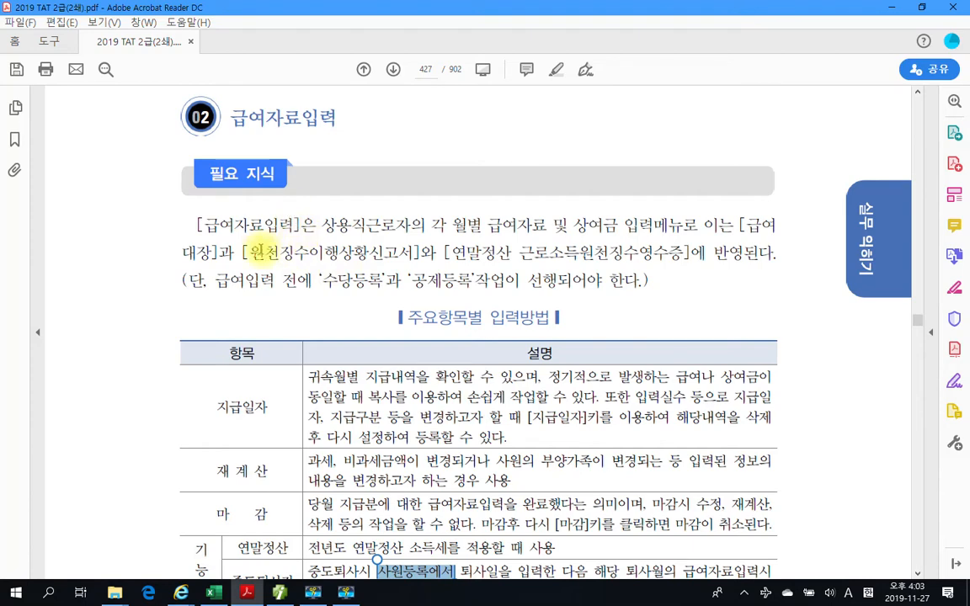
- Examine the intro paragraph of section 02 급여자료입력, marking the menu description, [원천징수이행상황신고서] and [연말정산 근로소득원천징수영수증] while reading
{"action": "scroll", "coordinate": [240, 282], "scroll_direction": "down", "scroll_amount": 2}
{"action": "scroll", "coordinate": [240, 286], "scroll_direction": "up", "scroll_amount": 2}
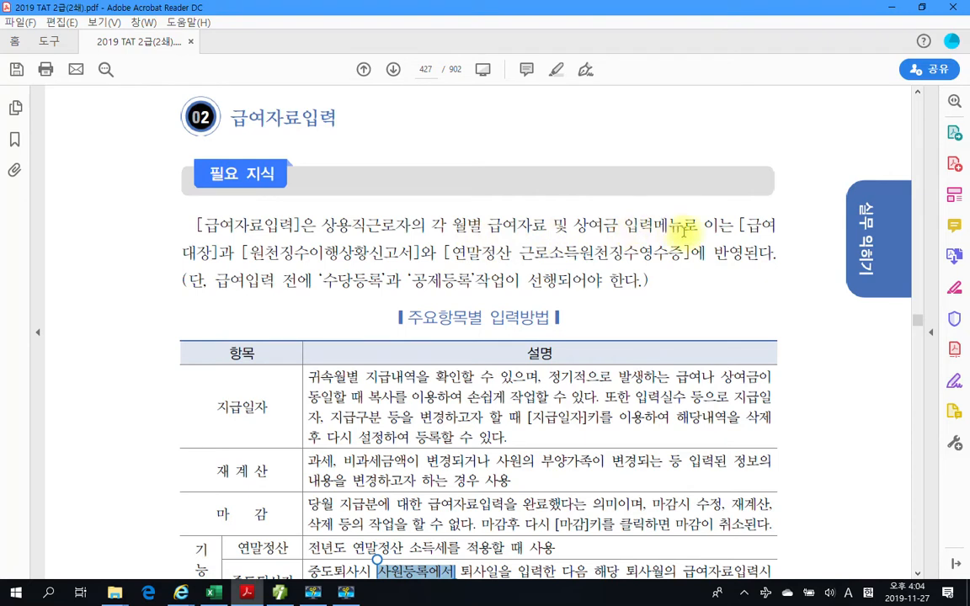
{"action": "left_click_drag", "start_coordinate": [696, 225], "coordinate": [486, 226]}
{"action": "left_click", "coordinate": [545, 231]}
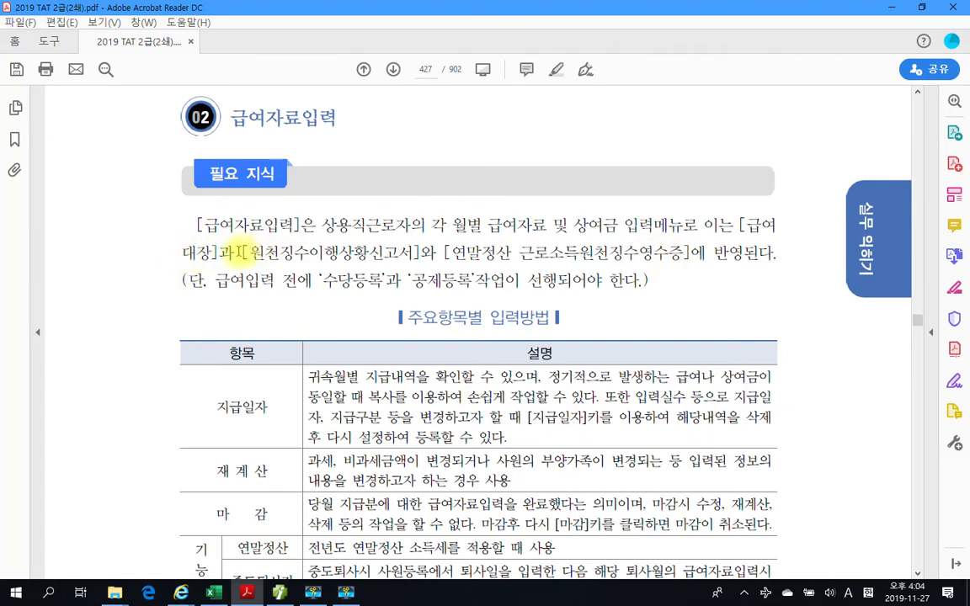
{"action": "left_click_drag", "start_coordinate": [241, 251], "coordinate": [417, 252]}
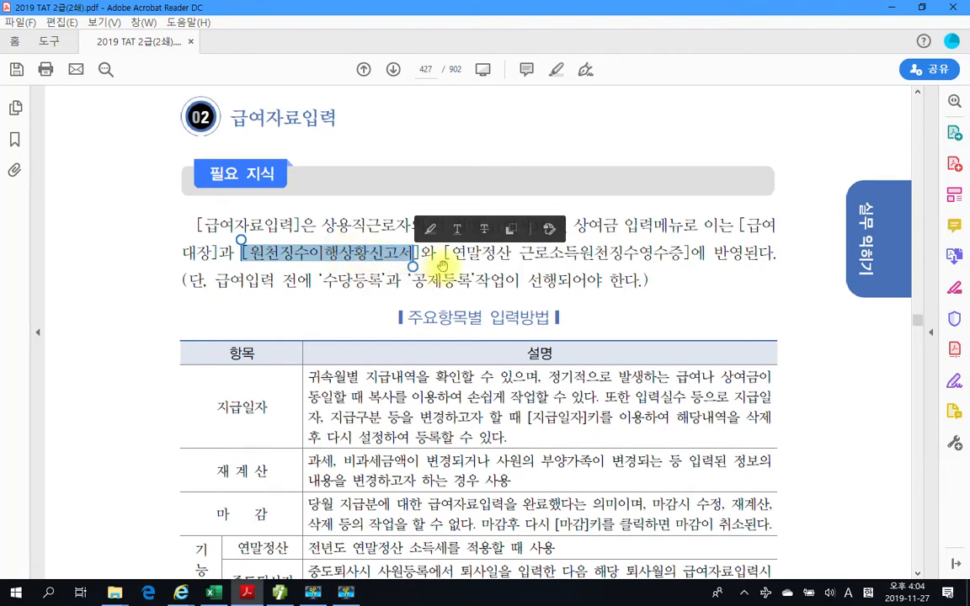
{"action": "left_click_drag", "start_coordinate": [471, 278], "coordinate": [443, 255]}
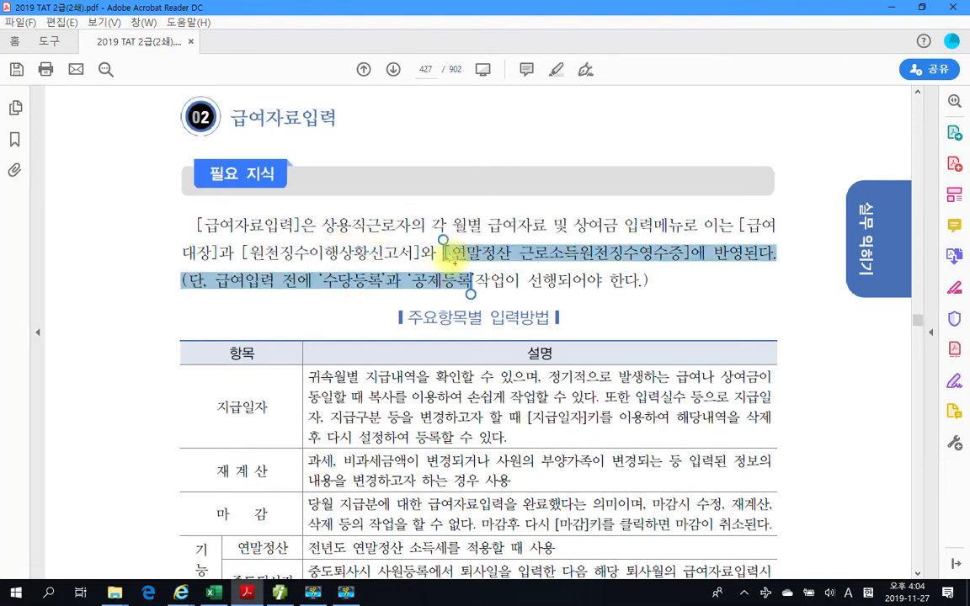
{"action": "left_click", "coordinate": [682, 252]}
{"action": "left_click_drag", "start_coordinate": [682, 252], "coordinate": [444, 252]}
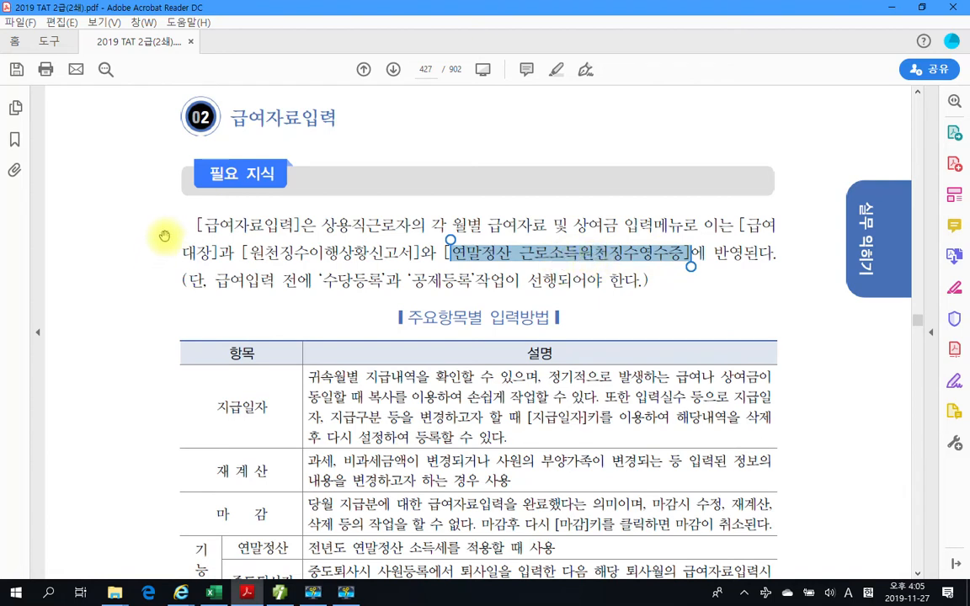
{"action": "left_click", "coordinate": [755, 265]}
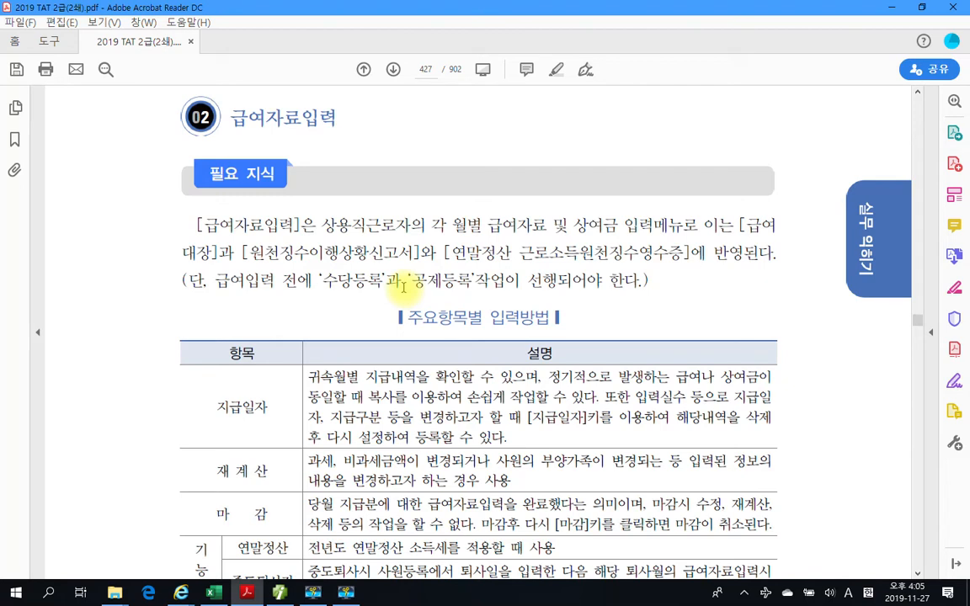
- Draw temporary red boxes around '수당등록' and '공제등록' in the intro paragraph, and clear them
{"action": "left_click_drag", "start_coordinate": [322, 267], "coordinate": [385, 295]}
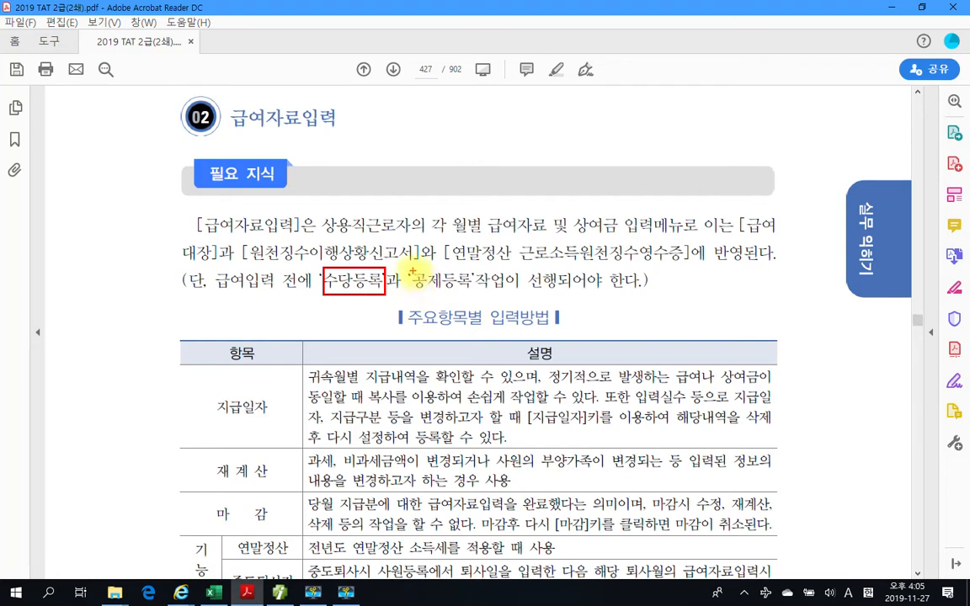
{"action": "left_click_drag", "start_coordinate": [410, 271], "coordinate": [472, 295]}
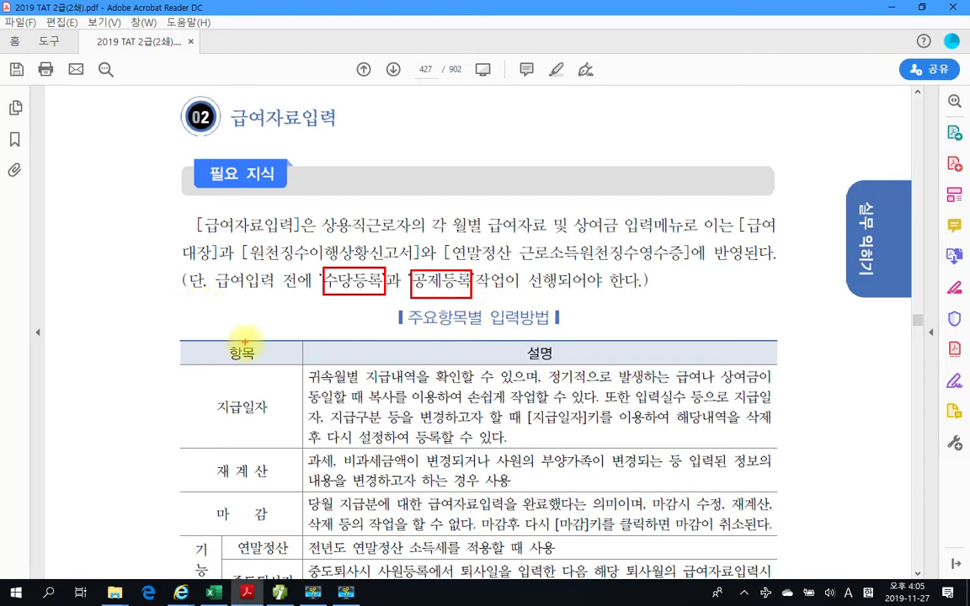
{"action": "key", "text": "Escape"}
- Highlight the item name 지급일자 in the 주요항목별 입력방법 table on page 427
{"action": "scroll", "coordinate": [546, 357], "scroll_direction": "down", "scroll_amount": 3}
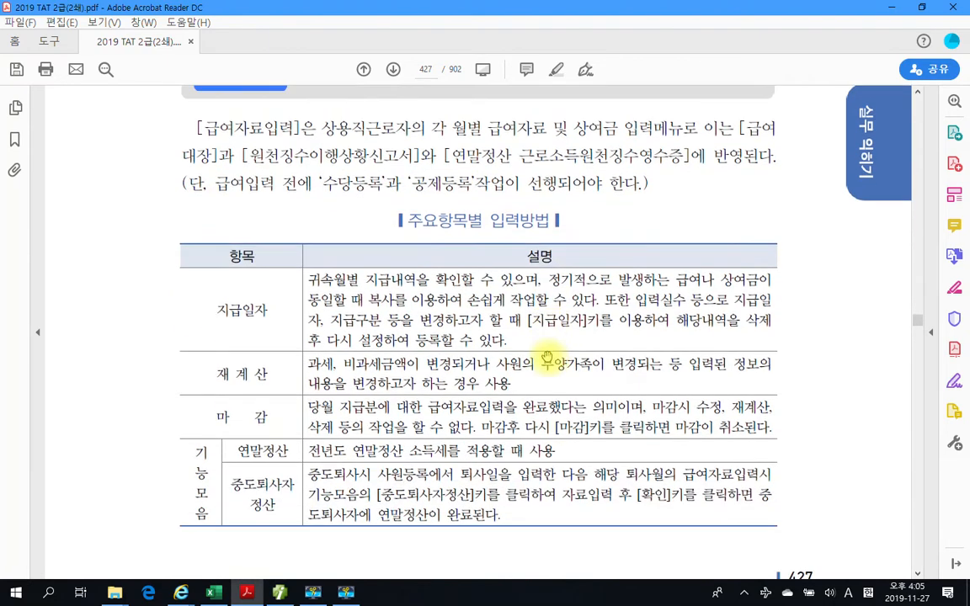
{"action": "scroll", "coordinate": [494, 321], "scroll_direction": "down", "scroll_amount": 2}
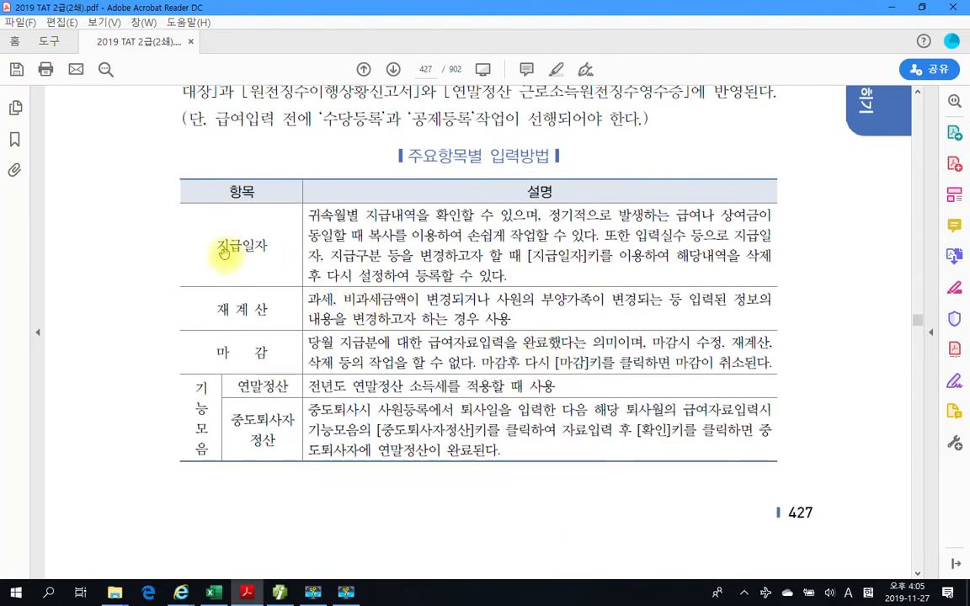
{"action": "left_click_drag", "start_coordinate": [217, 245], "coordinate": [256, 243]}
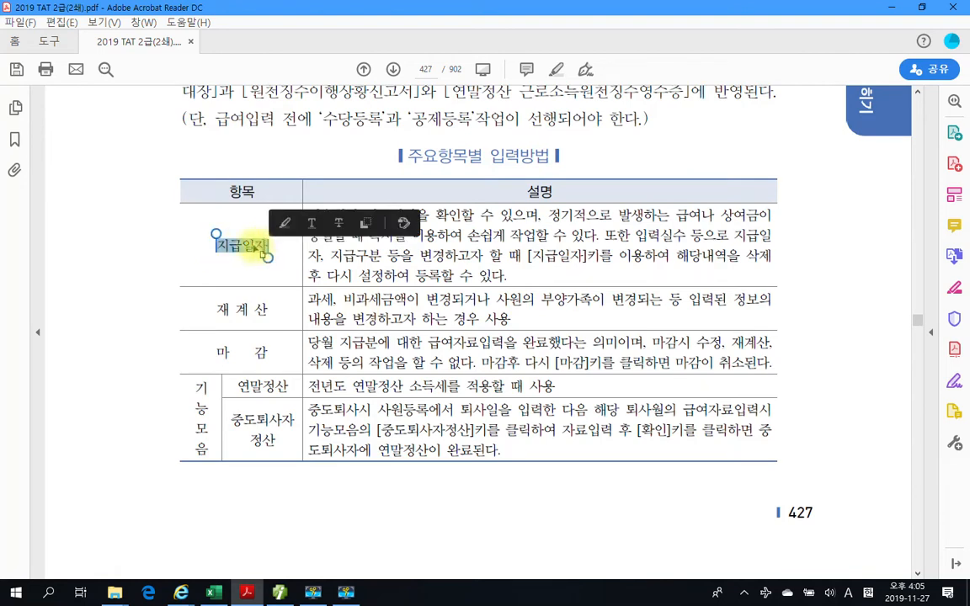
{"action": "right_click", "coordinate": [258, 249]}
{"action": "left_click", "coordinate": [286, 286]}
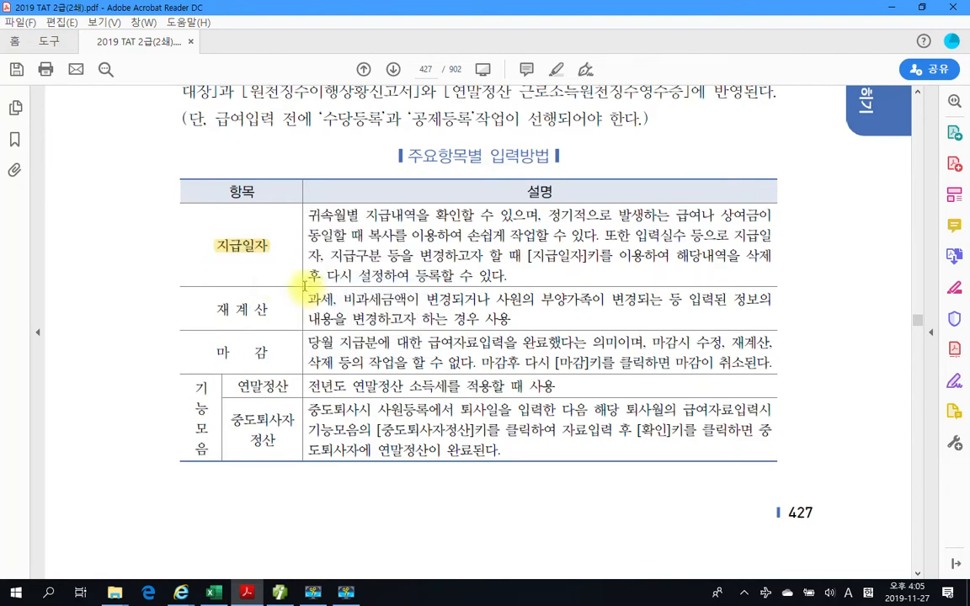
- Box the 지급일자 description in red, underline its item name, the copy phrase and [지급일자], and clear the marks
{"action": "left_click_drag", "start_coordinate": [295, 203], "coordinate": [817, 283]}
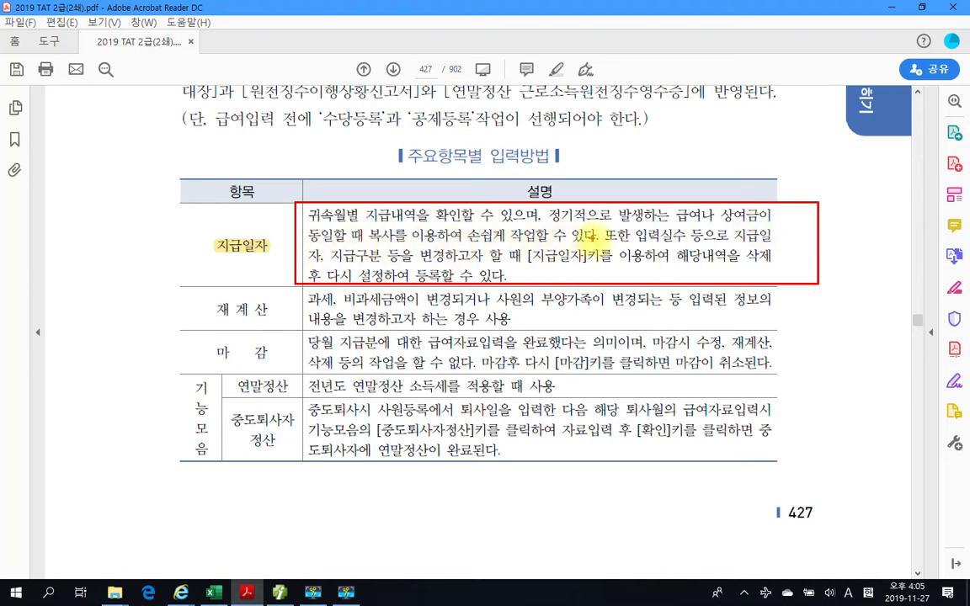
{"action": "left_click_drag", "start_coordinate": [597, 244], "coordinate": [553, 244]}
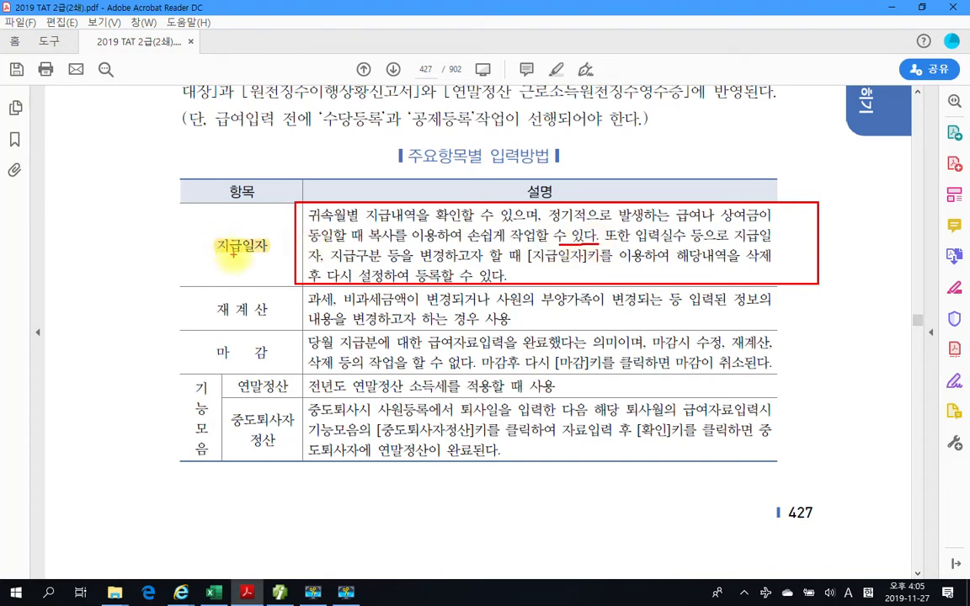
{"action": "left_click_drag", "start_coordinate": [207, 246], "coordinate": [270, 245]}
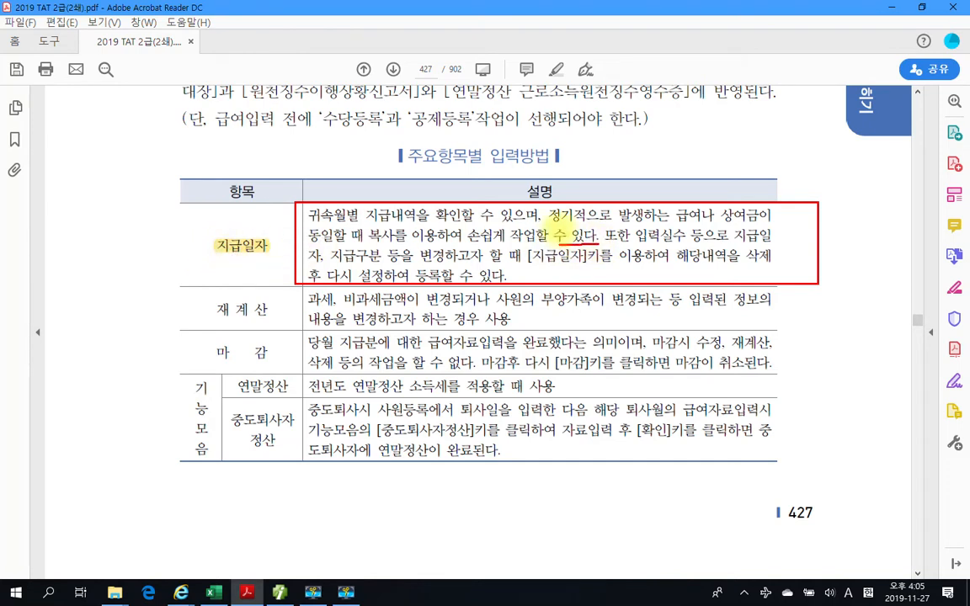
{"action": "left_click_drag", "start_coordinate": [219, 256], "coordinate": [263, 256]}
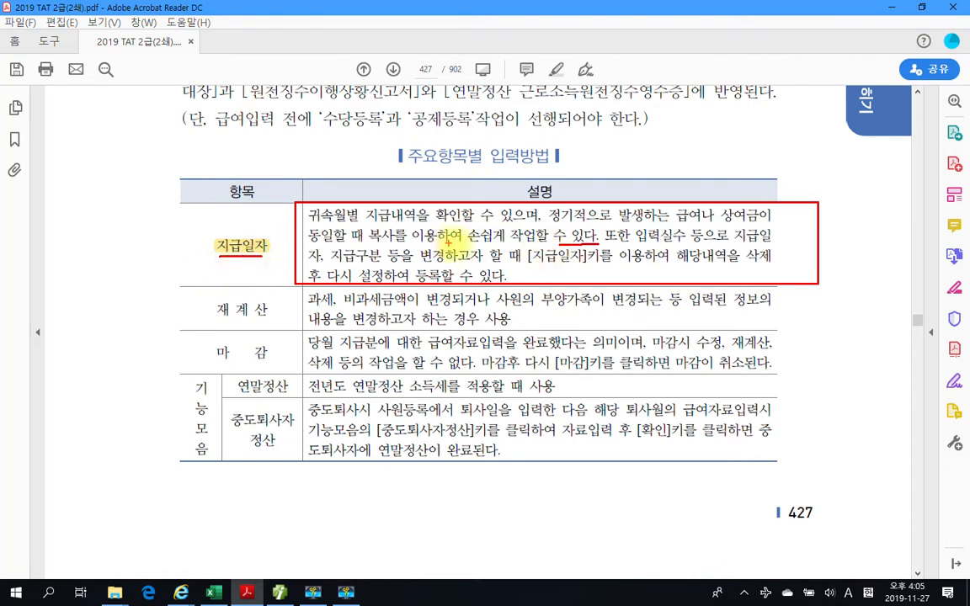
{"action": "left_click_drag", "start_coordinate": [362, 248], "coordinate": [547, 247]}
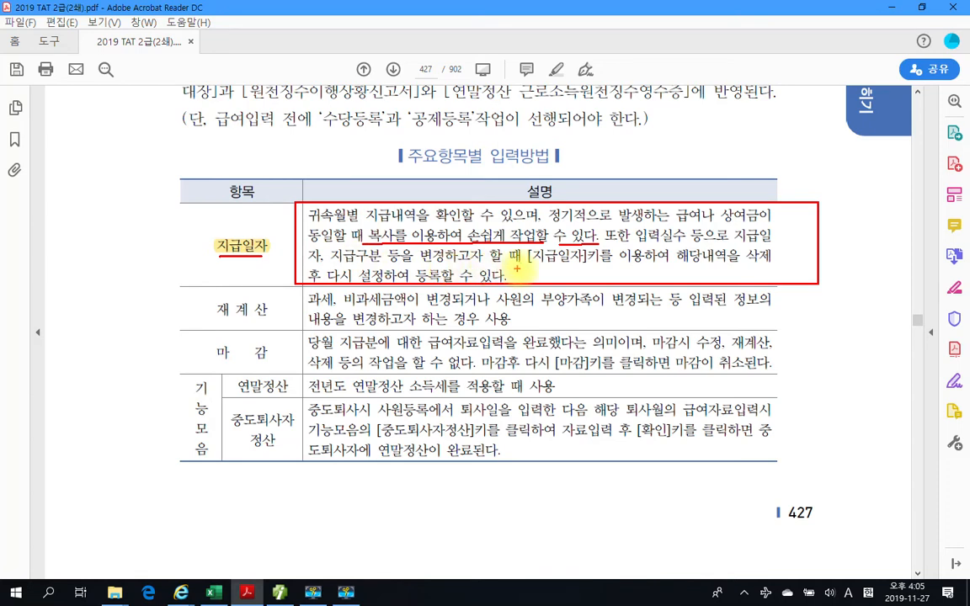
{"action": "left_click_drag", "start_coordinate": [523, 264], "coordinate": [581, 264]}
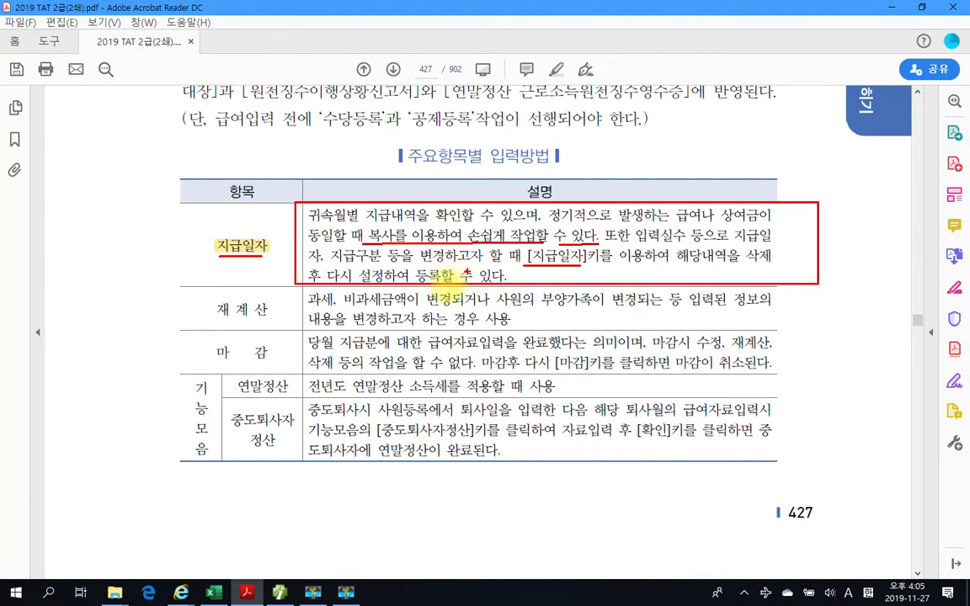
{"action": "key", "text": "Escape"}
- Highlight the item name 재계산 in the table
{"action": "left_click_drag", "start_coordinate": [217, 309], "coordinate": [269, 310]}
{"action": "right_click", "coordinate": [265, 370]}
{"action": "left_click", "coordinate": [303, 404]}
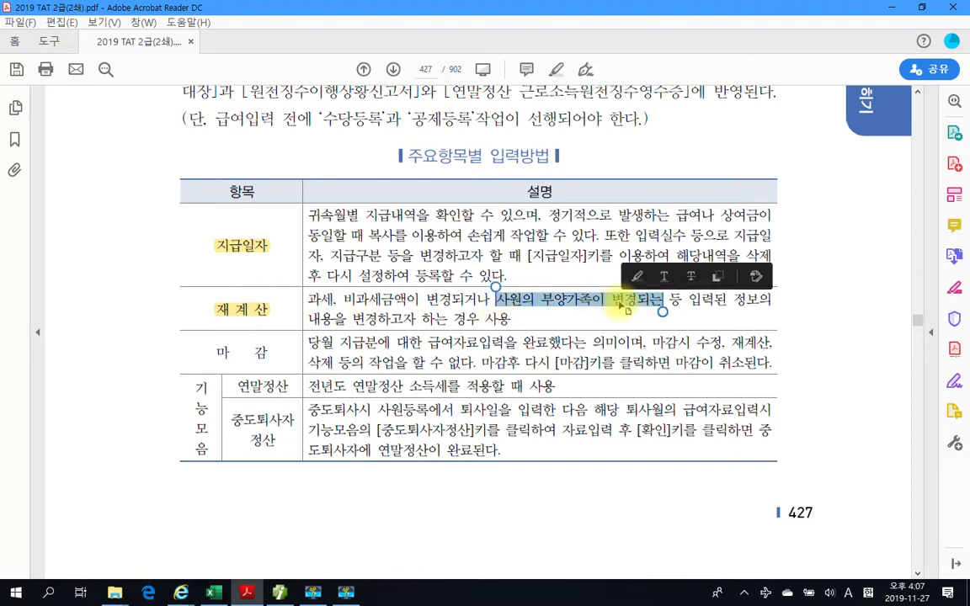
- Highlight the phrase '사원의 부양가족이' in the 재계산 description
{"action": "left_click", "coordinate": [481, 287]}
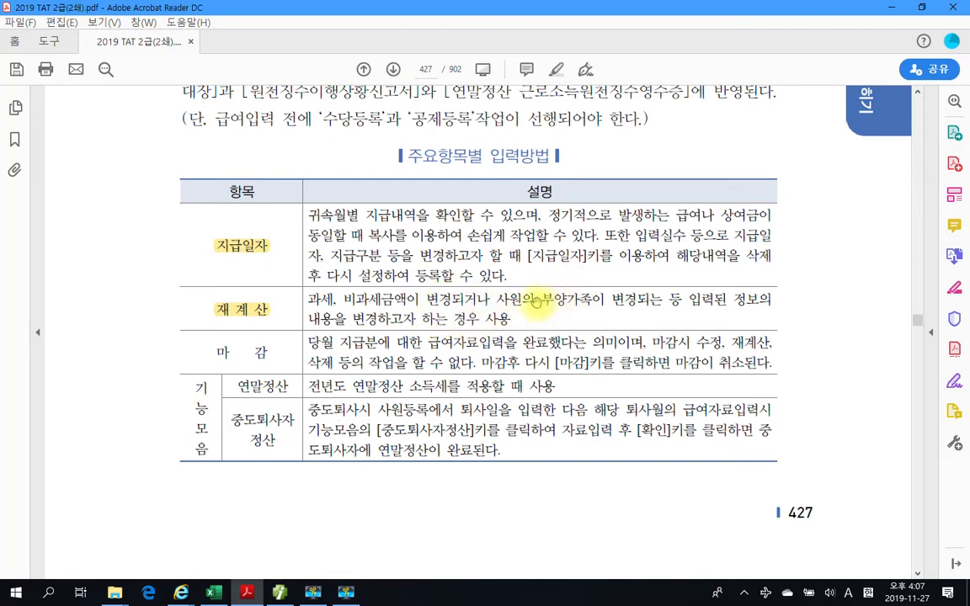
{"action": "left_click_drag", "start_coordinate": [495, 299], "coordinate": [604, 303]}
{"action": "right_click", "coordinate": [605, 303]}
{"action": "left_click", "coordinate": [636, 338]}
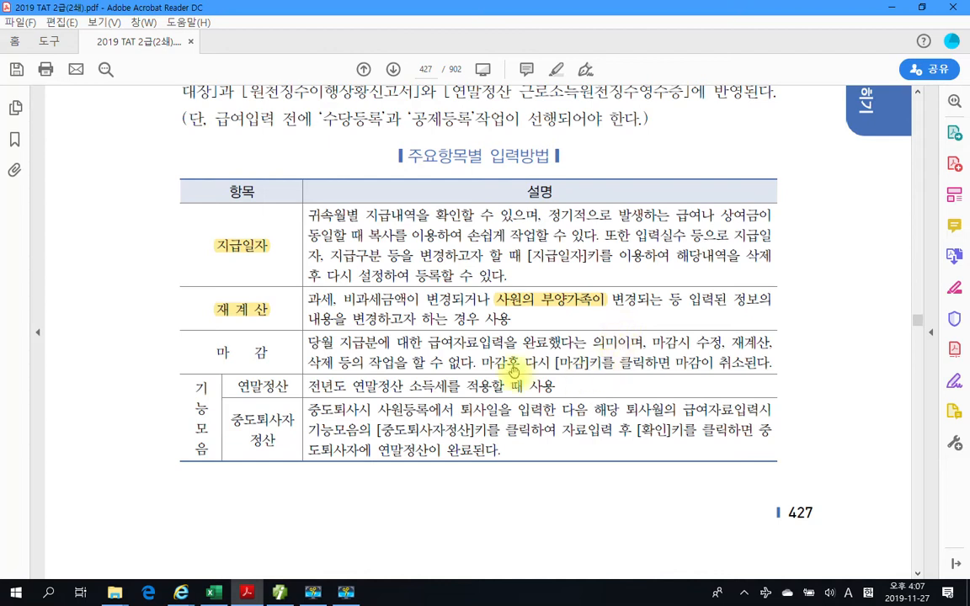
- Select the item name 마감 while reading its row, and clear the selection
{"action": "left_click_drag", "start_coordinate": [218, 354], "coordinate": [269, 356]}
{"action": "left_click", "coordinate": [361, 364]}
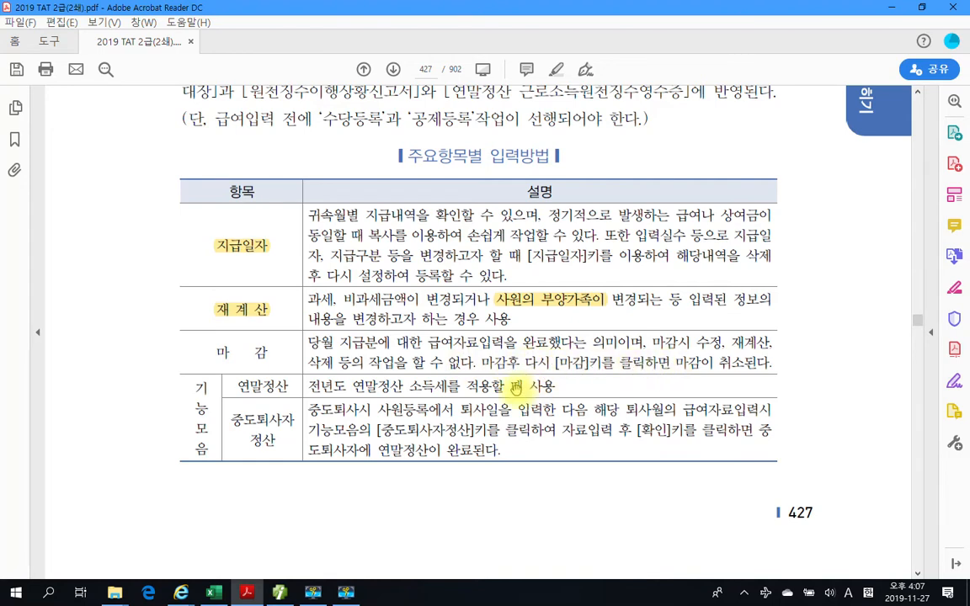
- Mark the 기능모음 rows in red: box 기능모음 and 중도퇴사자정산, underline 연말정산, [중도퇴사자정산] and [확인]
{"action": "scroll", "coordinate": [461, 364], "scroll_direction": "down", "scroll_amount": 1}
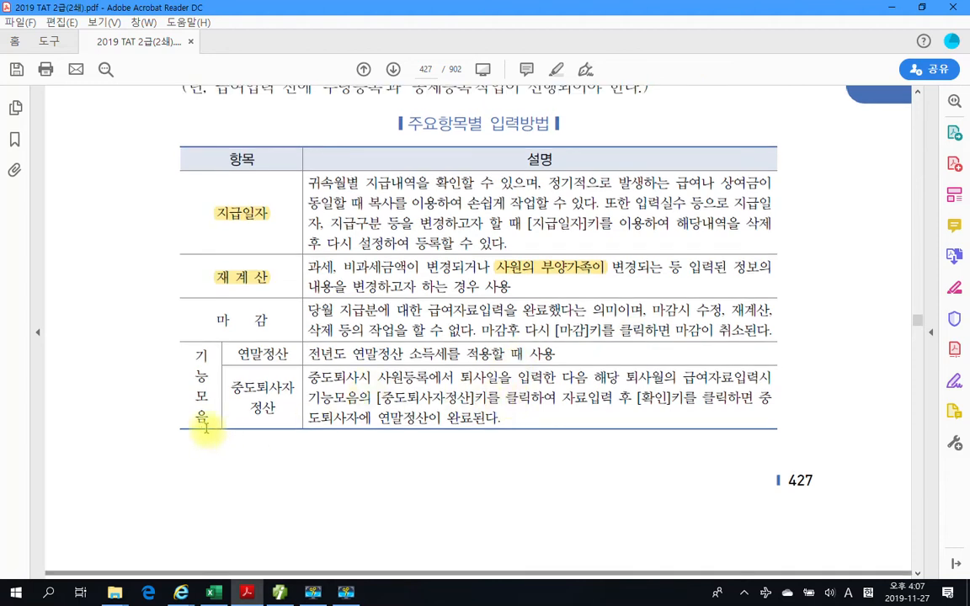
{"action": "left_click_drag", "start_coordinate": [190, 354], "coordinate": [209, 441]}
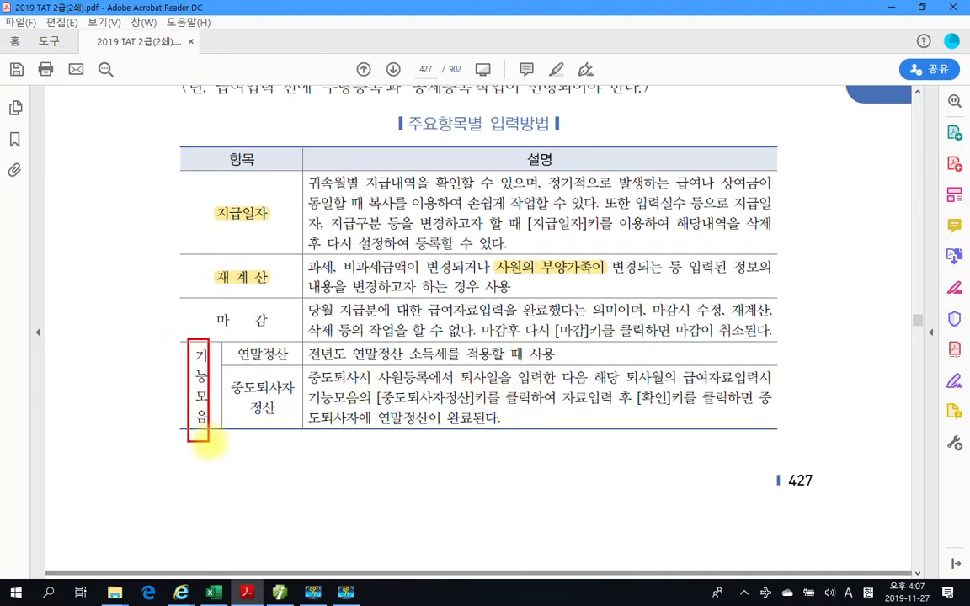
{"action": "left_click_drag", "start_coordinate": [236, 363], "coordinate": [286, 363]}
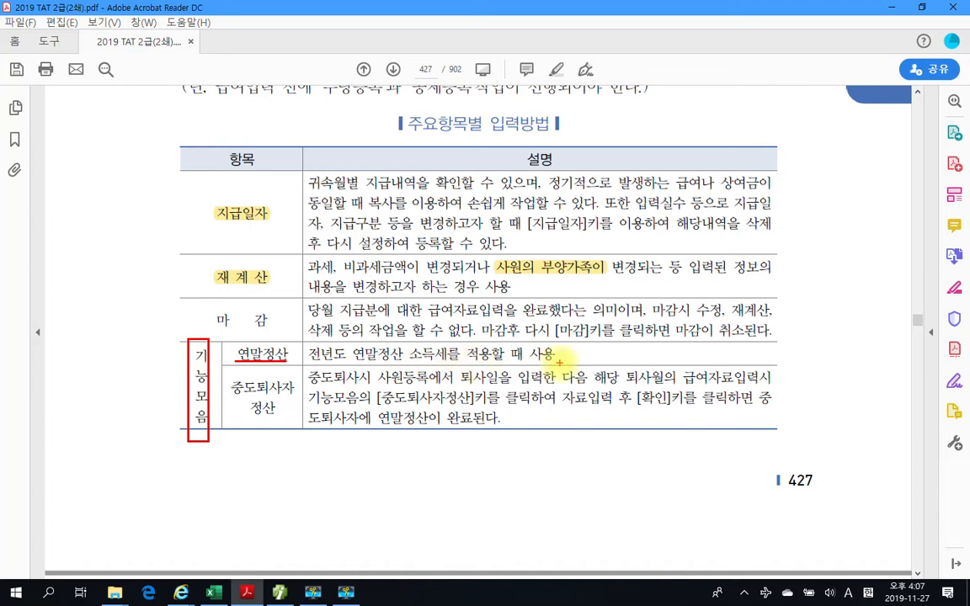
{"action": "left_click_drag", "start_coordinate": [231, 378], "coordinate": [292, 421]}
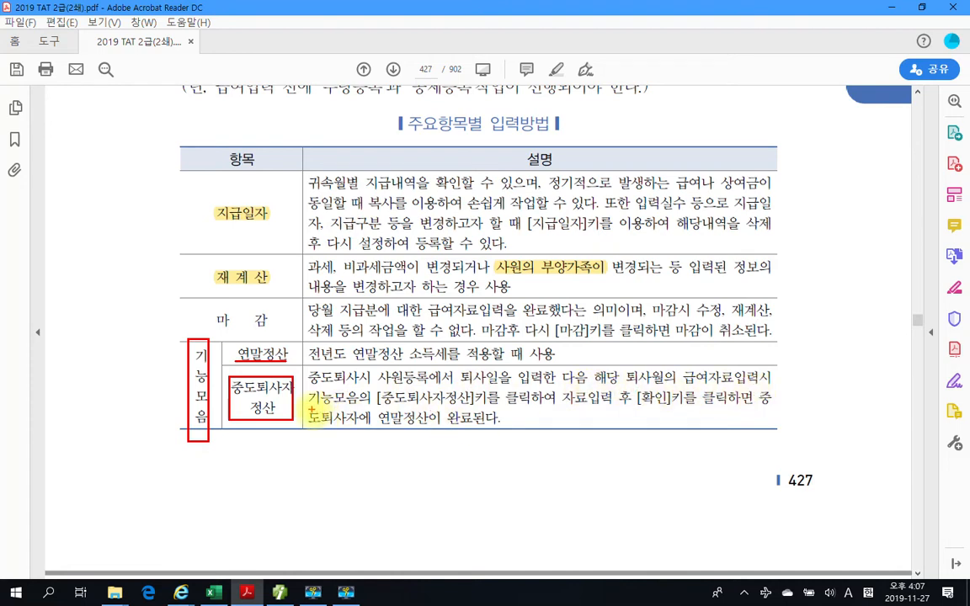
{"action": "left_click_drag", "start_coordinate": [380, 410], "coordinate": [472, 411]}
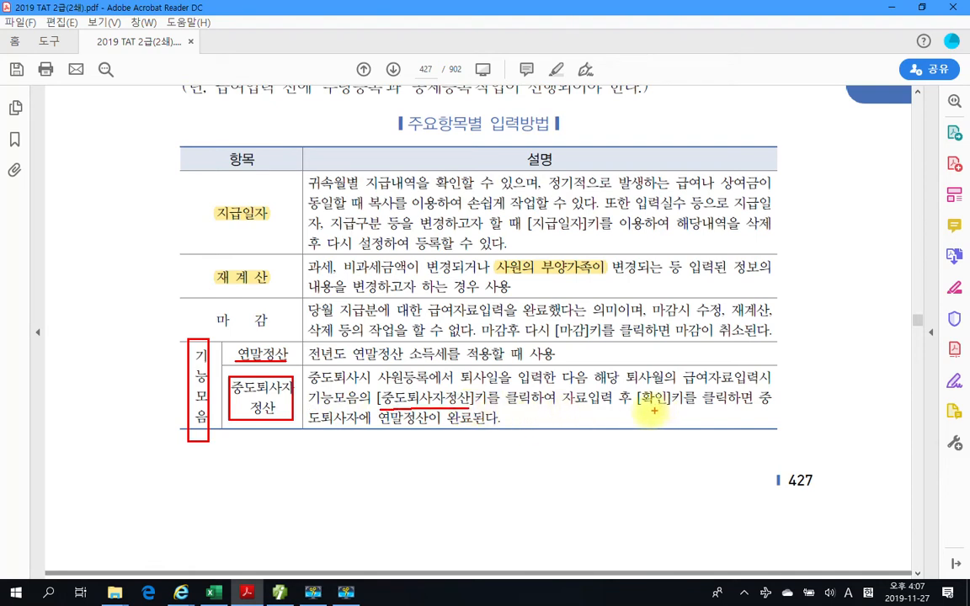
{"action": "left_click_drag", "start_coordinate": [643, 411], "coordinate": [667, 412]}
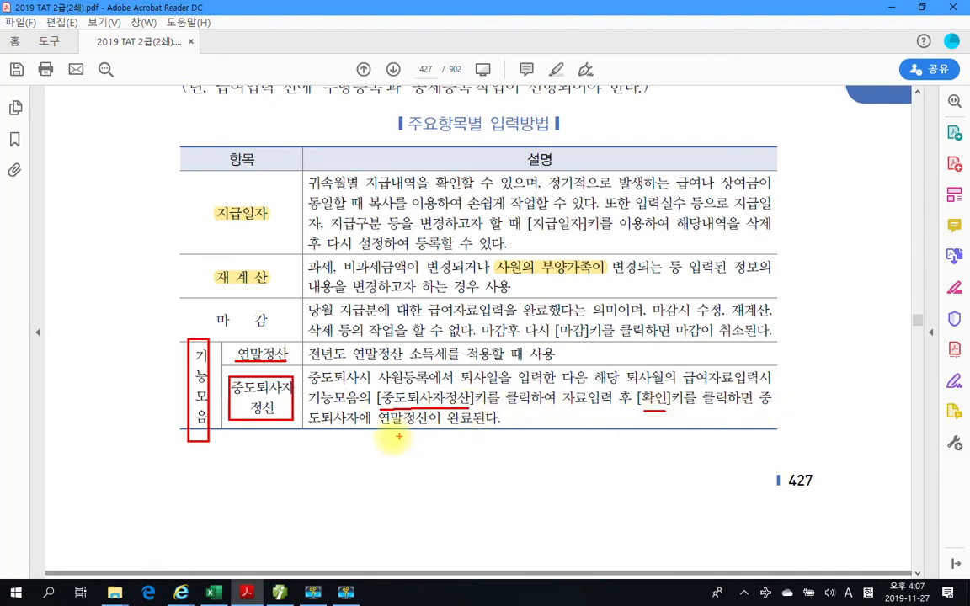
{"action": "mouse_move", "coordinate": [438, 432]}
{"action": "left_mouse_down"}
{"action": "mouse_move", "coordinate": [389, 438]}
{"action": "mouse_move", "coordinate": [390, 406]}
{"action": "mouse_move", "coordinate": [425, 450]}
{"action": "left_mouse_up"}
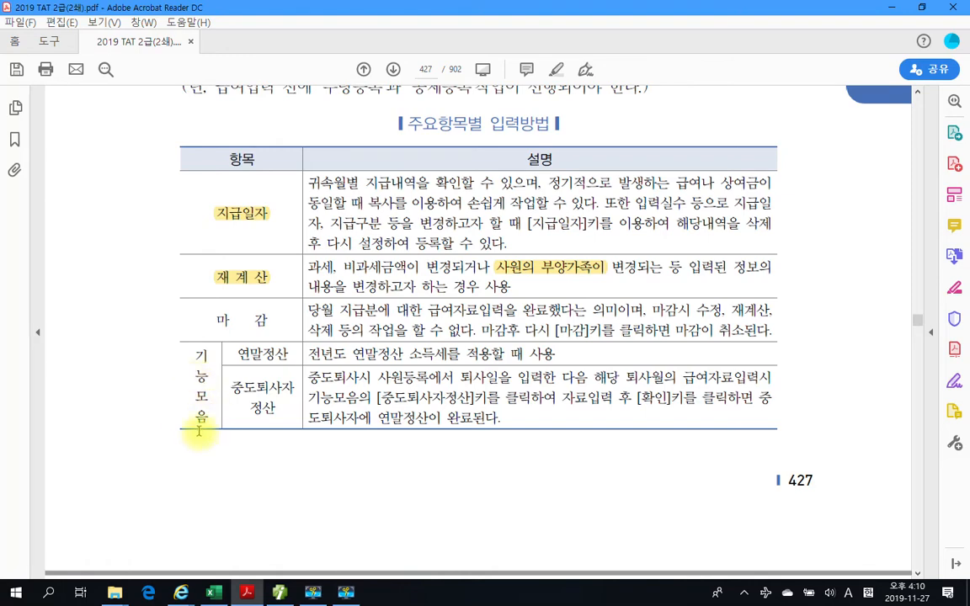
- In the page 428 수당 및 공제등록 입력방법 table, box 수당등록 and 공제등록 in red and draw a star beside 수당등록
{"action": "scroll", "coordinate": [238, 465], "scroll_direction": "down", "scroll_amount": 10}
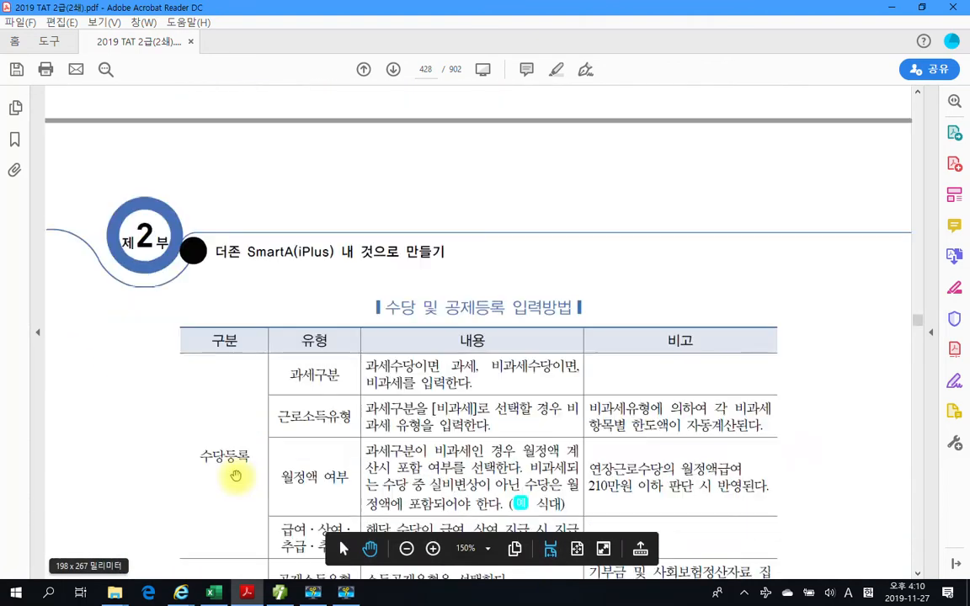
{"action": "scroll", "coordinate": [238, 480], "scroll_direction": "down", "scroll_amount": 2}
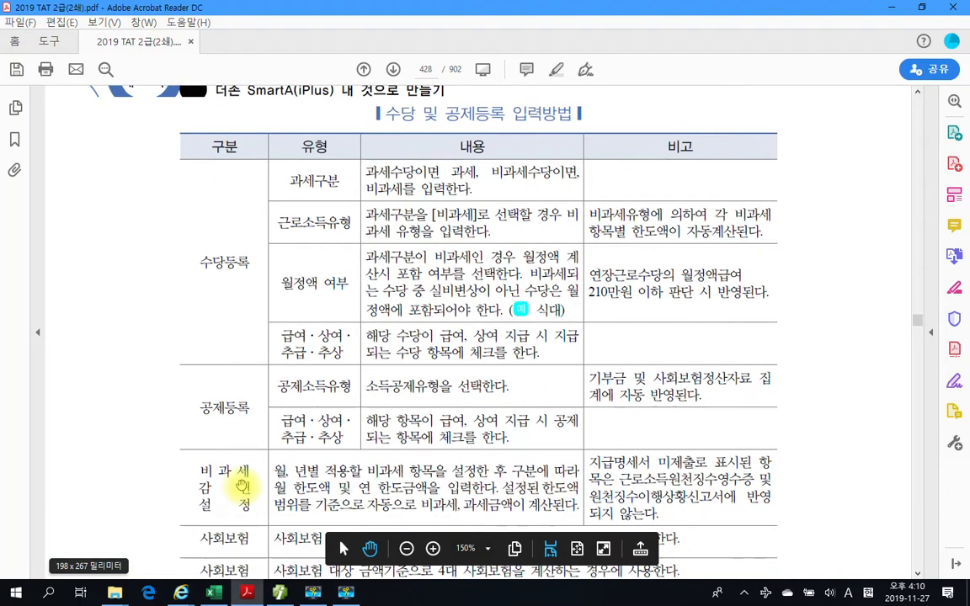
{"action": "scroll", "coordinate": [239, 484], "scroll_direction": "down", "scroll_amount": 1}
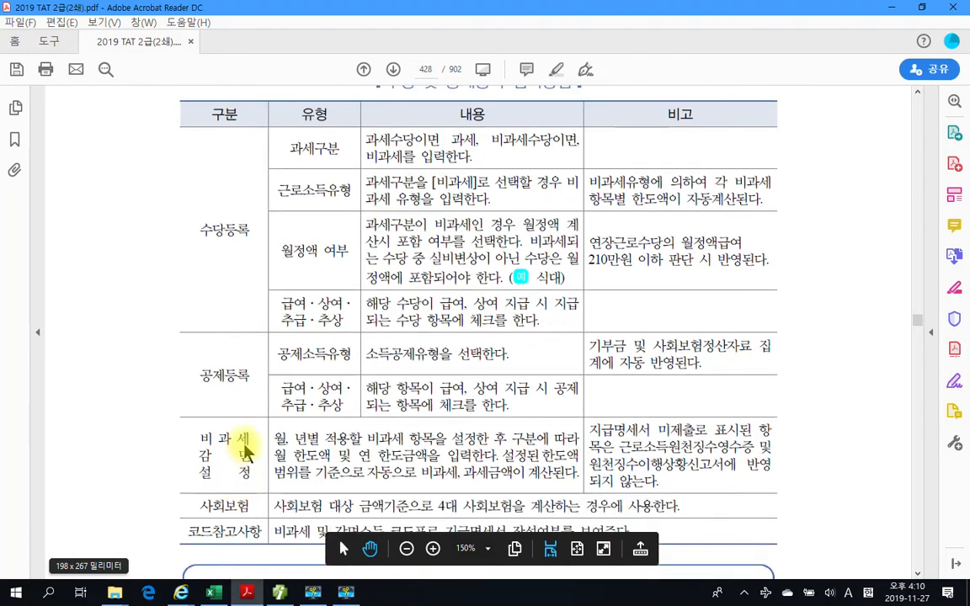
{"action": "left_click_drag", "start_coordinate": [182, 211], "coordinate": [249, 251]}
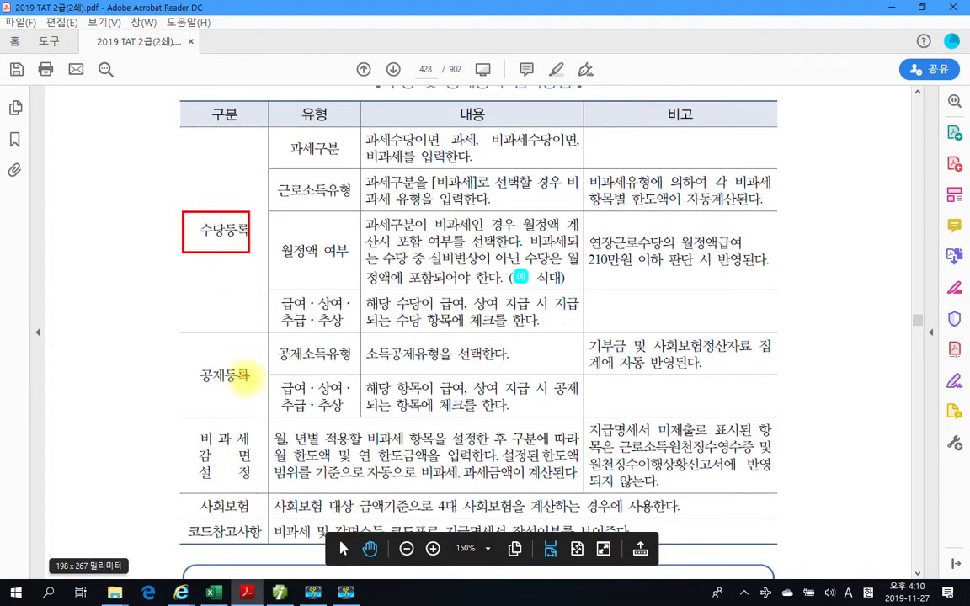
{"action": "left_click_drag", "start_coordinate": [170, 357], "coordinate": [255, 396]}
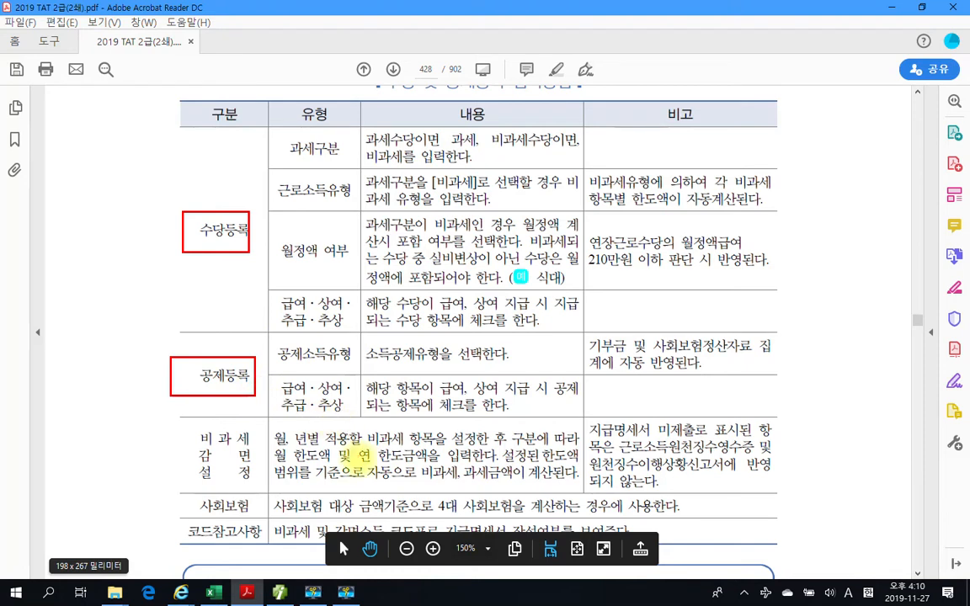
{"action": "mouse_move", "coordinate": [117, 261]}
{"action": "left_mouse_down"}
{"action": "mouse_move", "coordinate": [130, 216]}
{"action": "mouse_move", "coordinate": [135, 234]}
{"action": "mouse_move", "coordinate": [117, 265]}
{"action": "left_mouse_up"}
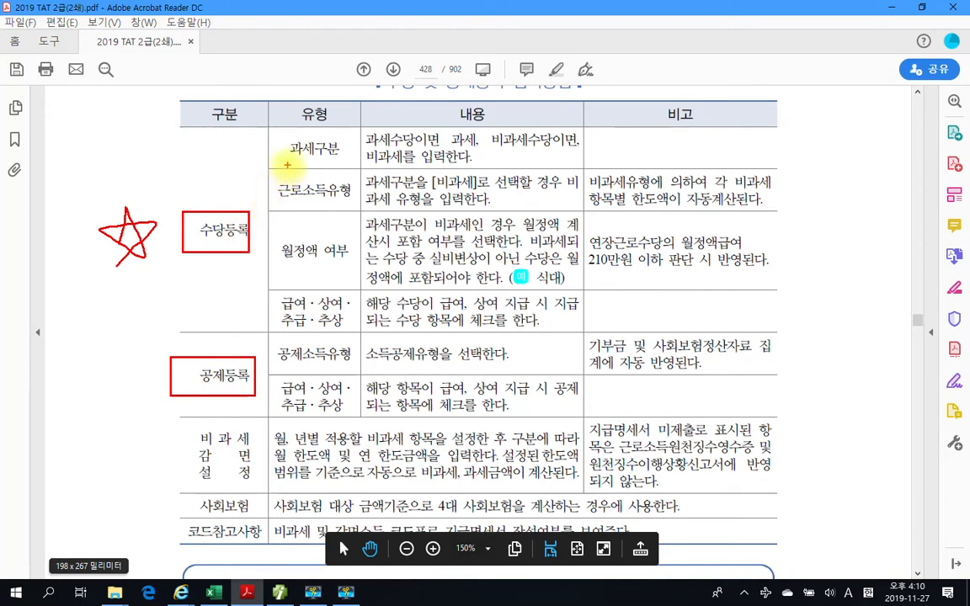
- In the 수당등록 rows, underline 과세구분, 근로소득유형 and [비과세] in red, and circle 유형
{"action": "left_click_drag", "start_coordinate": [287, 156], "coordinate": [299, 157]}
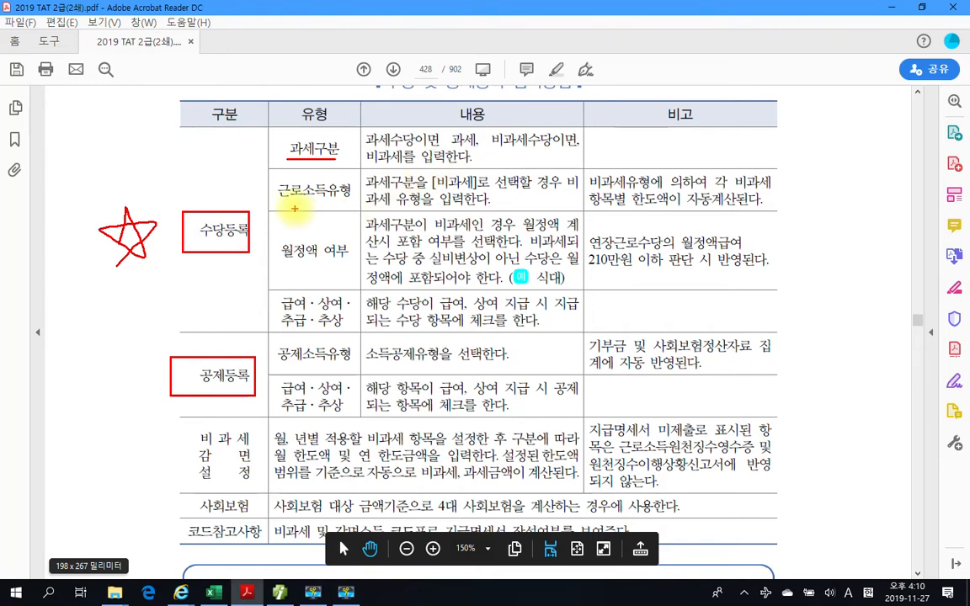
{"action": "left_click_drag", "start_coordinate": [277, 199], "coordinate": [344, 199]}
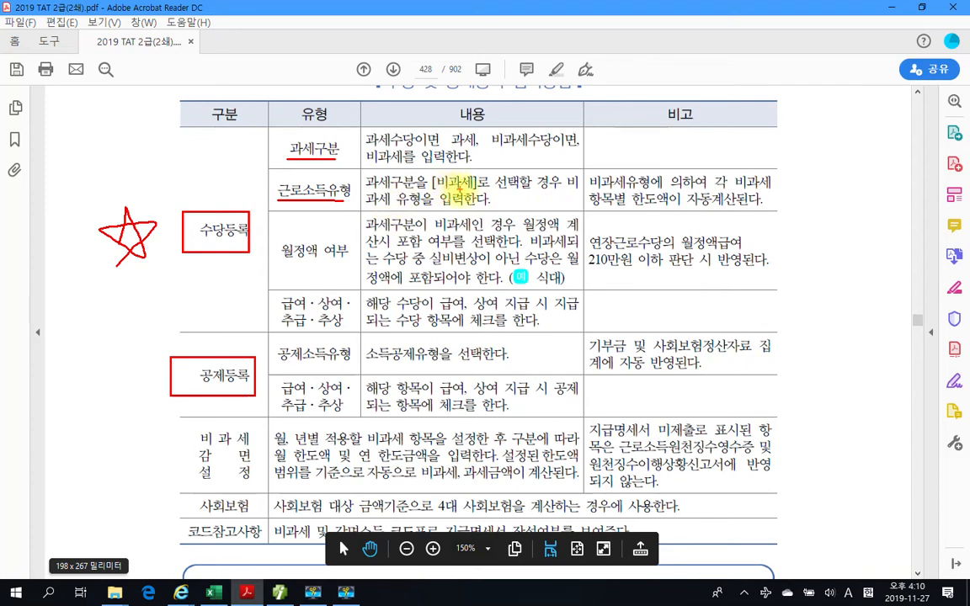
{"action": "left_click_drag", "start_coordinate": [435, 190], "coordinate": [478, 191]}
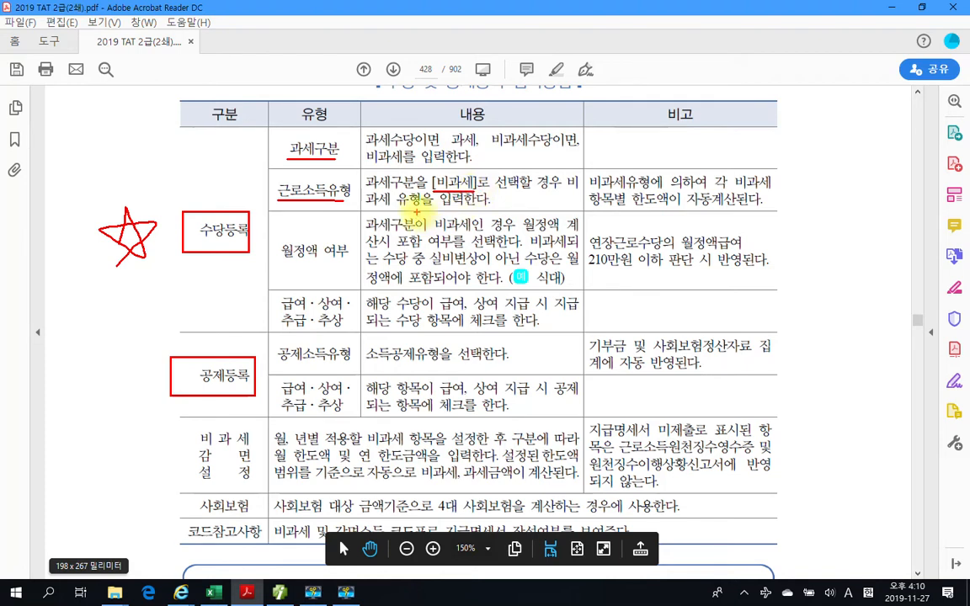
{"action": "mouse_move", "coordinate": [344, 200]}
{"action": "left_mouse_down"}
{"action": "mouse_move", "coordinate": [326, 191]}
{"action": "mouse_move", "coordinate": [346, 178]}
{"action": "mouse_move", "coordinate": [344, 199]}
{"action": "left_mouse_up"}
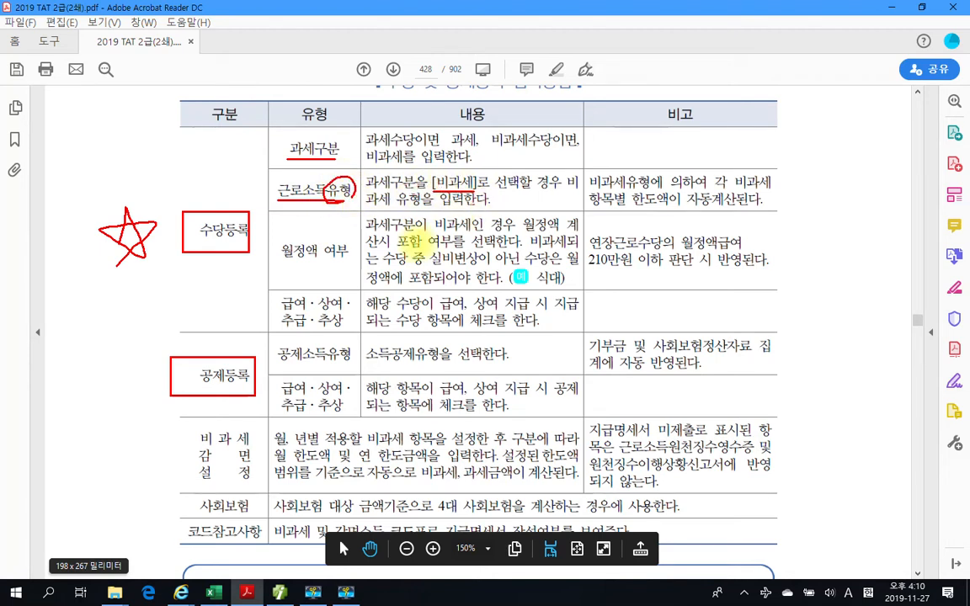
- Underline in red 월정액 여부, '실비변상이 아닌 수당은' and '연장근로수당의 월정액급여 210만원 이하', plus 공제소득유형 and 기부금 in the 공제등록 row
{"action": "left_click_drag", "start_coordinate": [280, 265], "coordinate": [355, 263]}
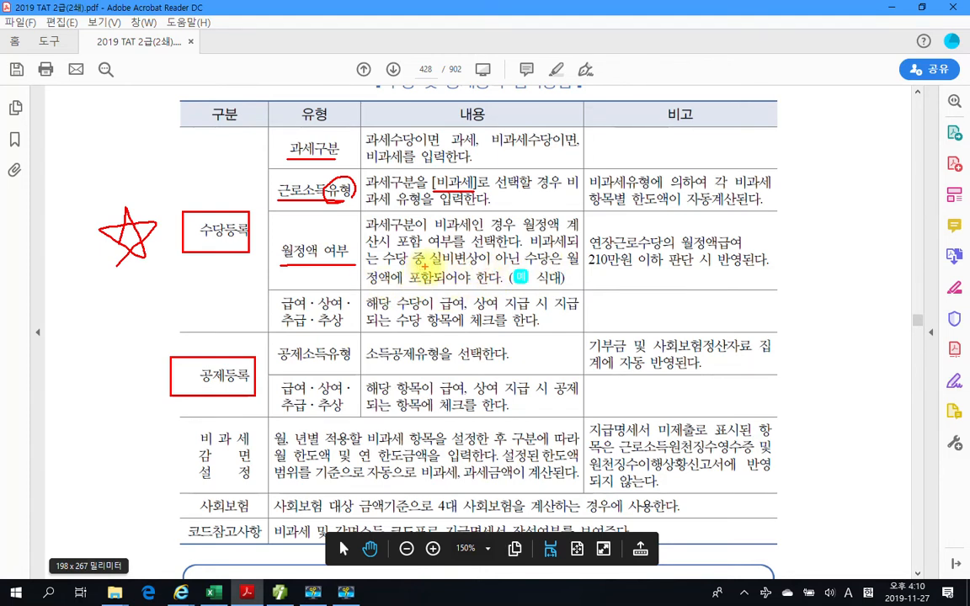
{"action": "left_click_drag", "start_coordinate": [431, 267], "coordinate": [556, 269]}
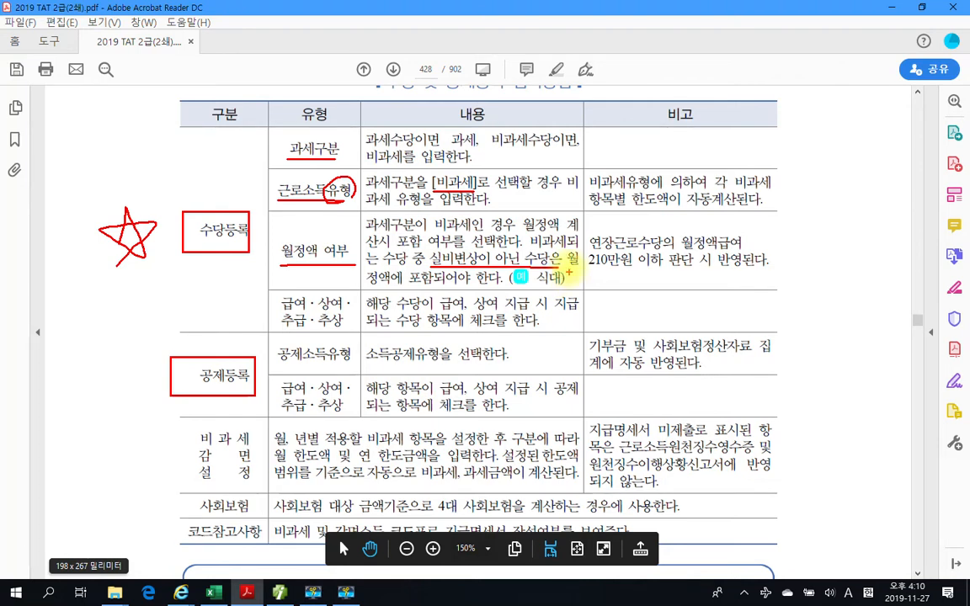
{"action": "left_click_drag", "start_coordinate": [589, 249], "coordinate": [740, 249]}
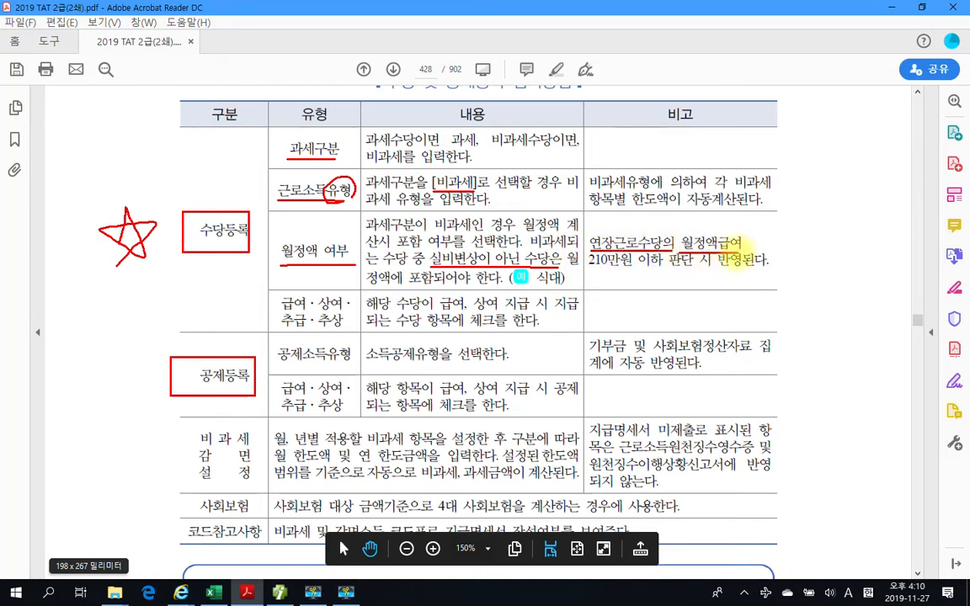
{"action": "left_click_drag", "start_coordinate": [589, 271], "coordinate": [654, 271]}
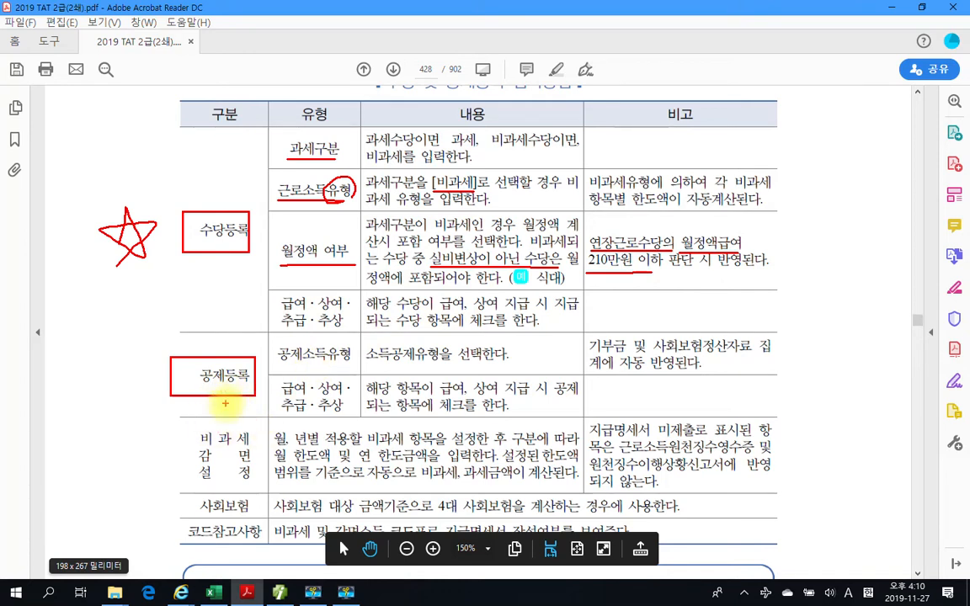
{"action": "left_click_drag", "start_coordinate": [278, 366], "coordinate": [350, 365]}
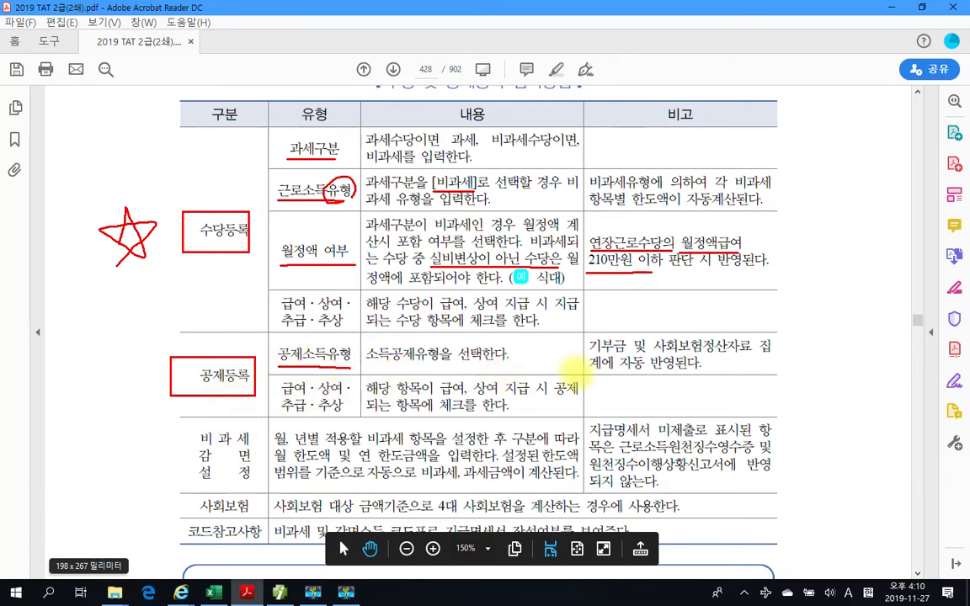
{"action": "left_click_drag", "start_coordinate": [590, 353], "coordinate": [627, 353]}
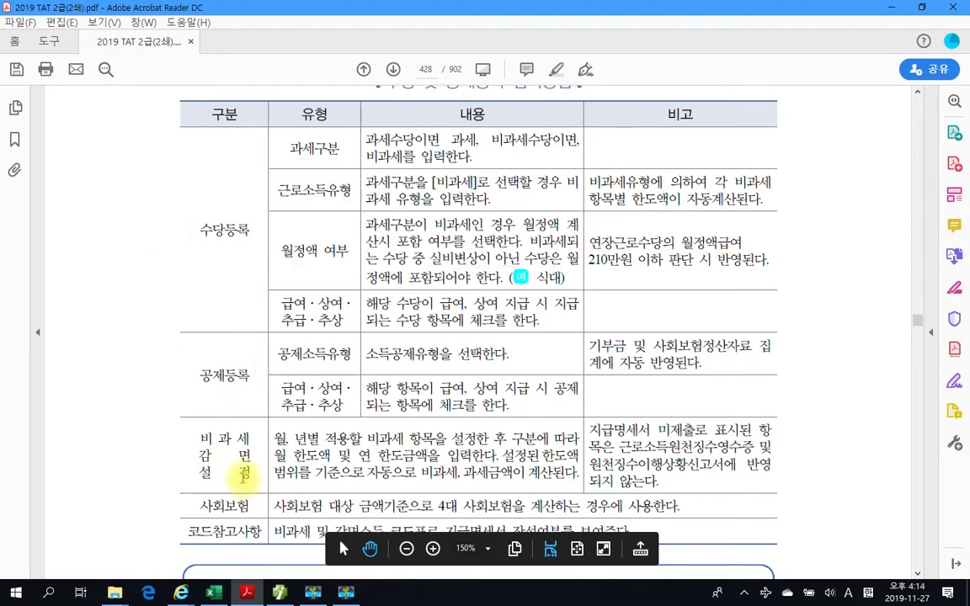
- In the title '수당등록 시 비과세 종류별 입력방법!', box 비과세 and underline 수당등록 in red
{"action": "scroll", "coordinate": [243, 477], "scroll_direction": "down", "scroll_amount": 2}
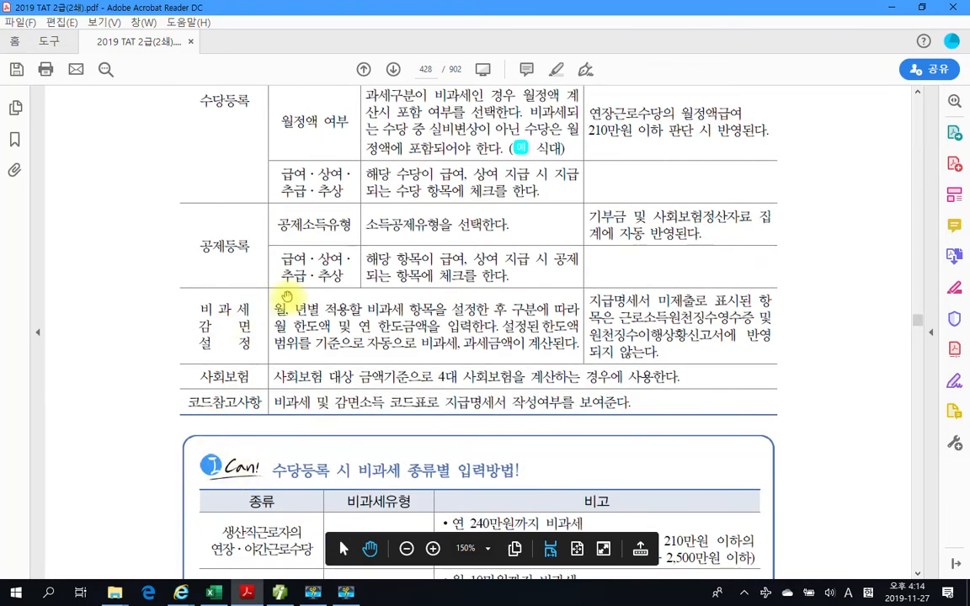
{"action": "scroll", "coordinate": [321, 410], "scroll_direction": "down", "scroll_amount": 1}
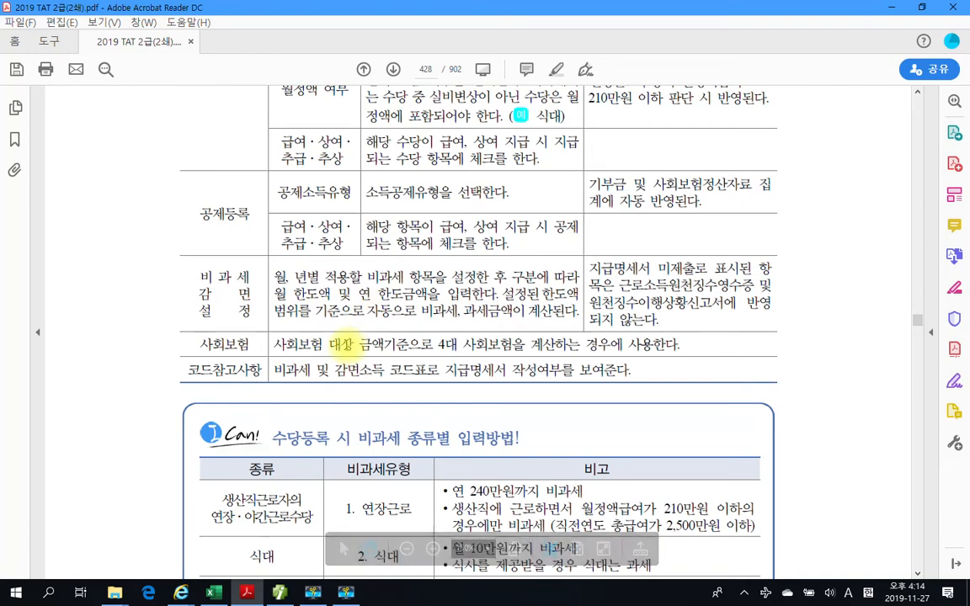
{"action": "scroll", "coordinate": [344, 344], "scroll_direction": "down", "scroll_amount": 3}
{"action": "scroll", "coordinate": [345, 343], "scroll_direction": "down", "scroll_amount": 3}
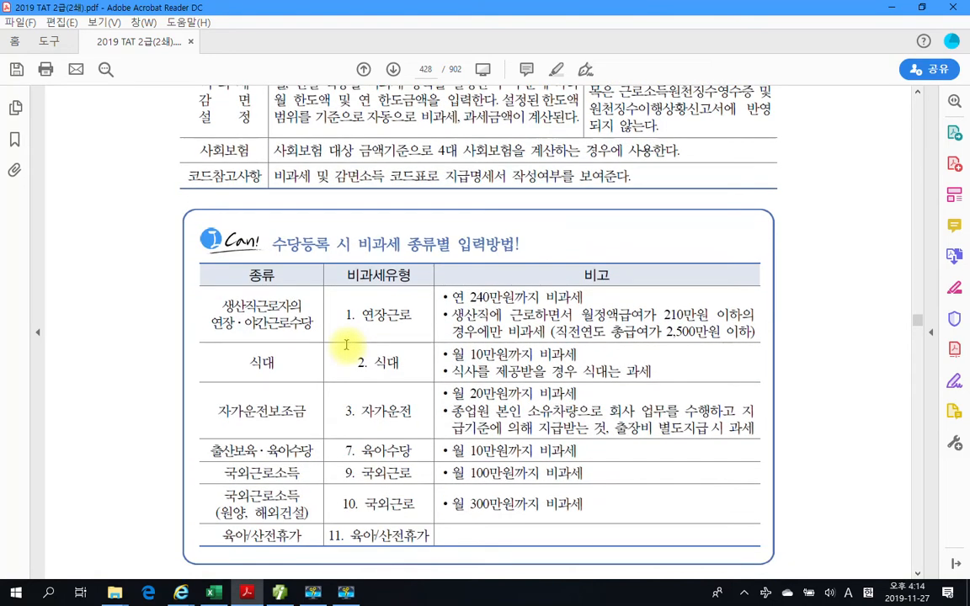
{"action": "scroll", "coordinate": [345, 344], "scroll_direction": "down", "scroll_amount": 1}
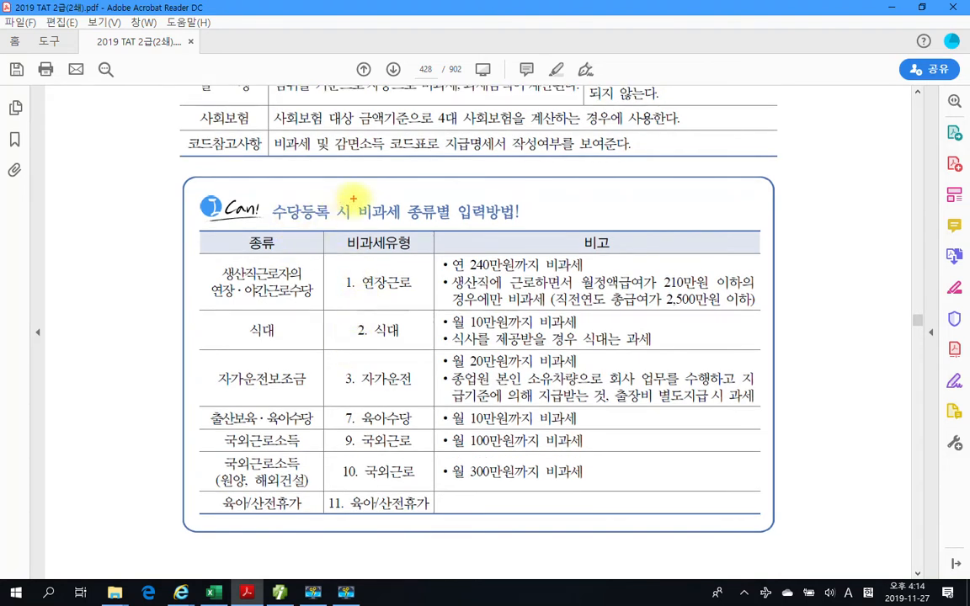
{"action": "mouse_move", "coordinate": [353, 199]}
{"action": "left_mouse_down"}
{"action": "mouse_move", "coordinate": [379, 221]}
{"action": "mouse_move", "coordinate": [402, 220]}
{"action": "left_mouse_up"}
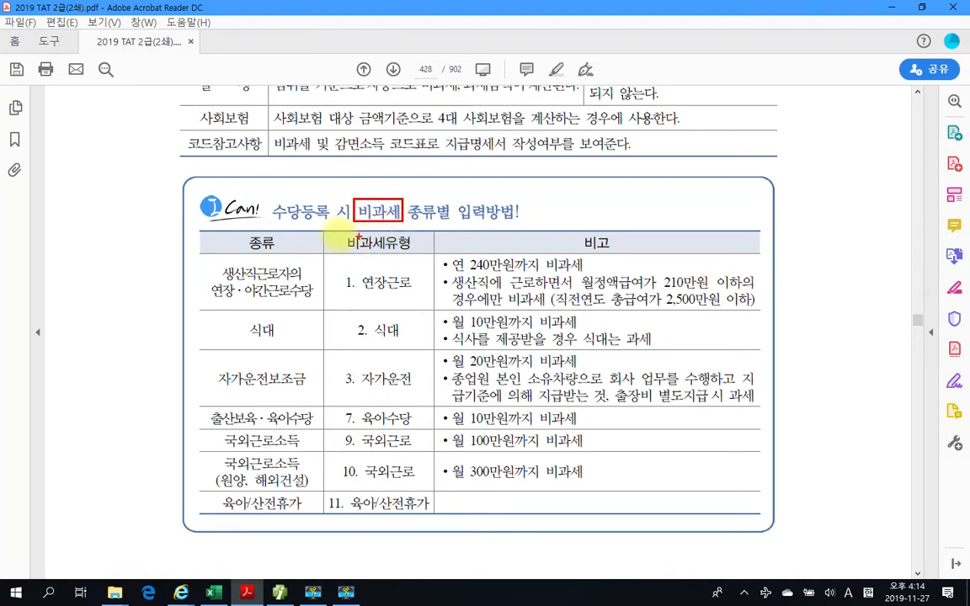
{"action": "left_click_drag", "start_coordinate": [272, 223], "coordinate": [304, 223]}
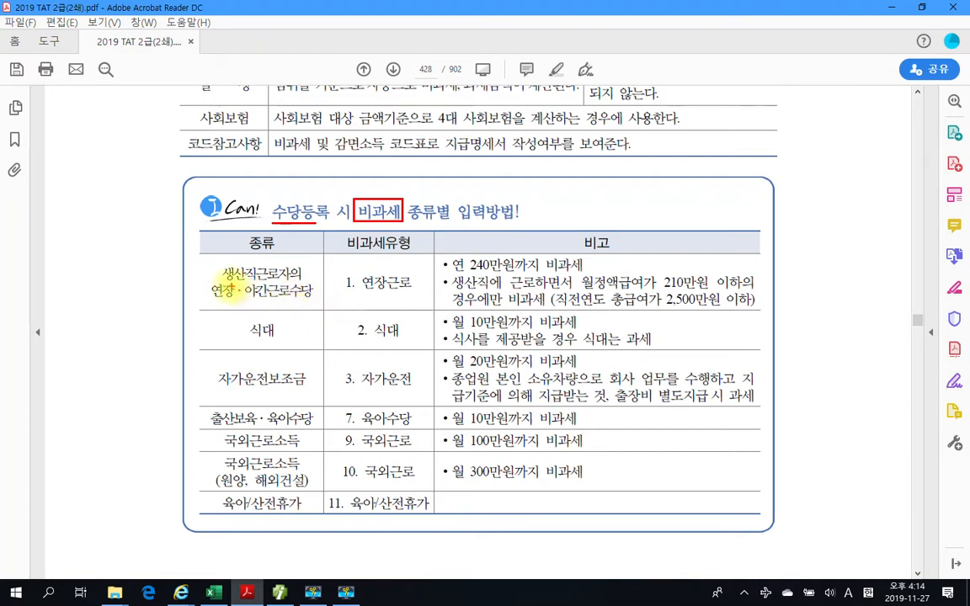
- In the 생산직근로자의 연장·야간근로수당 row, underline the name, 연장근로, '240만원까지 비과세', '월정액급여가 210만원 이하' and '총급여가 2,500만원 이하' in red
{"action": "left_click_drag", "start_coordinate": [224, 282], "coordinate": [290, 281]}
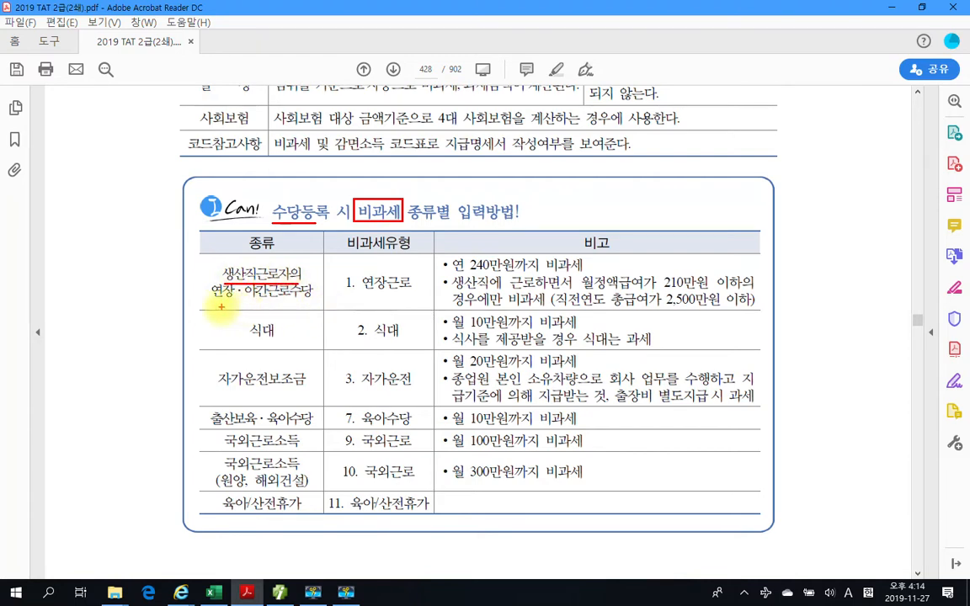
{"action": "left_click_drag", "start_coordinate": [213, 299], "coordinate": [300, 304]}
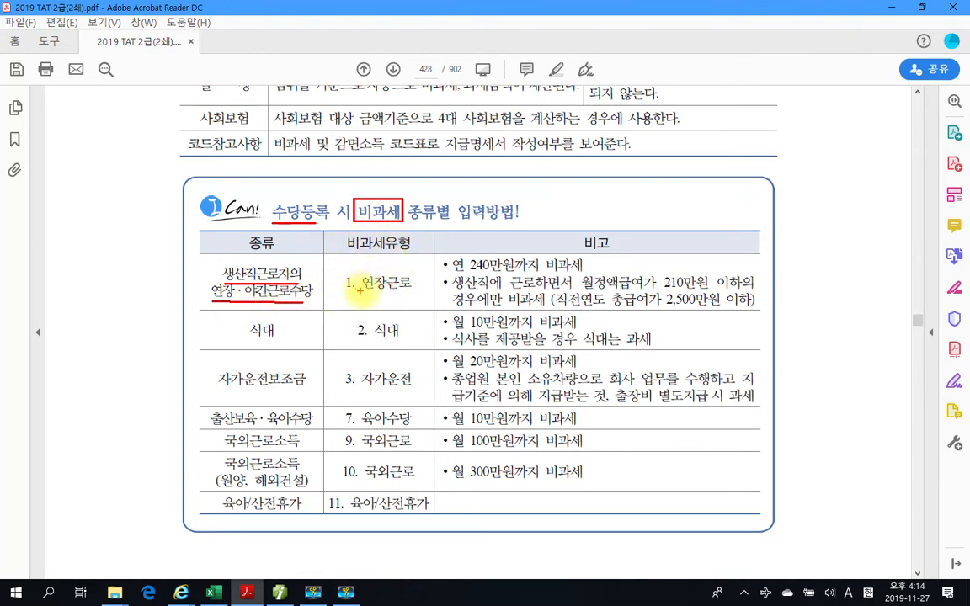
{"action": "left_click_drag", "start_coordinate": [362, 291], "coordinate": [413, 291]}
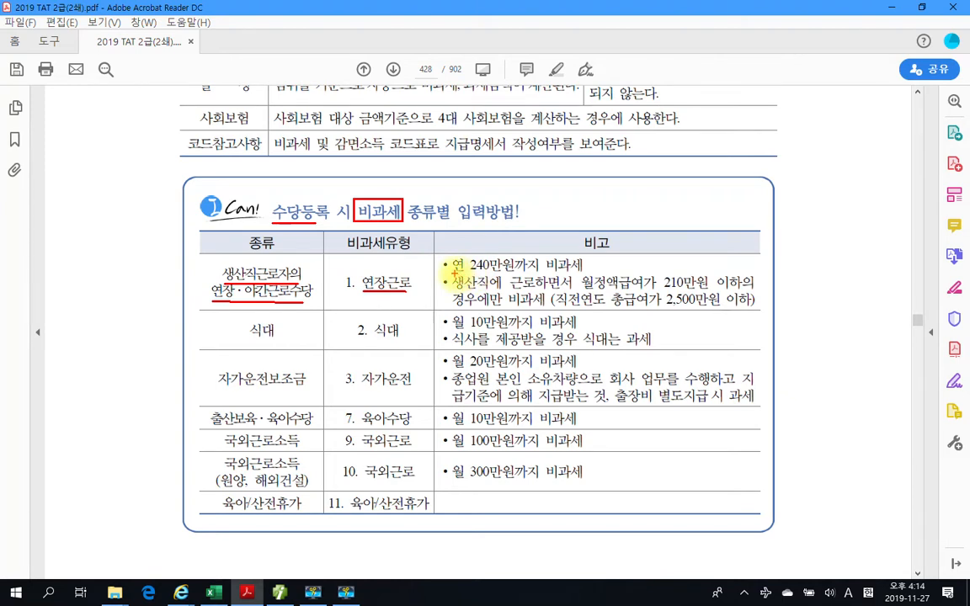
{"action": "left_click_drag", "start_coordinate": [469, 273], "coordinate": [539, 272]}
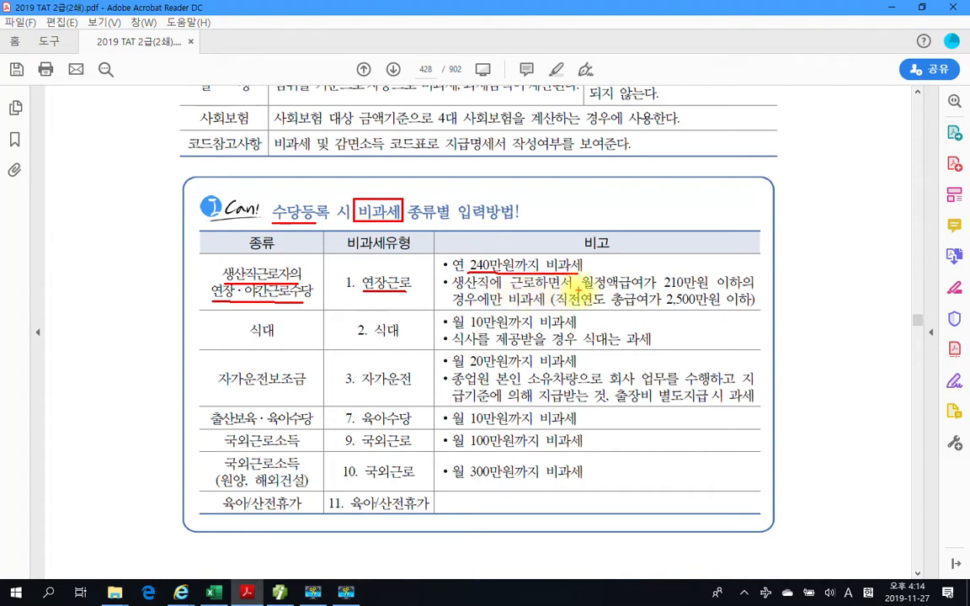
{"action": "left_click_drag", "start_coordinate": [582, 291], "coordinate": [740, 290]}
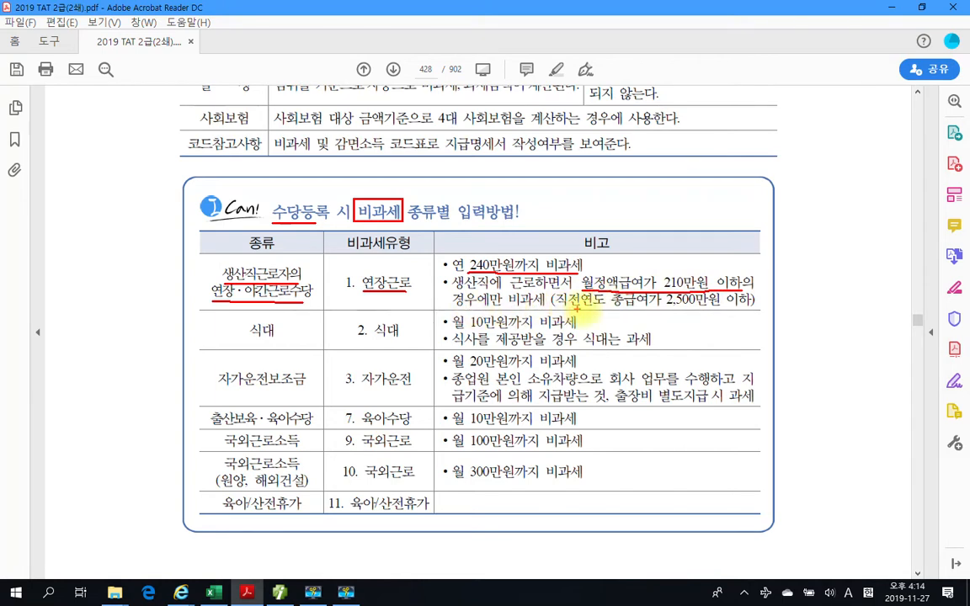
{"action": "left_click_drag", "start_coordinate": [612, 309], "coordinate": [750, 309]}
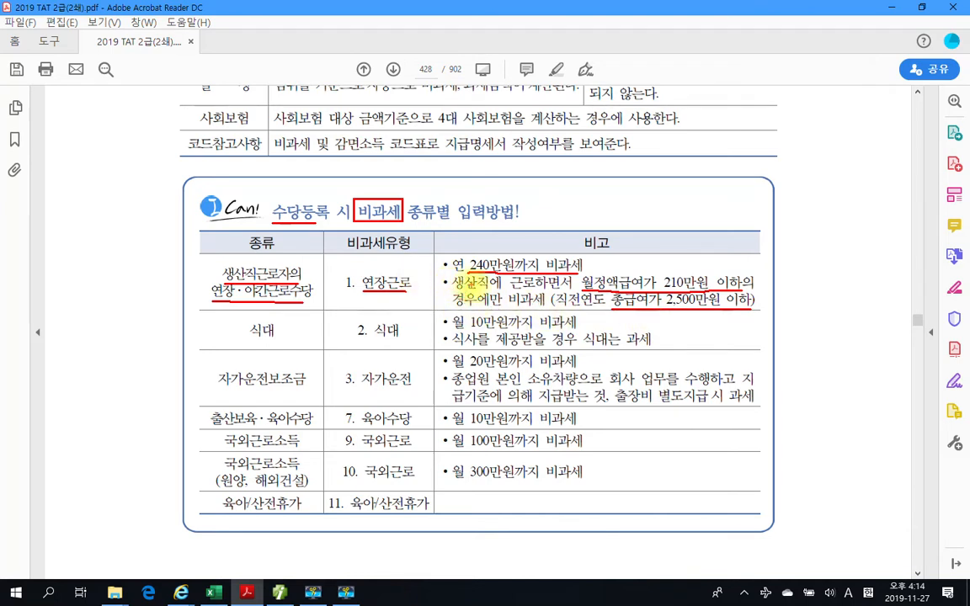
- In the 식대 row, underline 식대, '2. 식대', '10만원까지 비과세' and '식사를 제공받을 경우 식대는' in red, and circle 과세
{"action": "left_click_drag", "start_coordinate": [233, 341], "coordinate": [283, 342]}
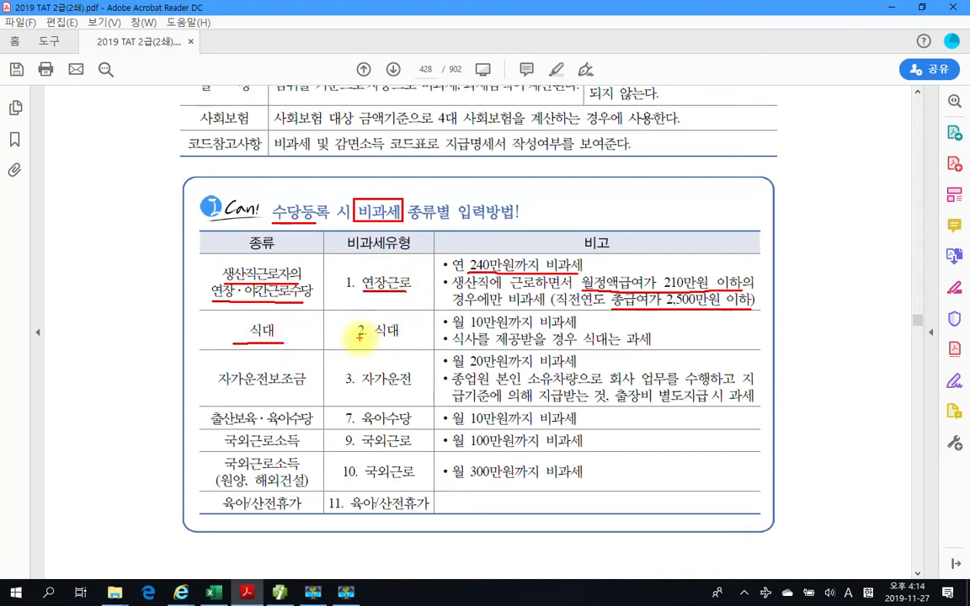
{"action": "left_click_drag", "start_coordinate": [357, 339], "coordinate": [399, 339]}
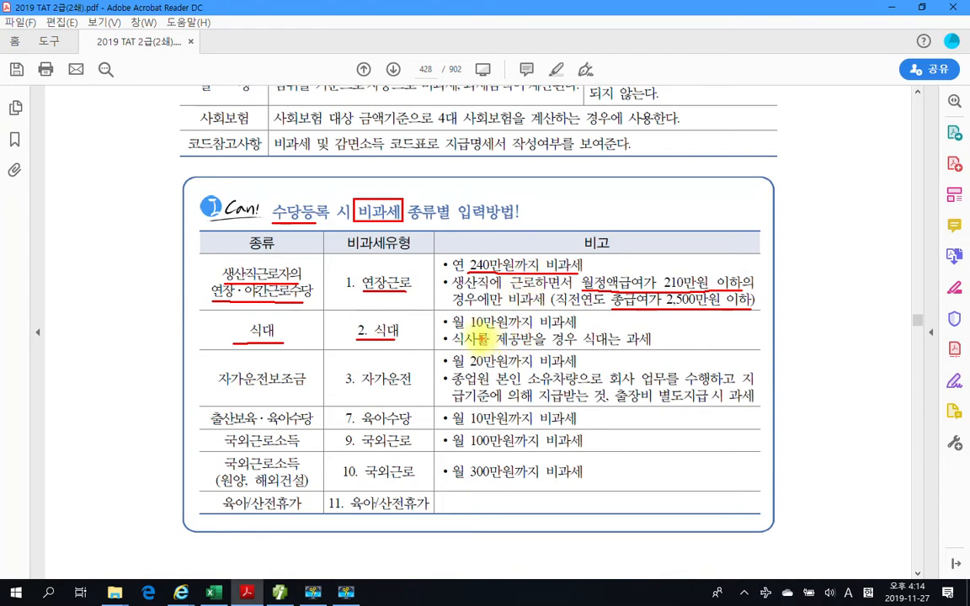
{"action": "left_click_drag", "start_coordinate": [468, 329], "coordinate": [582, 330]}
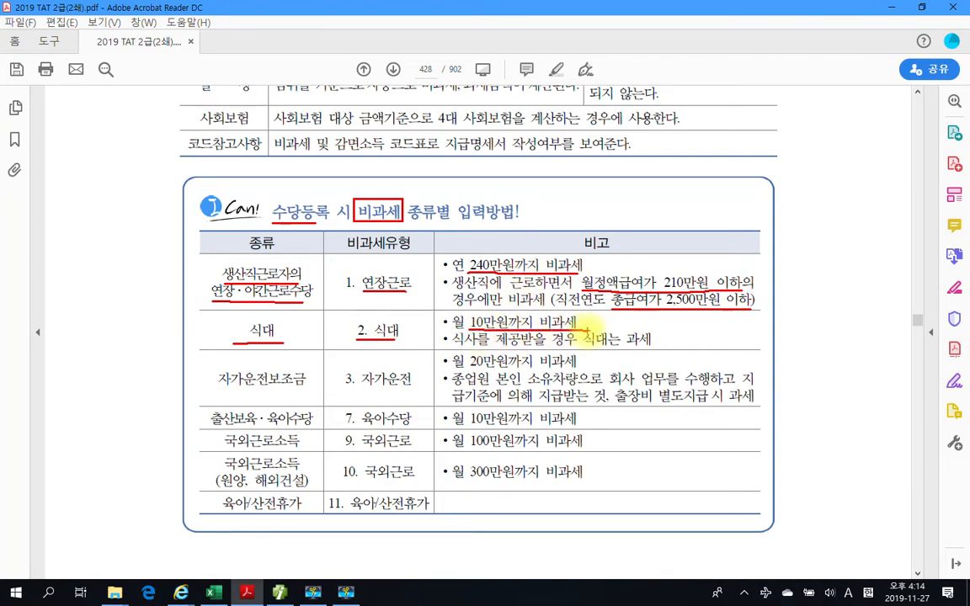
{"action": "mouse_move", "coordinate": [452, 346]}
{"action": "left_mouse_down"}
{"action": "mouse_move", "coordinate": [651, 347]}
{"action": "mouse_move", "coordinate": [630, 330]}
{"action": "mouse_move", "coordinate": [655, 336]}
{"action": "mouse_move", "coordinate": [638, 346]}
{"action": "left_mouse_up"}
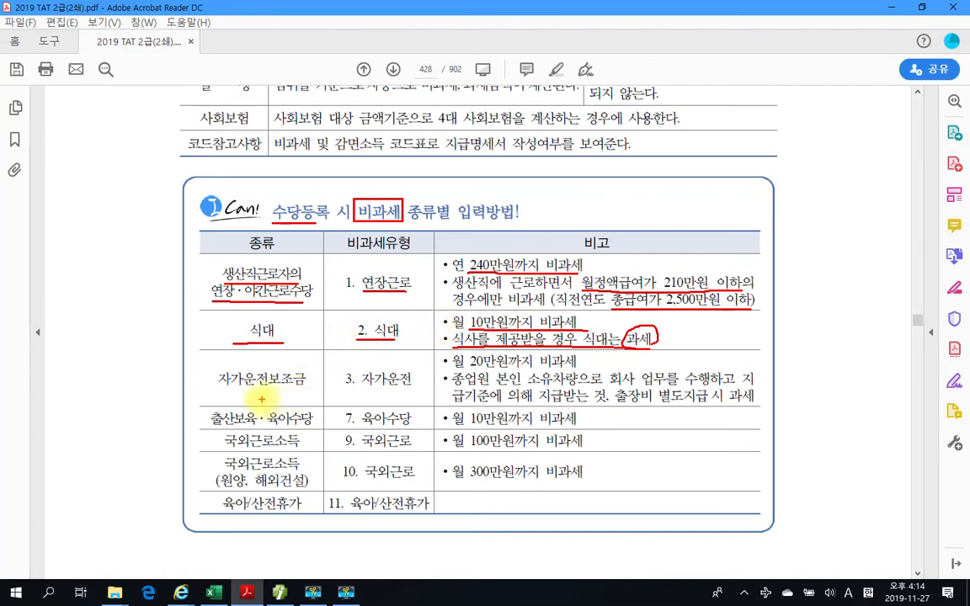
- Underline in red 자가운전보조금, '3. 자가운전', '월 20만원까지 비과세' and the conditions on own vehicle, company work and payment by 지급기준
{"action": "left_click_drag", "start_coordinate": [216, 388], "coordinate": [303, 386]}
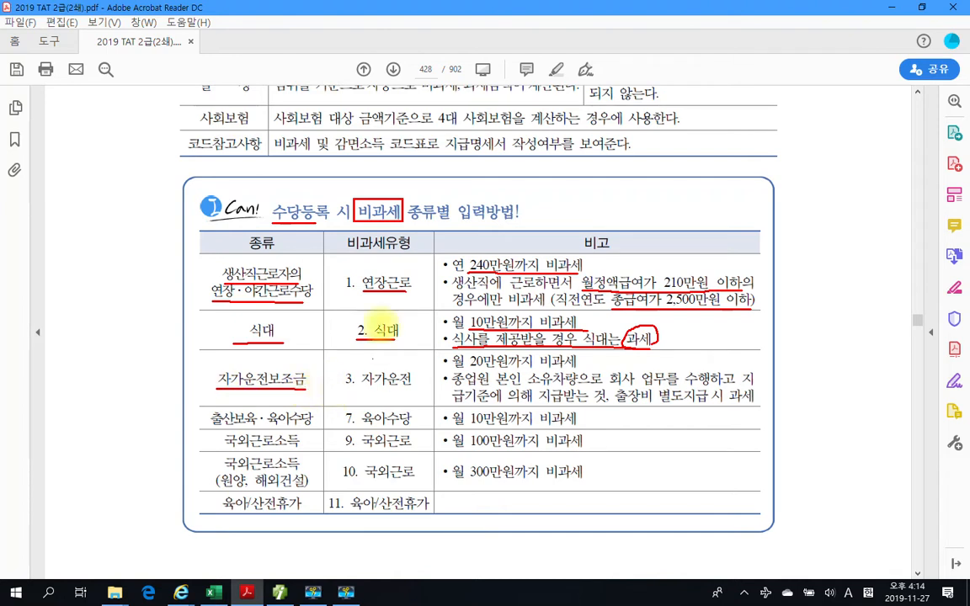
{"action": "left_click_drag", "start_coordinate": [341, 388], "coordinate": [410, 388]}
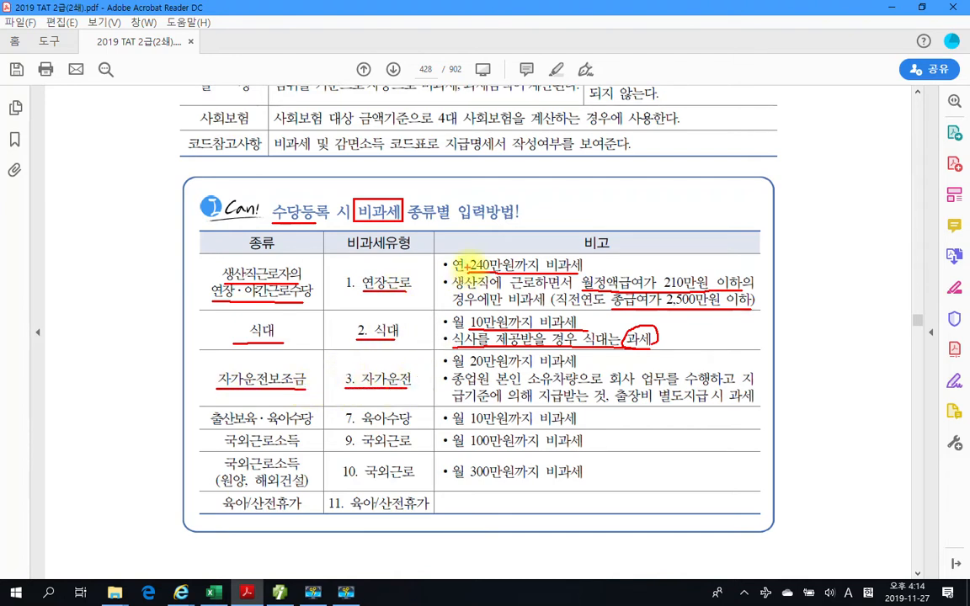
{"action": "left_click_drag", "start_coordinate": [451, 368], "coordinate": [578, 367]}
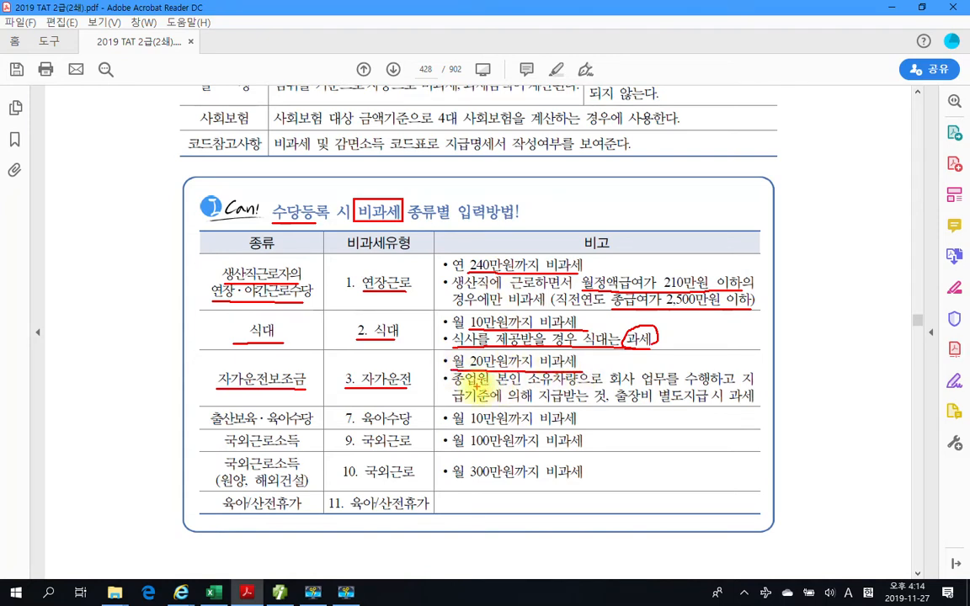
{"action": "left_click_drag", "start_coordinate": [497, 388], "coordinate": [602, 386]}
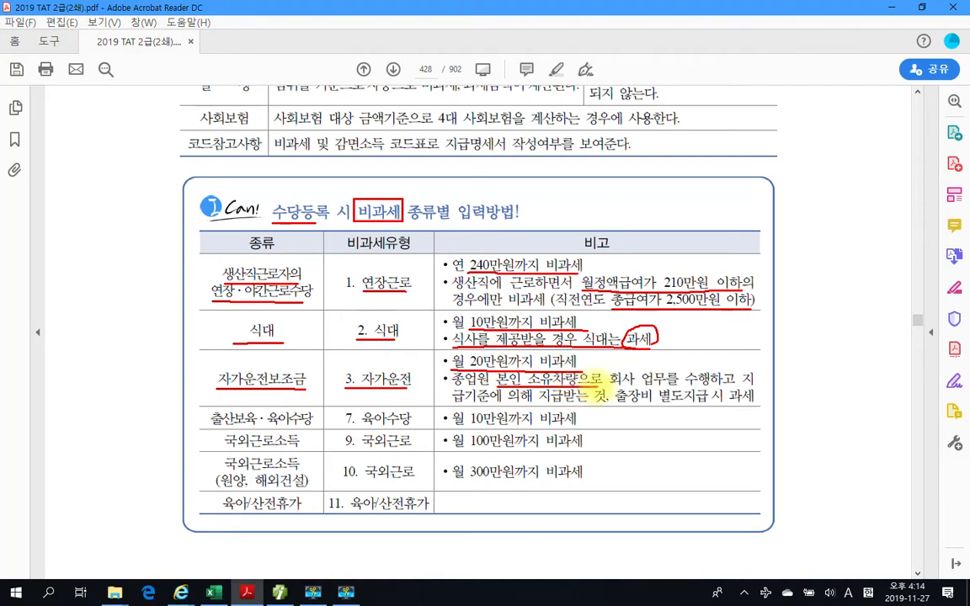
{"action": "left_click_drag", "start_coordinate": [608, 388], "coordinate": [711, 387]}
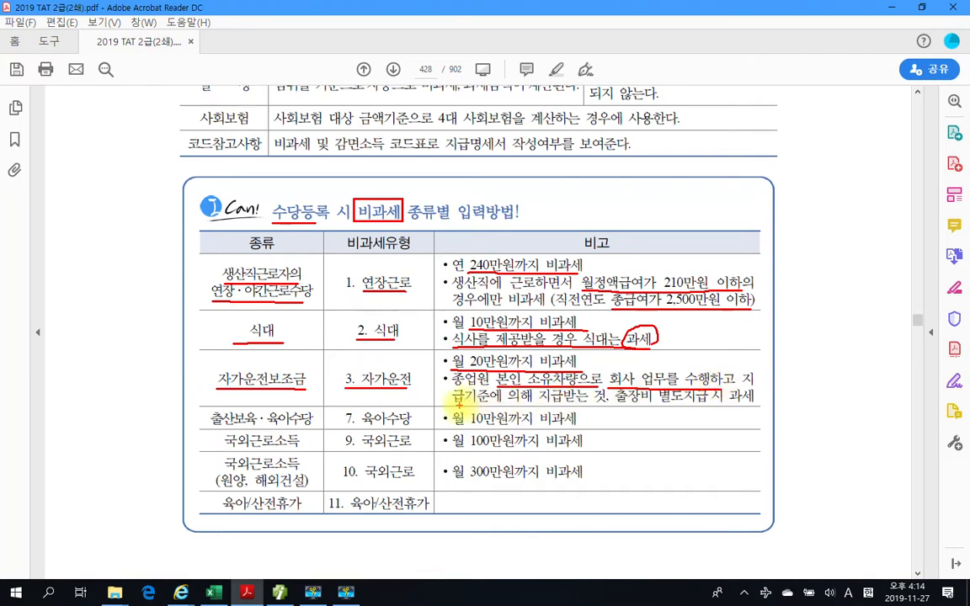
{"action": "left_click_drag", "start_coordinate": [452, 402], "coordinate": [589, 402]}
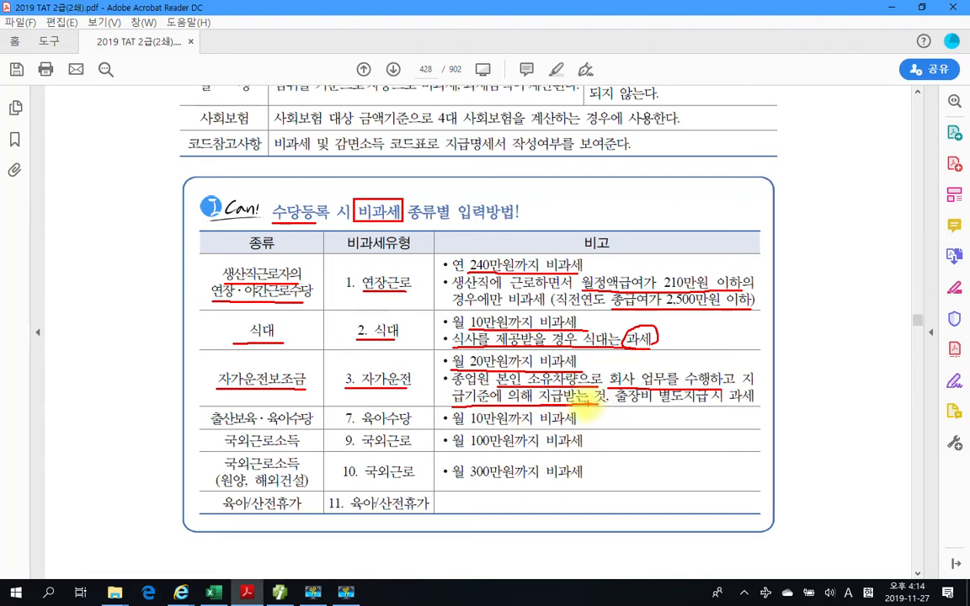
- Circle 20만원 and '출장비 별도지급 시', draw a wavy line under '출장비 별도지급 시 과세', and underline 자가운전보조금 again
{"action": "mouse_move", "coordinate": [471, 361]}
{"action": "left_mouse_down"}
{"action": "mouse_move", "coordinate": [515, 356]}
{"action": "mouse_move", "coordinate": [522, 368]}
{"action": "left_mouse_up"}
{"action": "left_click_drag", "start_coordinate": [614, 405], "coordinate": [766, 404]}
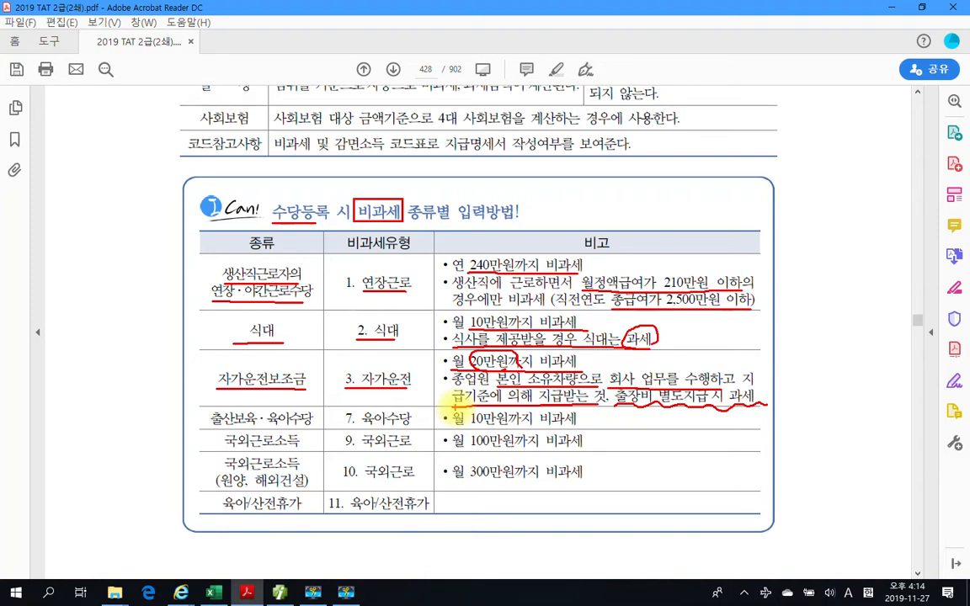
{"action": "left_click", "coordinate": [682, 419]}
{"action": "left_click_drag", "start_coordinate": [218, 391], "coordinate": [319, 397]}
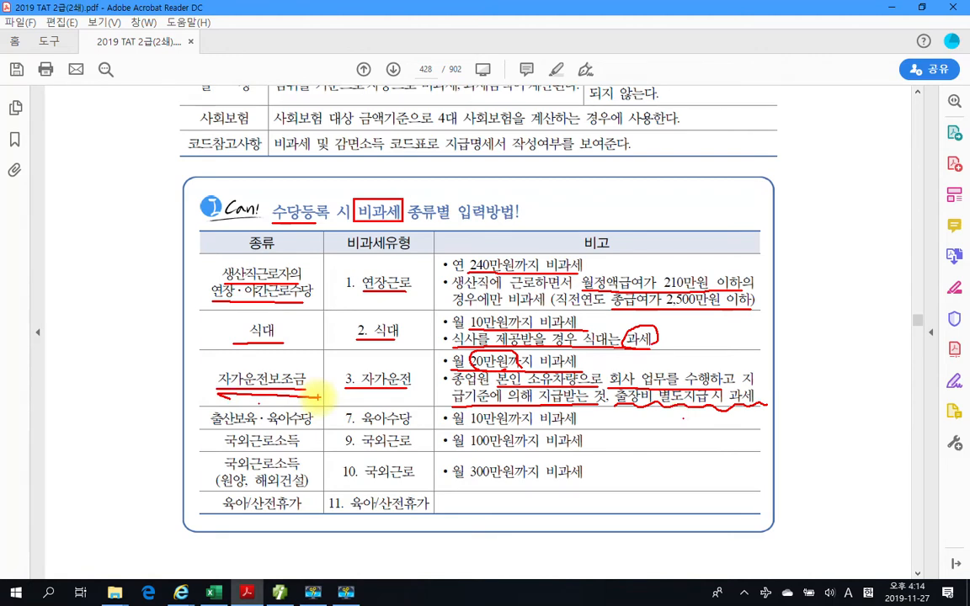
{"action": "mouse_move", "coordinate": [619, 389]}
{"action": "left_mouse_down"}
{"action": "mouse_move", "coordinate": [608, 399]}
{"action": "mouse_move", "coordinate": [634, 407]}
{"action": "mouse_move", "coordinate": [715, 393]}
{"action": "left_mouse_up"}
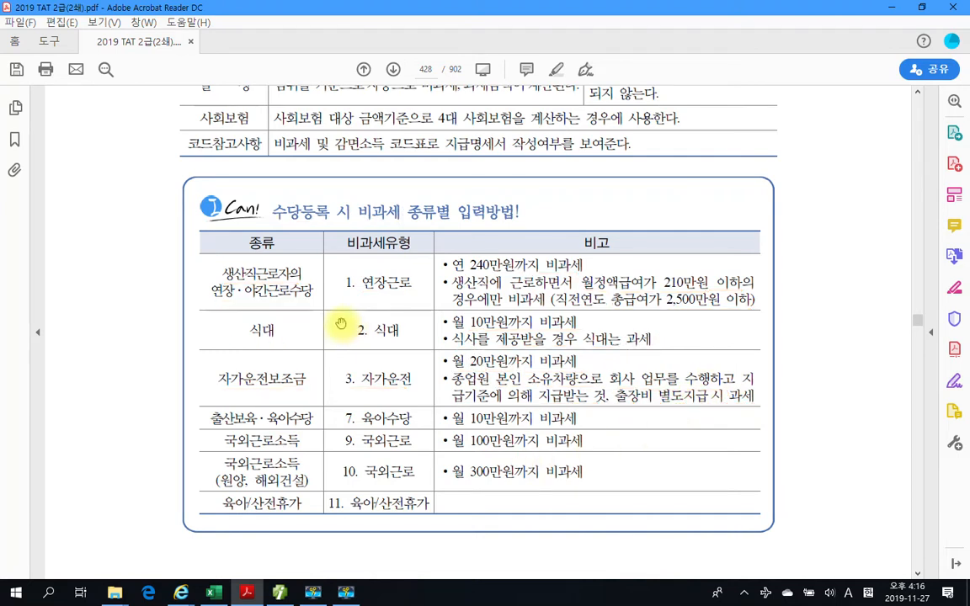
- In the childcare allowance row, underline 출산보육·육아수당, '7. 육아수당' and '월 10만원까지 비과세' in red
{"action": "scroll", "coordinate": [340, 323], "scroll_direction": "down", "scroll_amount": 2}
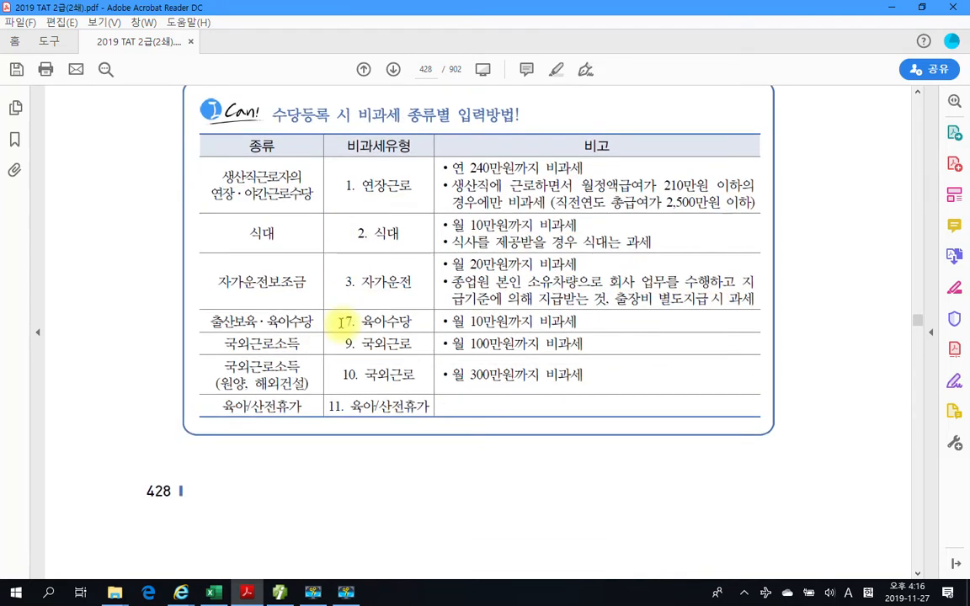
{"action": "left_click_drag", "start_coordinate": [194, 328], "coordinate": [370, 335]}
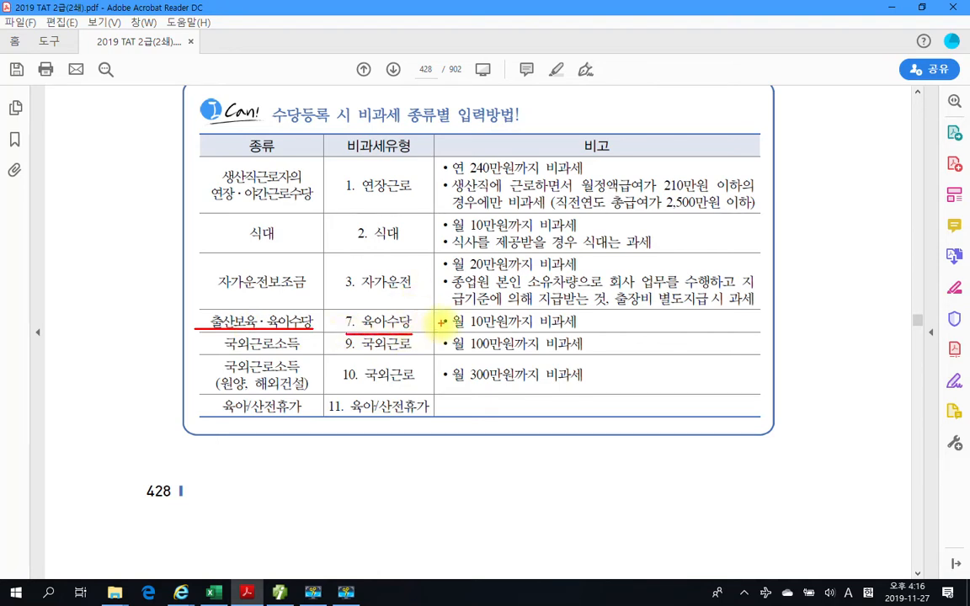
{"action": "left_click_drag", "start_coordinate": [455, 331], "coordinate": [584, 331]}
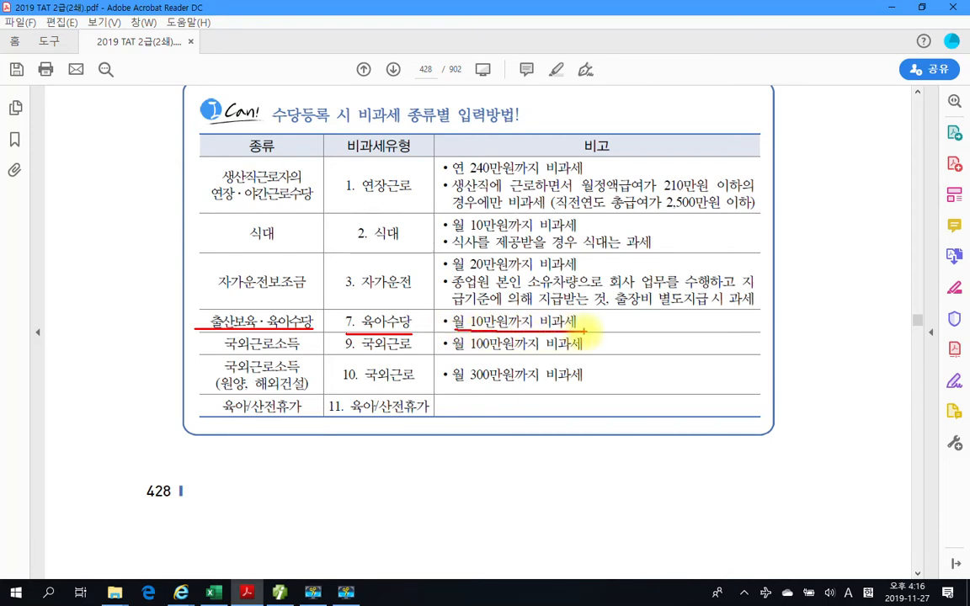
- In the two 국외근로소득 rows, underline in red 국외근로소득, '9. 국외근로', '10. 국외근로', 원양, 해외건설 and the 100만원 and 300만원 non-taxable limits
{"action": "left_click_drag", "start_coordinate": [222, 353], "coordinate": [299, 354]}
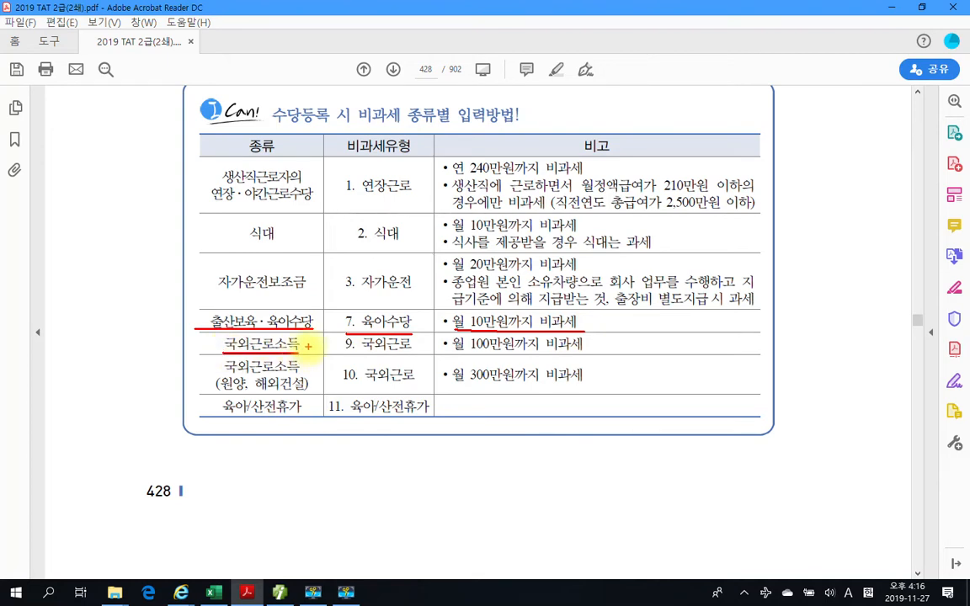
{"action": "left_click_drag", "start_coordinate": [346, 354], "coordinate": [411, 354]}
{"action": "left_click_drag", "start_coordinate": [343, 383], "coordinate": [415, 383]}
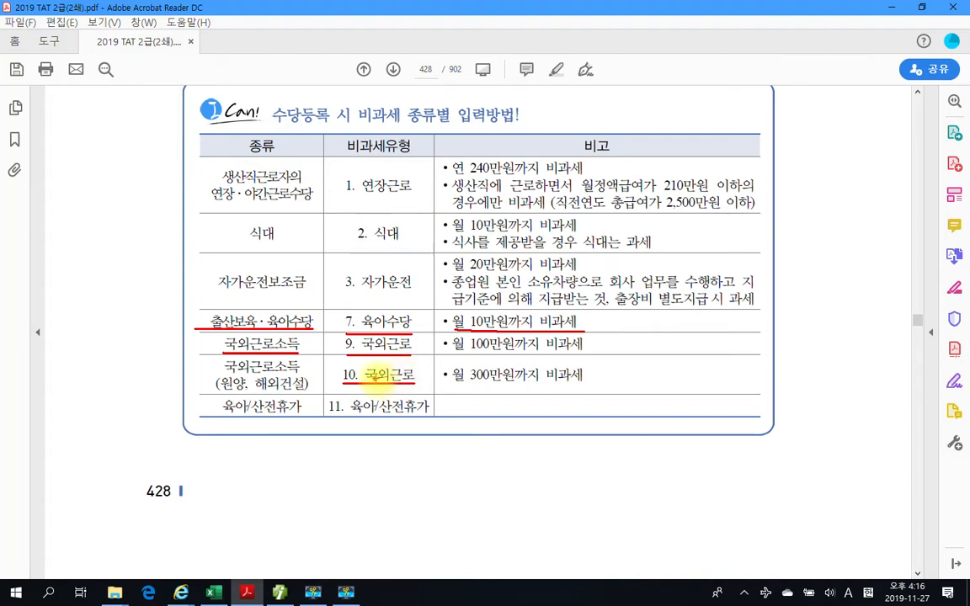
{"action": "left_click_drag", "start_coordinate": [222, 391], "coordinate": [308, 393]}
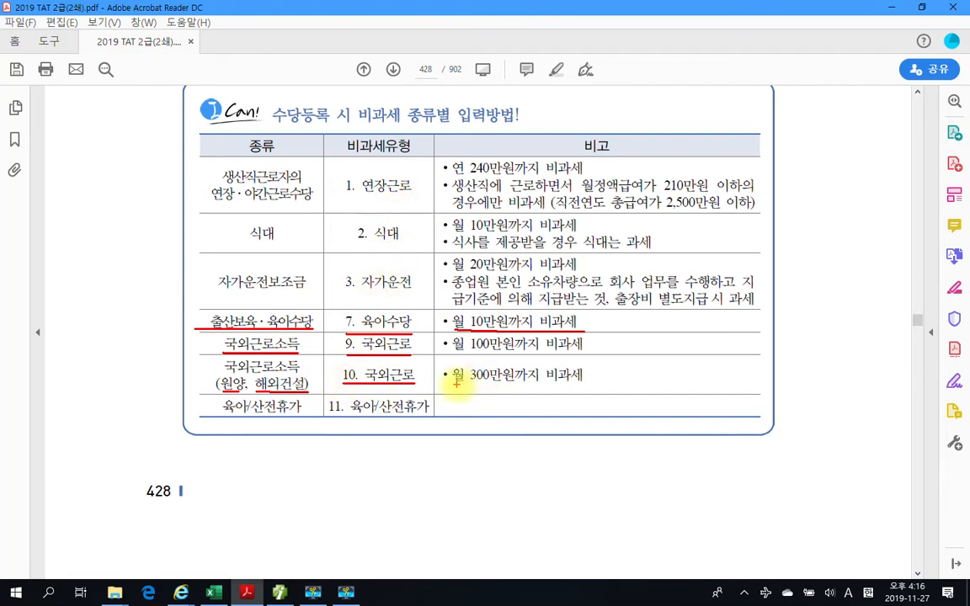
{"action": "left_click_drag", "start_coordinate": [455, 383], "coordinate": [581, 384]}
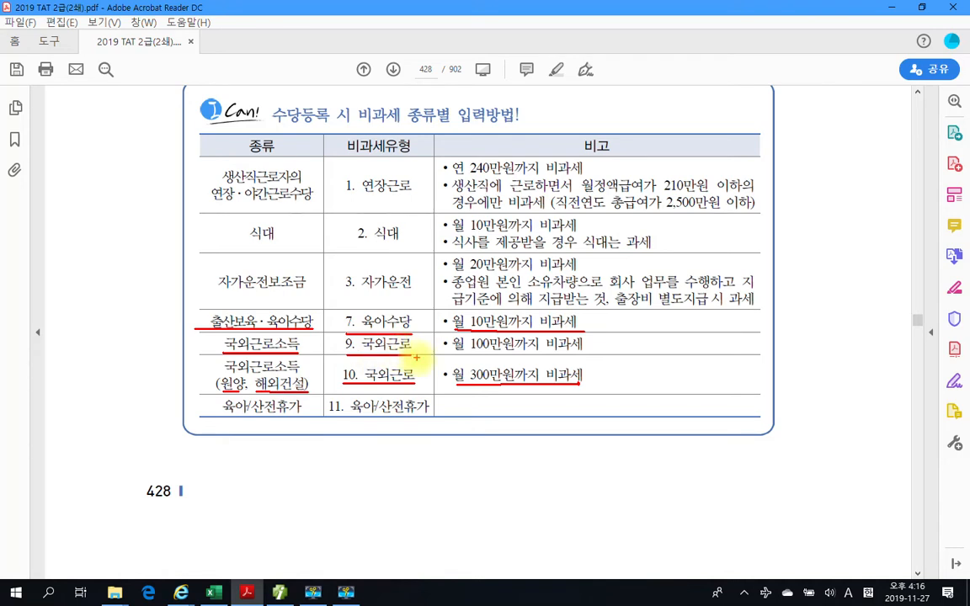
{"action": "left_click_drag", "start_coordinate": [451, 350], "coordinate": [579, 348]}
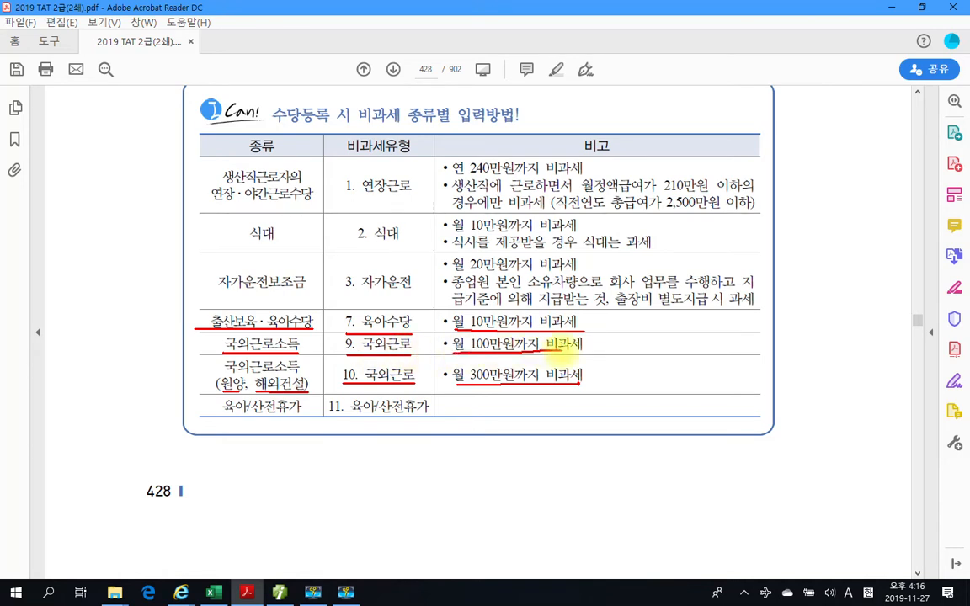
- Circle type numbers 9 and 10 in red, and underline 육아/산전휴가 and '11. 육아/산전휴가' in the last row
{"action": "mouse_move", "coordinate": [349, 355]}
{"action": "left_mouse_down"}
{"action": "mouse_move", "coordinate": [351, 338]}
{"action": "mouse_move", "coordinate": [360, 353]}
{"action": "mouse_move", "coordinate": [341, 373]}
{"action": "mouse_move", "coordinate": [366, 378]}
{"action": "left_mouse_up"}
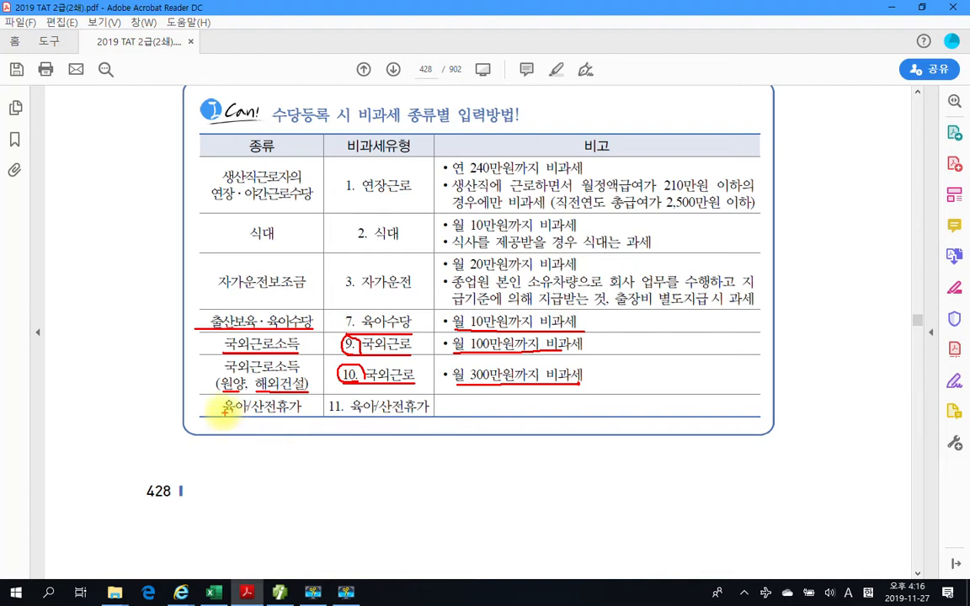
{"action": "left_click_drag", "start_coordinate": [219, 411], "coordinate": [301, 413]}
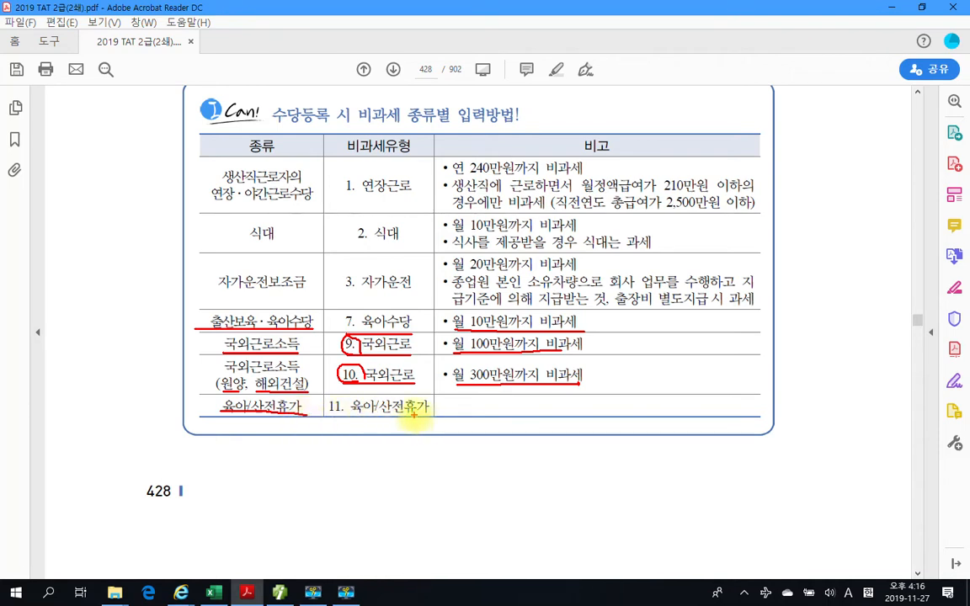
{"action": "left_click_drag", "start_coordinate": [334, 417], "coordinate": [443, 415]}
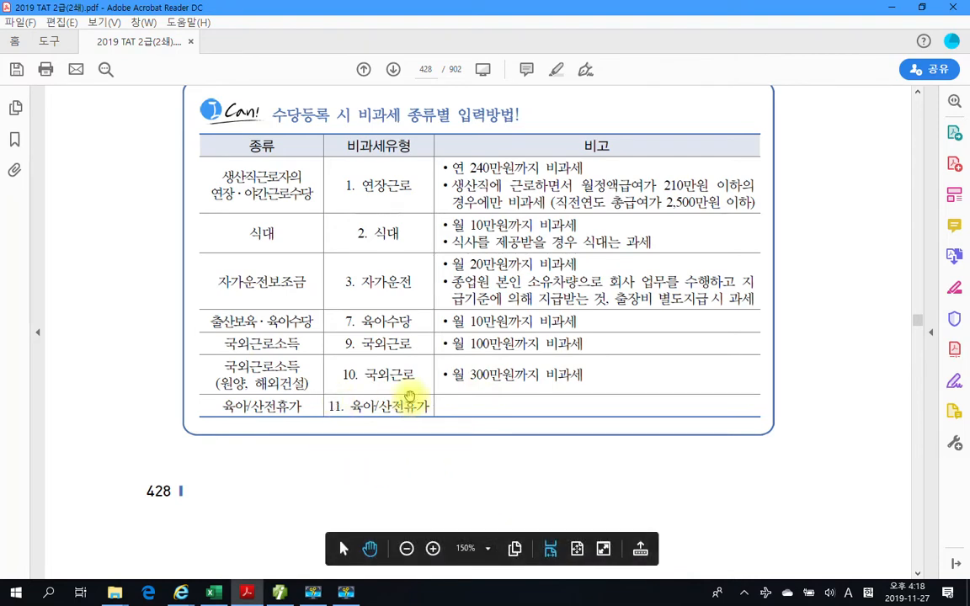
- On page 429, highlight the exercise instruction '1월 ~ 12월의 급여는 다음과 같다. 다음 내용을 모두 반영하여 급여자료 입력을 수행하시오.'
{"action": "scroll", "coordinate": [486, 342], "scroll_direction": "down", "scroll_amount": 2}
{"action": "scroll", "coordinate": [486, 342], "scroll_direction": "down", "scroll_amount": 10}
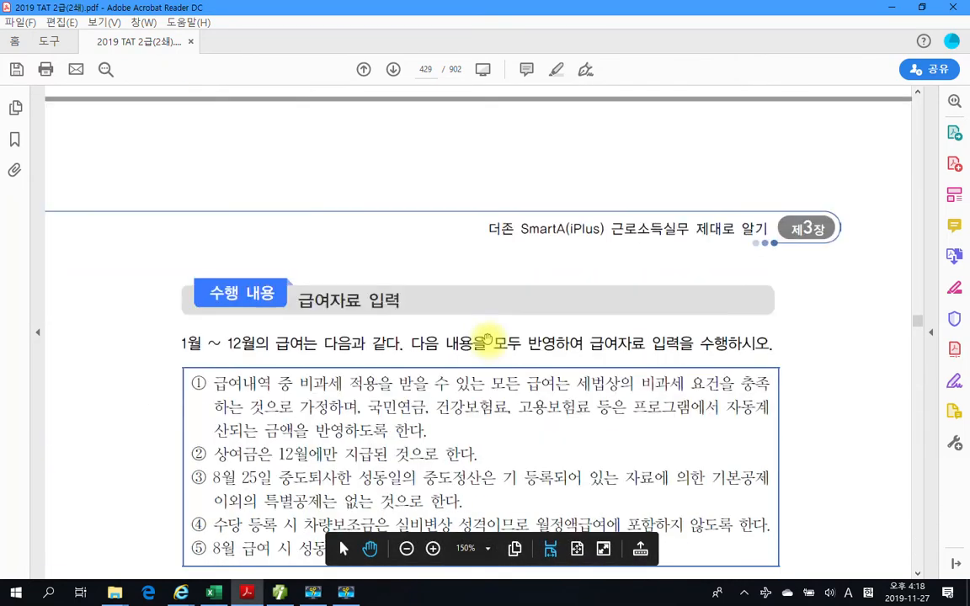
{"action": "scroll", "coordinate": [487, 342], "scroll_direction": "down", "scroll_amount": 3}
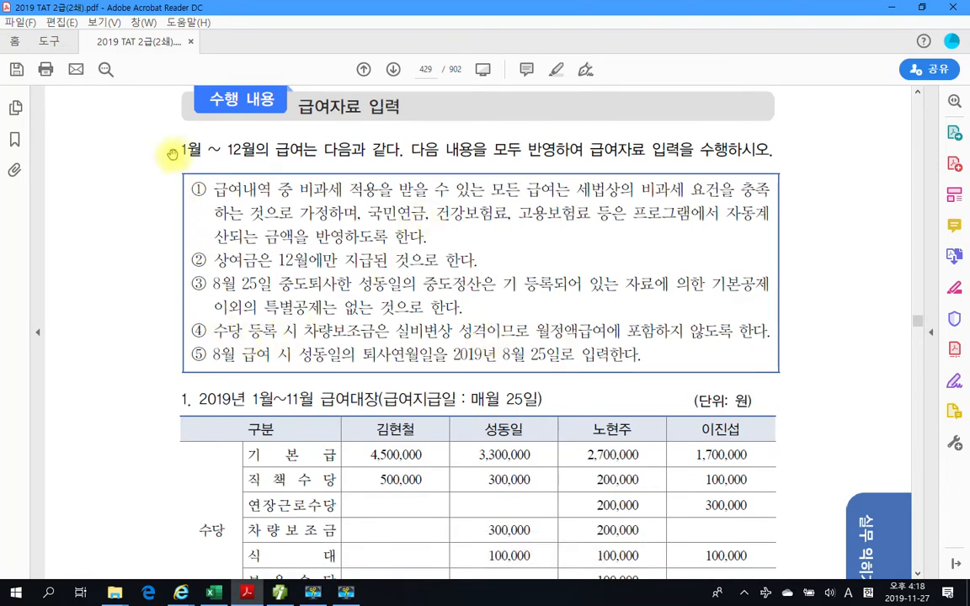
{"action": "left_click_drag", "start_coordinate": [178, 149], "coordinate": [686, 149]}
{"action": "right_click", "coordinate": [686, 149]}
{"action": "left_click", "coordinate": [707, 164]}
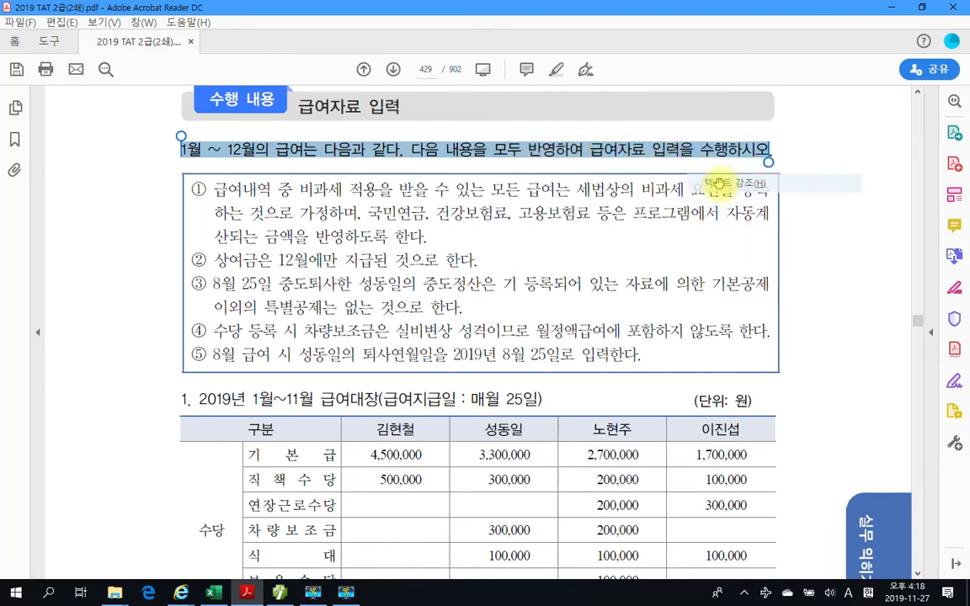
- Draw a red box around the five exercise conditions and underline '12월에만' in item ② and '특별공제' in item ③
{"action": "key", "text": "ctrl+2"}
{"action": "mouse_move", "coordinate": [159, 160]}
{"action": "left_mouse_down"}
{"action": "mouse_move", "coordinate": [320, 273]}
{"action": "mouse_move", "coordinate": [781, 386]}
{"action": "mouse_move", "coordinate": [809, 381]}
{"action": "left_mouse_up"}
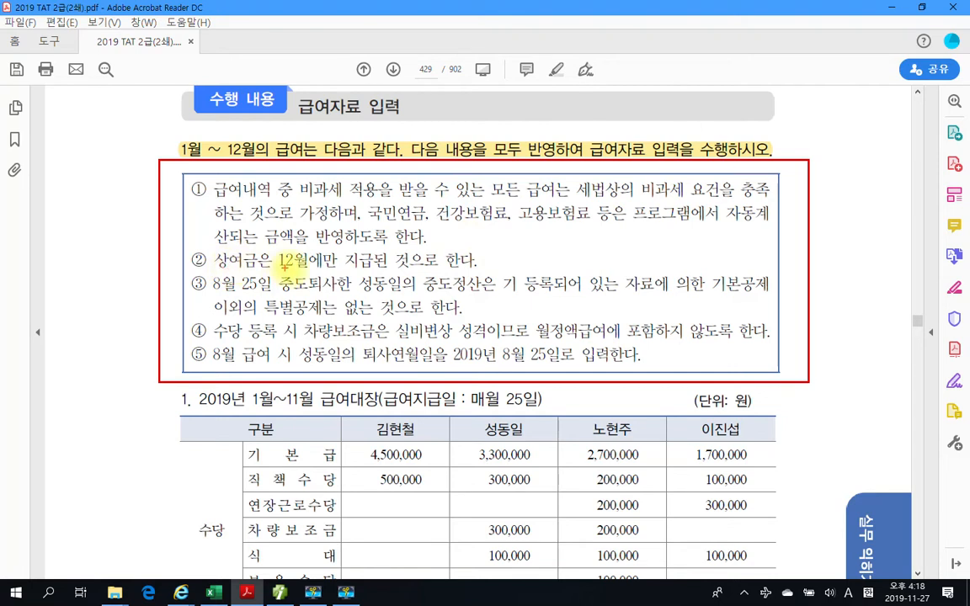
{"action": "left_click_drag", "start_coordinate": [282, 272], "coordinate": [334, 272]}
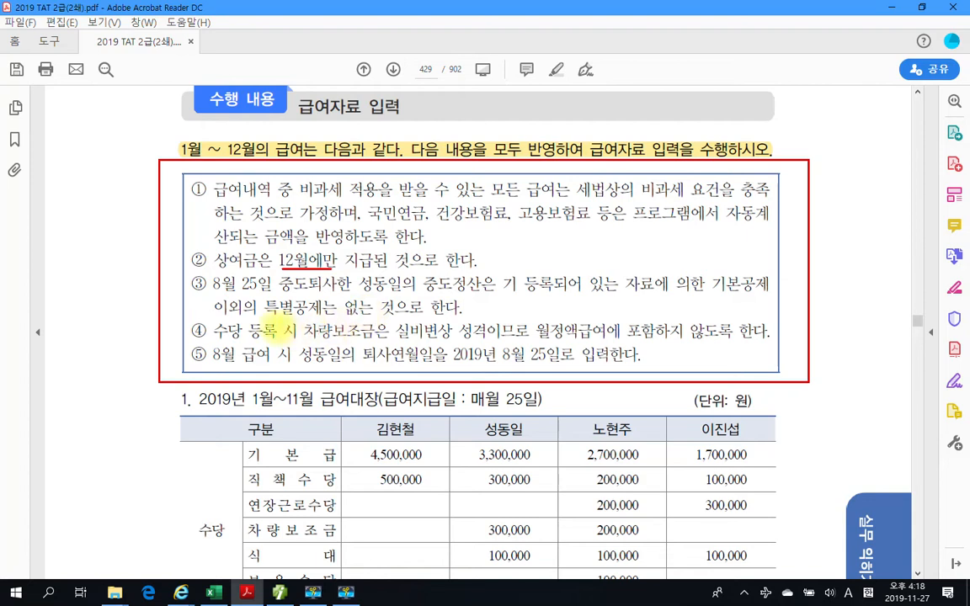
{"action": "left_click_drag", "start_coordinate": [264, 318], "coordinate": [331, 317]}
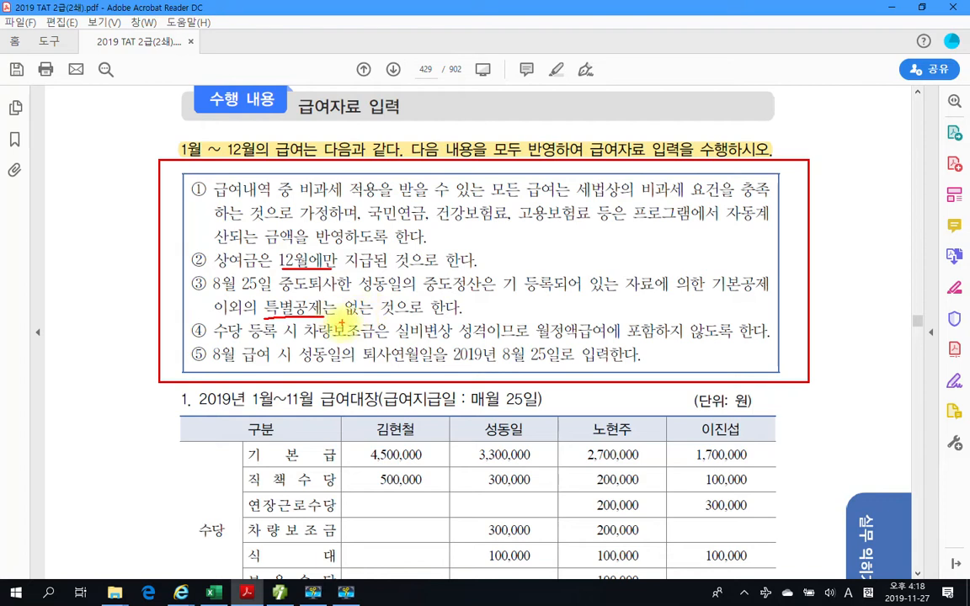
{"action": "key", "text": "Escape"}
- Highlight the text '실비변상 성격이므로' in condition ④ about the vehicle allowance
{"action": "scroll", "coordinate": [278, 383], "scroll_direction": "down", "scroll_amount": 1}
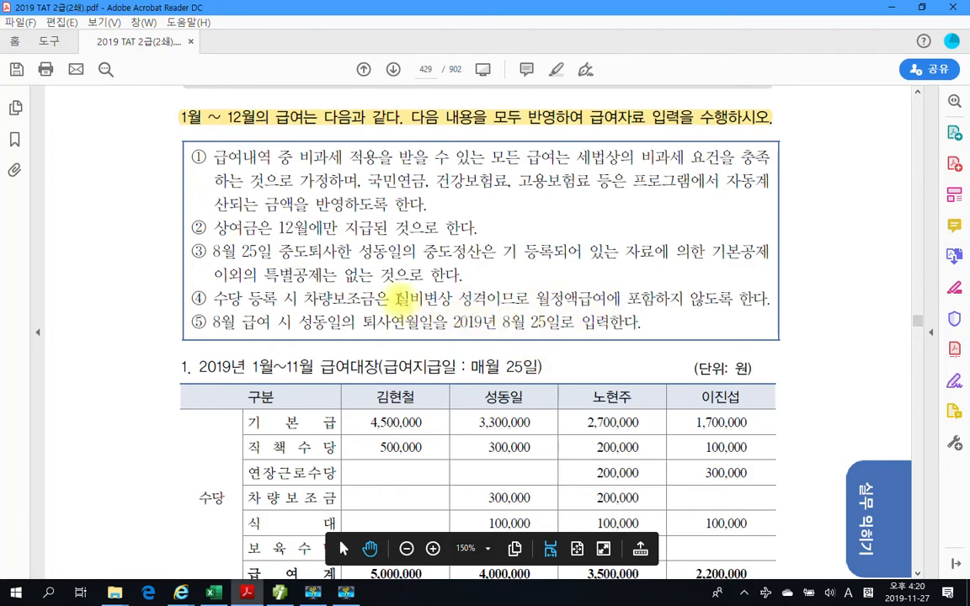
{"action": "left_click_drag", "start_coordinate": [394, 298], "coordinate": [532, 300]}
{"action": "right_click", "coordinate": [473, 301]}
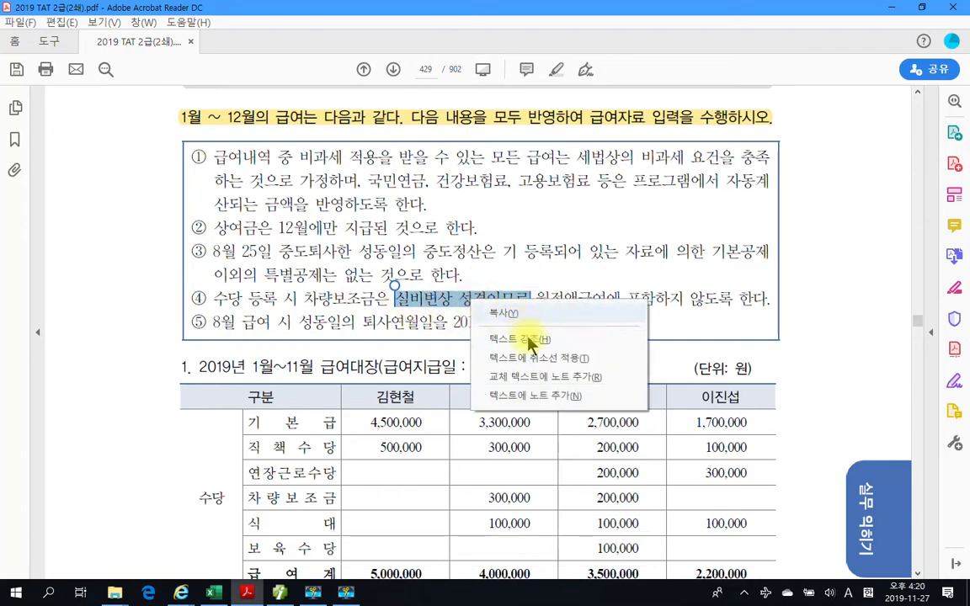
{"action": "left_click", "coordinate": [529, 339]}
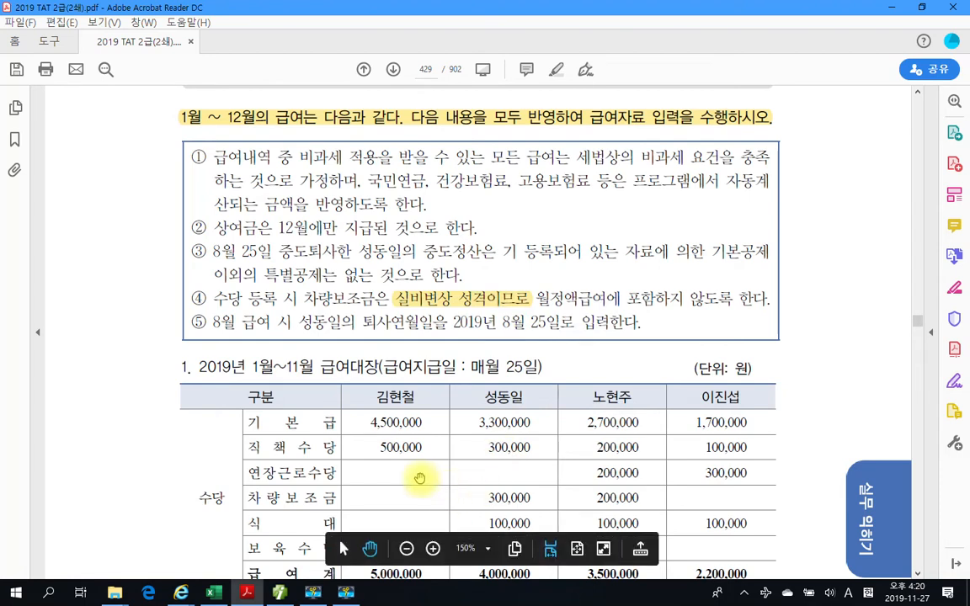
- Highlight the resignation date '2019년 8월 25일로' in condition ⑤
{"action": "scroll", "coordinate": [592, 346], "scroll_direction": "down", "scroll_amount": 1}
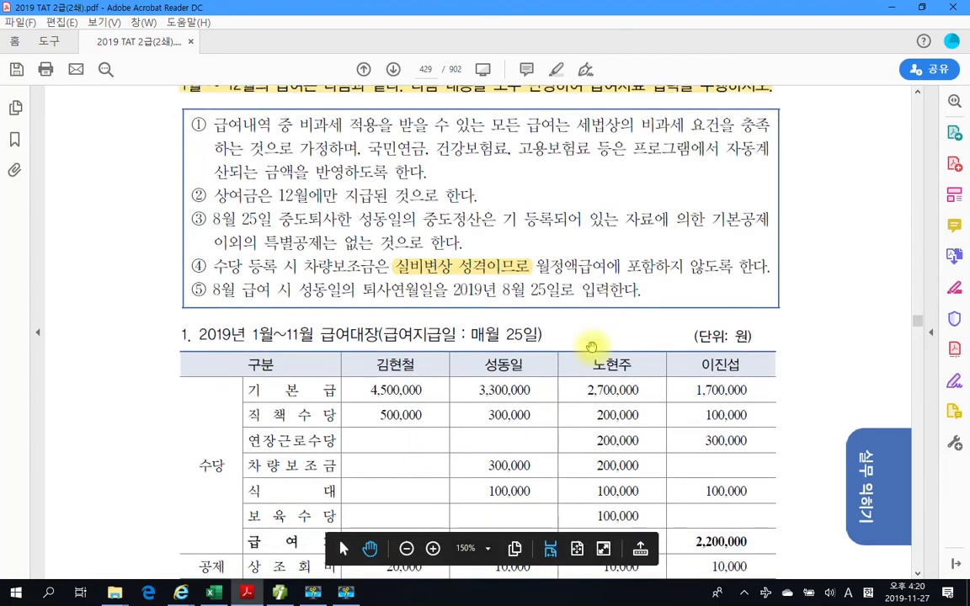
{"action": "scroll", "coordinate": [592, 346], "scroll_direction": "down", "scroll_amount": 1}
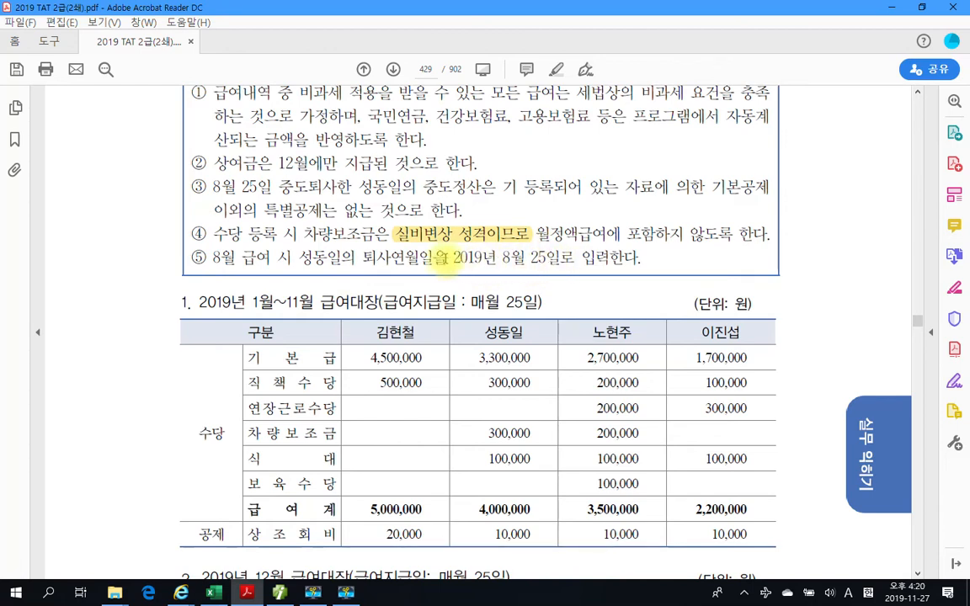
{"action": "left_click_drag", "start_coordinate": [451, 257], "coordinate": [575, 257]}
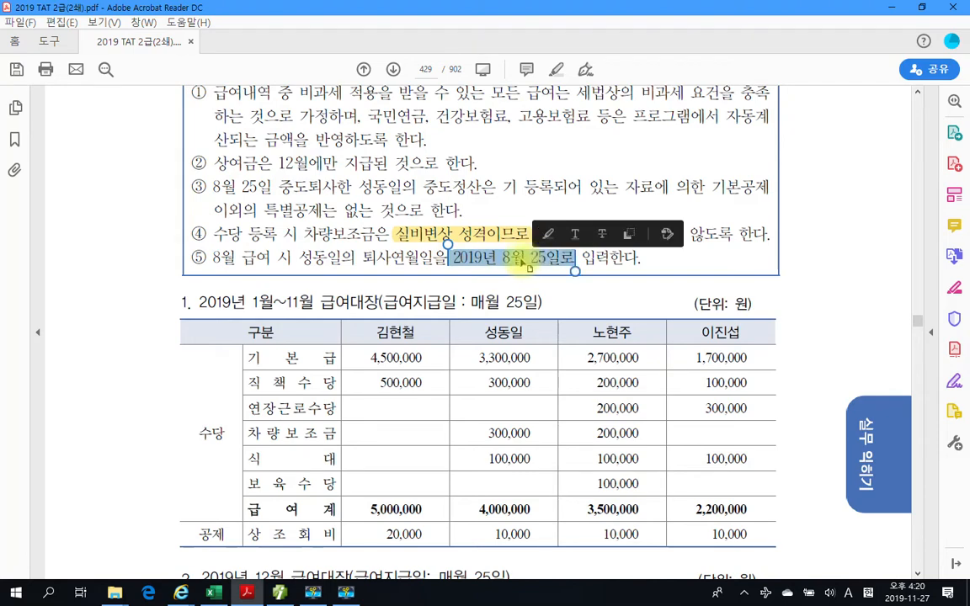
{"action": "right_click", "coordinate": [506, 262]}
{"action": "left_click", "coordinate": [547, 299]}
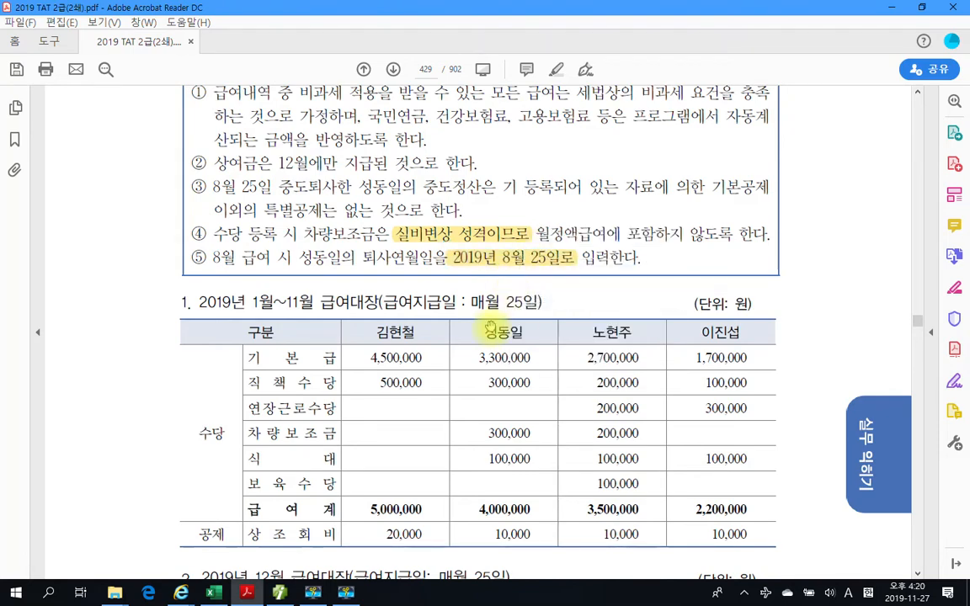
- Box the 2019년 1월~11월 급여대장 table in red, and bracket the allowances 기본급 through 보육수당 and the deduction 상조회비
{"action": "scroll", "coordinate": [490, 327], "scroll_direction": "down", "scroll_amount": 3}
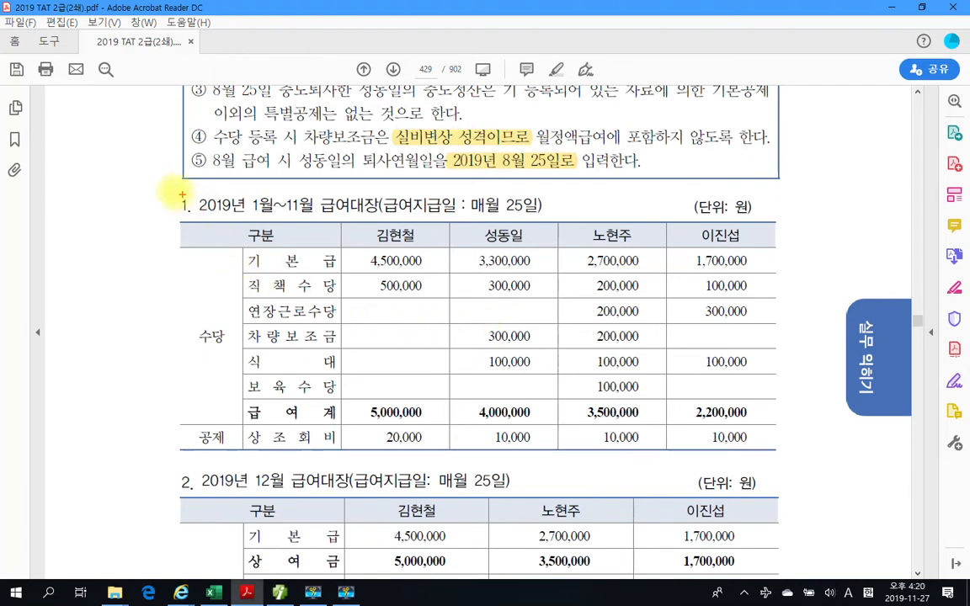
{"action": "left_click_drag", "start_coordinate": [149, 181], "coordinate": [801, 459]}
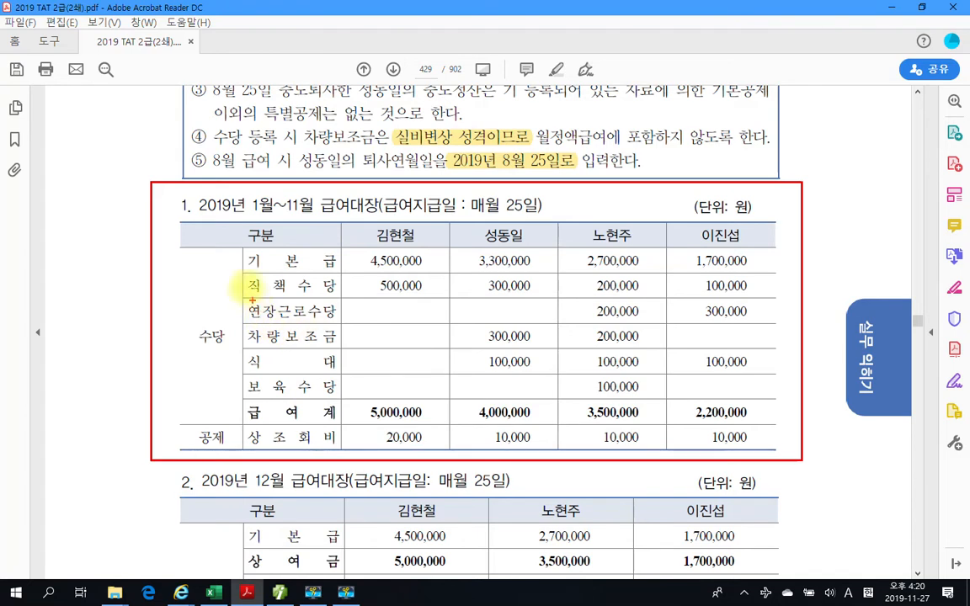
{"action": "mouse_move", "coordinate": [246, 254]}
{"action": "left_mouse_down"}
{"action": "mouse_move", "coordinate": [235, 353]}
{"action": "mouse_move", "coordinate": [237, 389]}
{"action": "mouse_move", "coordinate": [248, 396]}
{"action": "left_mouse_up"}
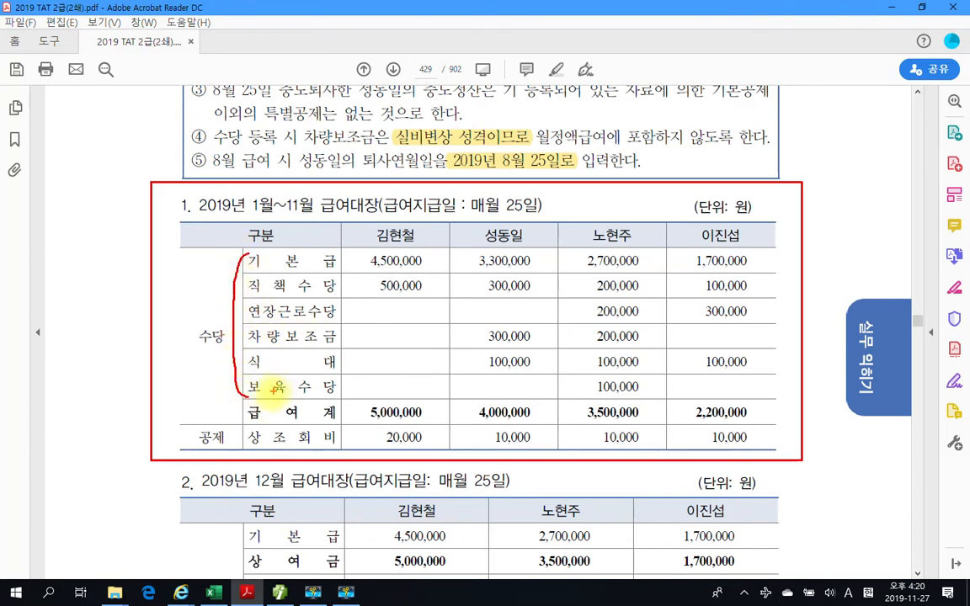
{"action": "left_click_drag", "start_coordinate": [246, 425], "coordinate": [238, 446]}
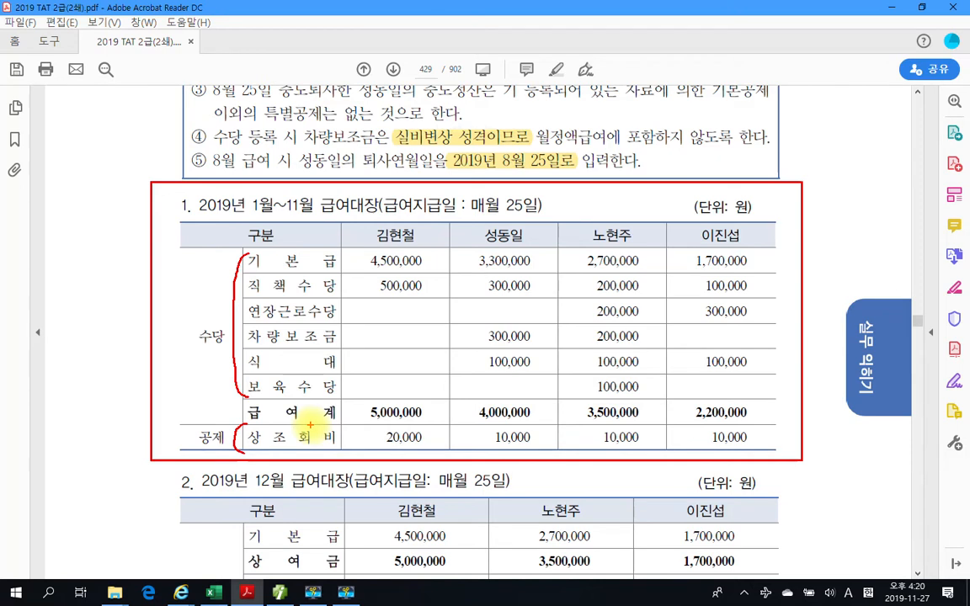
{"action": "key", "text": "Escape"}
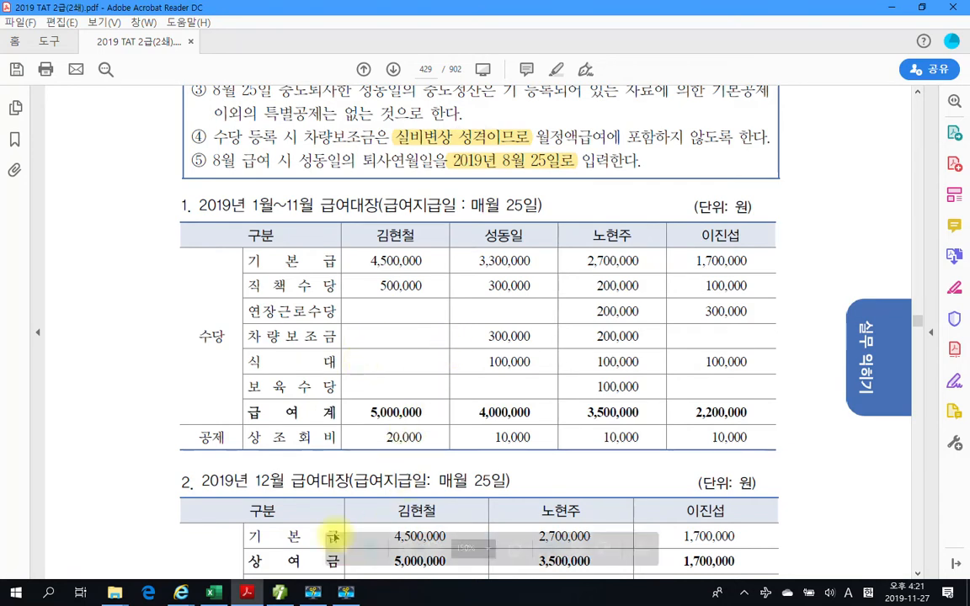
- Switch to the SmartA payroll program, mark 근로소득관리 and 급여자료입력 in the full menu, and open 급여자료입력
{"action": "left_click", "coordinate": [289, 593]}
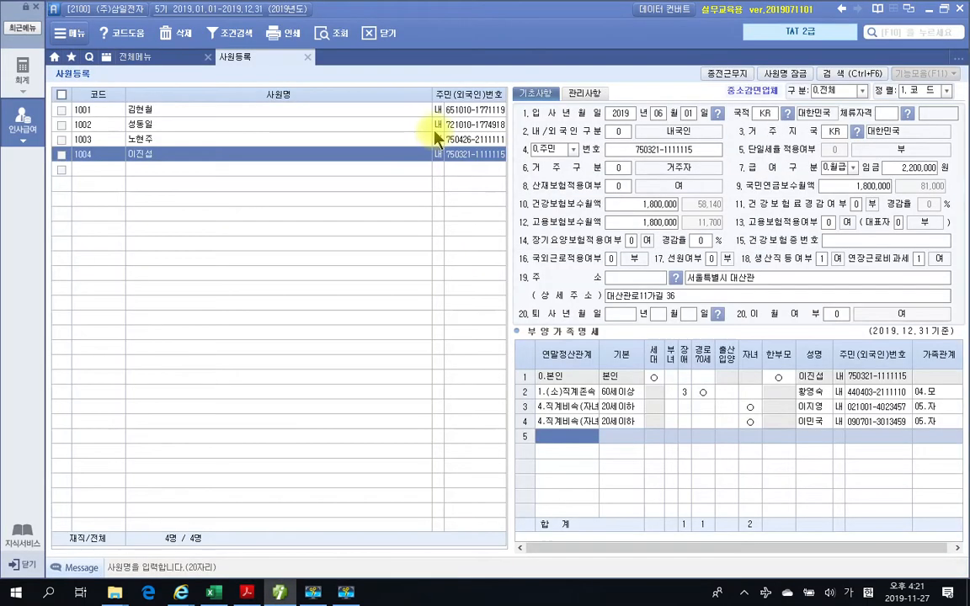
{"action": "left_click", "coordinate": [171, 61]}
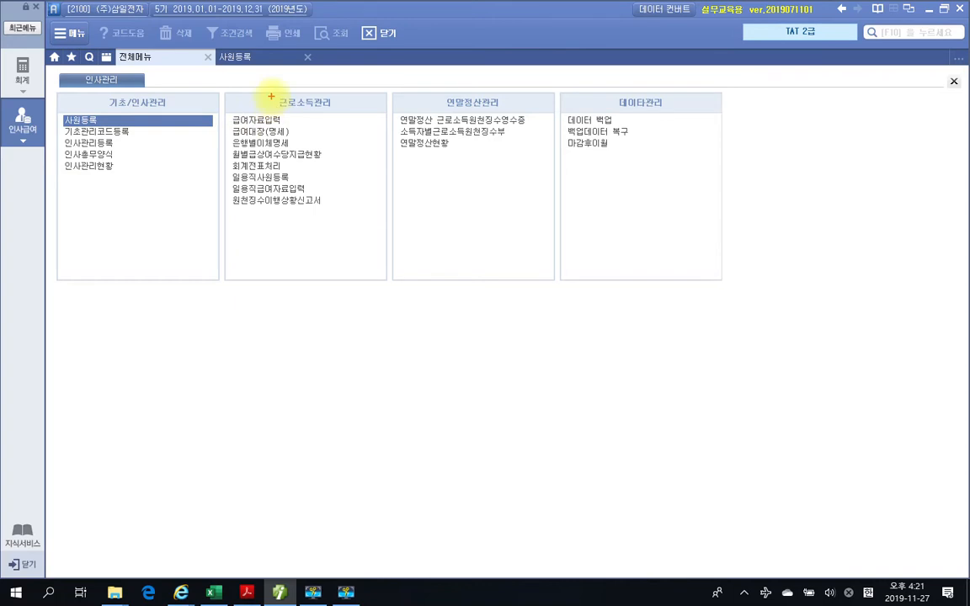
{"action": "left_click_drag", "start_coordinate": [267, 85], "coordinate": [369, 113]}
{"action": "mouse_move", "coordinate": [226, 109]}
{"action": "left_mouse_down"}
{"action": "mouse_move", "coordinate": [243, 129]}
{"action": "mouse_move", "coordinate": [299, 130]}
{"action": "left_mouse_up"}
{"action": "key", "text": "Escape"}
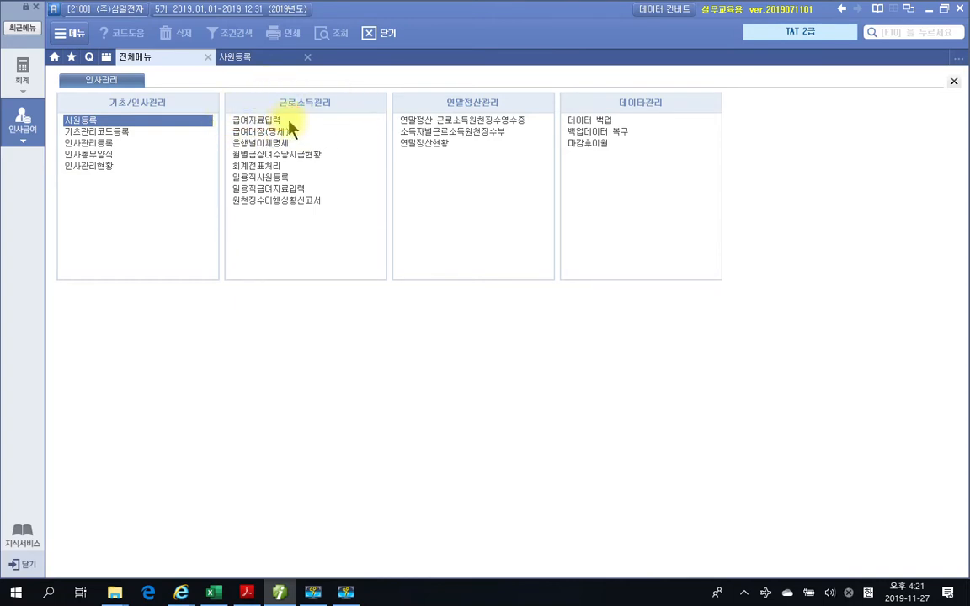
{"action": "left_click", "coordinate": [268, 121]}
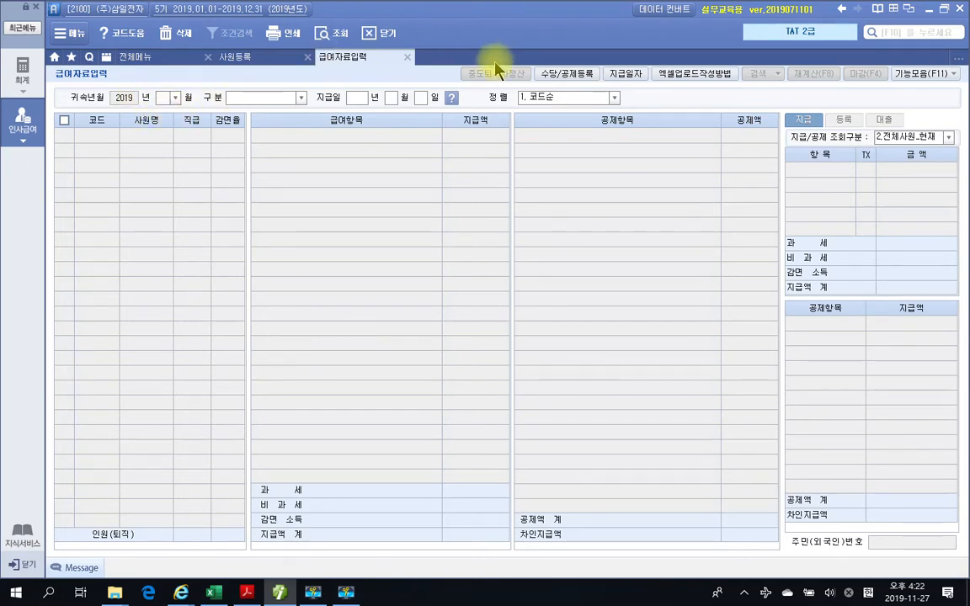
- Mark the 수당/공제등록 function of the 급여자료입력 screen with a red box and an extra stroke
{"action": "left_click_drag", "start_coordinate": [520, 50], "coordinate": [637, 92]}
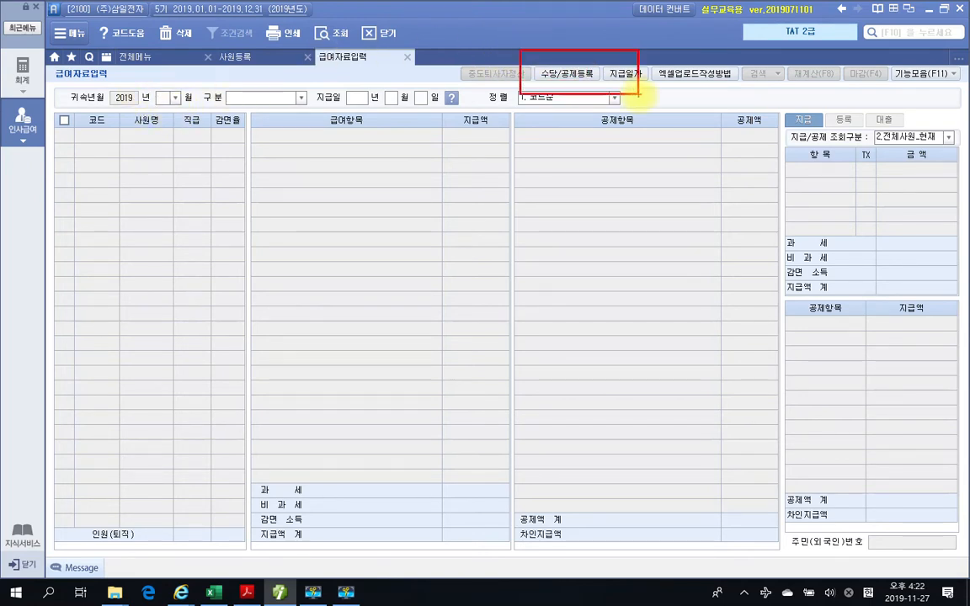
{"action": "mouse_move", "coordinate": [546, 65]}
{"action": "left_mouse_down"}
{"action": "mouse_move", "coordinate": [569, 84]}
{"action": "mouse_move", "coordinate": [581, 60]}
{"action": "left_mouse_up"}
{"action": "key", "text": "Escape"}
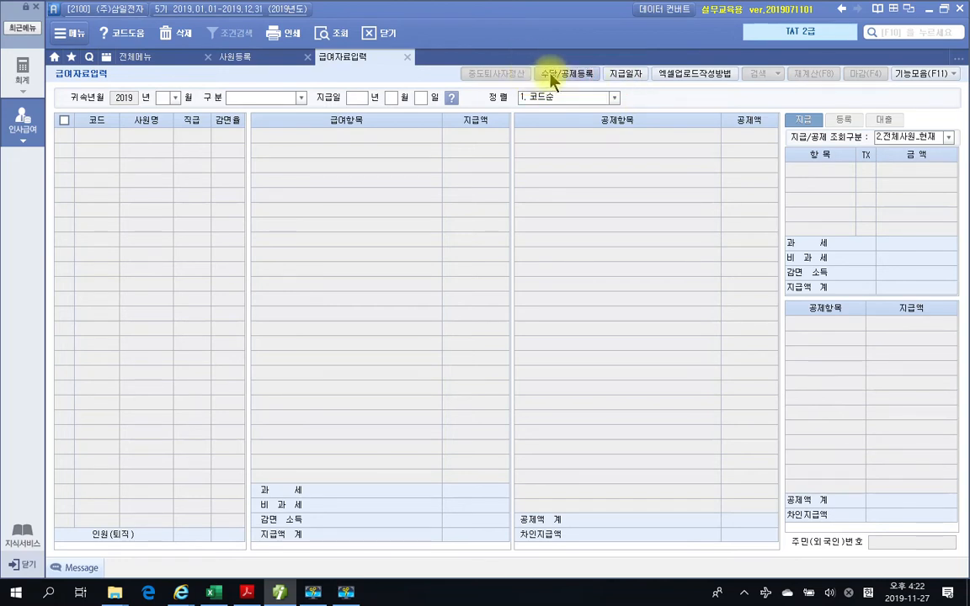
- Open 수당/공제등록 and review the 수당등록 and 공제등록 lists, including the default 기본급 and 상여 allowances
{"action": "left_click", "coordinate": [553, 74]}
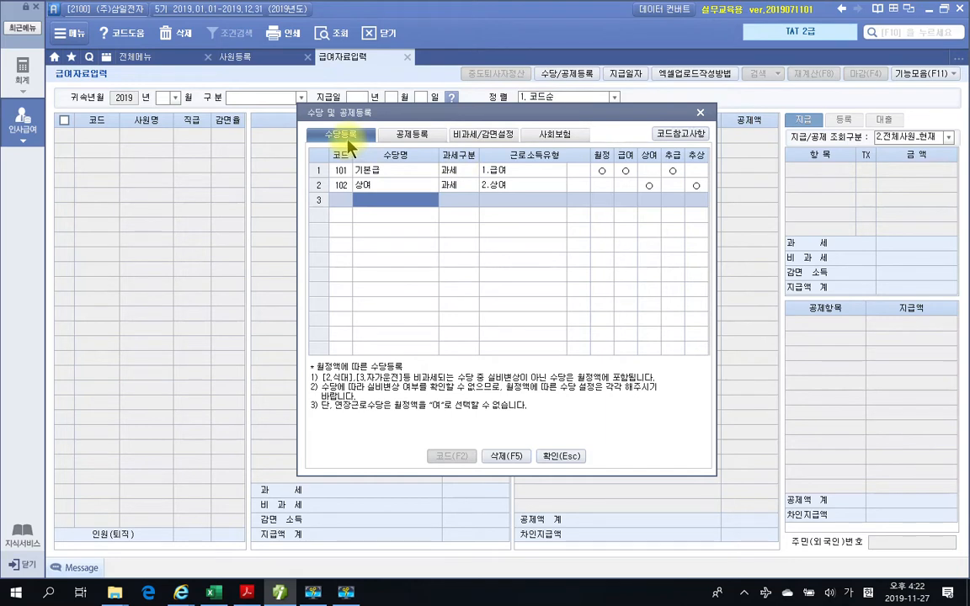
{"action": "left_click", "coordinate": [412, 136]}
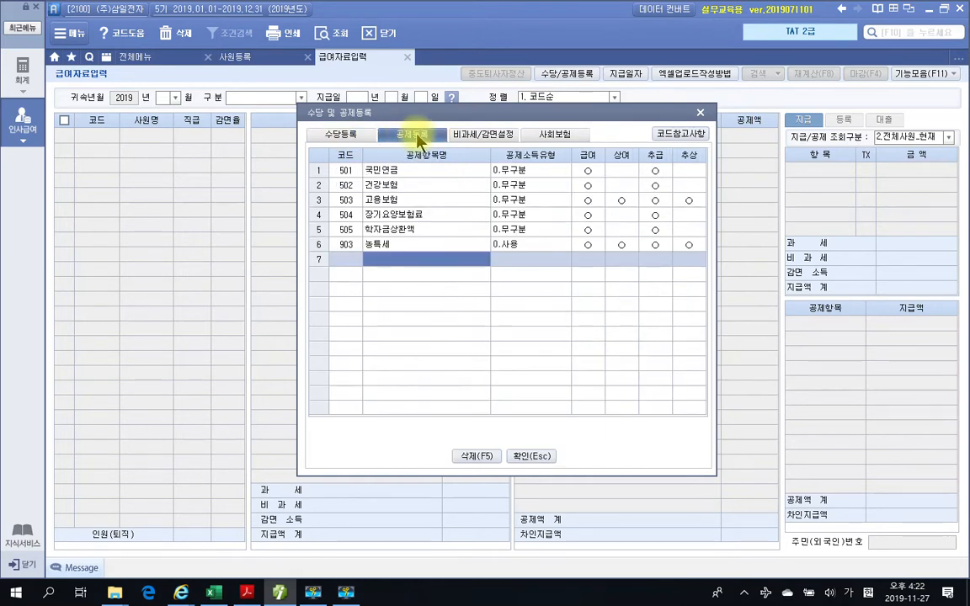
{"action": "left_click", "coordinate": [335, 133]}
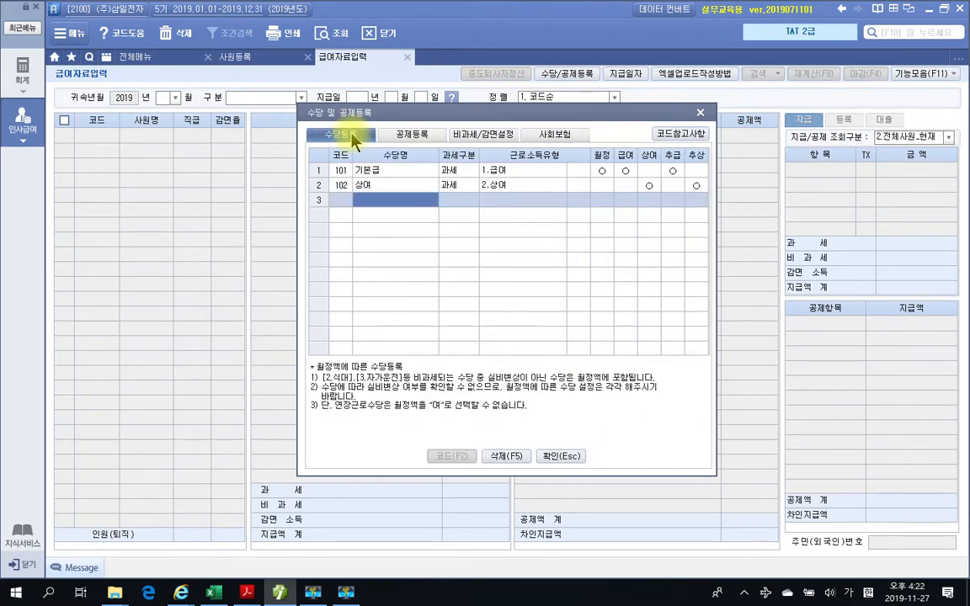
{"action": "left_click", "coordinate": [416, 136]}
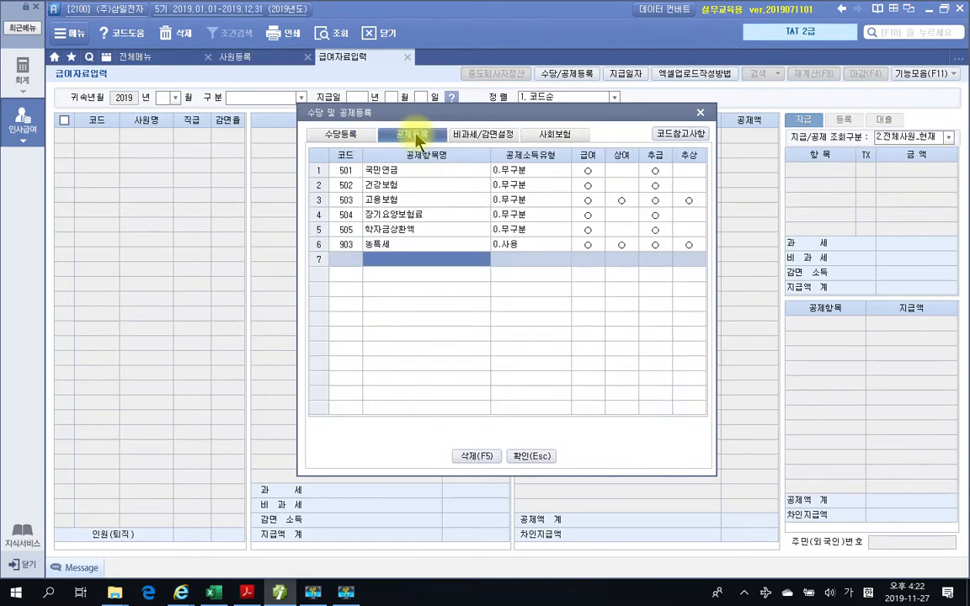
{"action": "left_click", "coordinate": [336, 134]}
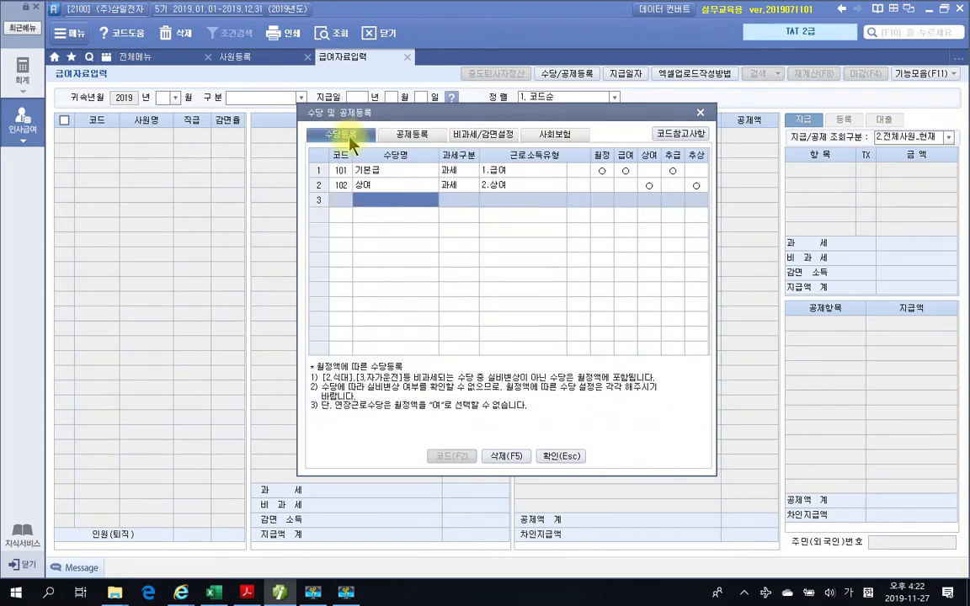
{"action": "left_click", "coordinate": [366, 173]}
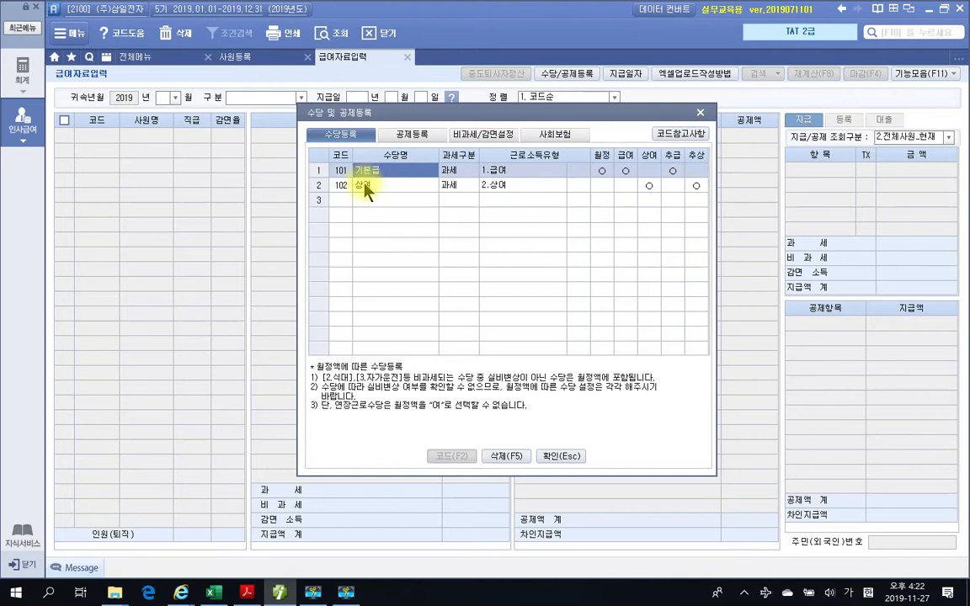
{"action": "left_click", "coordinate": [354, 188]}
- Check the textbook's 급여대장 in Adobe Acrobat Reader, and register the allowance 직책수당 in SmartA as 과세 with income type 1.급여
{"action": "left_click", "coordinate": [368, 201]}
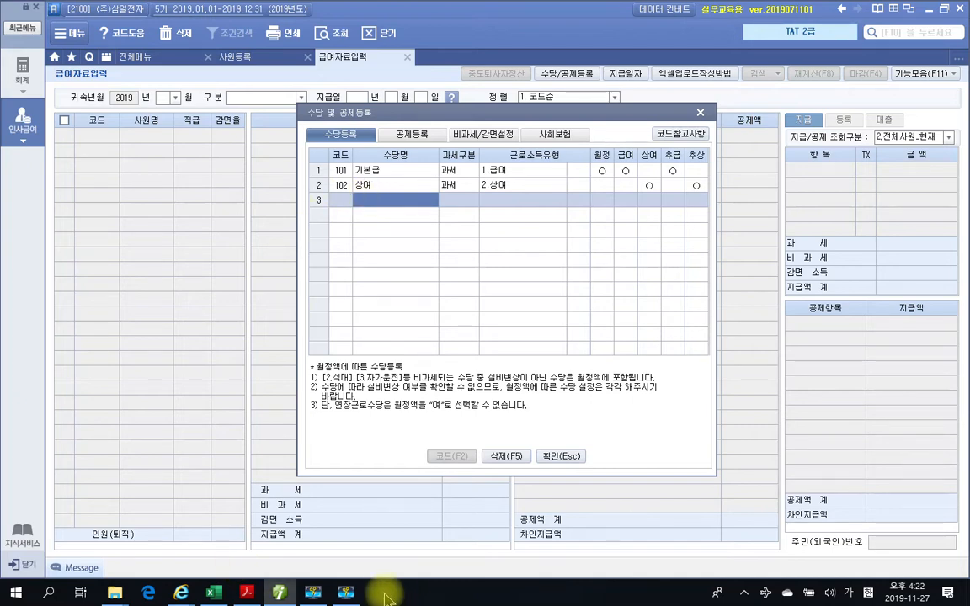
{"action": "left_click", "coordinate": [247, 592]}
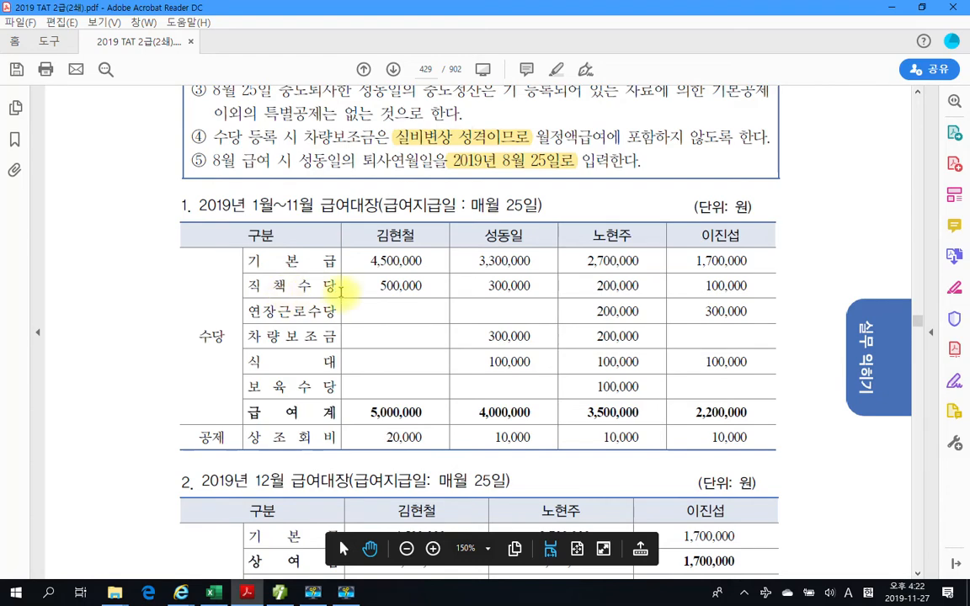
{"action": "left_click", "coordinate": [278, 593]}
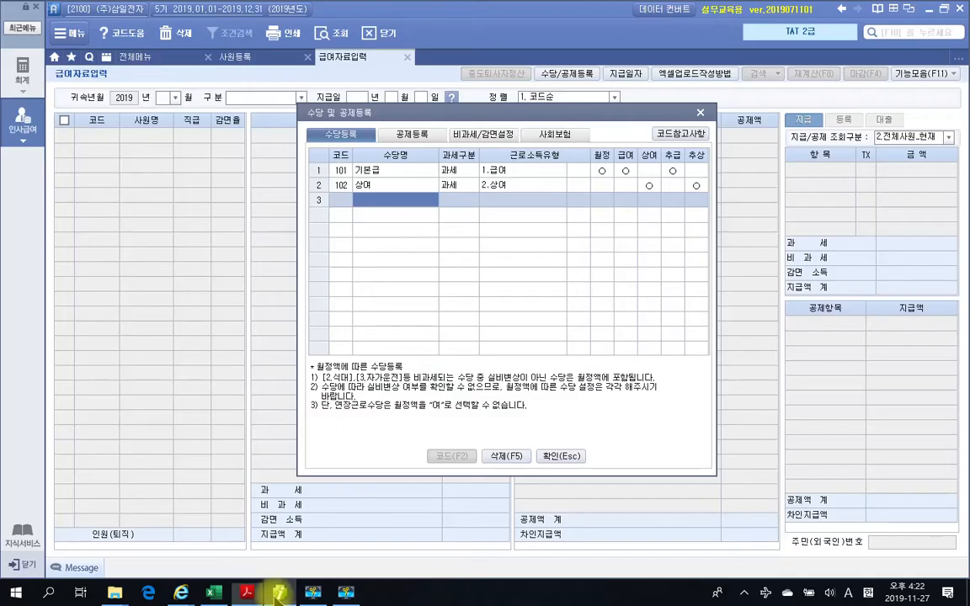
{"action": "type", "text": "사책수당"}
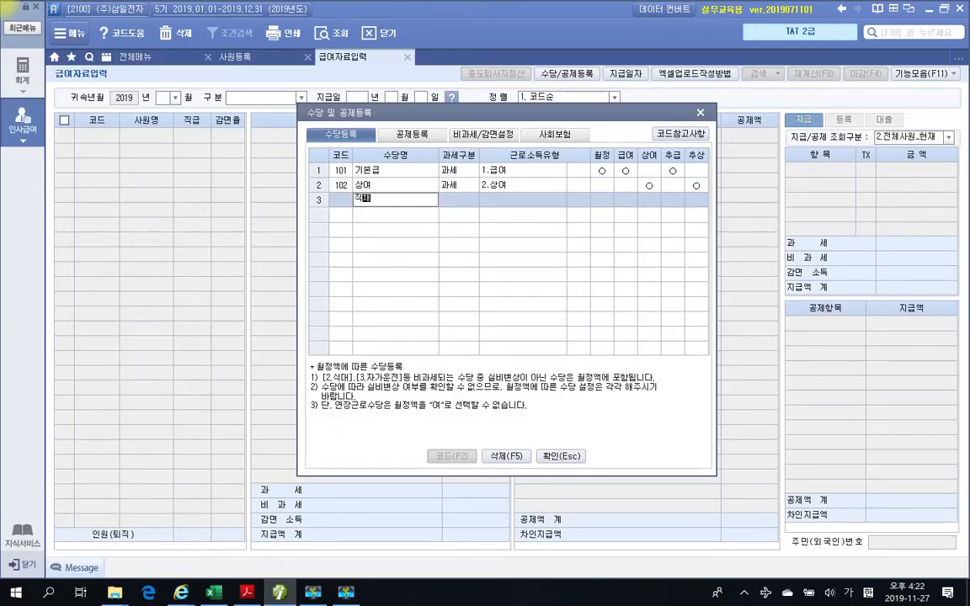
{"action": "key", "text": "Return"}
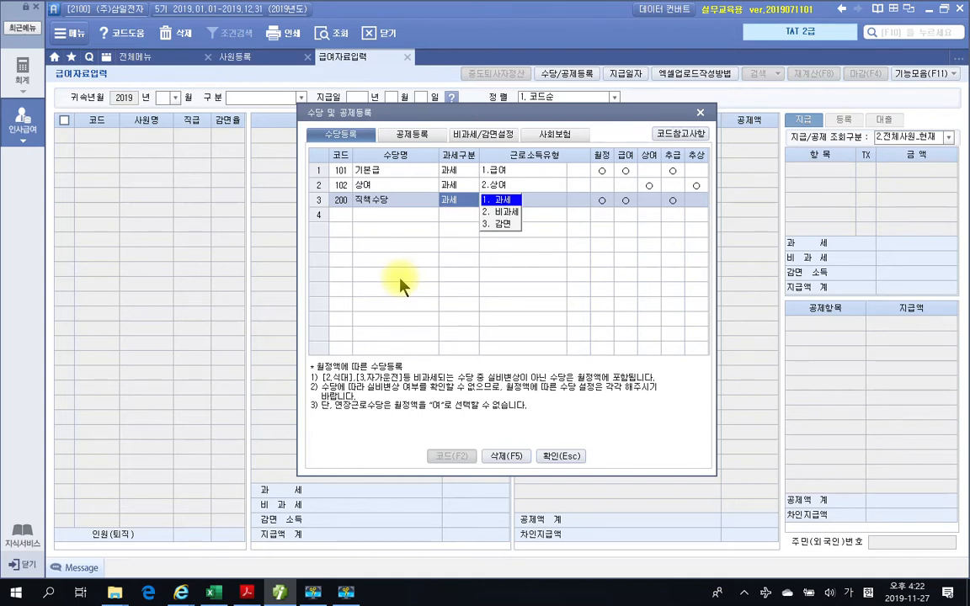
{"action": "key", "text": "Return"}
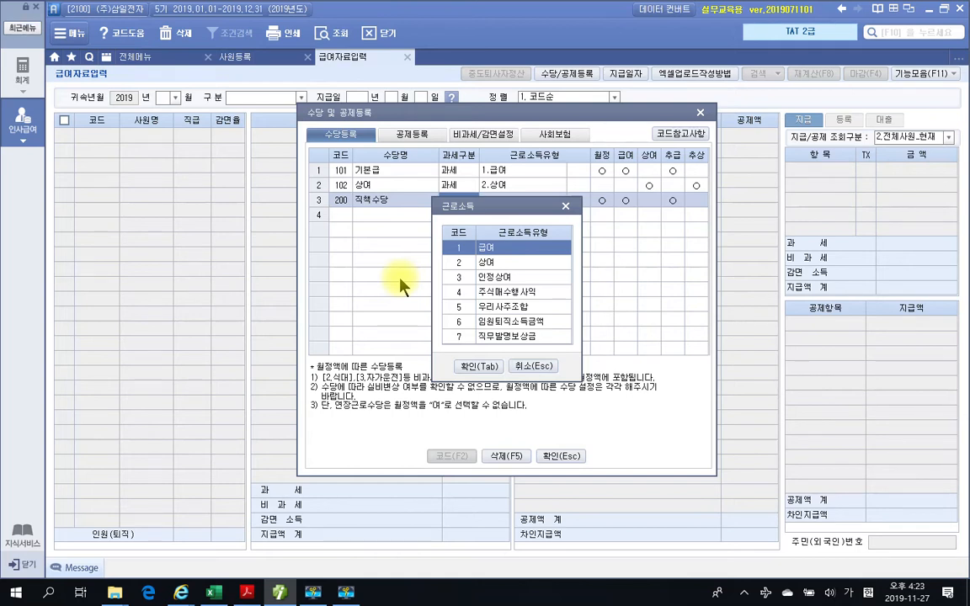
{"action": "left_click", "coordinate": [477, 366]}
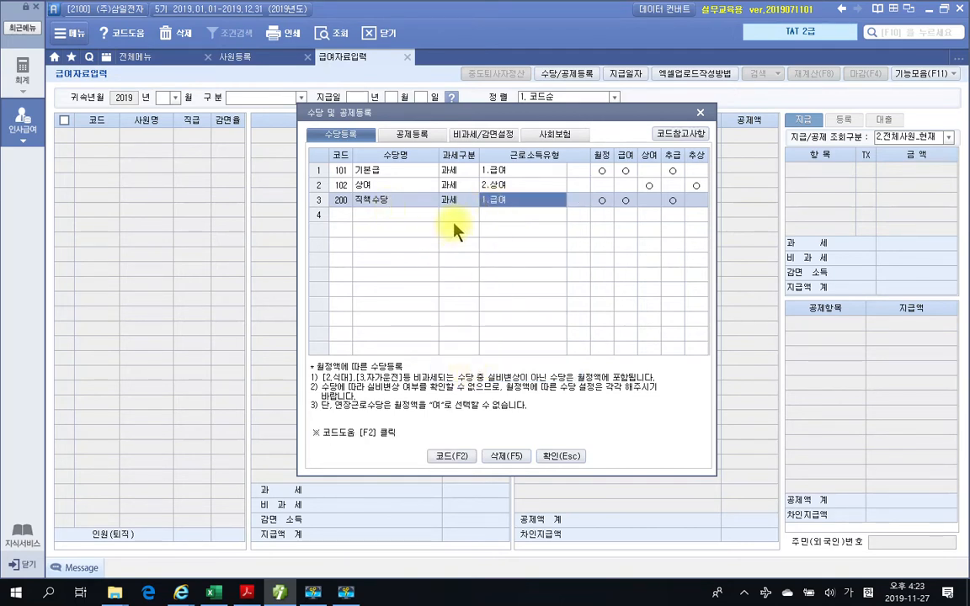
- Check the textbook's allowance list again and register 연장근로수당 as 비과세 with the non-taxable type 1.연장근로
{"action": "left_click", "coordinate": [405, 215]}
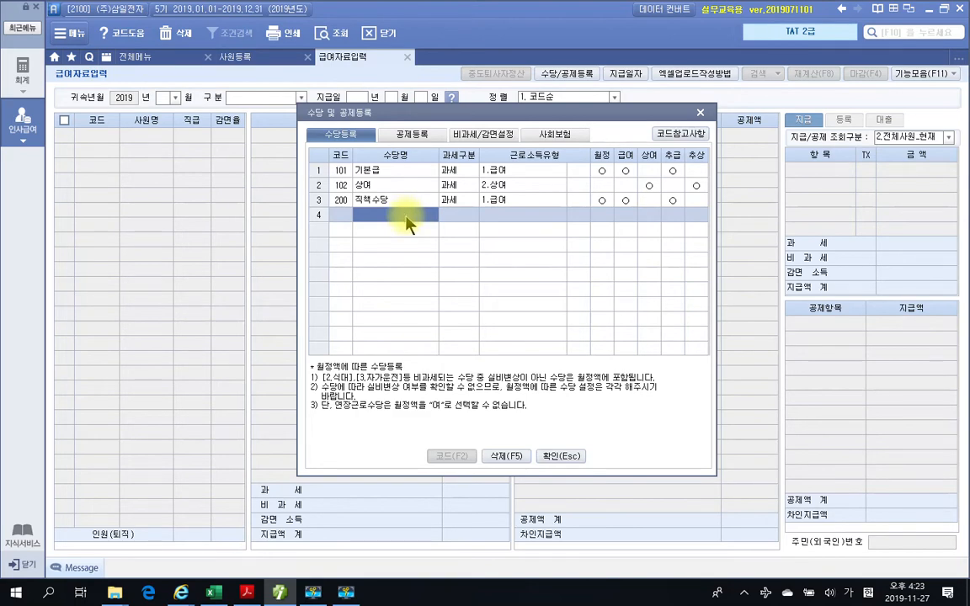
{"action": "left_click", "coordinate": [246, 592]}
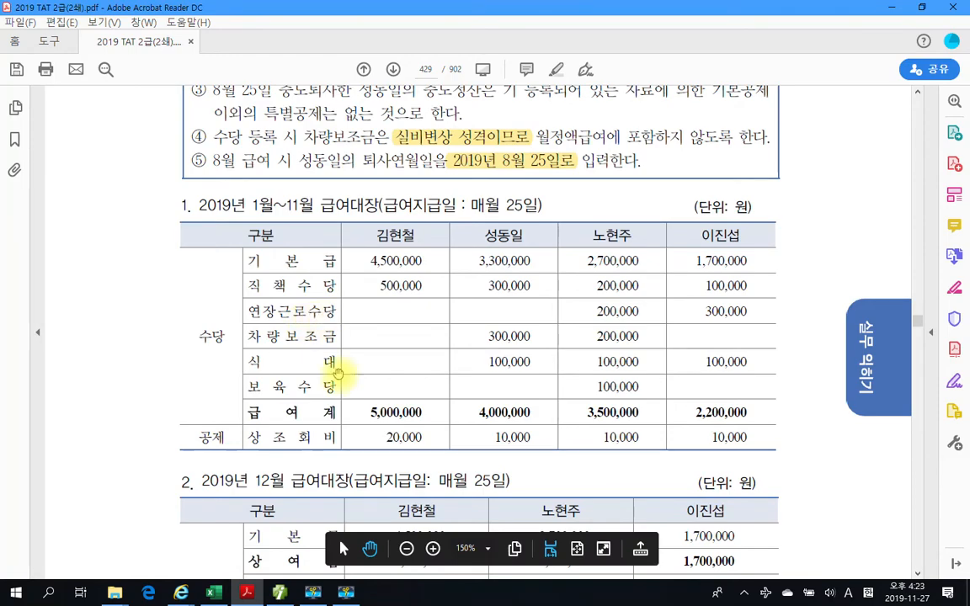
{"action": "key", "text": "alt+Tab"}
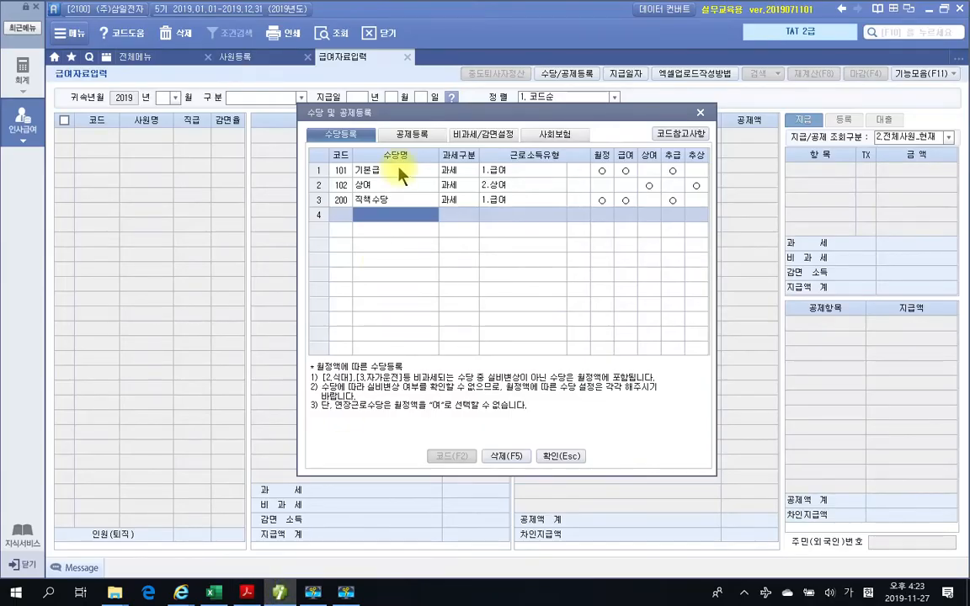
{"action": "type", "text": "연장근로수당"}
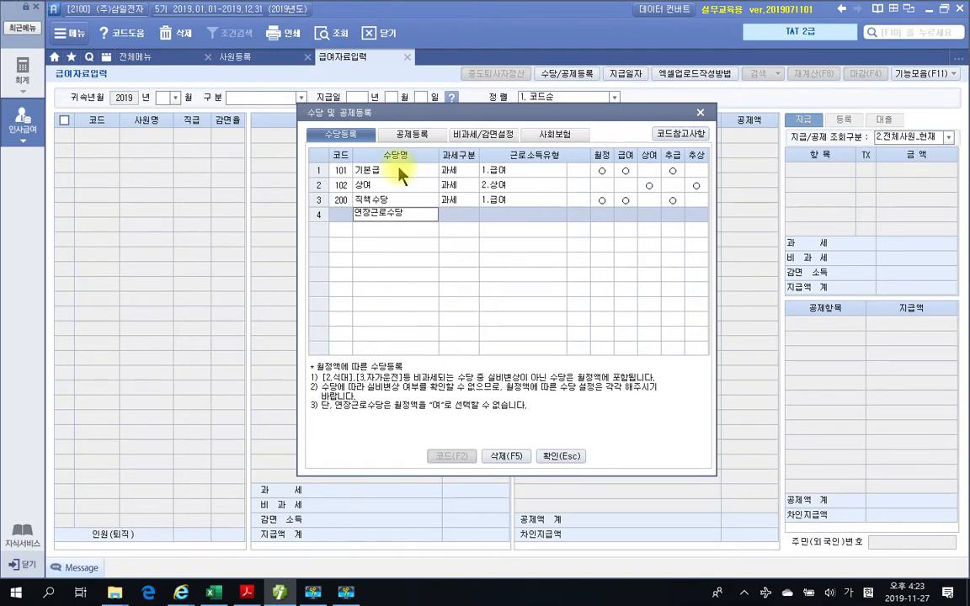
{"action": "key", "text": "Return"}
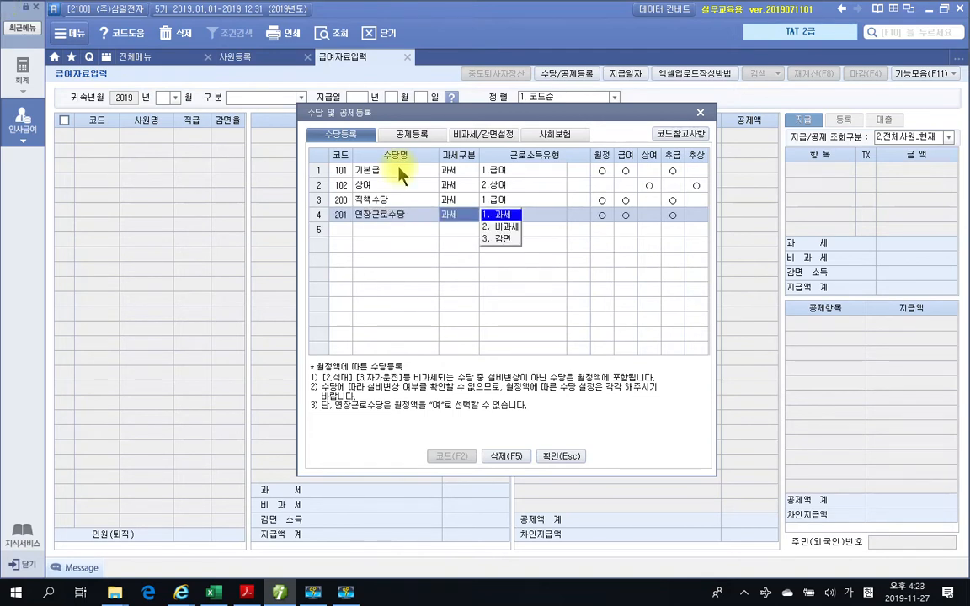
{"action": "type", "text": "2"}
{"action": "key", "text": "Return"}
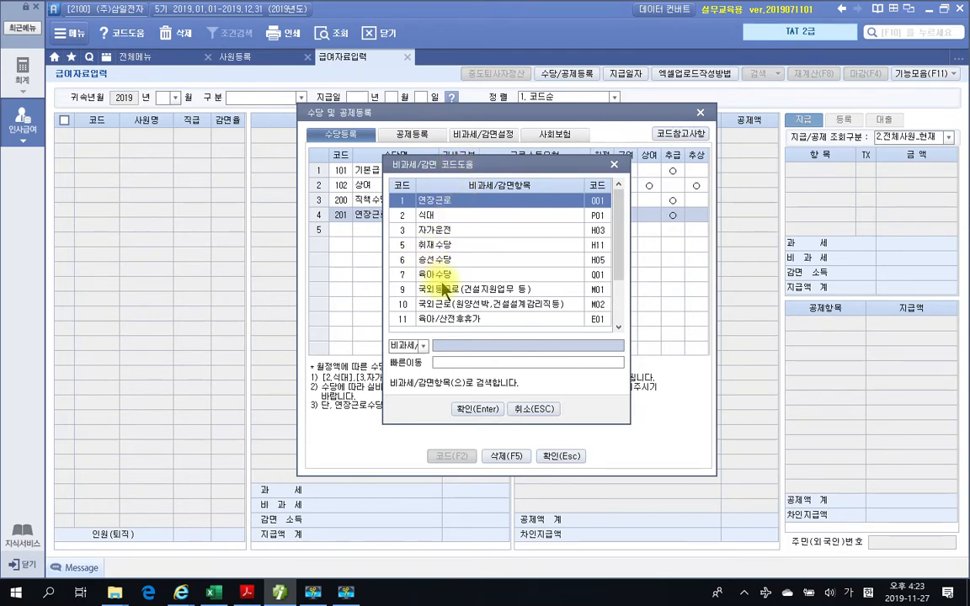
{"action": "left_click", "coordinate": [434, 201]}
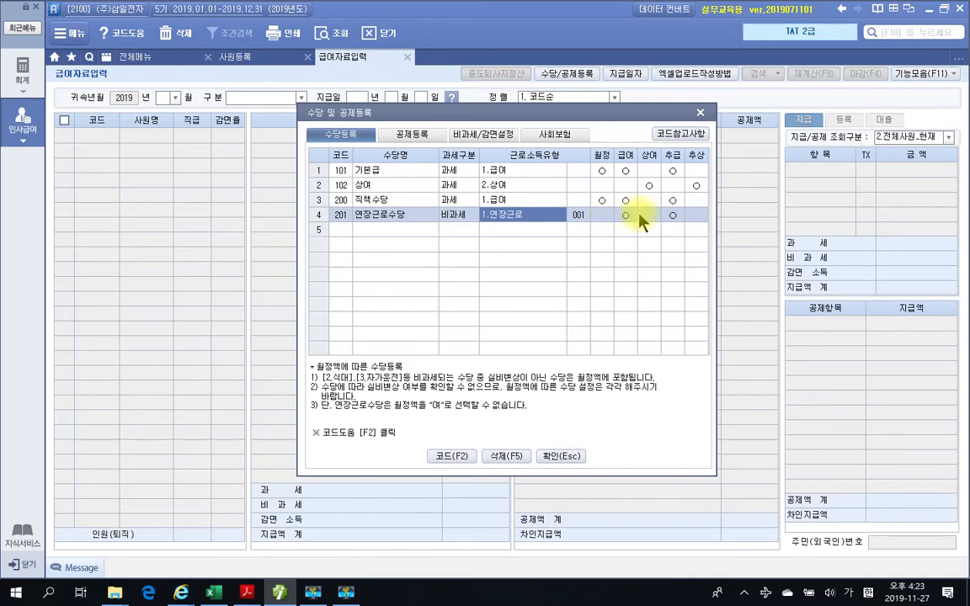
- Consult the textbook's payroll table and register 차량보조금 as 비과세 with the non-taxable type 3.자가운전 (H03)
{"action": "left_click", "coordinate": [379, 230]}
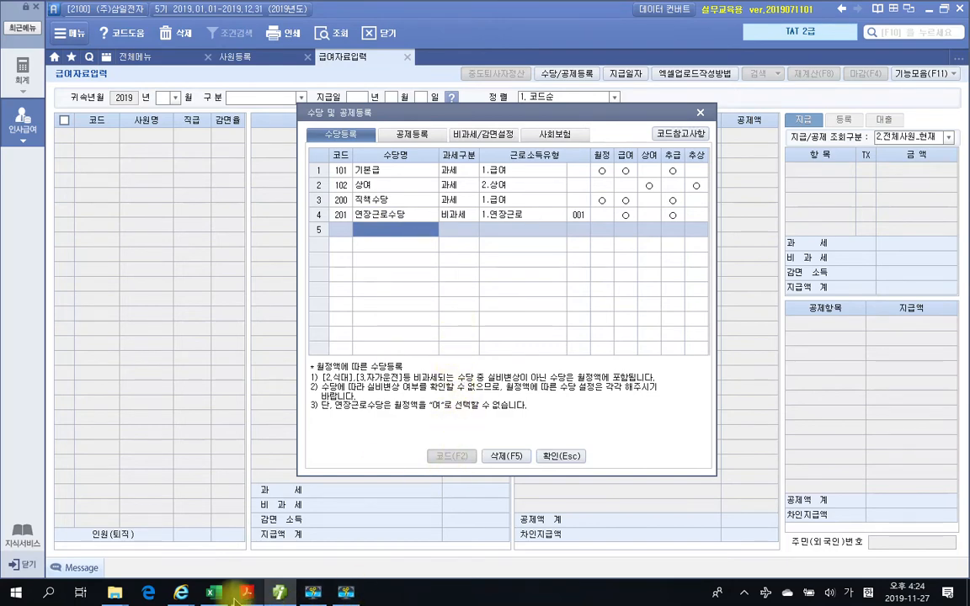
{"action": "key", "text": "alt+Tab"}
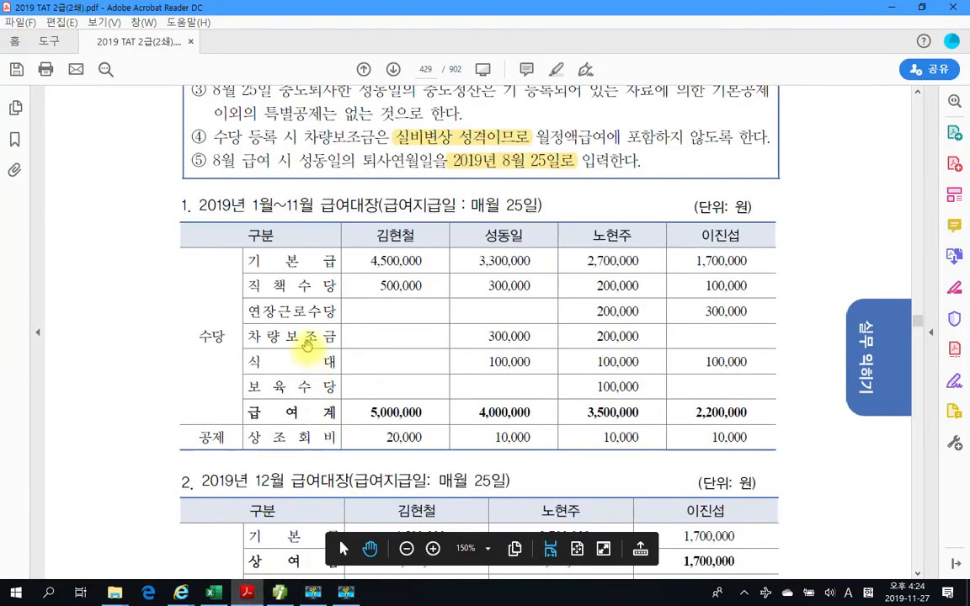
{"action": "key", "text": "alt+Tab"}
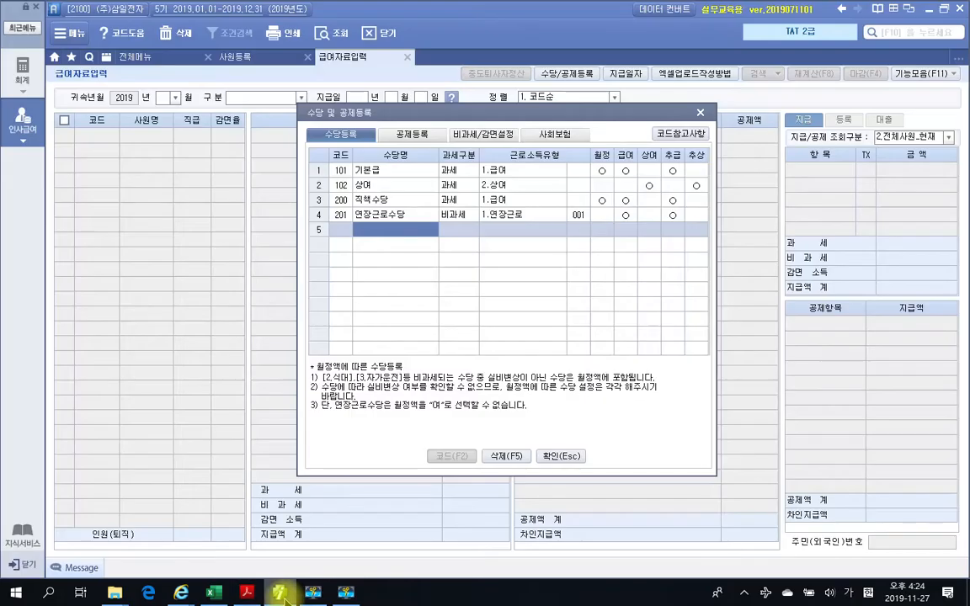
{"action": "type", "text": "차량"}
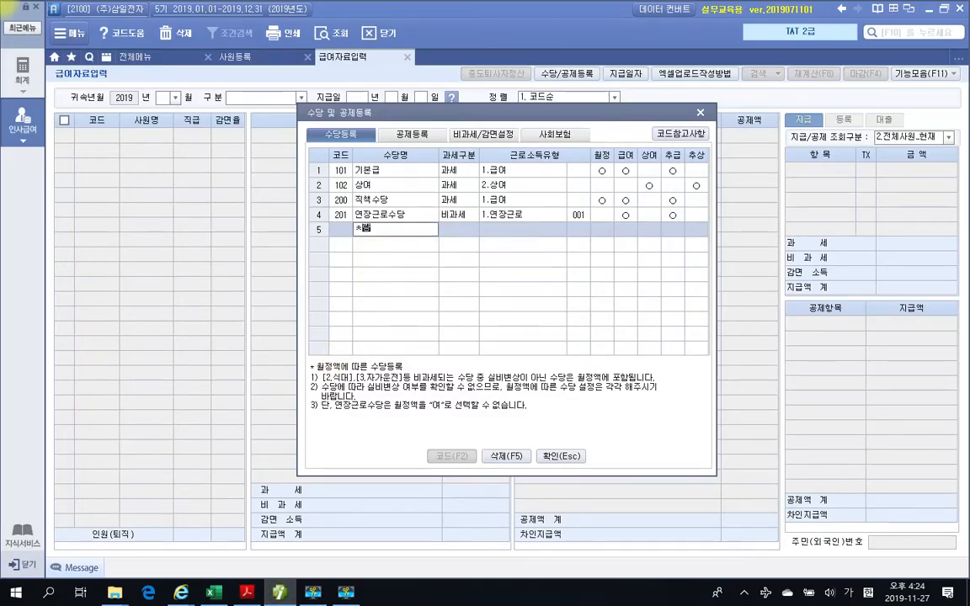
{"action": "type", "text": "보ㅈ"}
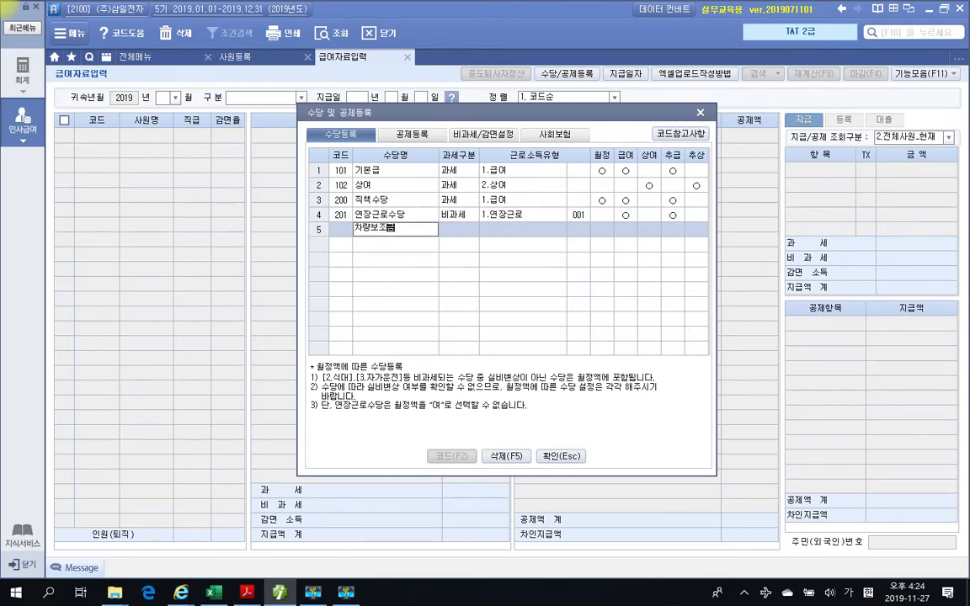
{"action": "type", "text": "조금"}
{"action": "key", "text": "Return"}
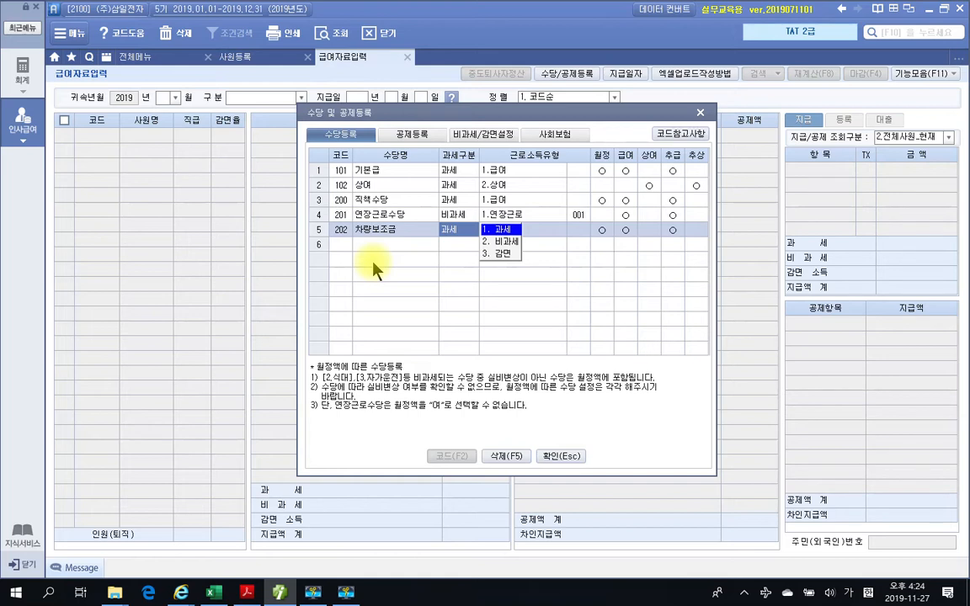
{"action": "key", "text": "2"}
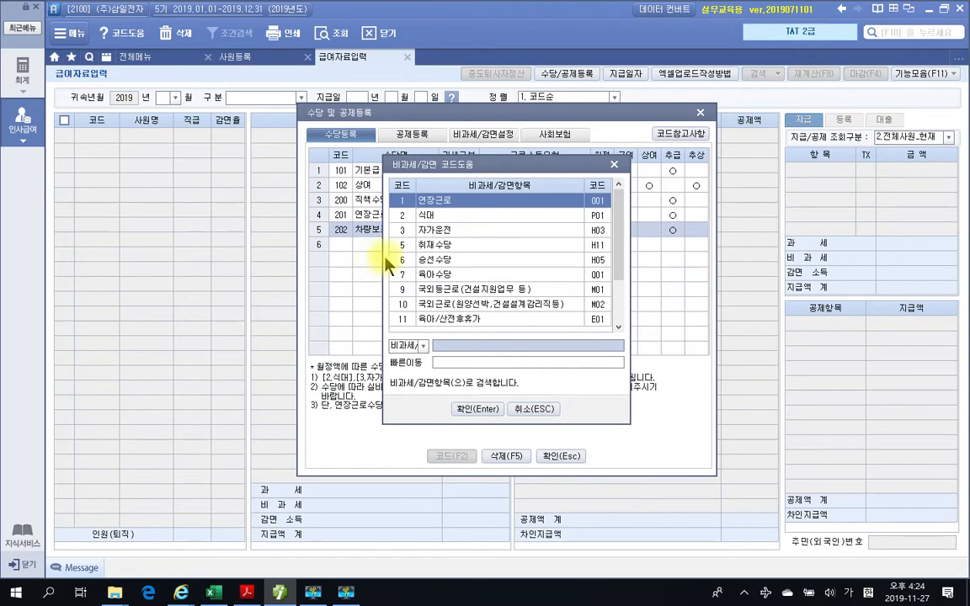
{"action": "left_click", "coordinate": [446, 234]}
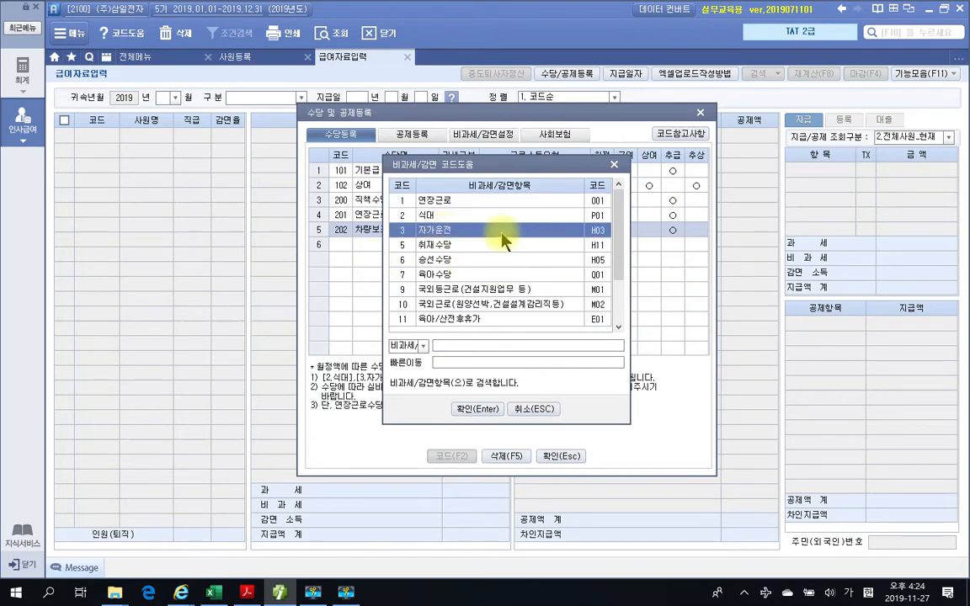
{"action": "left_click", "coordinate": [479, 410]}
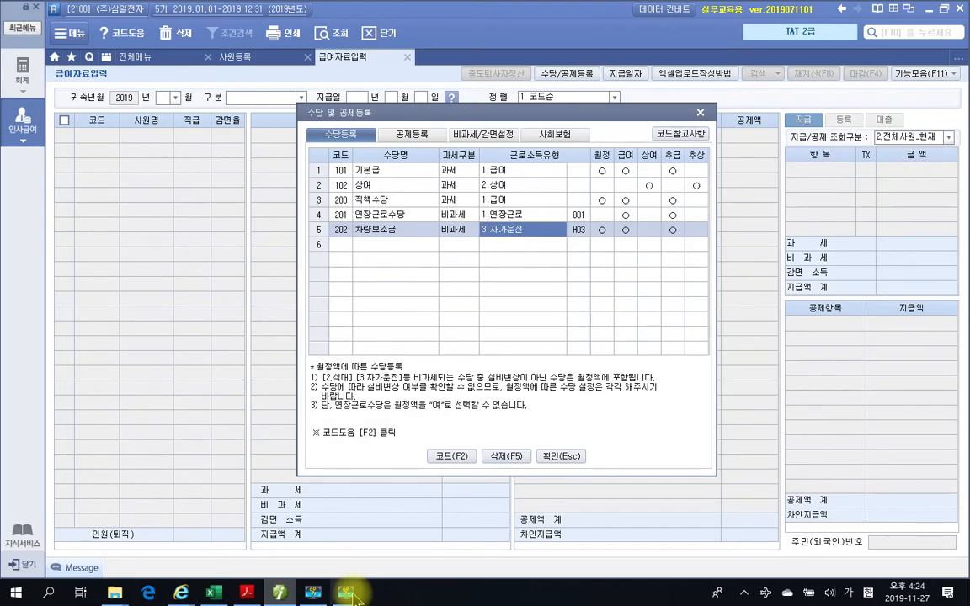
- Check textbook condition ④ and exclude 차량보조금 from 월정액급여 by clearing its 월정 setting, keeping 급여 on
{"action": "left_click", "coordinate": [248, 593]}
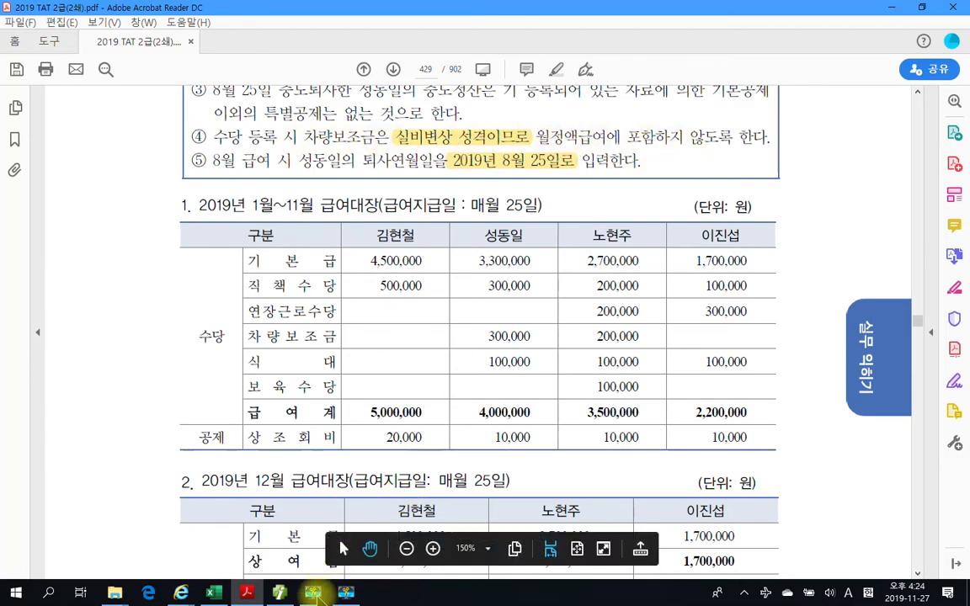
{"action": "left_click", "coordinate": [283, 590]}
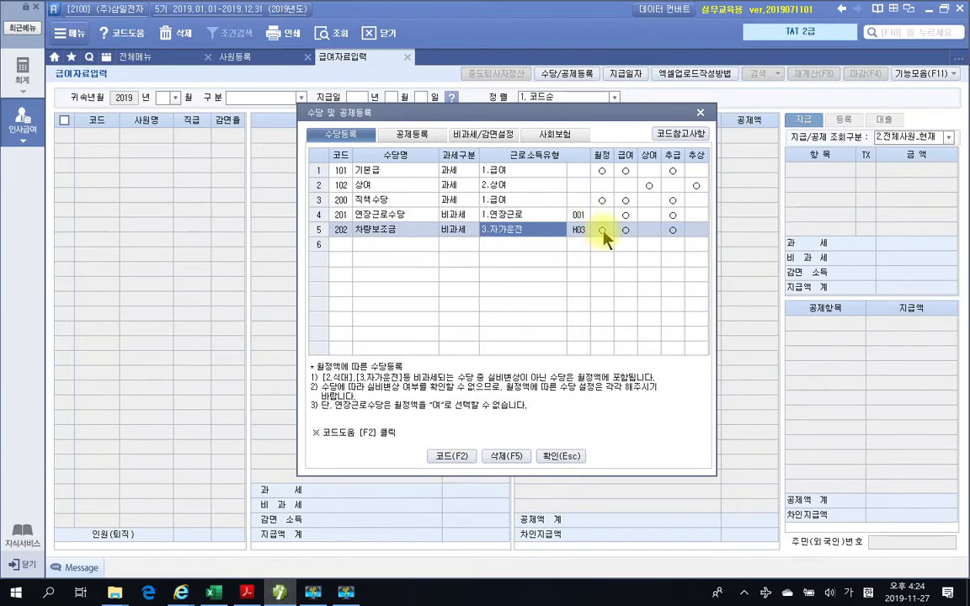
{"action": "left_click", "coordinate": [603, 233]}
{"action": "left_click", "coordinate": [627, 230]}
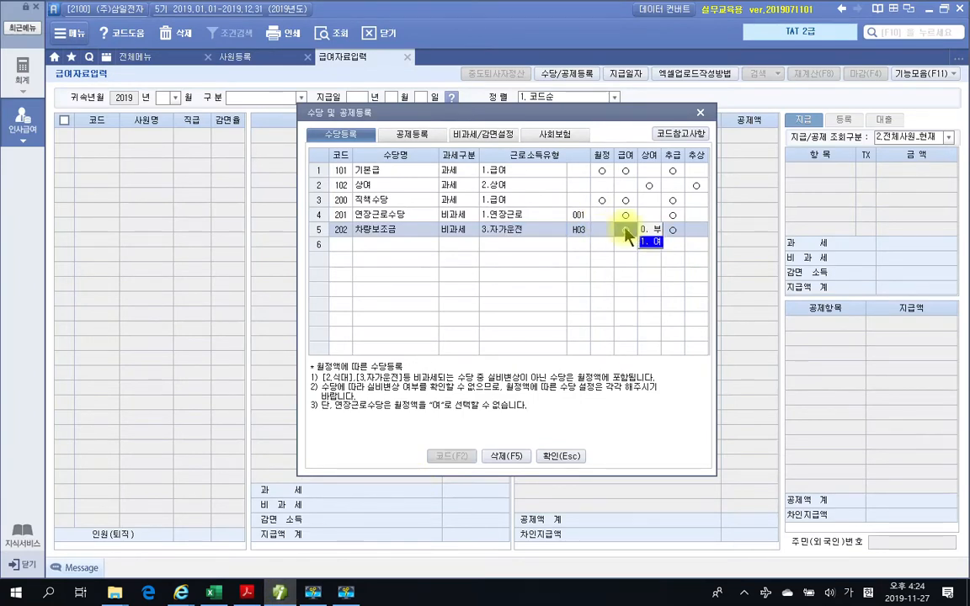
- Check the textbook's payroll table for the following allowance and register 식대 as 비과세 with the non-taxable type 2.식대 (P01)
{"action": "left_click", "coordinate": [395, 248]}
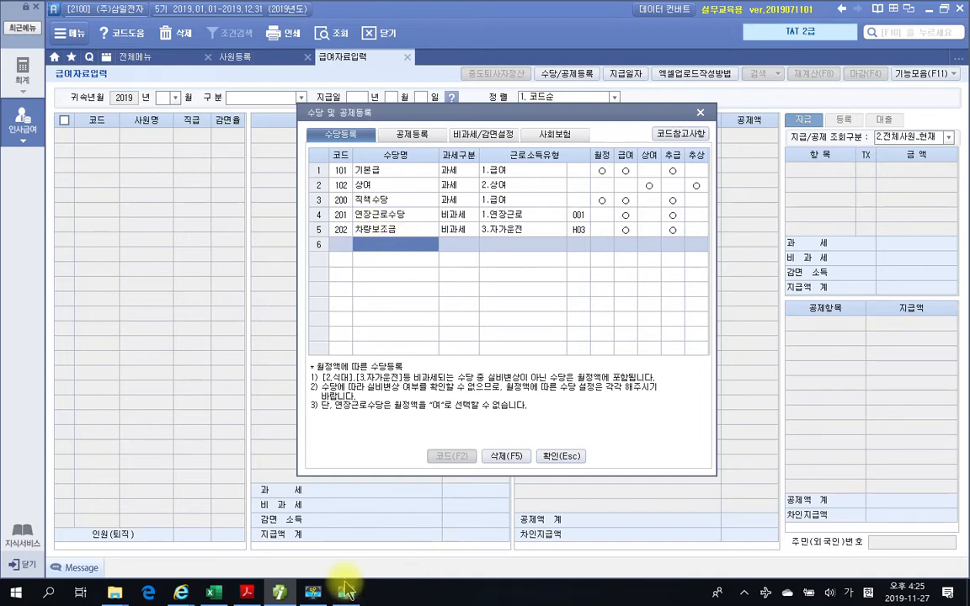
{"action": "left_click", "coordinate": [247, 592]}
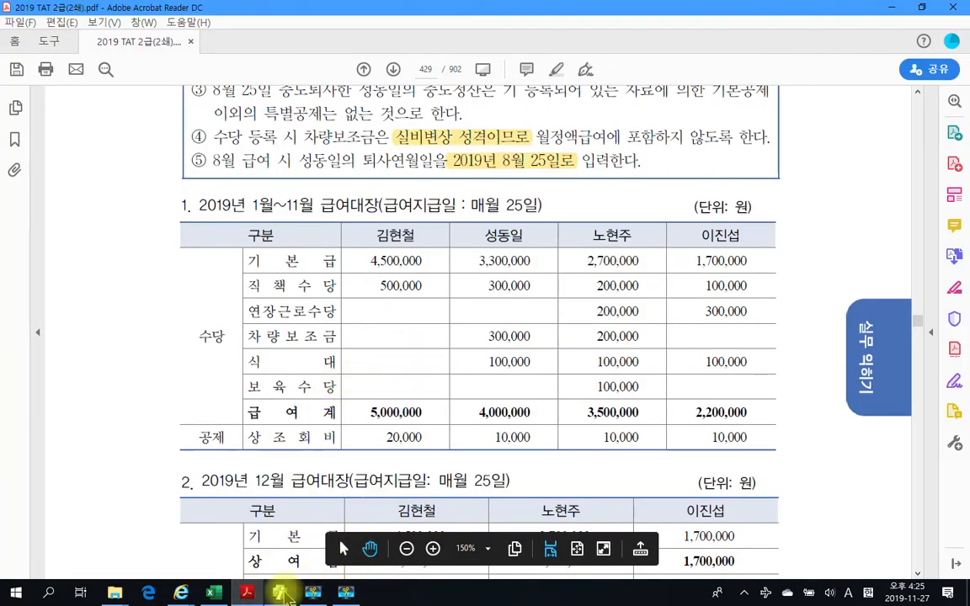
{"action": "left_click", "coordinate": [281, 592]}
{"action": "type", "text": "식대"}
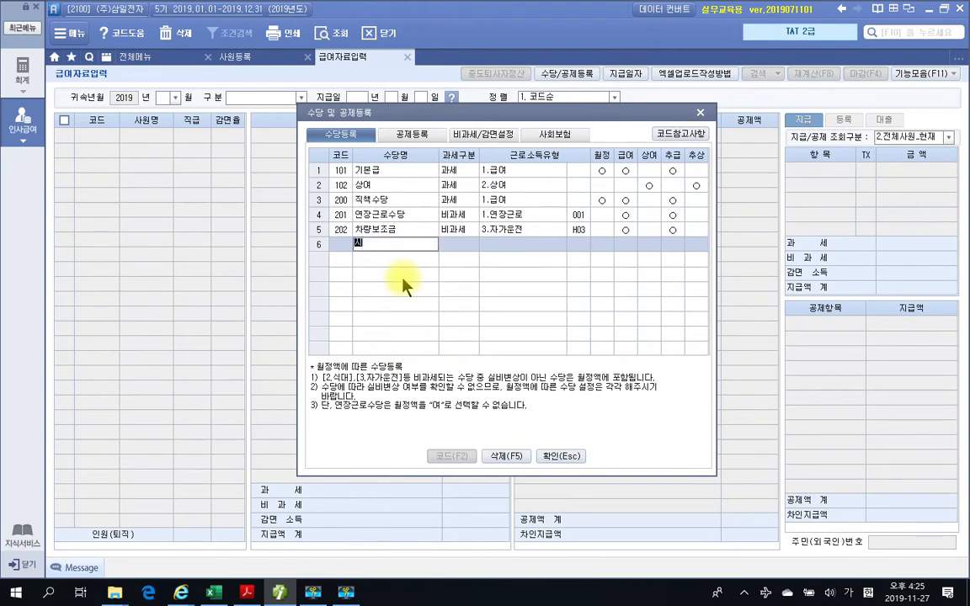
{"action": "key", "text": "Return"}
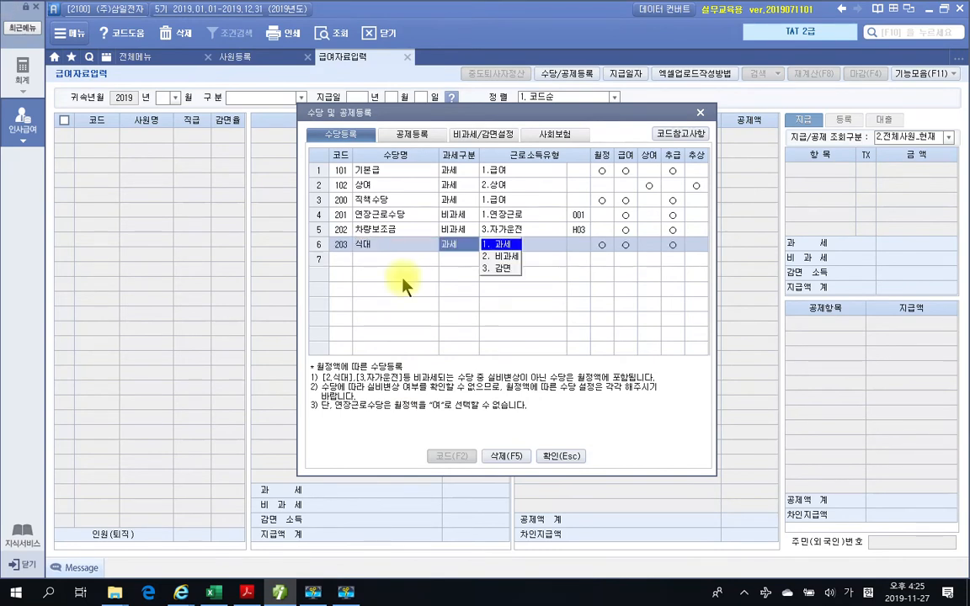
{"action": "left_click", "coordinate": [504, 256]}
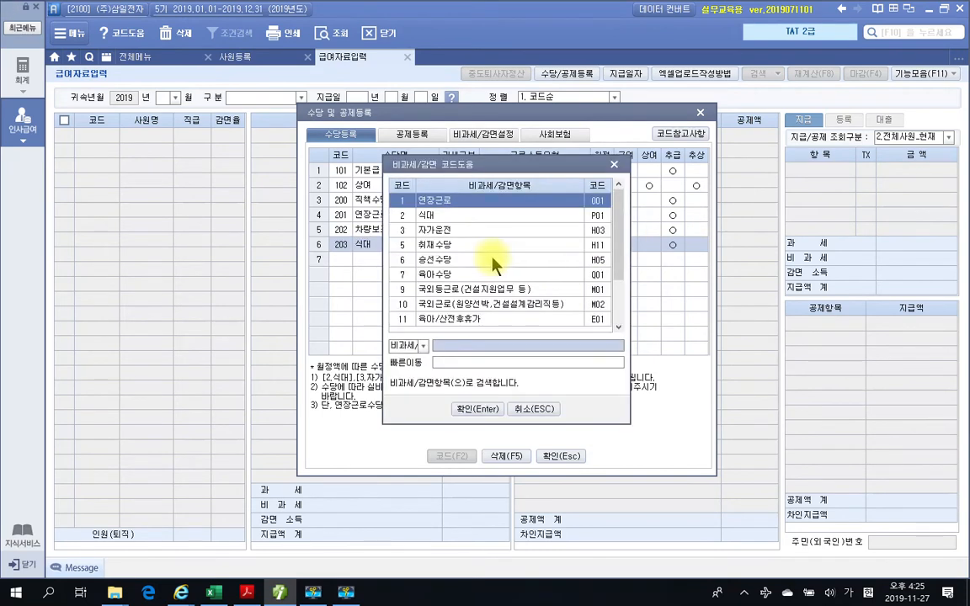
{"action": "left_click", "coordinate": [431, 216]}
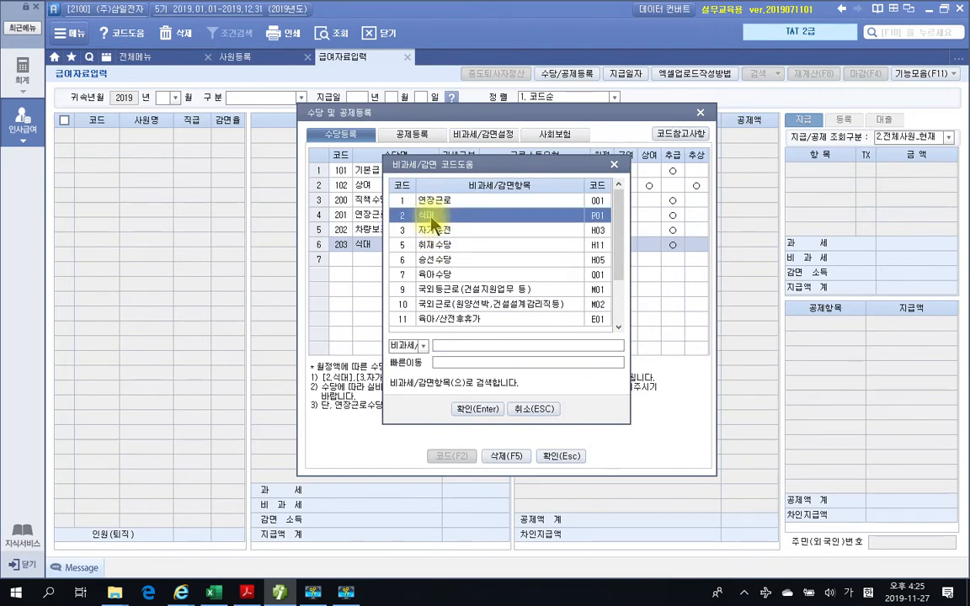
{"action": "left_click", "coordinate": [477, 409]}
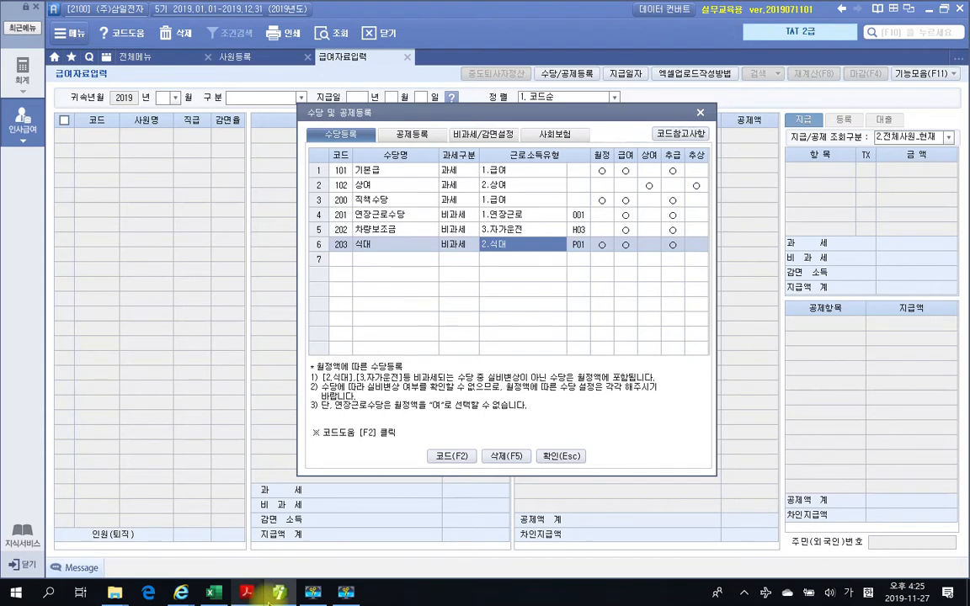
- Switch to the textbook in Adobe Acrobat Reader and examine the employees' 식대 amounts in the 1월~11월 급여대장
{"action": "mouse_move", "coordinate": [287, 600]}
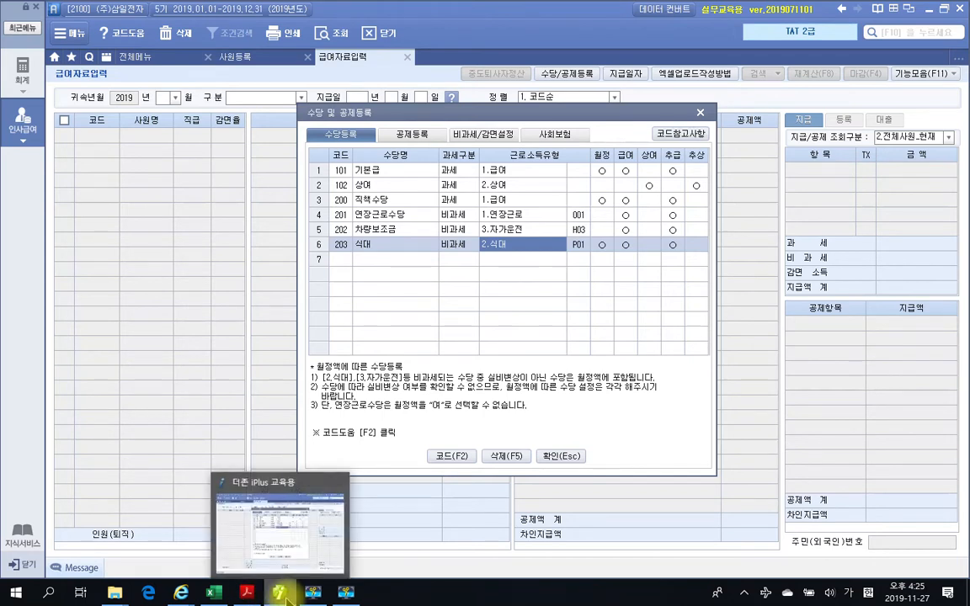
{"action": "left_click", "coordinate": [247, 592]}
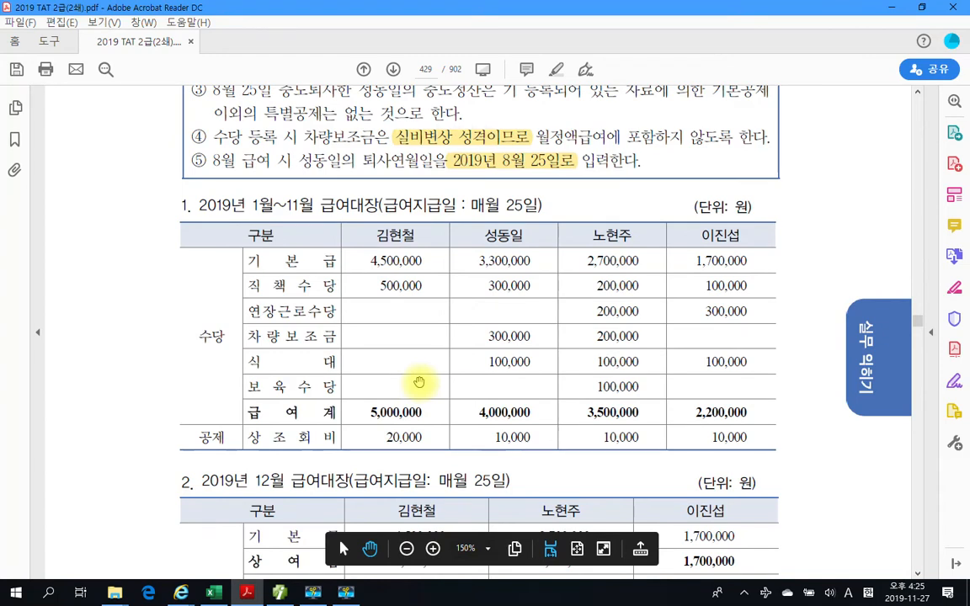
{"action": "left_click_drag", "start_coordinate": [485, 371], "coordinate": [543, 370]}
{"action": "left_click_drag", "start_coordinate": [248, 210], "coordinate": [298, 212]}
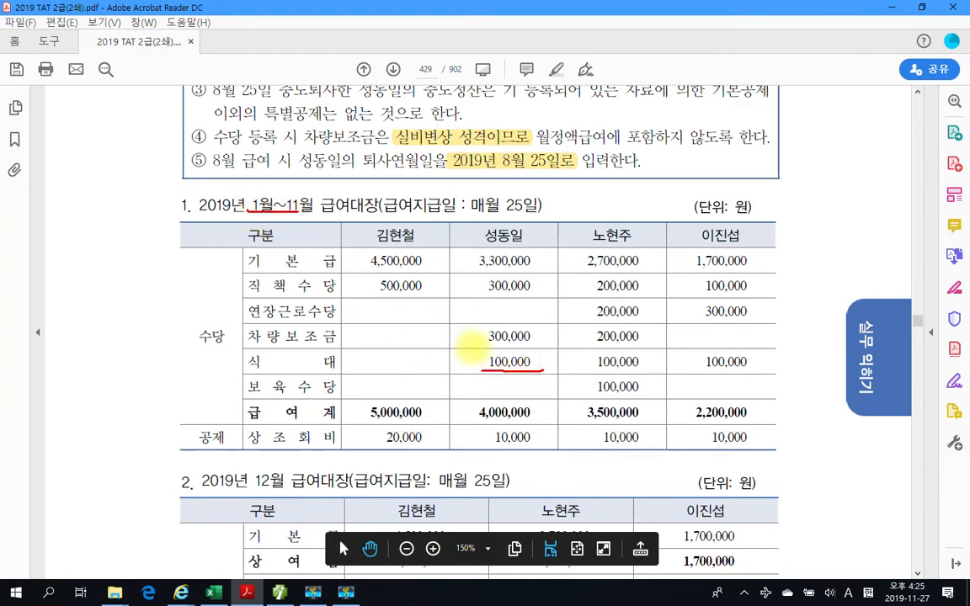
{"action": "left_click_drag", "start_coordinate": [599, 371], "coordinate": [638, 370]}
{"action": "left_click_drag", "start_coordinate": [707, 370], "coordinate": [746, 370]}
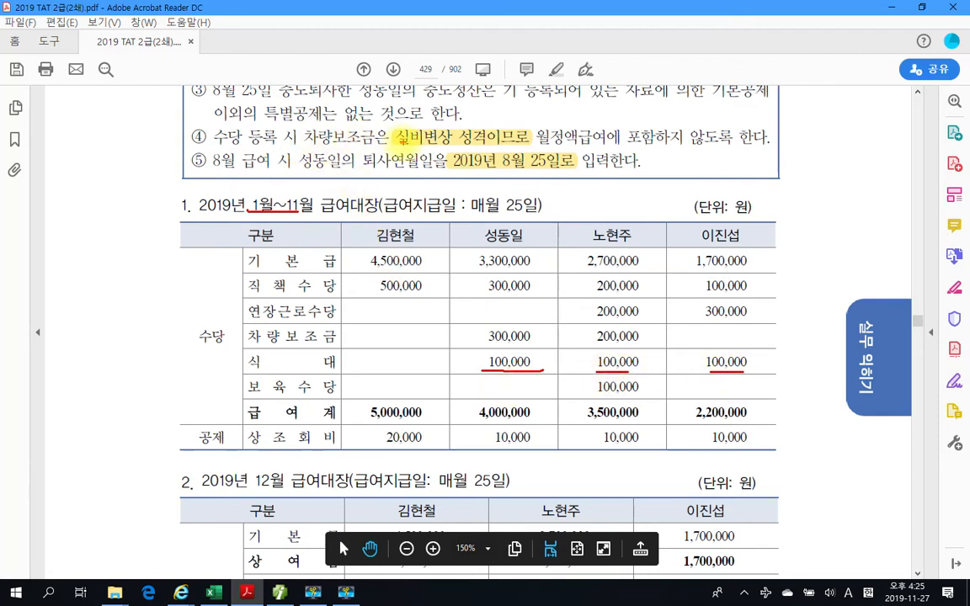
- Examine the 차량보조금 amounts in the 1월~11월 급여대장 against condition ④ on excluding them from 월정액급여
{"action": "left_click_drag", "start_coordinate": [303, 144], "coordinate": [372, 144]}
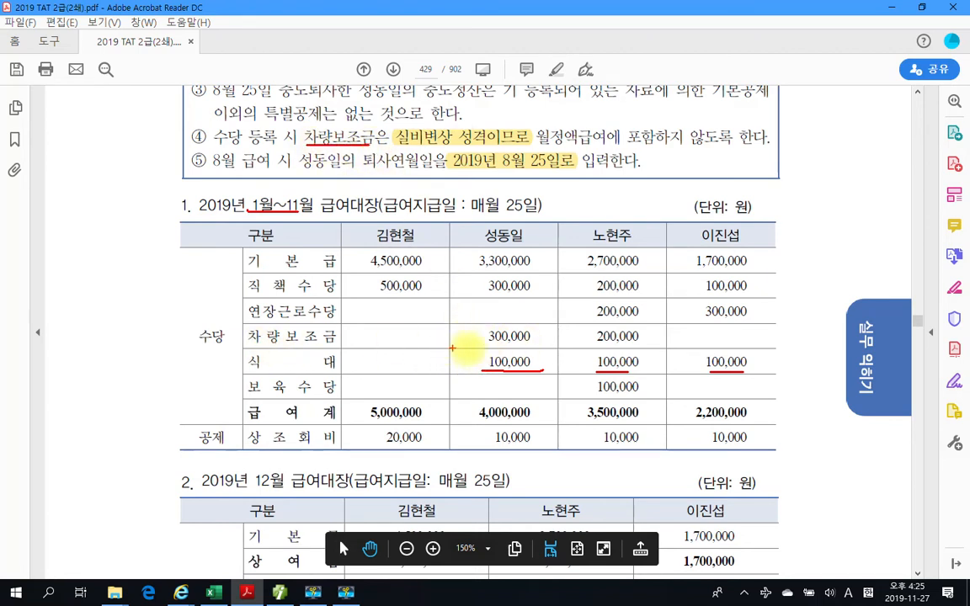
{"action": "left_click_drag", "start_coordinate": [488, 345], "coordinate": [547, 345]}
{"action": "left_click_drag", "start_coordinate": [261, 194], "coordinate": [321, 198]}
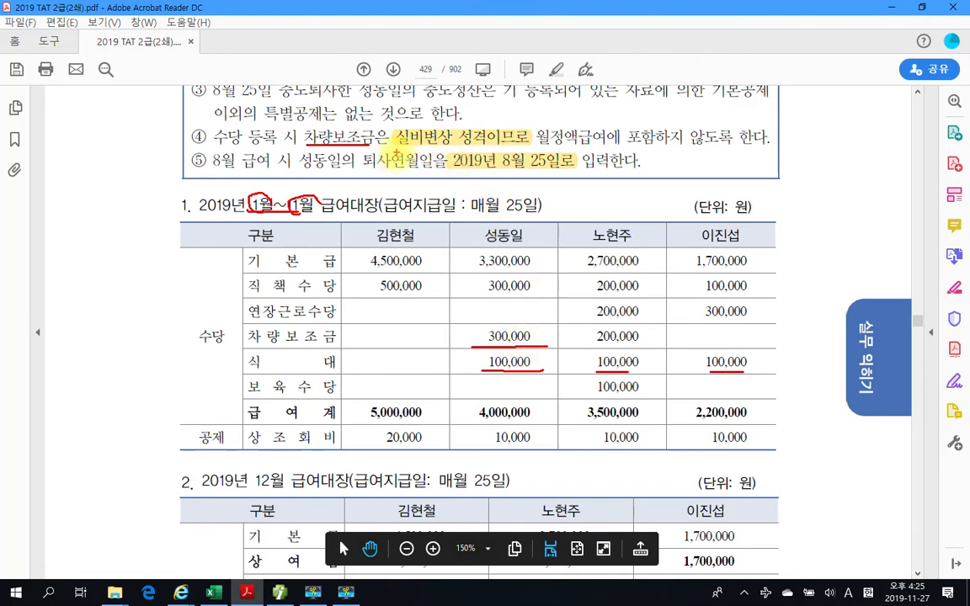
{"action": "left_click_drag", "start_coordinate": [505, 152], "coordinate": [741, 151]}
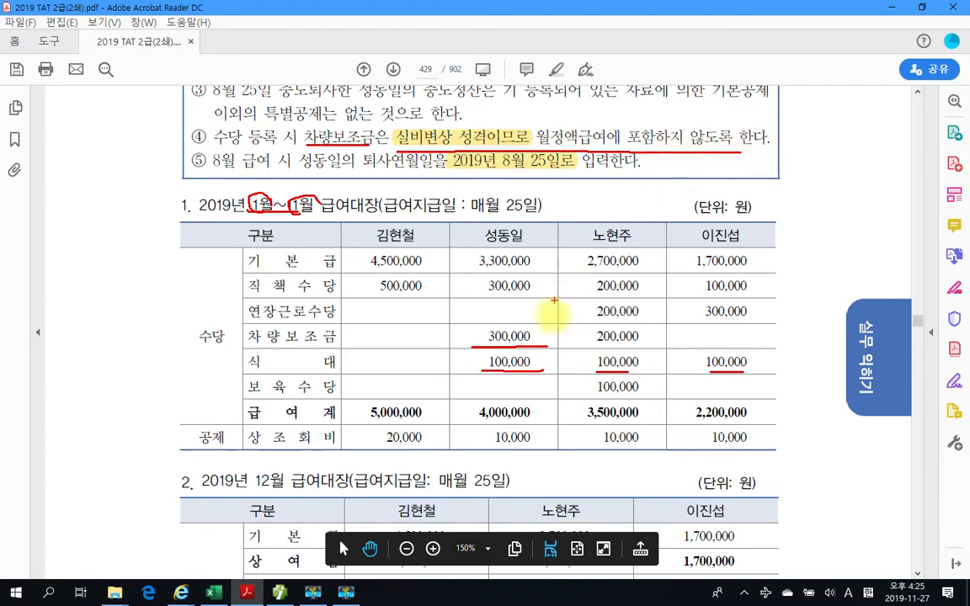
{"action": "left_click_drag", "start_coordinate": [587, 342], "coordinate": [651, 341]}
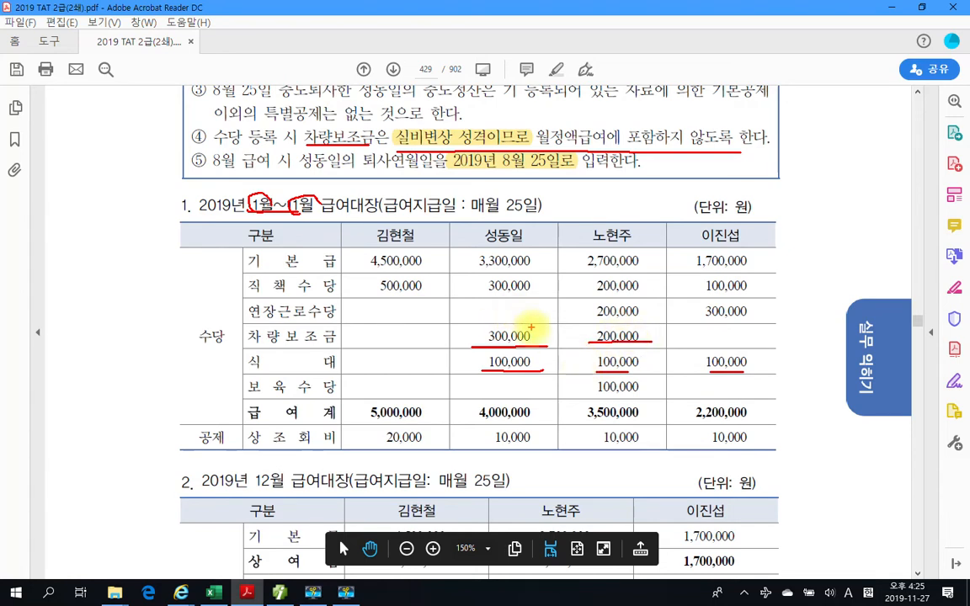
{"action": "left_click_drag", "start_coordinate": [550, 335], "coordinate": [565, 330]}
{"action": "left_click_drag", "start_coordinate": [648, 333], "coordinate": [665, 331]}
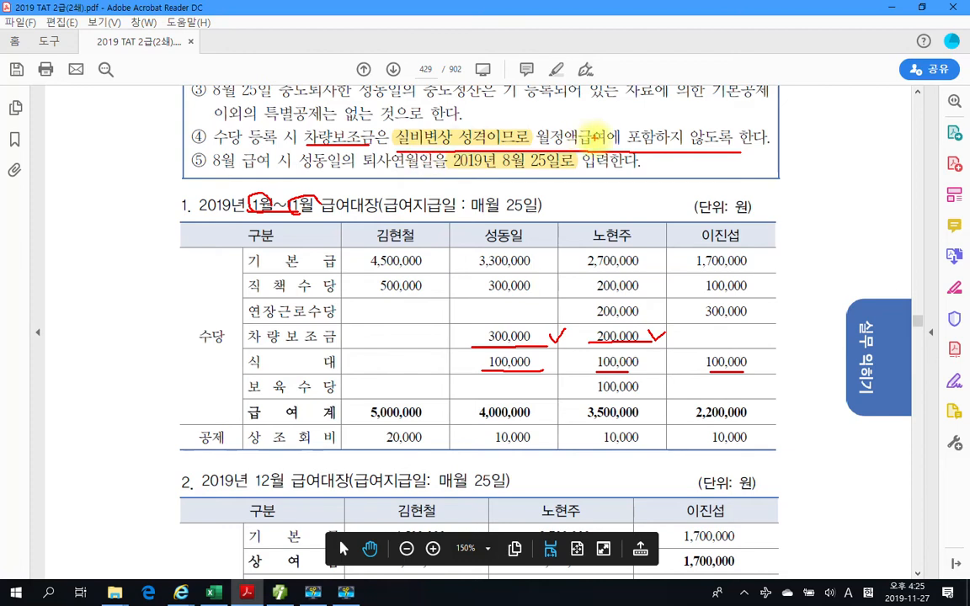
{"action": "mouse_move", "coordinate": [542, 149]}
{"action": "left_mouse_down"}
{"action": "mouse_move", "coordinate": [579, 122]}
{"action": "mouse_move", "coordinate": [575, 151]}
{"action": "left_mouse_up"}
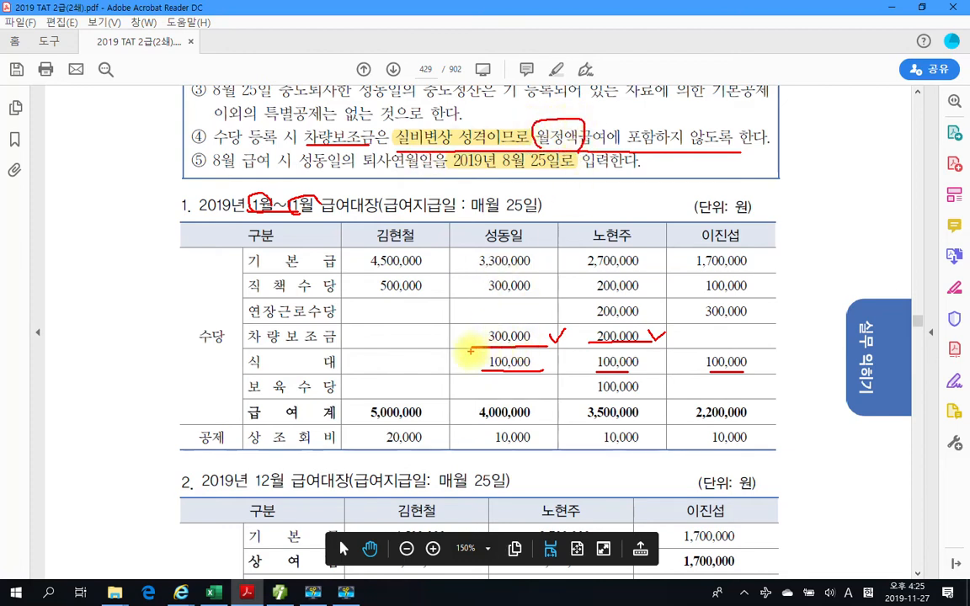
{"action": "left_click_drag", "start_coordinate": [473, 346], "coordinate": [527, 346]}
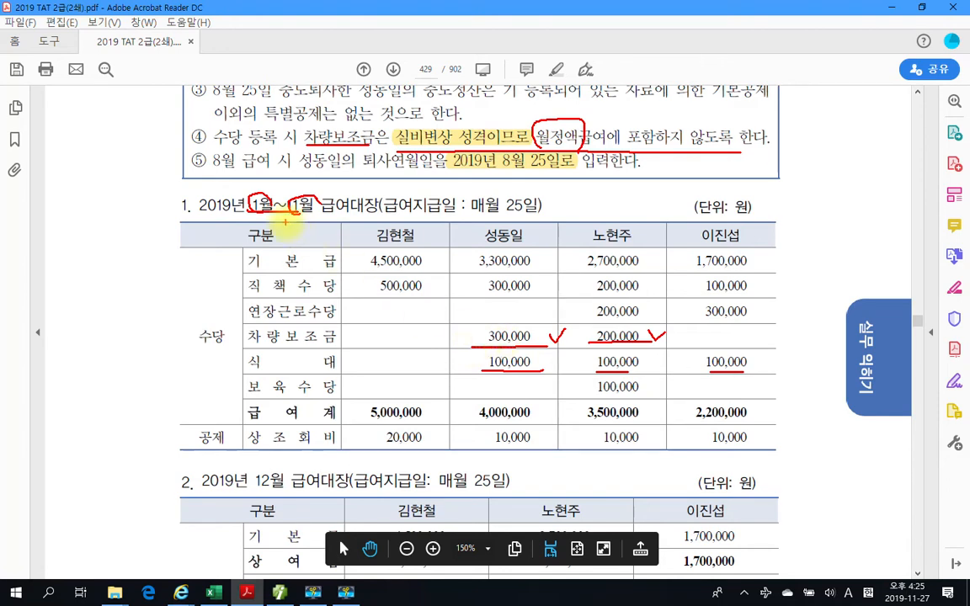
{"action": "key", "text": "Escape"}
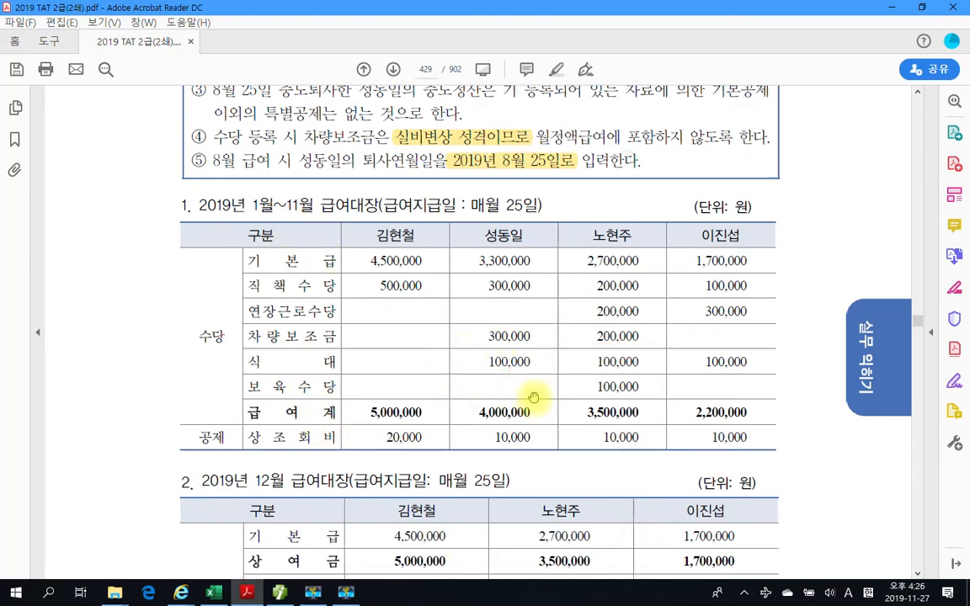
- Compare the 12월 급여대장 with the 1월~11월 table and reread the 월정액급여 exclusion in condition ④
{"action": "scroll", "coordinate": [527, 398], "scroll_direction": "down", "scroll_amount": 3}
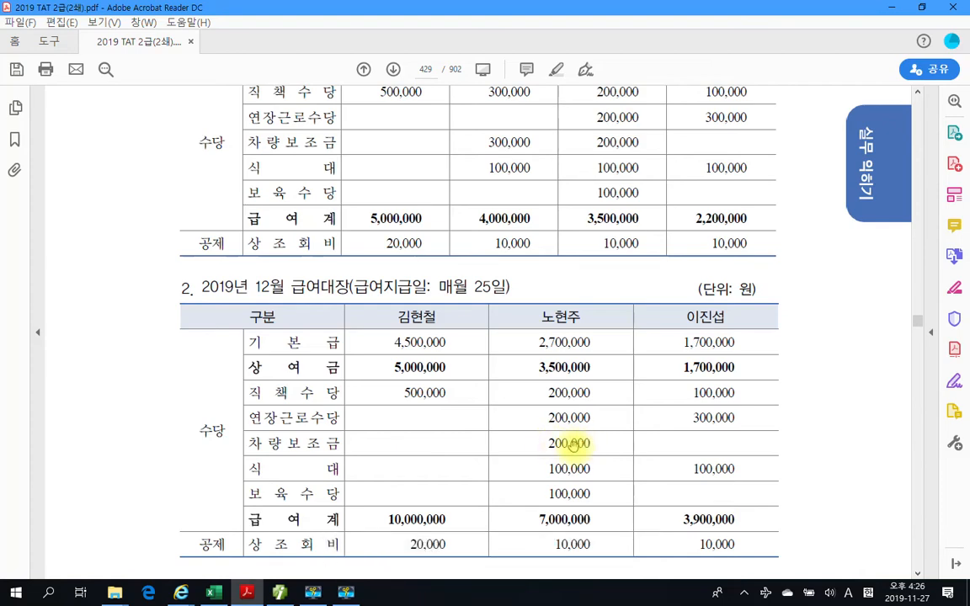
{"action": "scroll", "coordinate": [566, 425], "scroll_direction": "up", "scroll_amount": 3}
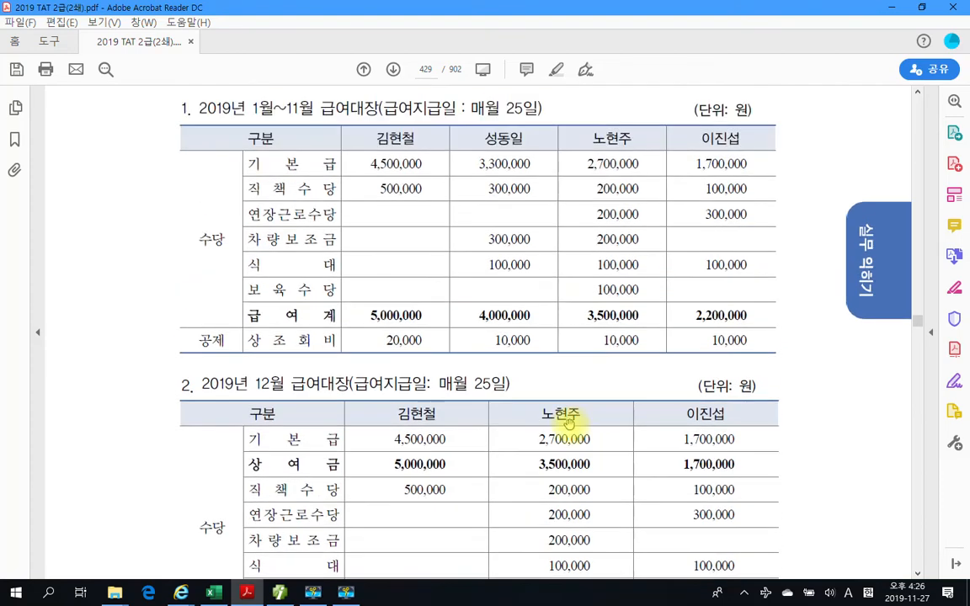
{"action": "scroll", "coordinate": [556, 417], "scroll_direction": "up", "scroll_amount": 2}
{"action": "scroll", "coordinate": [535, 277], "scroll_direction": "up", "scroll_amount": 2}
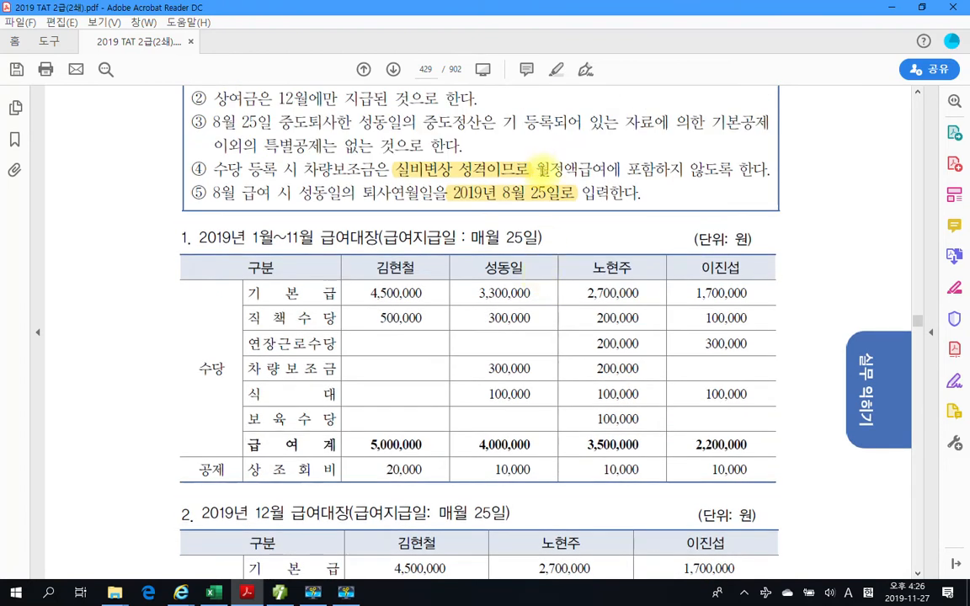
{"action": "mouse_move", "coordinate": [535, 155]}
{"action": "left_mouse_down"}
{"action": "mouse_move", "coordinate": [724, 187]}
{"action": "mouse_move", "coordinate": [788, 184]}
{"action": "left_mouse_up"}
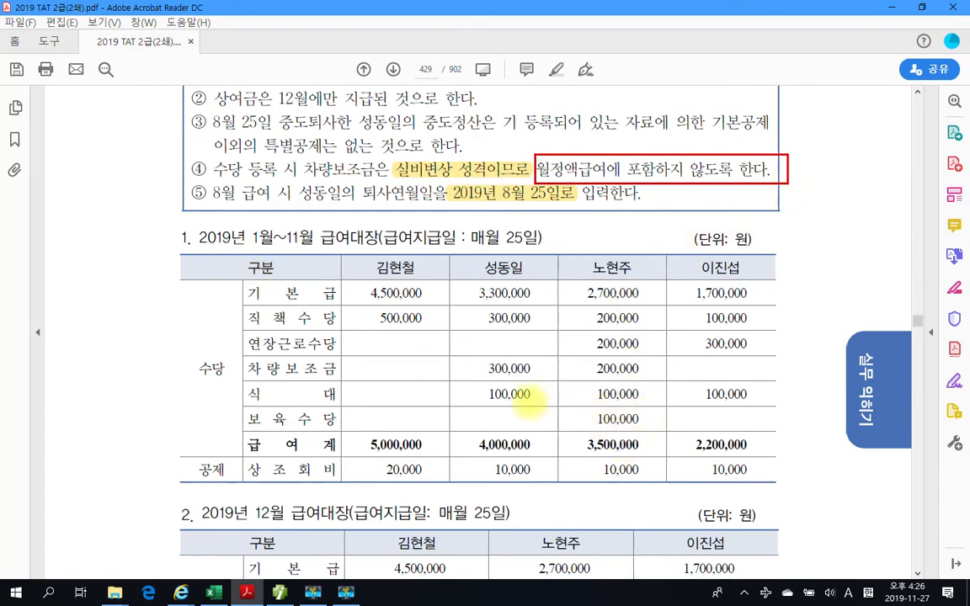
{"action": "key", "text": "Escape"}
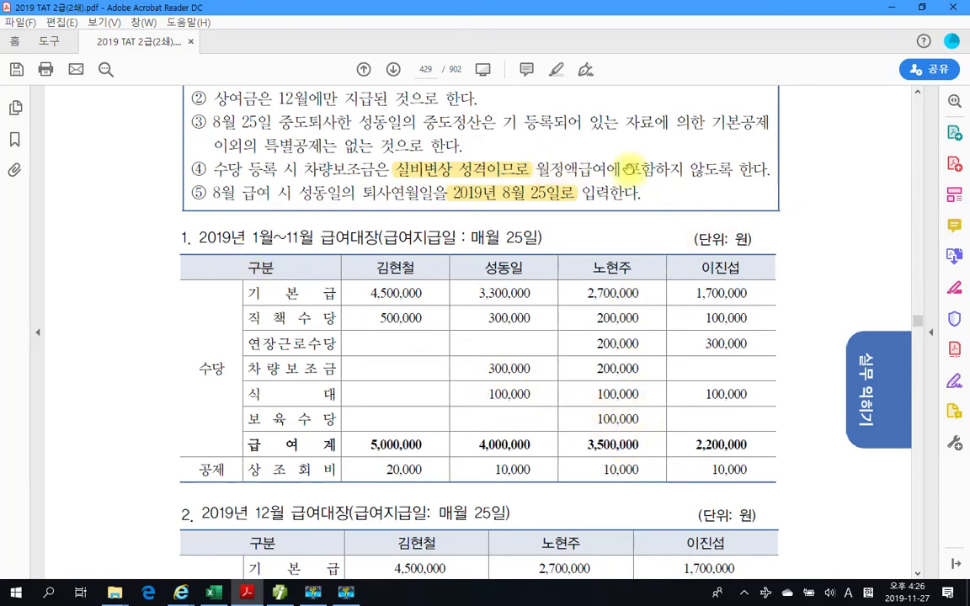
{"action": "scroll", "coordinate": [551, 378], "scroll_direction": "down", "scroll_amount": 2}
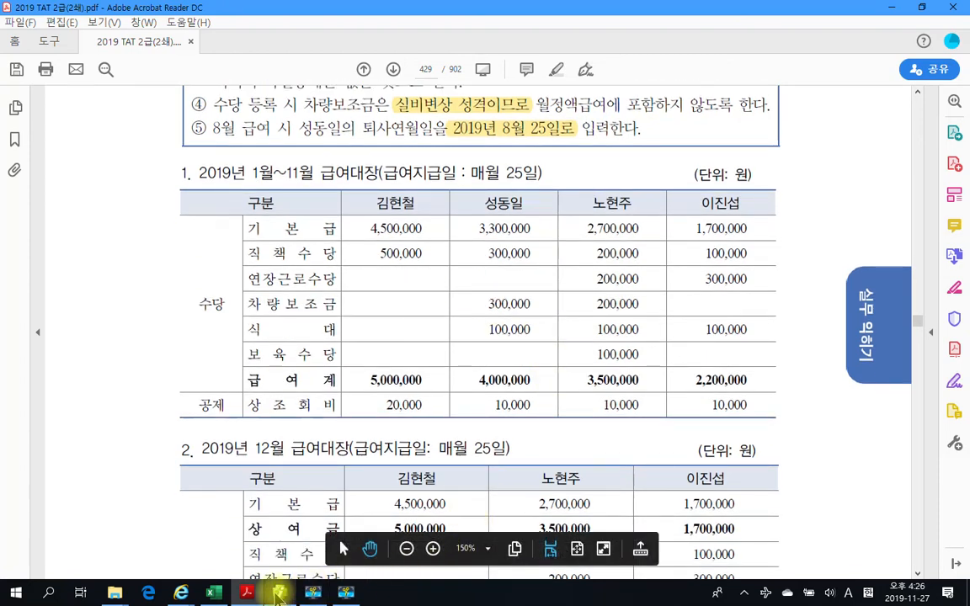
- Return to SmartA, check the textbook's remaining allowance, and register 보육수당 as 비과세 with the non-taxable type 7.육아수당 (Q01)
{"action": "left_click", "coordinate": [279, 592]}
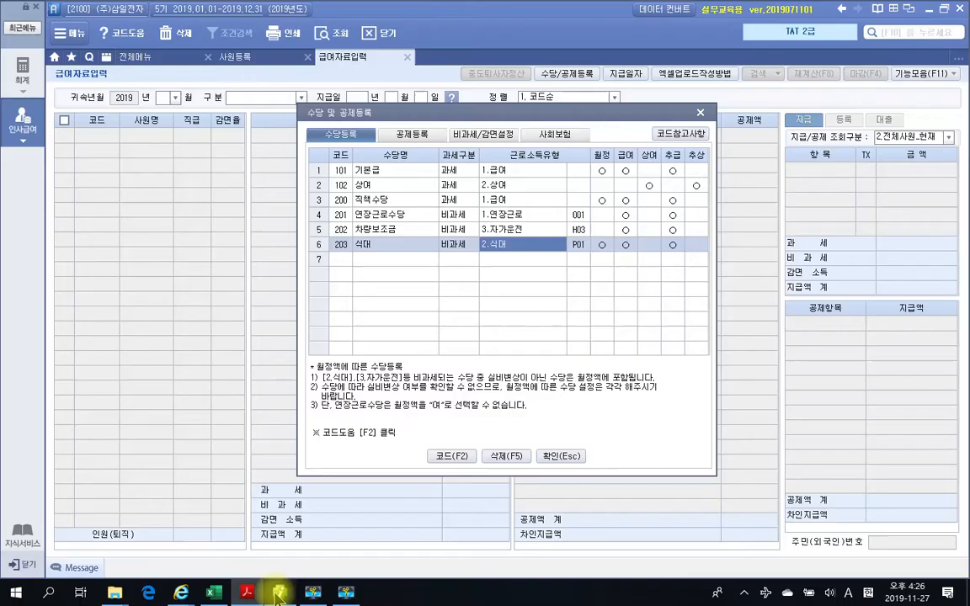
{"action": "left_click", "coordinate": [397, 260]}
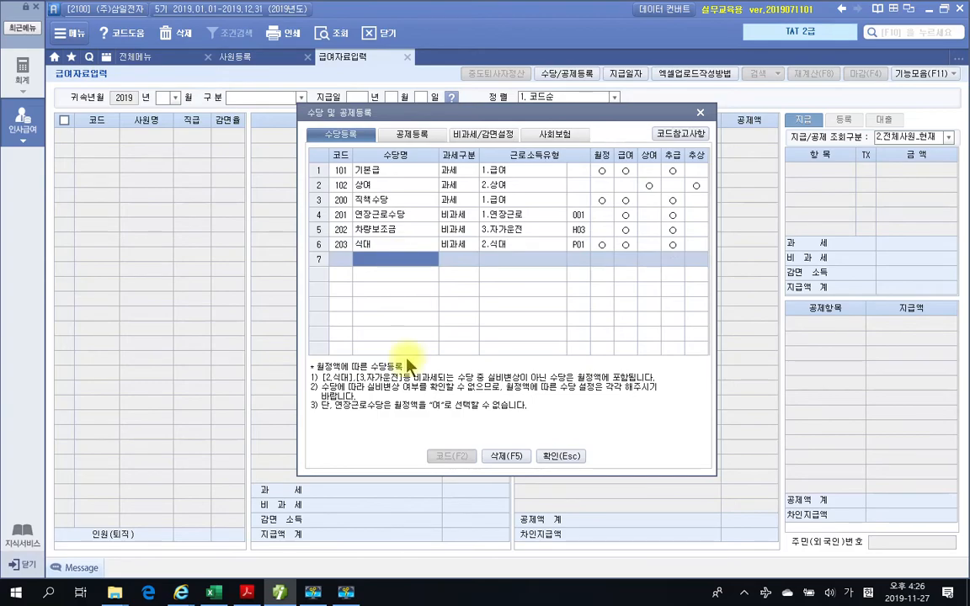
{"action": "left_click", "coordinate": [247, 593]}
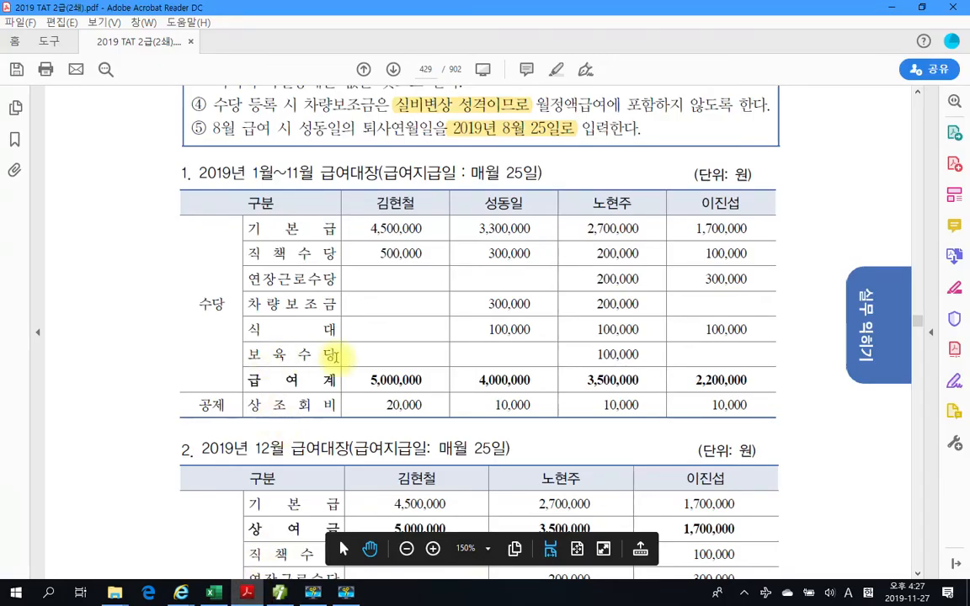
{"action": "left_click", "coordinate": [283, 593]}
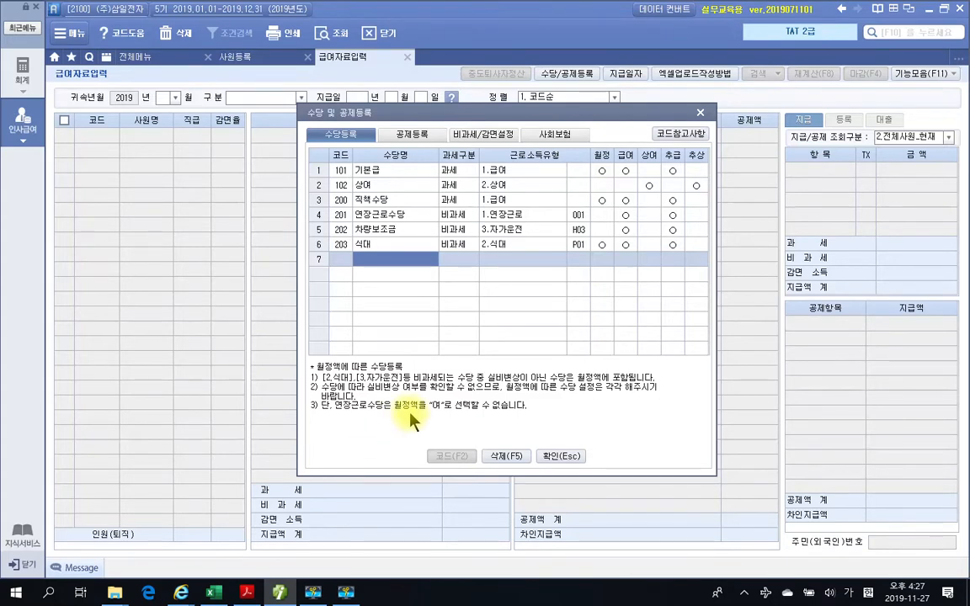
{"action": "type", "text": "보험"}
{"action": "type", "text": "수당"}
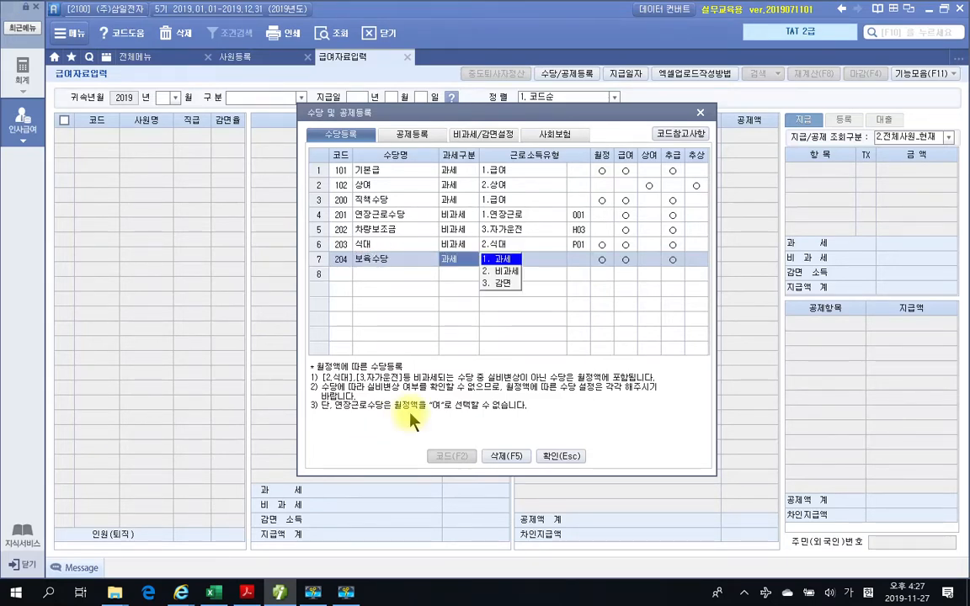
{"action": "key", "text": "2"}
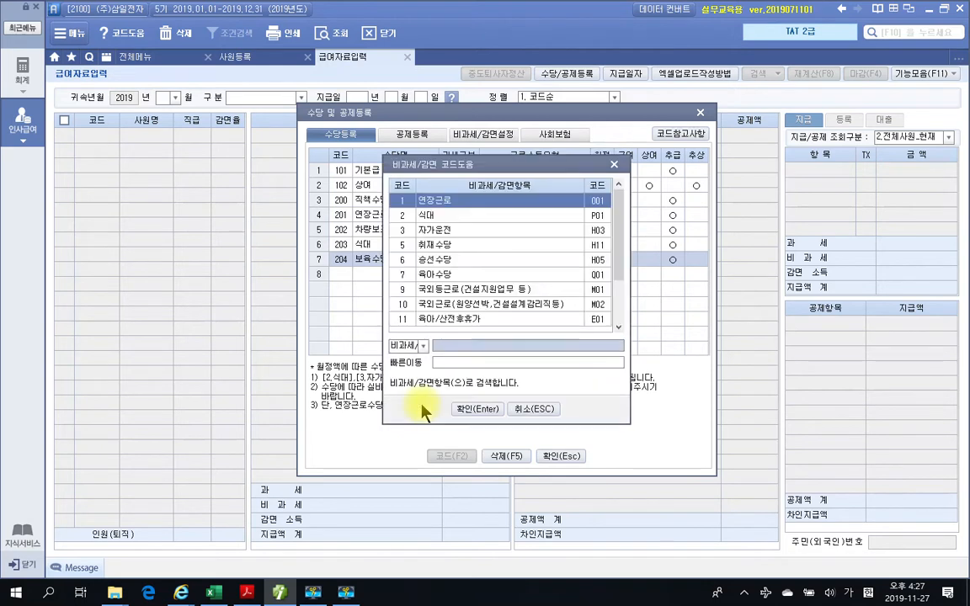
{"action": "left_click", "coordinate": [431, 278]}
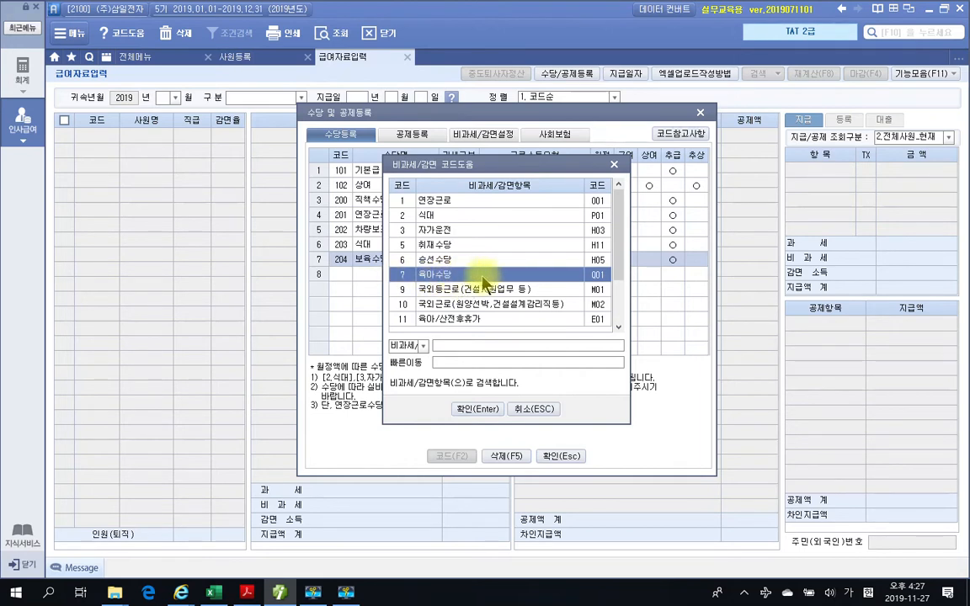
{"action": "left_click", "coordinate": [469, 415]}
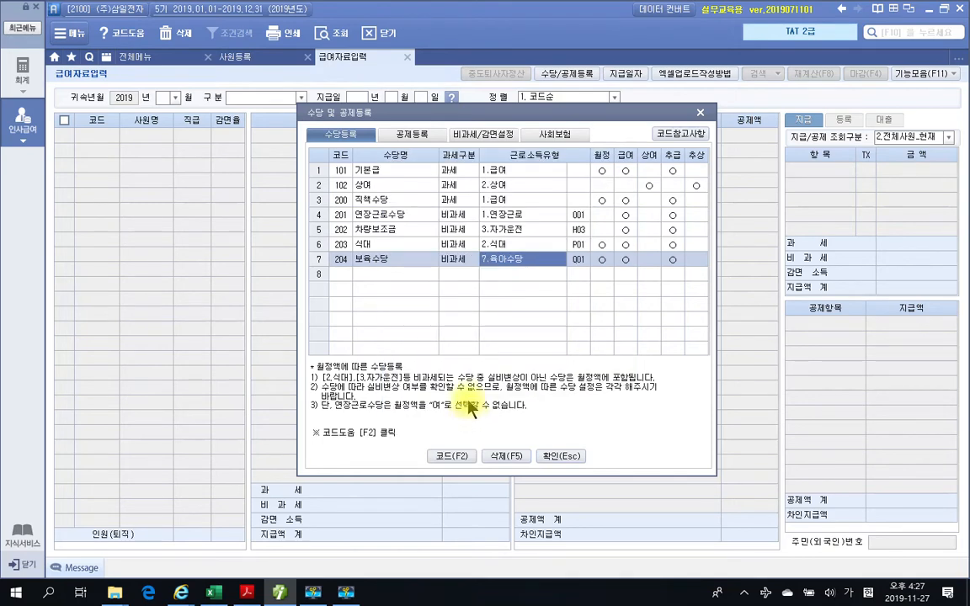
{"action": "left_click_drag", "start_coordinate": [466, 114], "coordinate": [443, 150]}
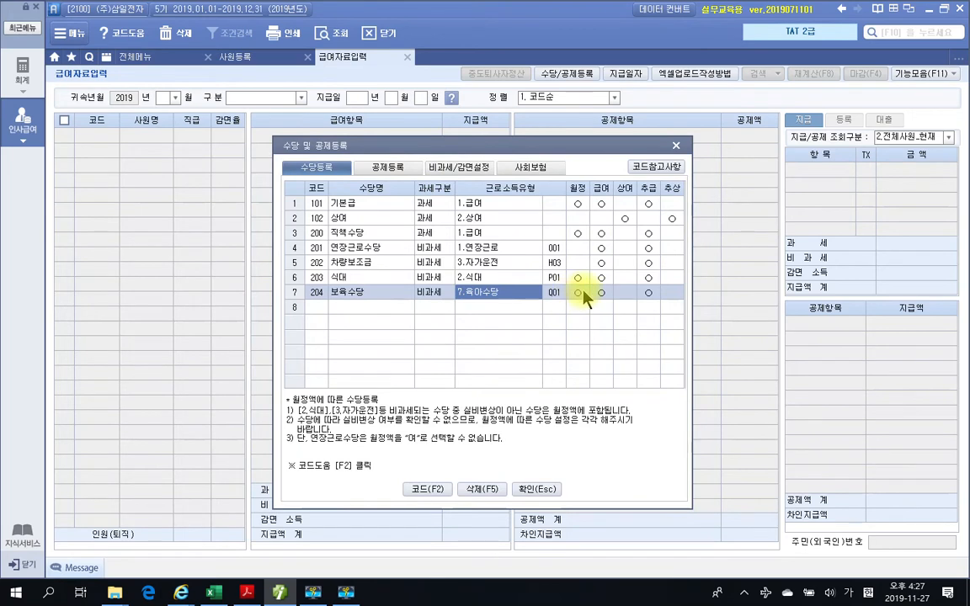
{"action": "left_click", "coordinate": [395, 306]}
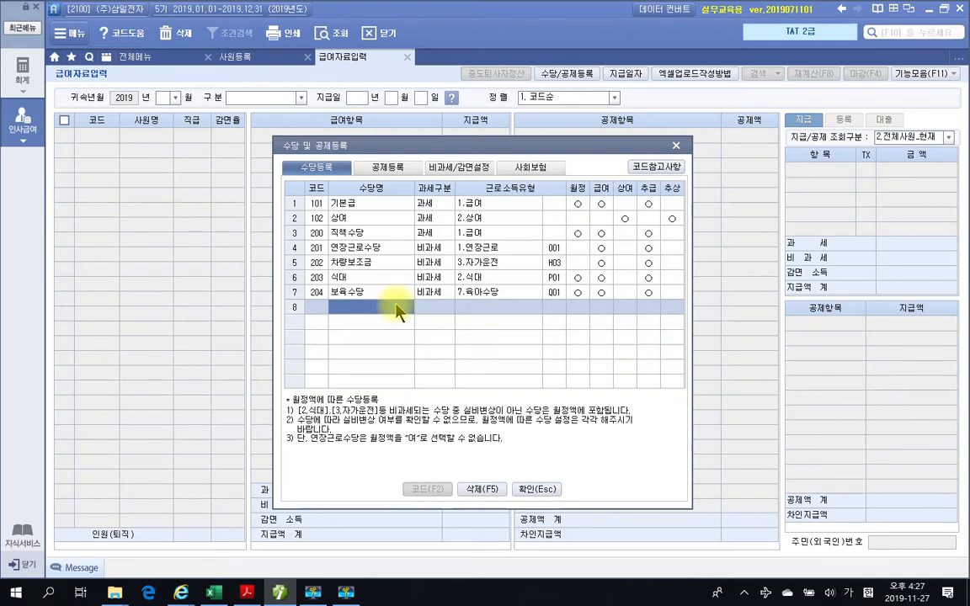
- Check the deduction row in the textbook's 급여대장, then return to SmartA and add 상조회비 as a new item in 공제등록
{"action": "left_click", "coordinate": [247, 592]}
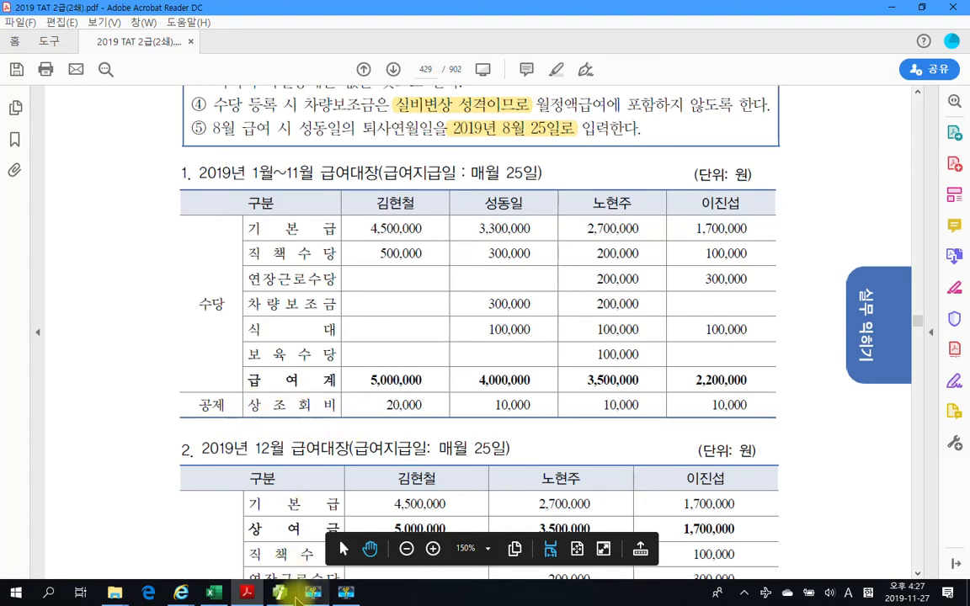
{"action": "left_click", "coordinate": [293, 594]}
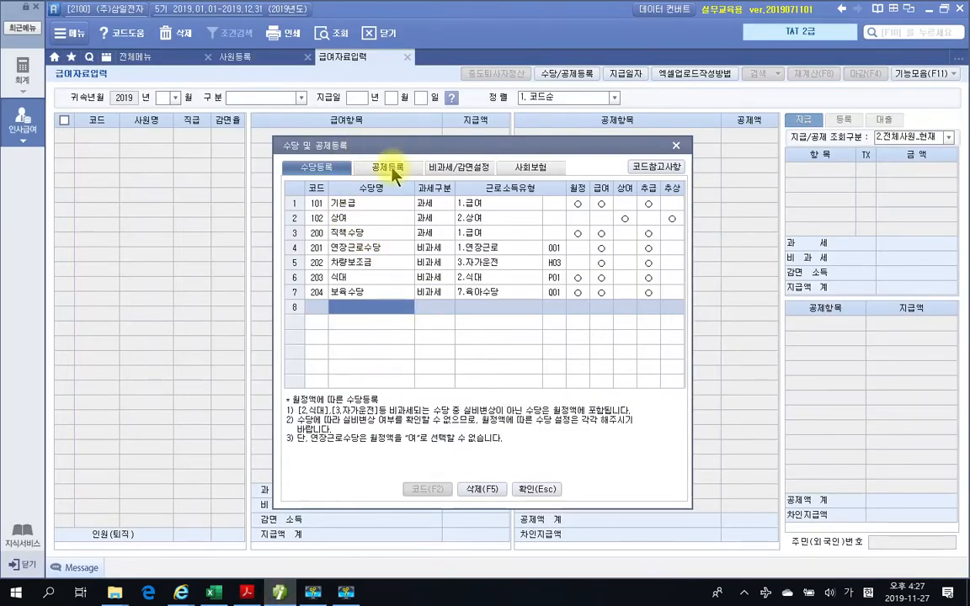
{"action": "left_click", "coordinate": [389, 167]}
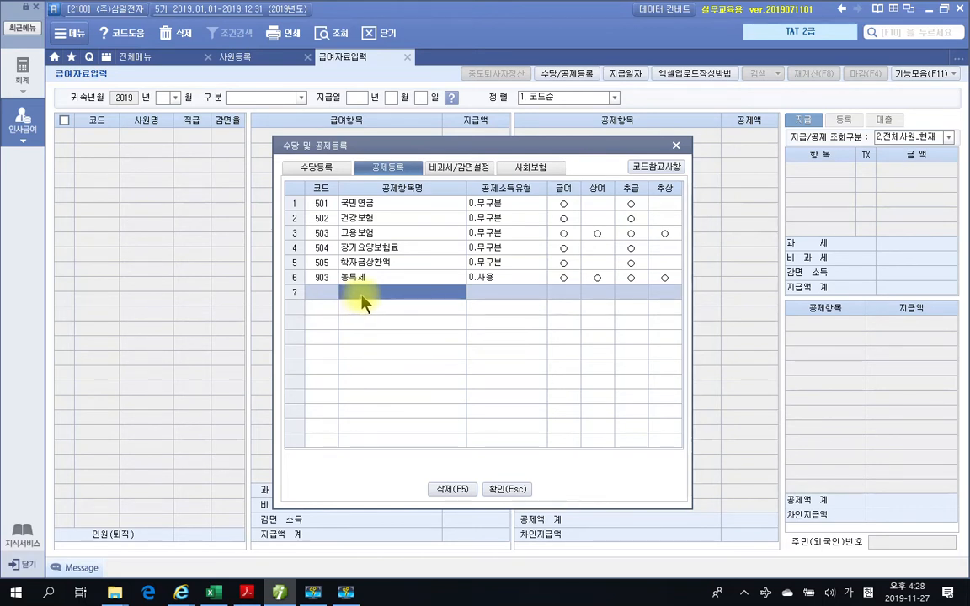
{"action": "type", "text": "상여회비"}
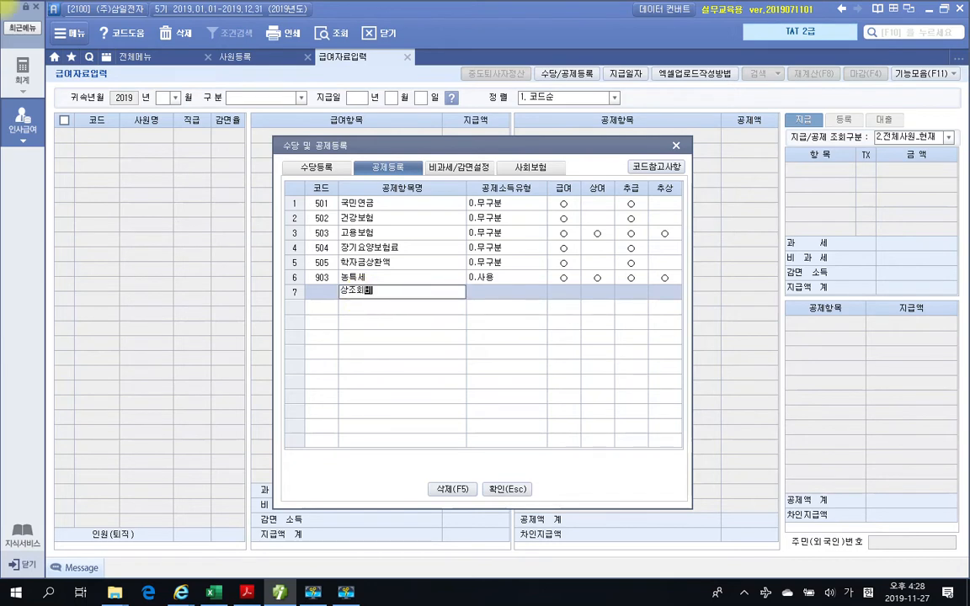
{"action": "key", "text": "Return"}
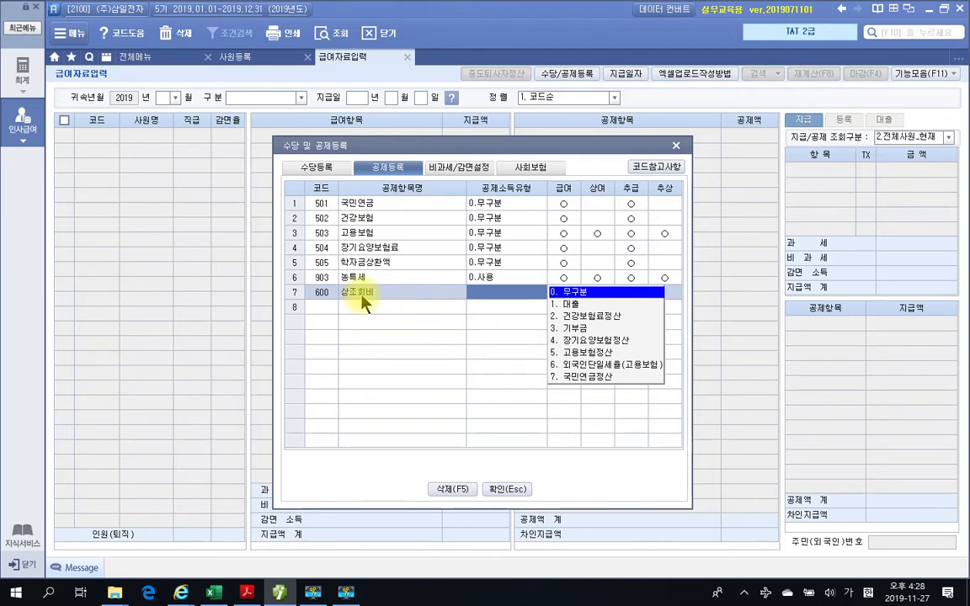
- Set the 상조회비 deduction's 공제소득유형 to 0.무구분, confirm the type change, and set its 급여 option to 1.여
{"action": "left_click", "coordinate": [247, 591]}
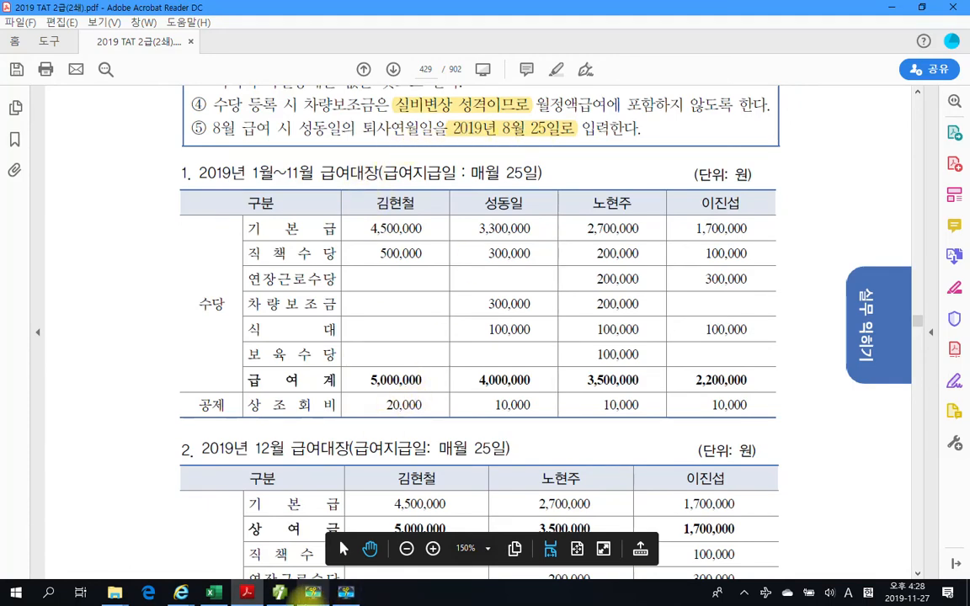
{"action": "left_click", "coordinate": [282, 594]}
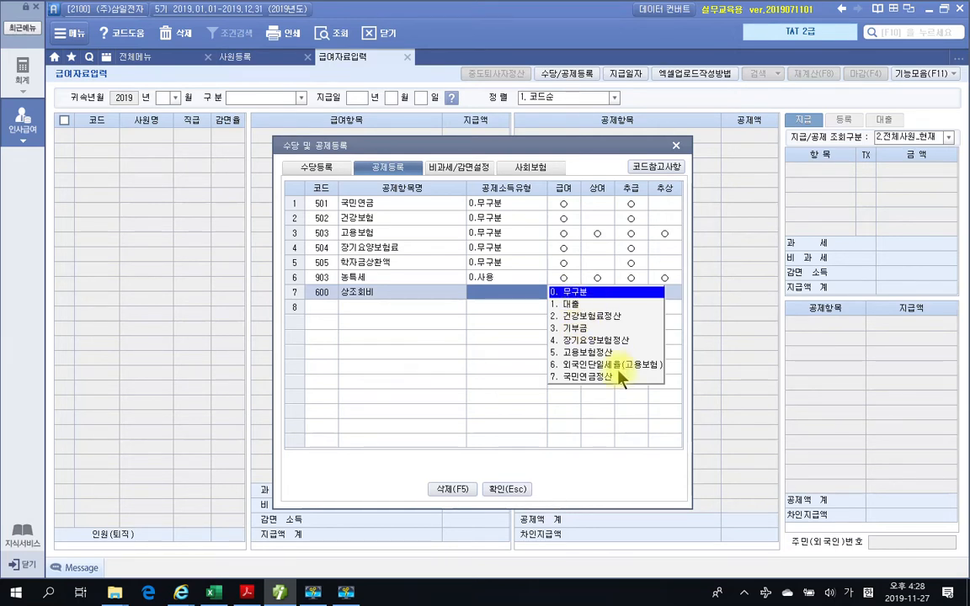
{"action": "left_click", "coordinate": [573, 293]}
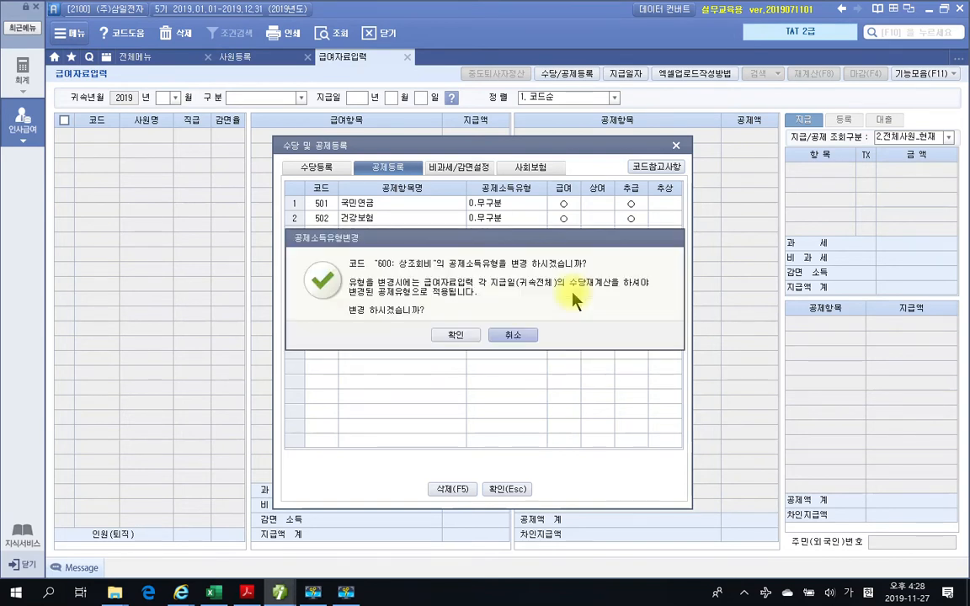
{"action": "left_click", "coordinate": [455, 335]}
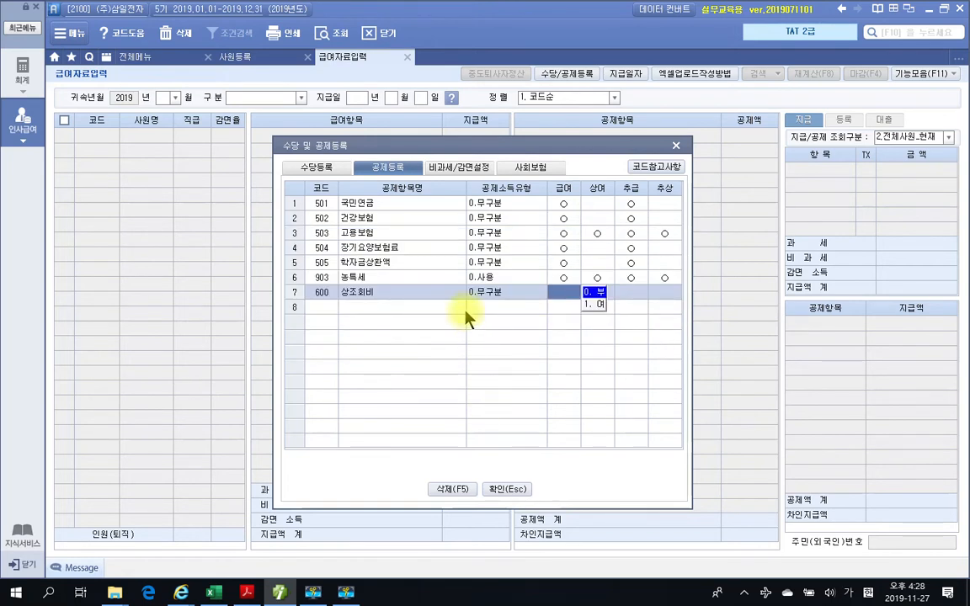
{"action": "left_click", "coordinate": [463, 311]}
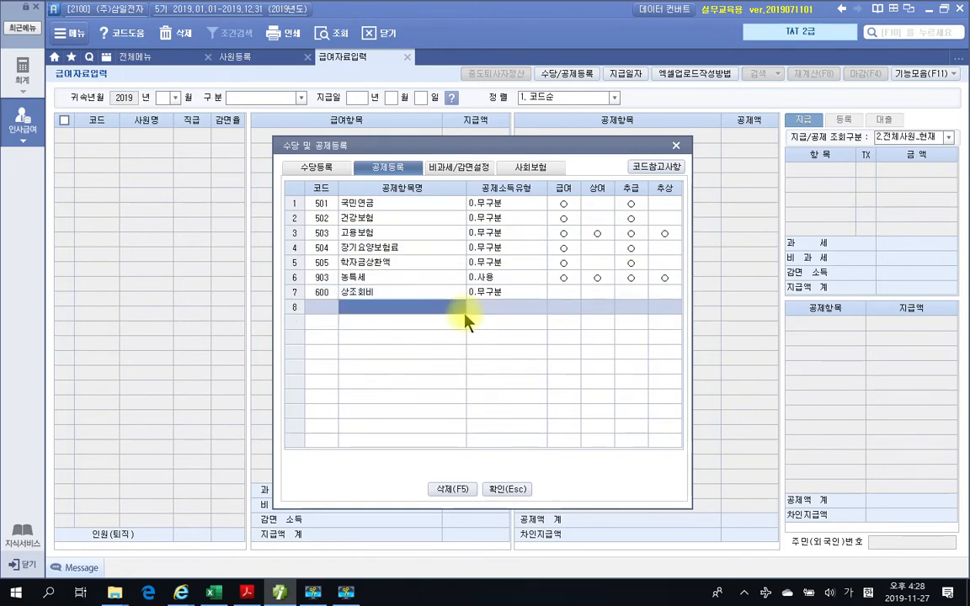
{"action": "left_click", "coordinate": [562, 296]}
{"action": "left_click", "coordinate": [593, 306]}
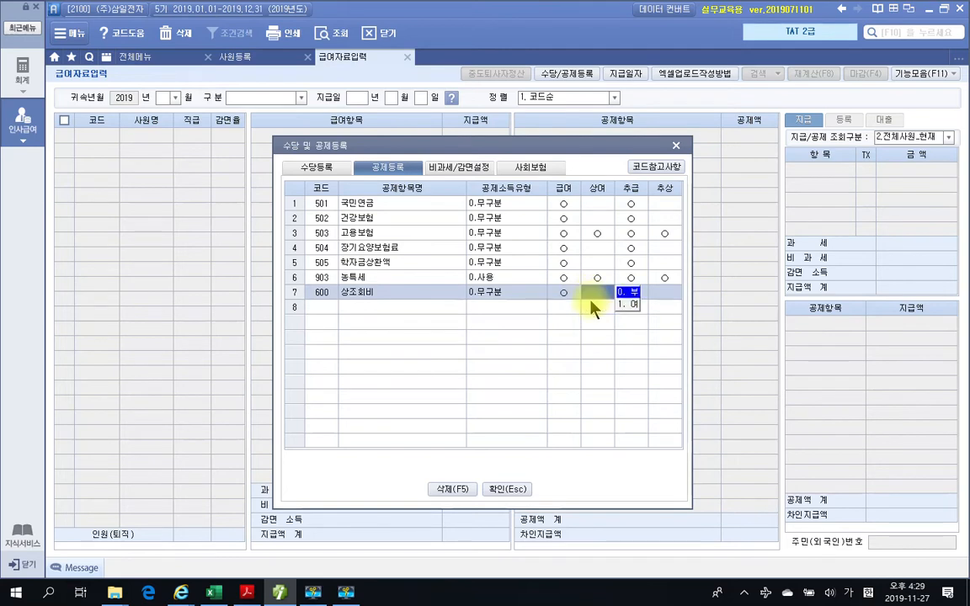
{"action": "left_click", "coordinate": [387, 311]}
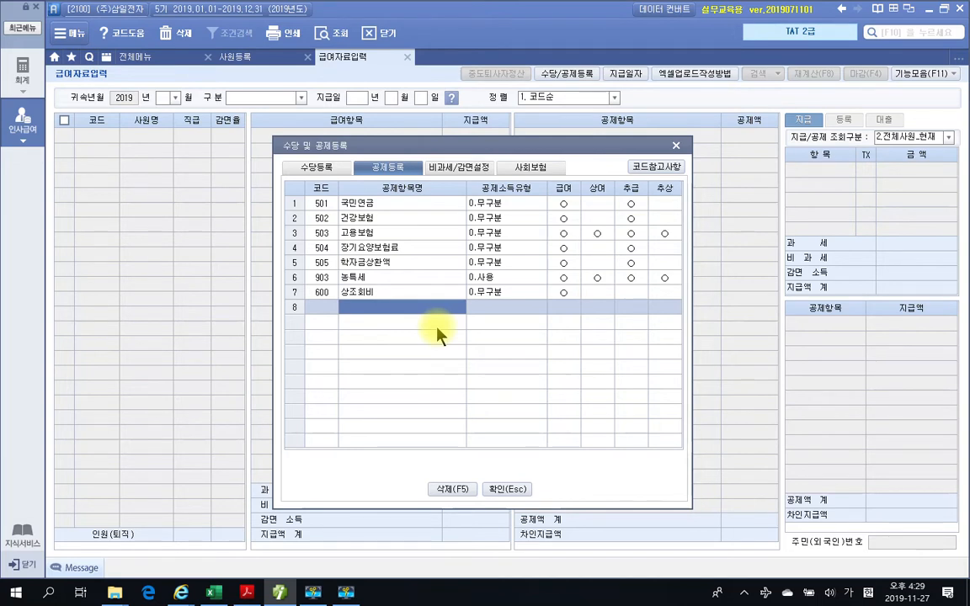
- Review the available 공제소득유형 options for the 상조회비 deduction
{"action": "left_click", "coordinate": [494, 293]}
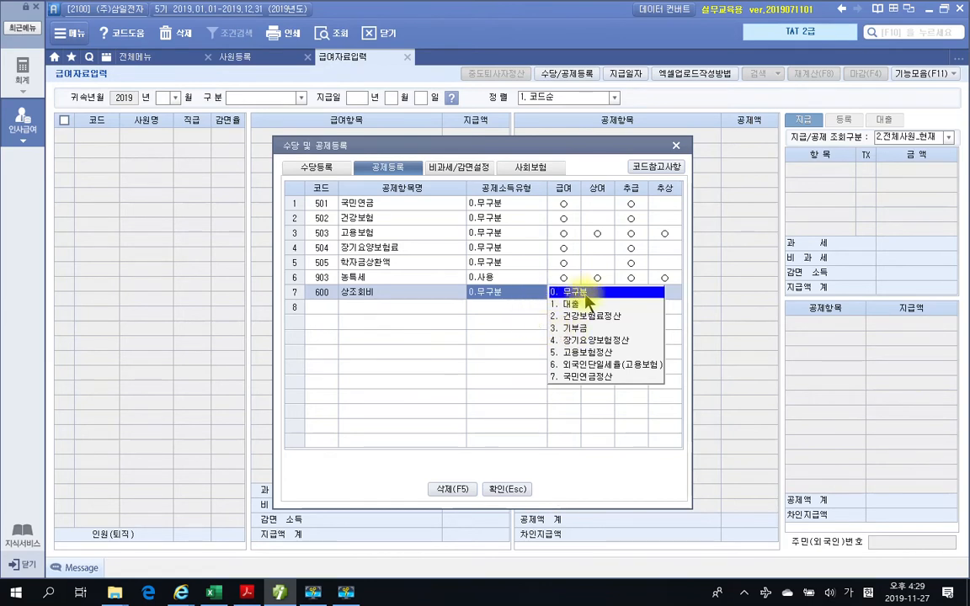
{"action": "left_click", "coordinate": [352, 301]}
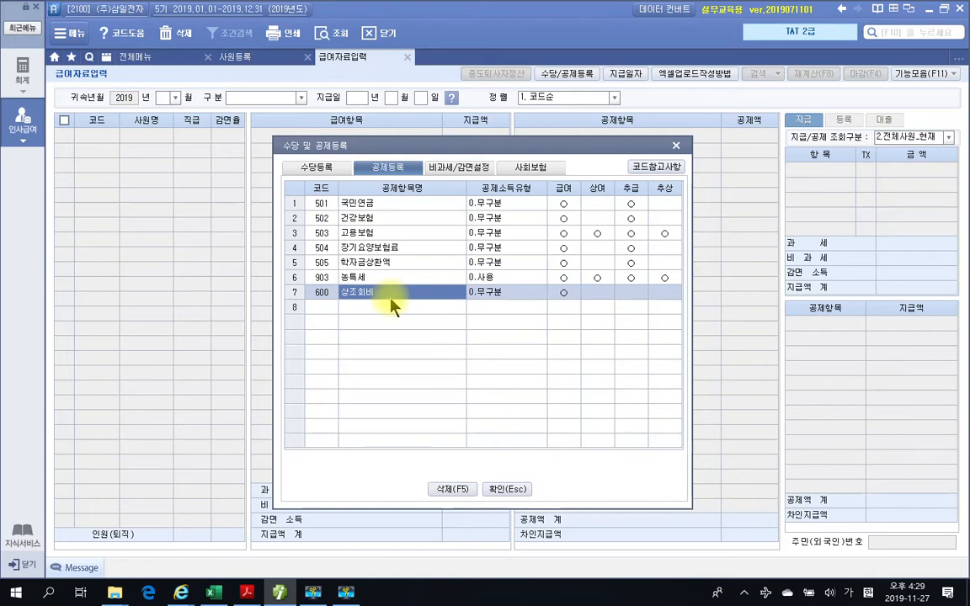
{"action": "left_click", "coordinate": [493, 294]}
{"action": "left_click", "coordinate": [423, 299]}
- Review 연장근로수당, 차량보조금, 식대 and 보육수당 in 수당등록 together with their 근로소득유형
{"action": "left_click", "coordinate": [318, 168]}
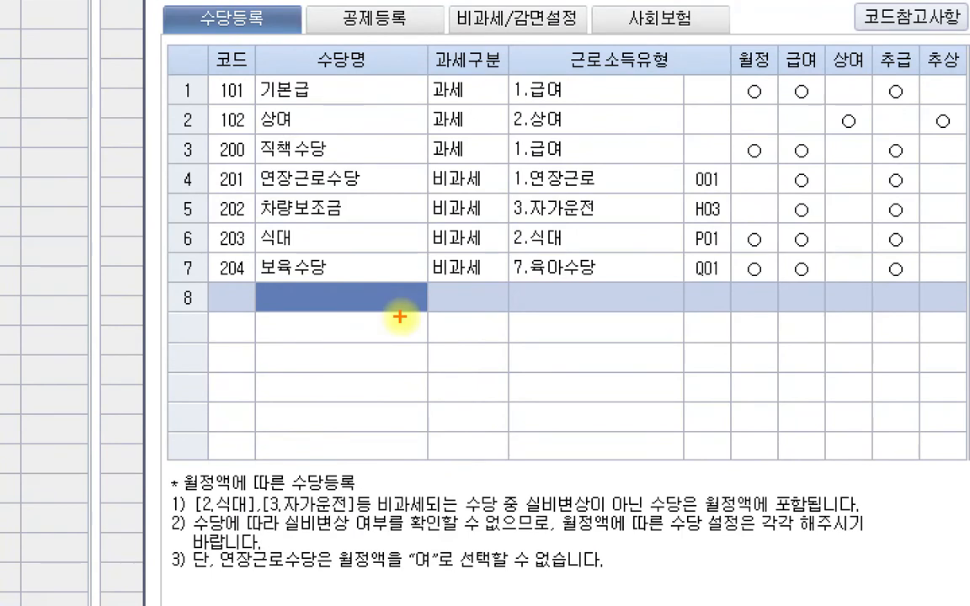
{"action": "left_click_drag", "start_coordinate": [258, 192], "coordinate": [355, 190]}
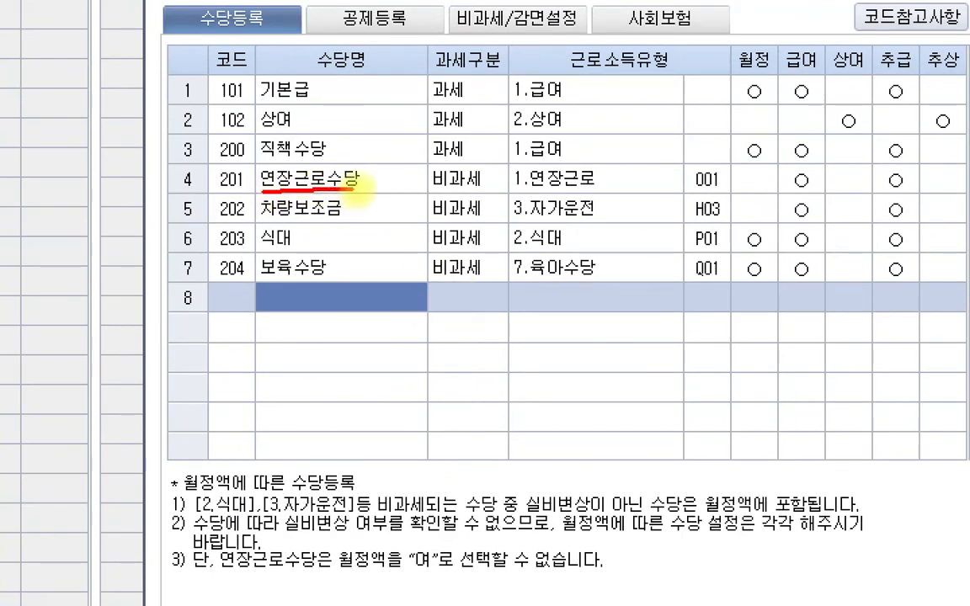
{"action": "left_click_drag", "start_coordinate": [259, 217], "coordinate": [359, 216]}
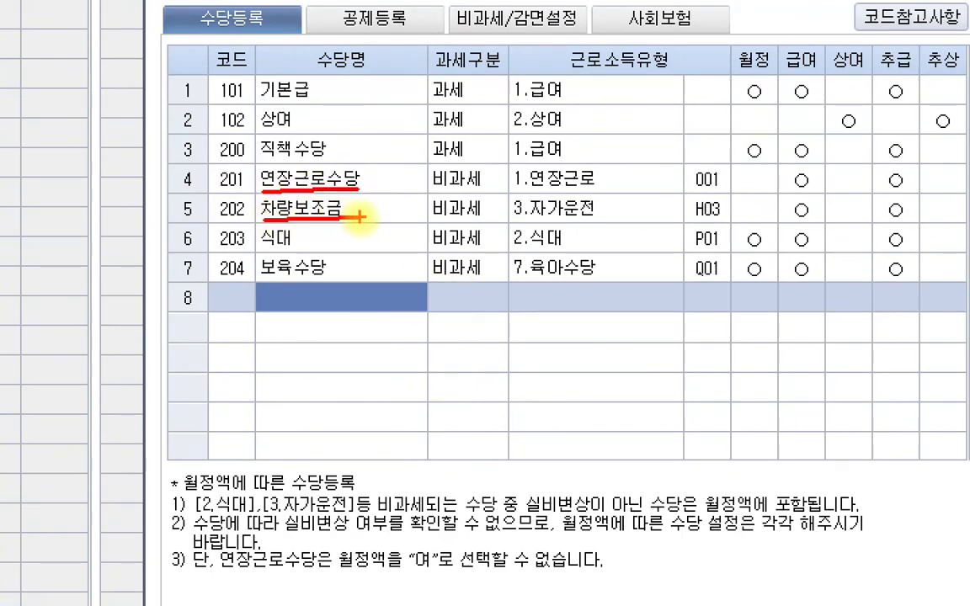
{"action": "left_click_drag", "start_coordinate": [260, 250], "coordinate": [295, 249]}
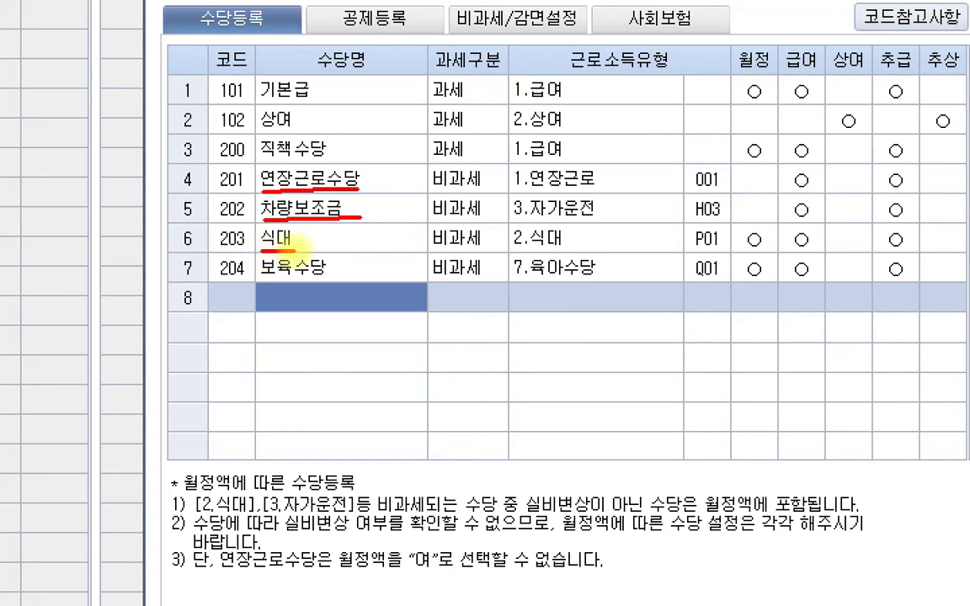
{"action": "left_click_drag", "start_coordinate": [258, 279], "coordinate": [325, 277]}
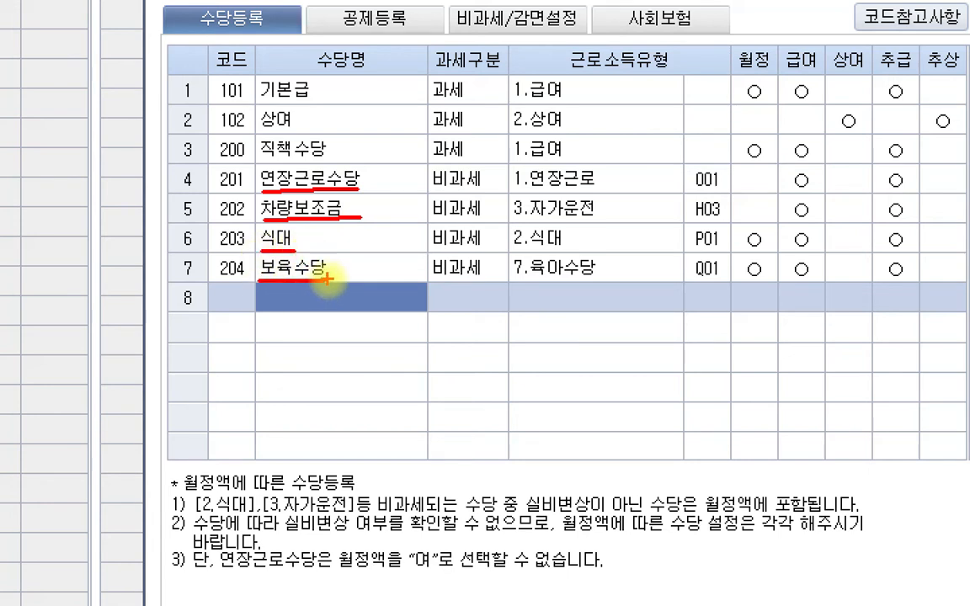
{"action": "mouse_move", "coordinate": [528, 308]}
{"action": "left_mouse_down"}
{"action": "mouse_move", "coordinate": [503, 210]}
{"action": "mouse_move", "coordinate": [586, 339]}
{"action": "left_mouse_up"}
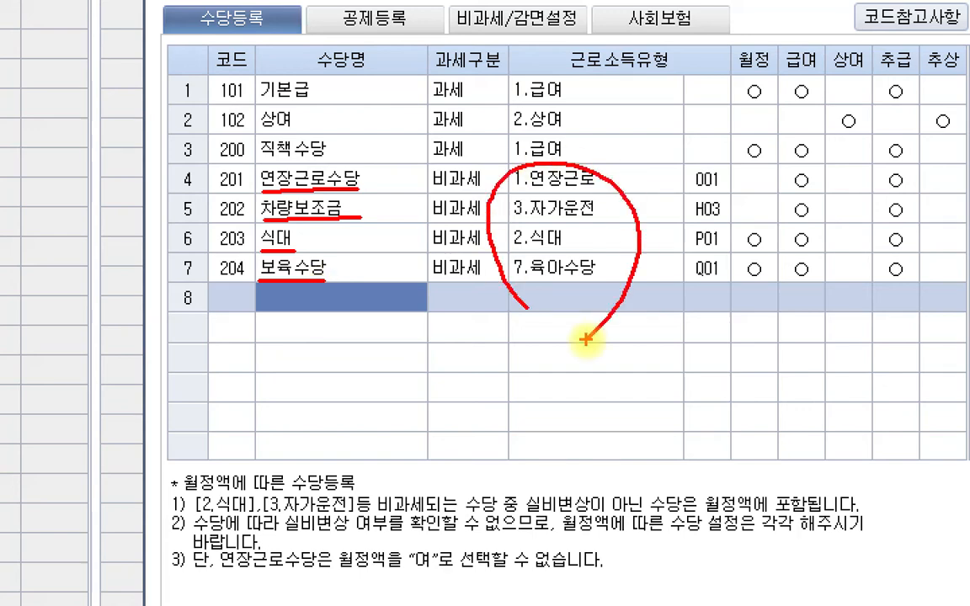
{"action": "key", "text": "Escape"}
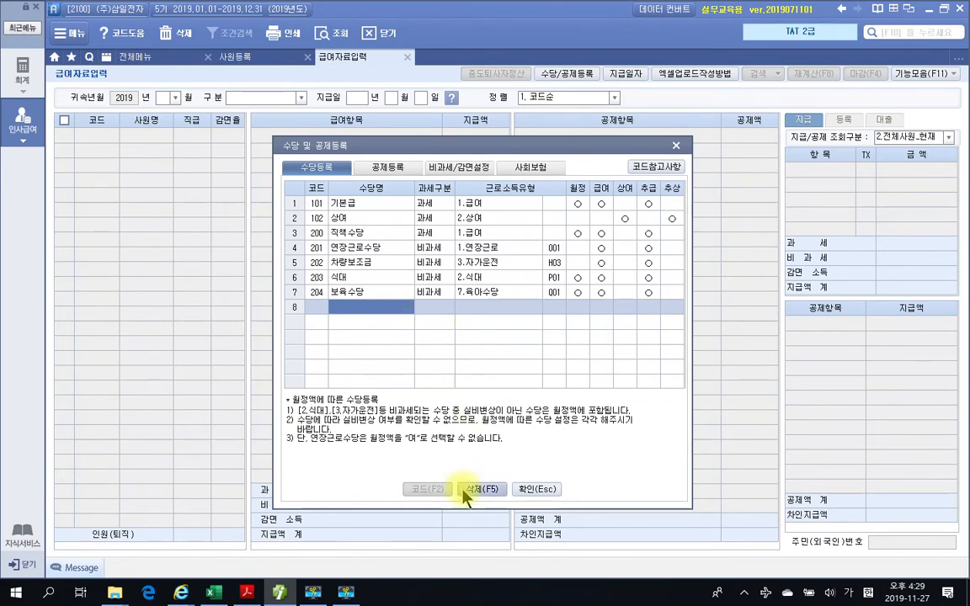
- Close the allowance and deduction registration and load the 1. 급여 payroll for 2019년 01월 with payment date 2019-01-25
{"action": "left_click", "coordinate": [532, 489]}
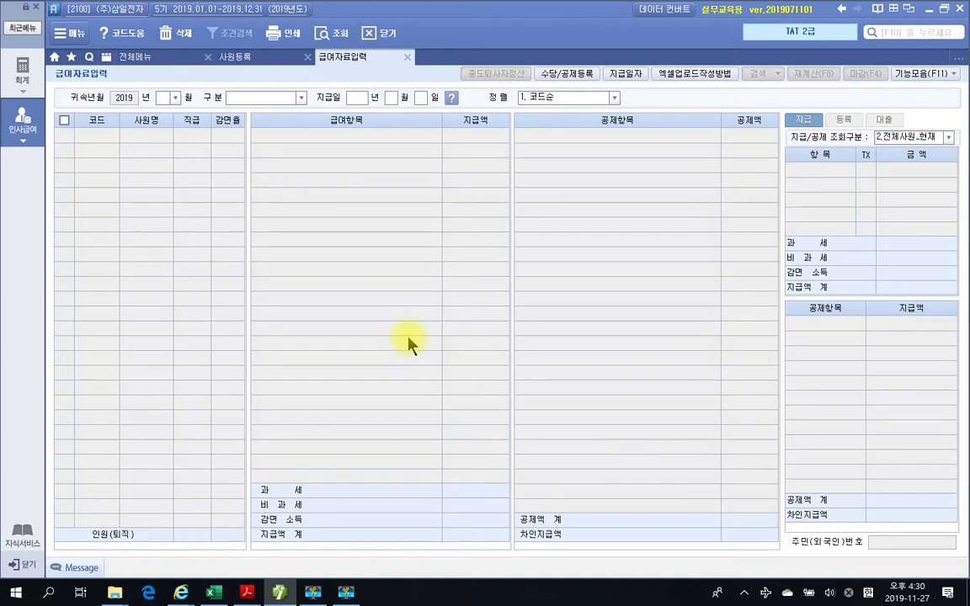
{"action": "left_click", "coordinate": [173, 98]}
{"action": "left_click", "coordinate": [174, 111]}
{"action": "left_click", "coordinate": [300, 98]}
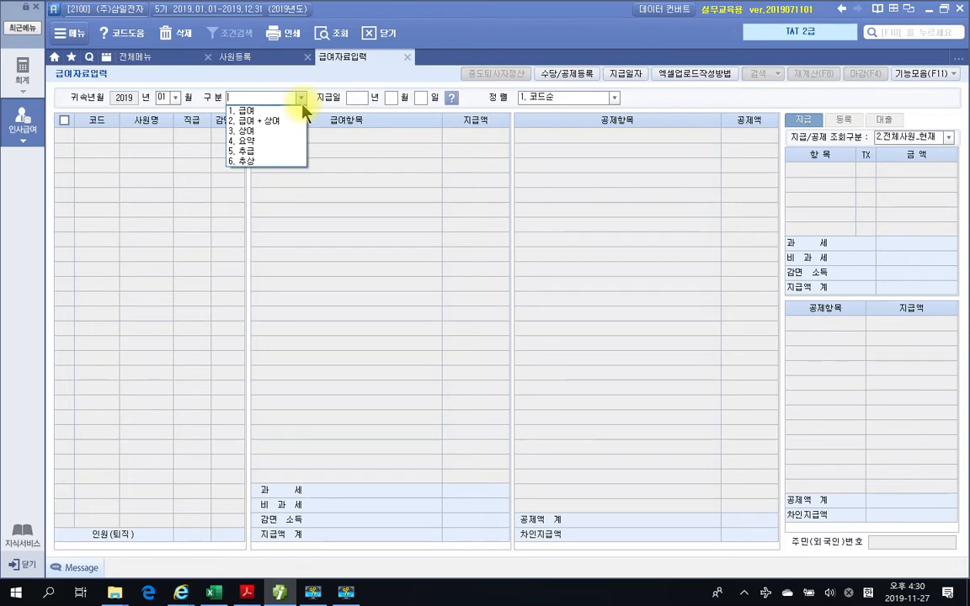
{"action": "left_click", "coordinate": [244, 111]}
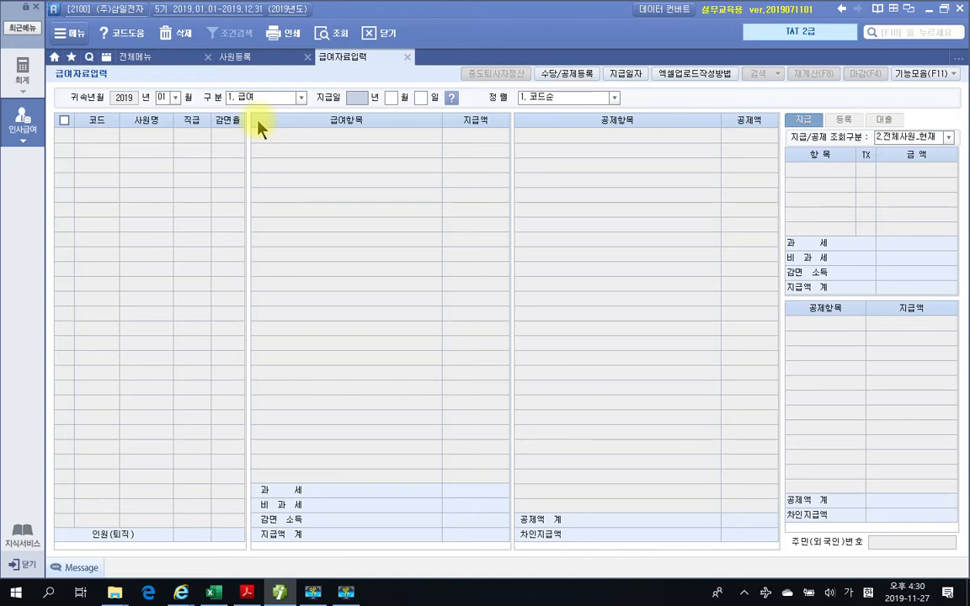
{"action": "type", "text": "2019"}
{"action": "key", "text": "Return"}
{"action": "type", "text": "01"}
{"action": "key", "text": "Return"}
{"action": "type", "text": "25"}
{"action": "key", "text": "Return"}
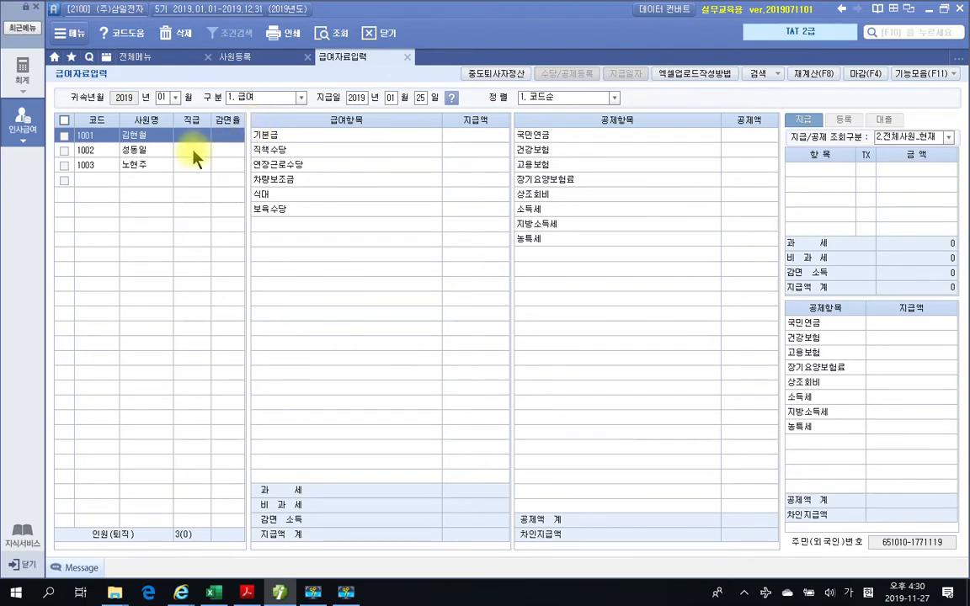
- Look through the employees loaded for the January payroll and select the first employee's 기본급 amount
{"action": "key", "text": "Down"}
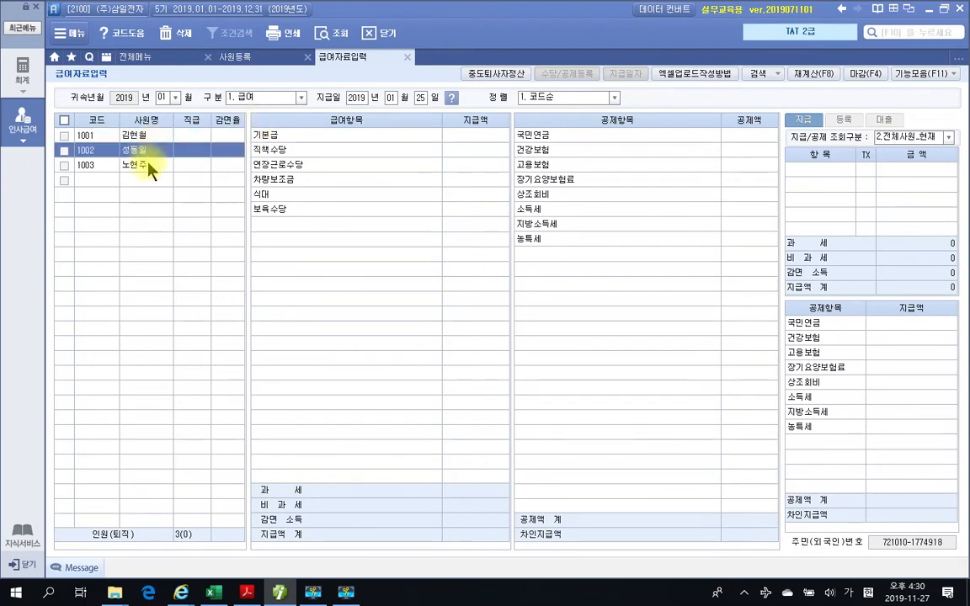
{"action": "key", "text": "Down"}
{"action": "key", "text": "Up"}
{"action": "key", "text": "Up"}
{"action": "key", "text": "Down"}
{"action": "key", "text": "Down"}
{"action": "key", "text": "Up"}
{"action": "key", "text": "Up"}
{"action": "key", "text": "Down"}
{"action": "key", "text": "Down"}
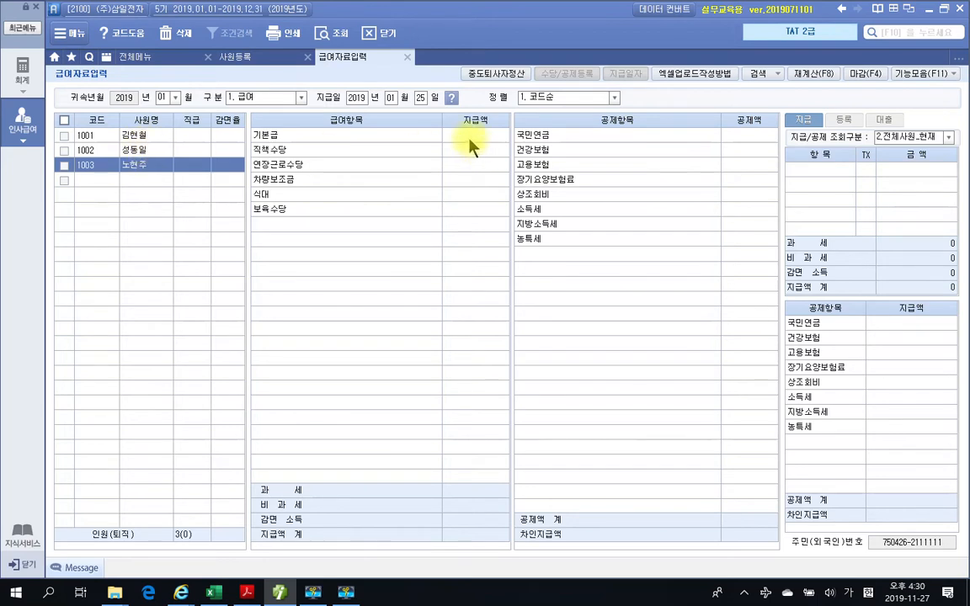
{"action": "left_click", "coordinate": [169, 137]}
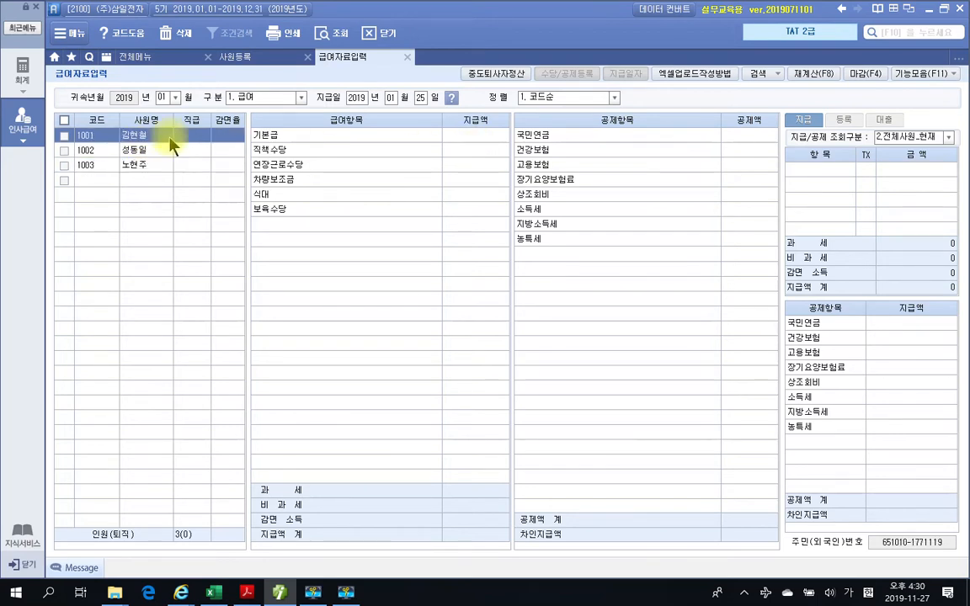
{"action": "left_click", "coordinate": [461, 137]}
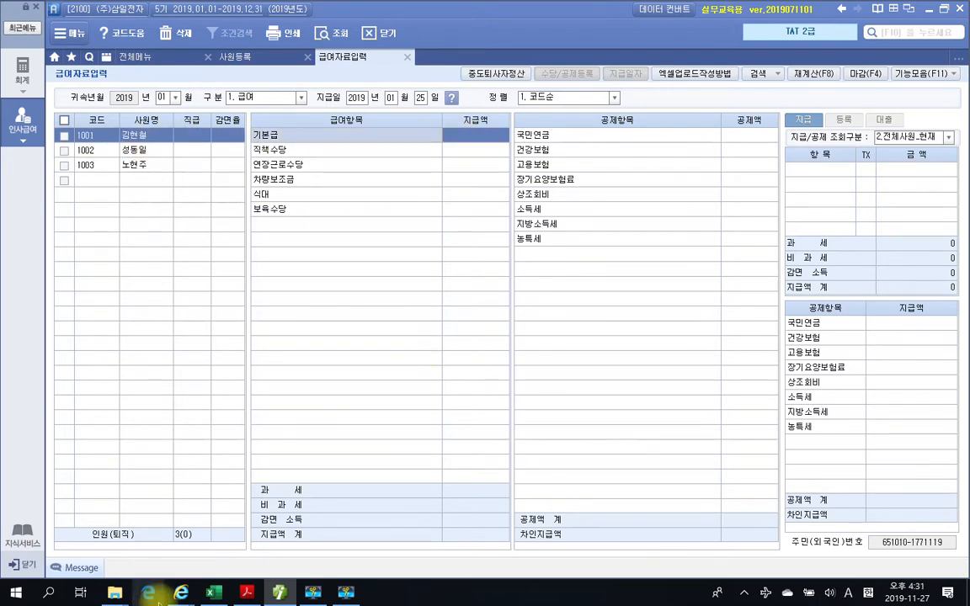
- Examine each employee's allowance and 상조회비 amounts in the textbook's 1월~11월 급여대장, then return to SmartA's payroll entry
{"action": "left_click", "coordinate": [247, 592]}
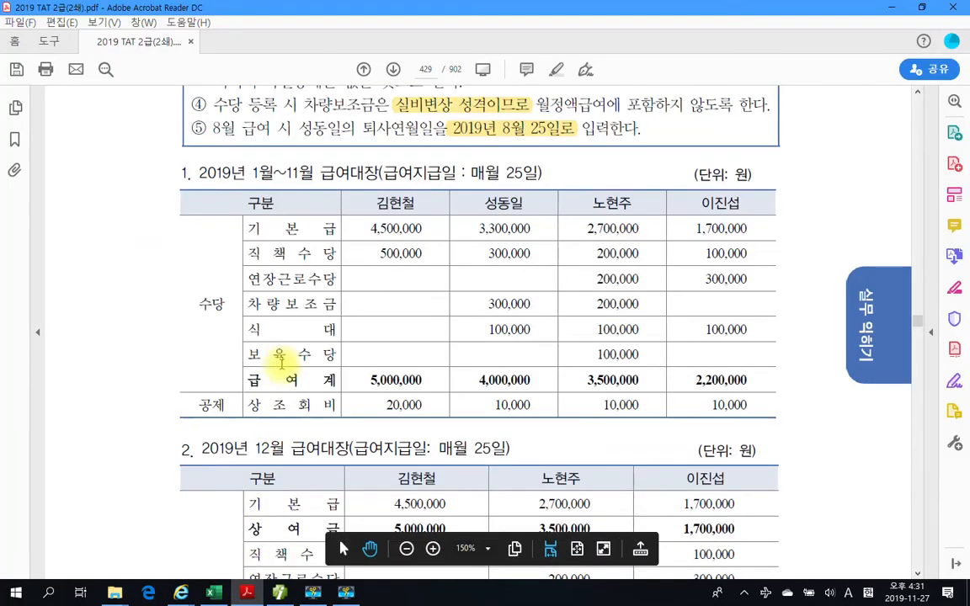
{"action": "mouse_move", "coordinate": [369, 194]}
{"action": "left_mouse_down"}
{"action": "mouse_move", "coordinate": [421, 210]}
{"action": "mouse_move", "coordinate": [463, 307]}
{"action": "mouse_move", "coordinate": [427, 360]}
{"action": "mouse_move", "coordinate": [432, 404]}
{"action": "mouse_move", "coordinate": [458, 383]}
{"action": "left_mouse_up"}
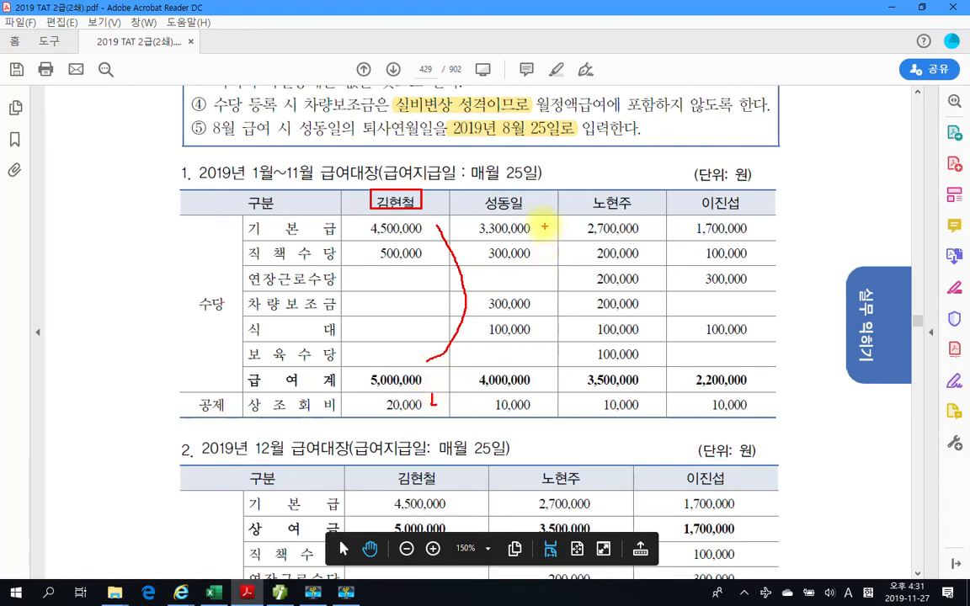
{"action": "mouse_move", "coordinate": [539, 223]}
{"action": "left_mouse_down"}
{"action": "mouse_move", "coordinate": [574, 313]}
{"action": "mouse_move", "coordinate": [555, 353]}
{"action": "left_mouse_up"}
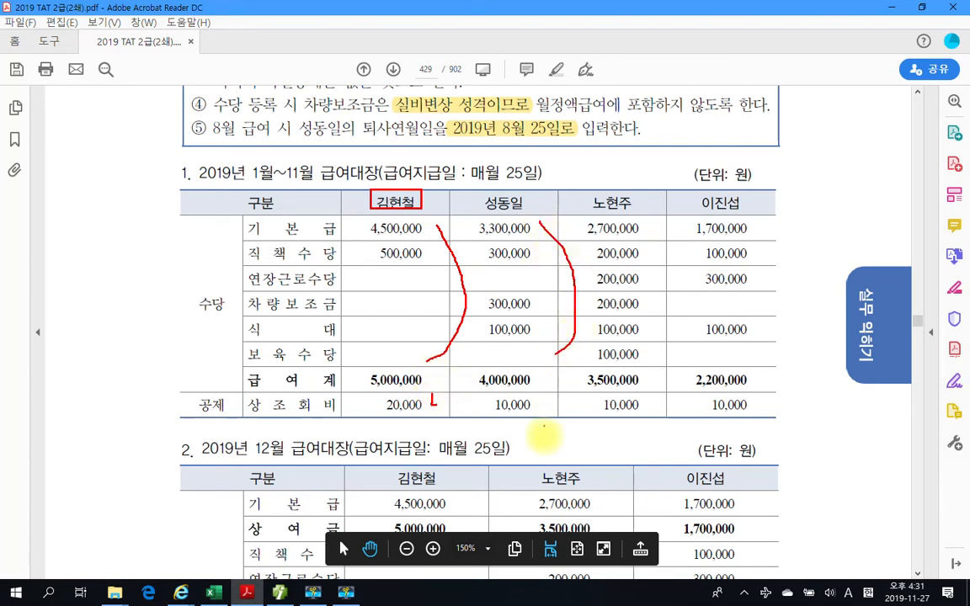
{"action": "left_click_drag", "start_coordinate": [546, 397], "coordinate": [558, 400]}
{"action": "left_click_drag", "start_coordinate": [428, 412], "coordinate": [449, 399]}
{"action": "mouse_move", "coordinate": [651, 206]}
{"action": "left_mouse_down"}
{"action": "mouse_move", "coordinate": [668, 317]}
{"action": "mouse_move", "coordinate": [653, 378]}
{"action": "left_mouse_up"}
{"action": "key", "text": "Escape"}
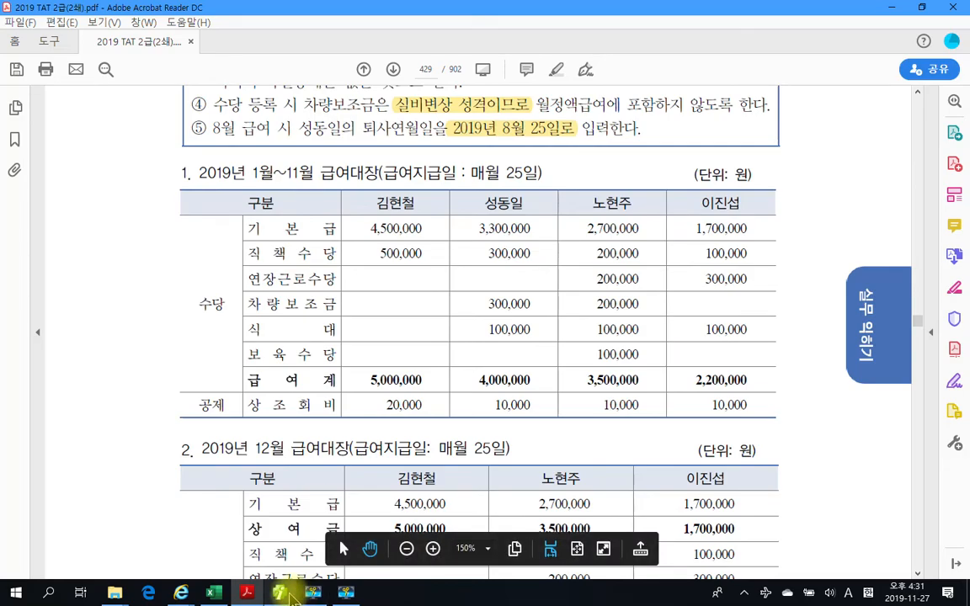
{"action": "left_click", "coordinate": [273, 594]}
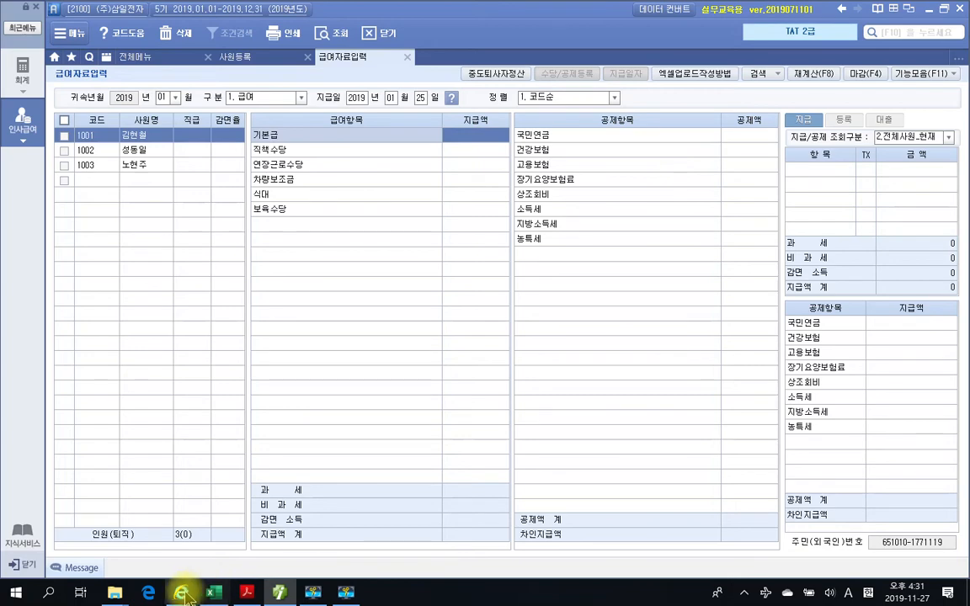
- Check the textbook's 급여대장 and enter employee 1001's January 기본급 of 4,500,000 and 직책수당 of 500,000, leaving the remaining allowances blank
{"action": "left_click", "coordinate": [283, 598]}
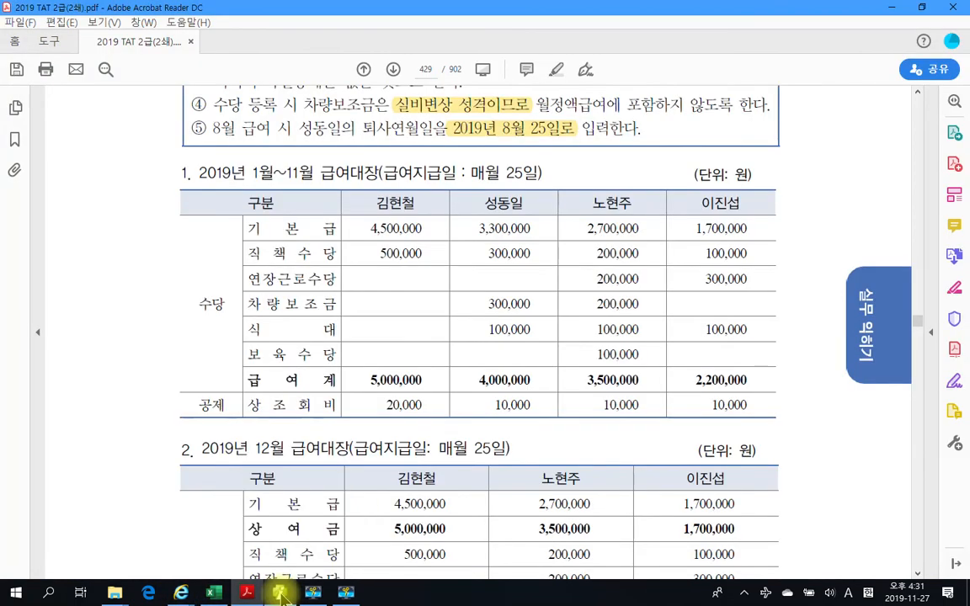
{"action": "left_click", "coordinate": [280, 594]}
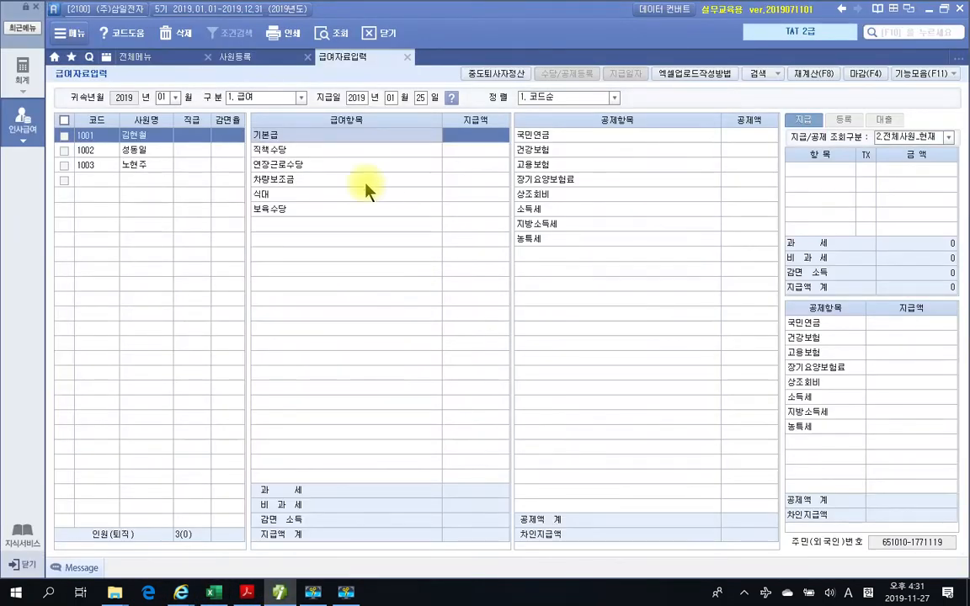
{"action": "type", "text": "4500"}
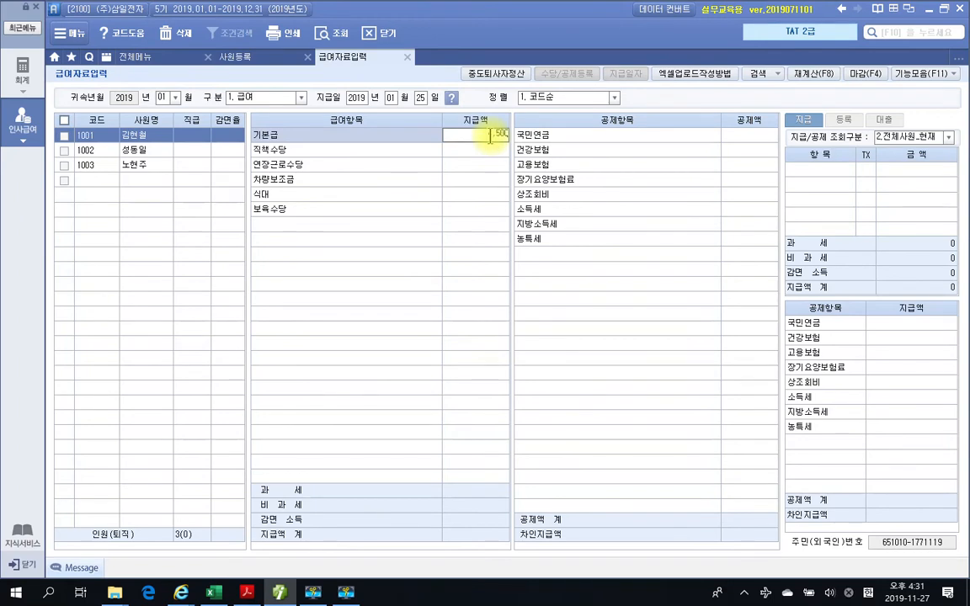
{"action": "key", "text": "Return"}
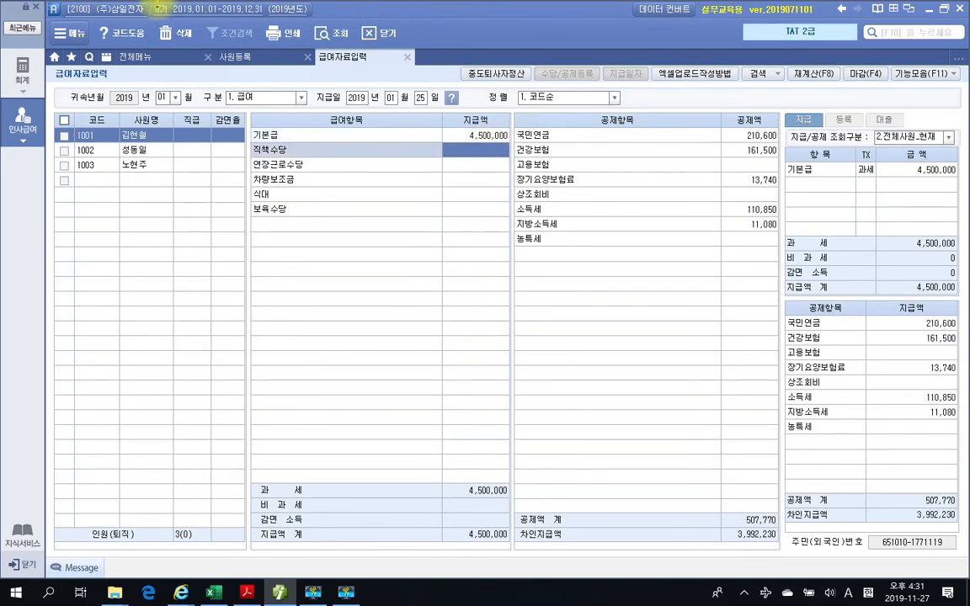
{"action": "type", "text": "500,000"}
{"action": "key", "text": "Return"}
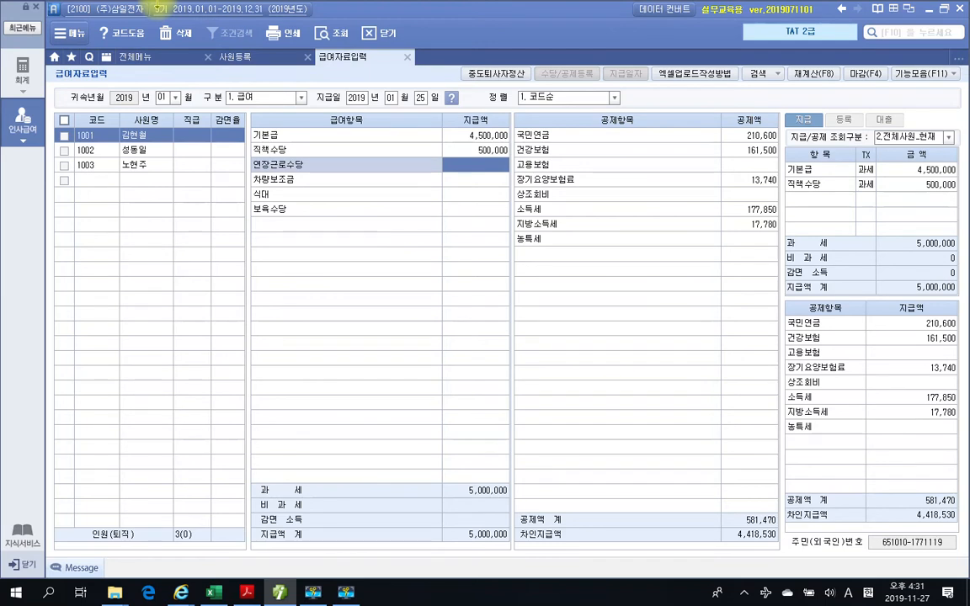
{"action": "key", "text": "Return"}
{"action": "key", "text": "Return"}
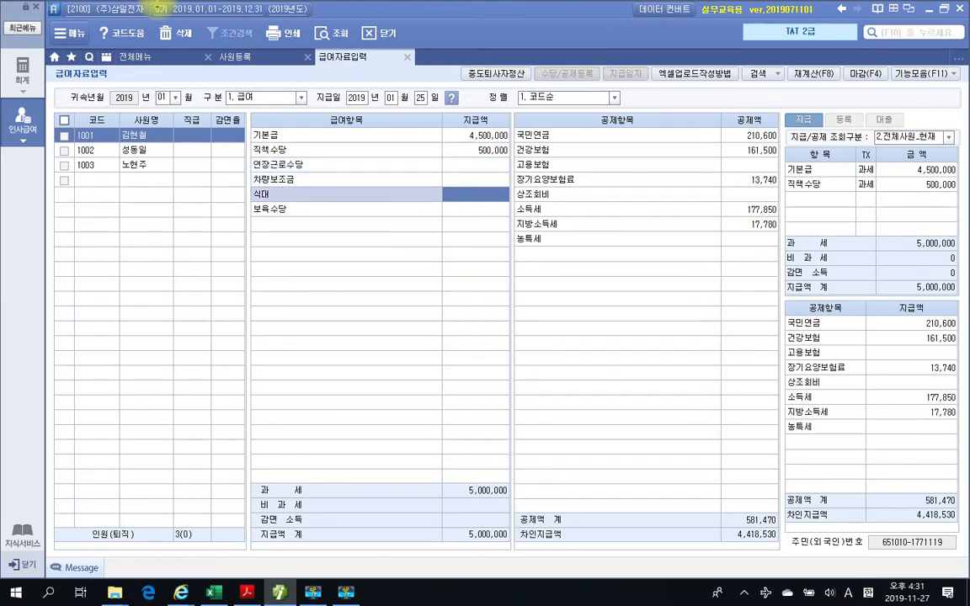
{"action": "key", "text": "Return"}
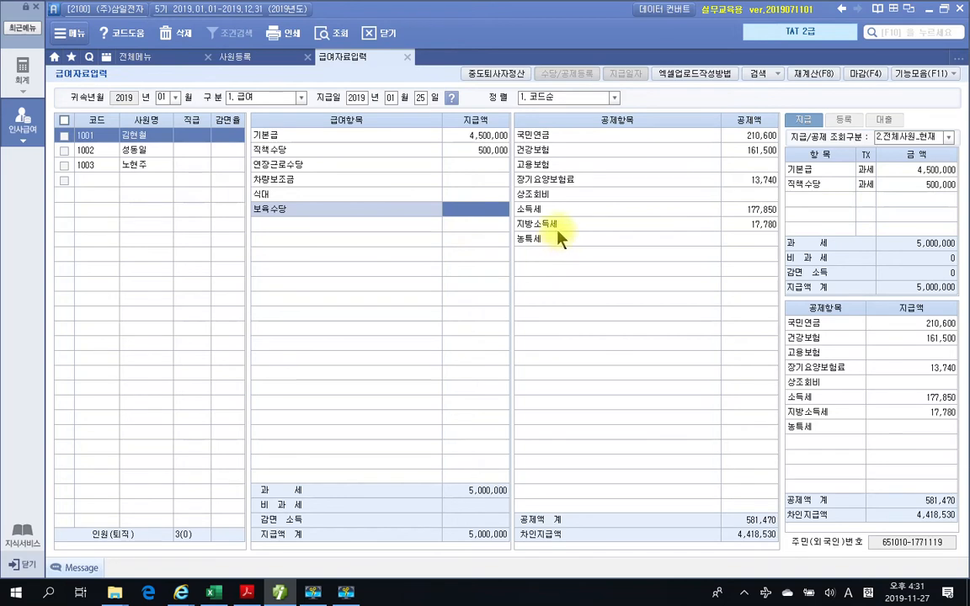
- Look up employee 1001's 상조회비 in the textbook's 급여대장 and enter a deduction of 20,000 in SmartA
{"action": "left_click", "coordinate": [749, 194]}
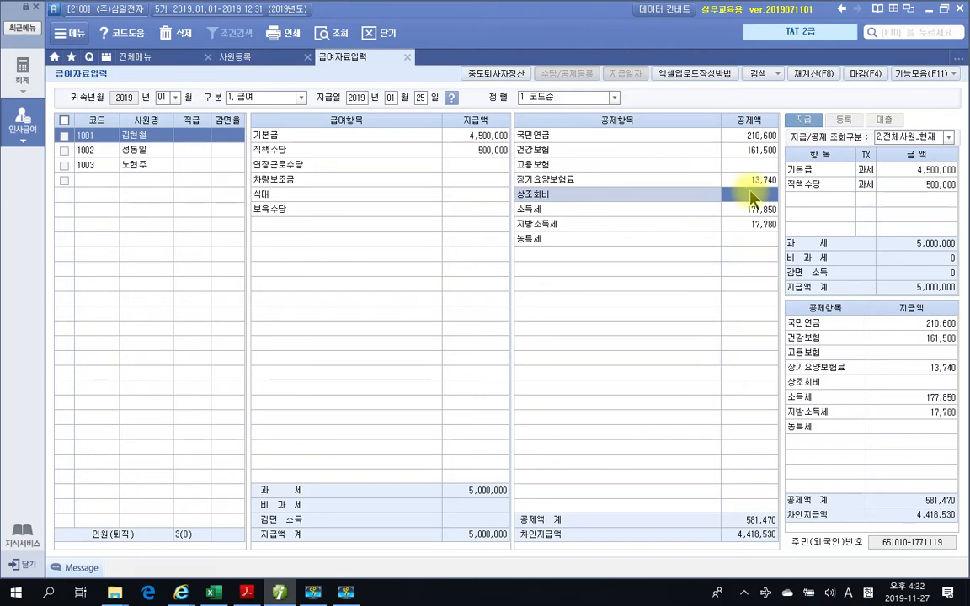
{"action": "left_click", "coordinate": [247, 592]}
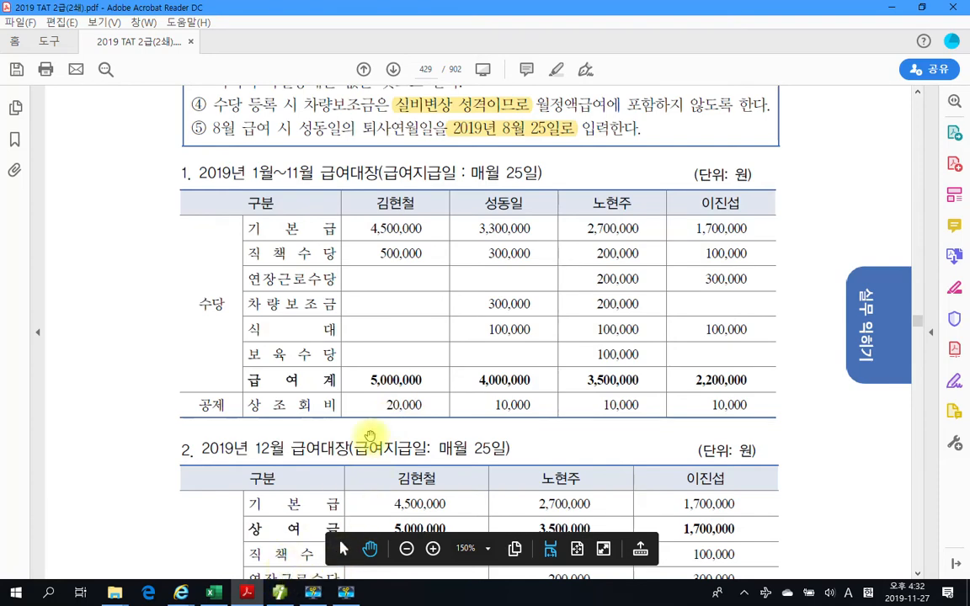
{"action": "left_click", "coordinate": [277, 593]}
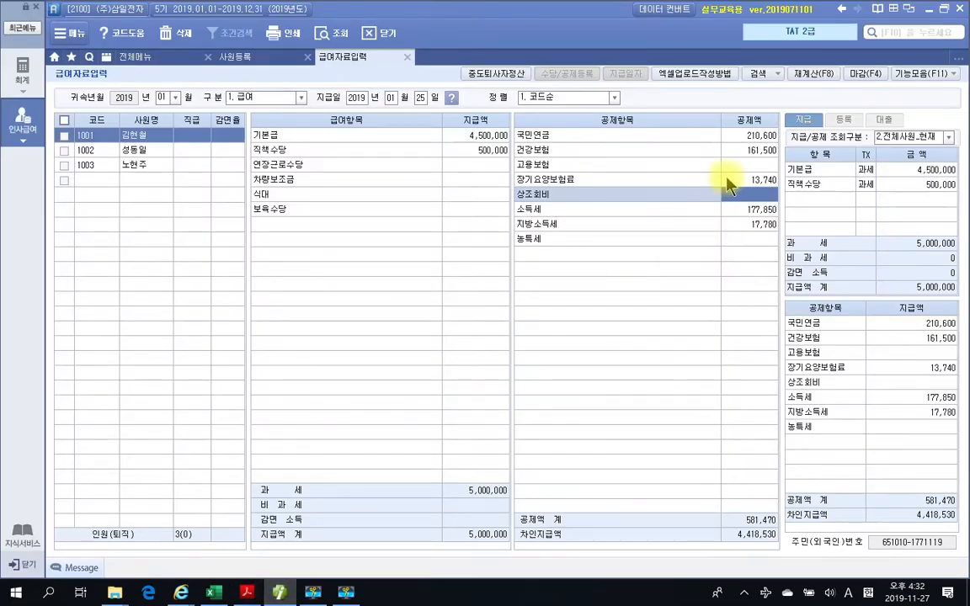
{"action": "left_click", "coordinate": [760, 194]}
{"action": "type", "text": "200000"}
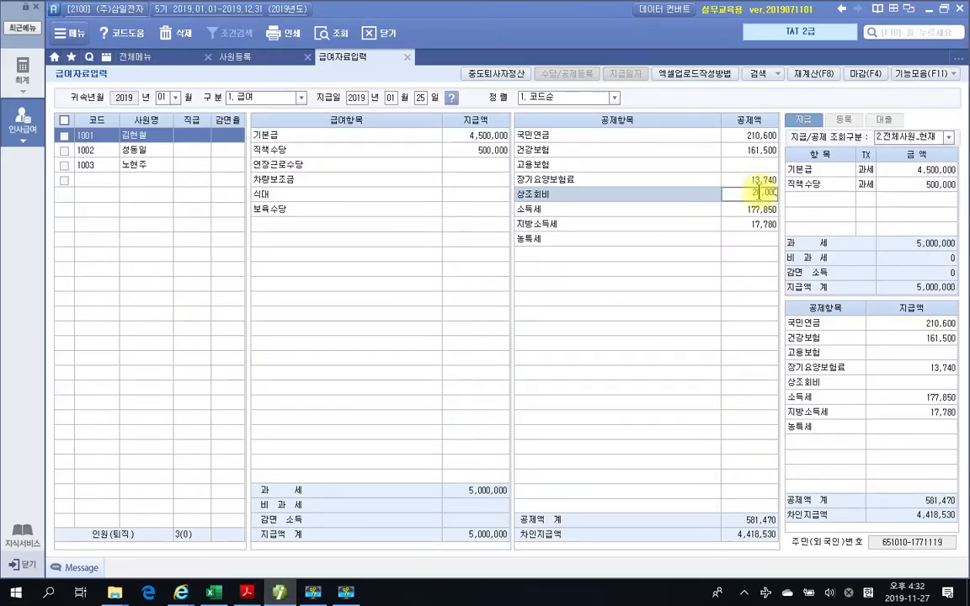
{"action": "key", "text": "Return"}
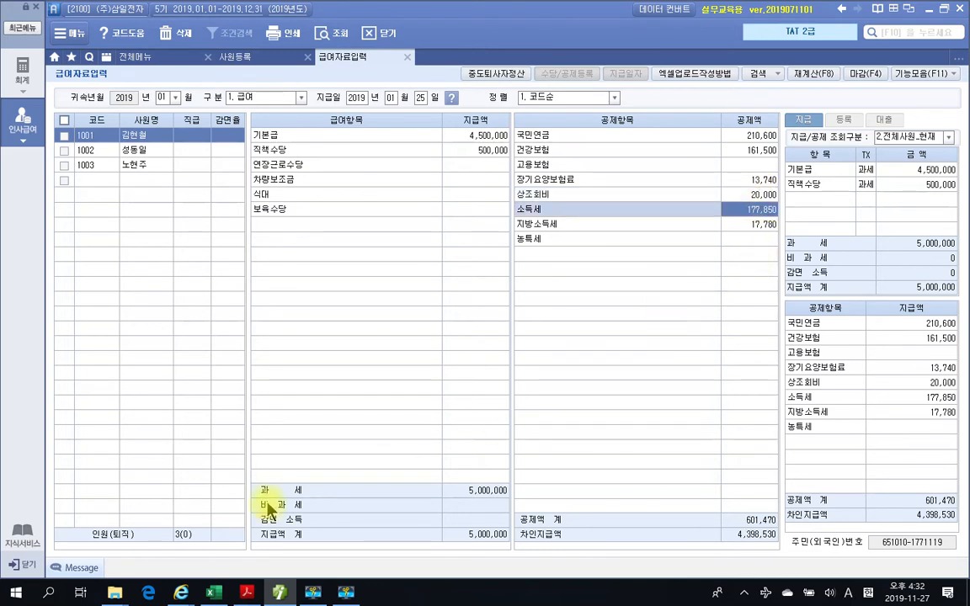
- Review employee 1001's 과세 and 지급액 totals, 차인지급액, and the deduction items from 국민연금 through 지방소득세
{"action": "mouse_move", "coordinate": [248, 477]}
{"action": "left_mouse_down"}
{"action": "mouse_move", "coordinate": [417, 556]}
{"action": "mouse_move", "coordinate": [536, 554]}
{"action": "left_mouse_up"}
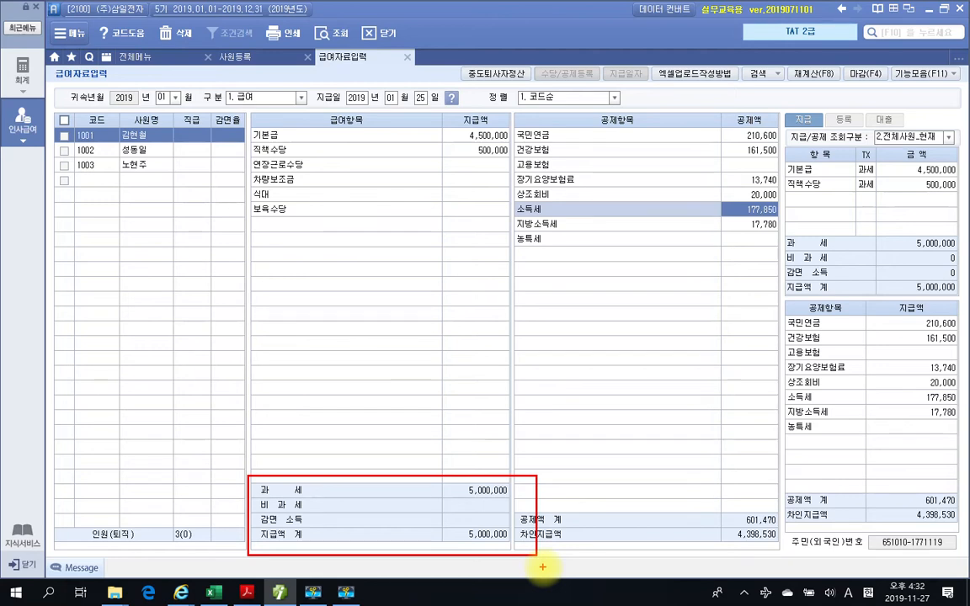
{"action": "left_click_drag", "start_coordinate": [458, 503], "coordinate": [515, 498]}
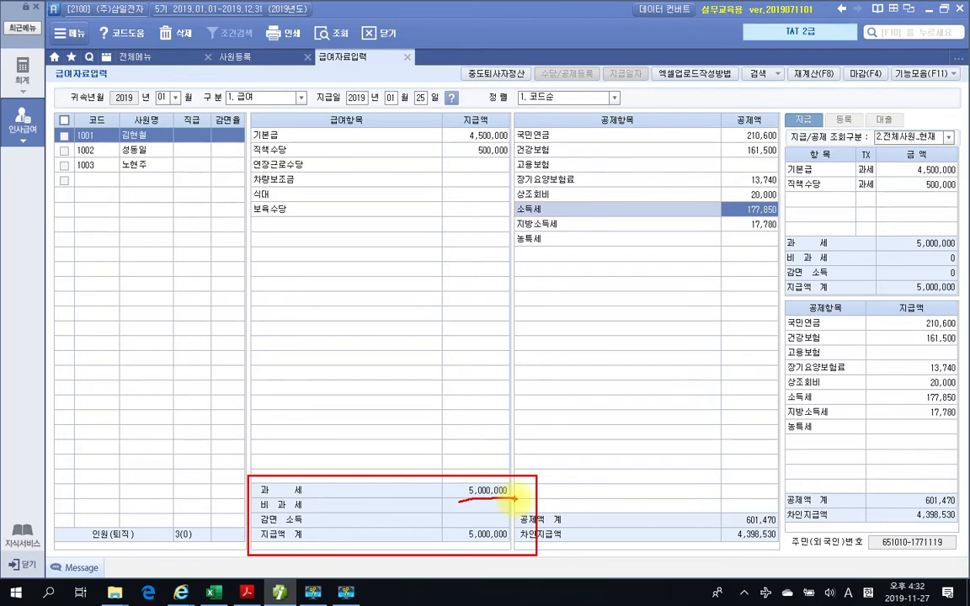
{"action": "mouse_move", "coordinate": [740, 495]}
{"action": "left_mouse_down"}
{"action": "mouse_move", "coordinate": [743, 531]}
{"action": "mouse_move", "coordinate": [768, 496]}
{"action": "mouse_move", "coordinate": [729, 503]}
{"action": "left_mouse_up"}
{"action": "key", "text": "Escape"}
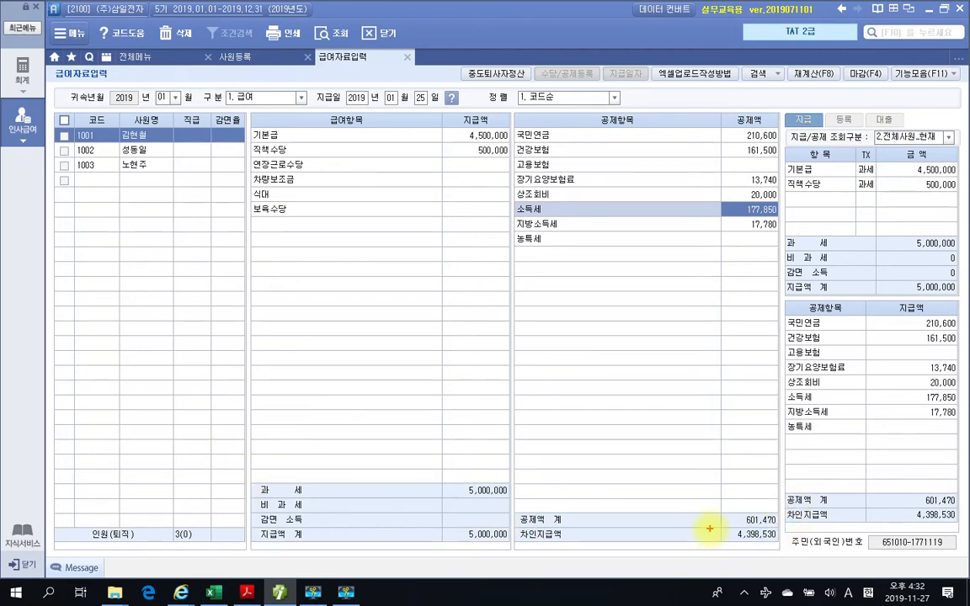
{"action": "mouse_move", "coordinate": [707, 525]}
{"action": "left_mouse_down"}
{"action": "mouse_move", "coordinate": [731, 545]}
{"action": "mouse_move", "coordinate": [788, 548]}
{"action": "left_mouse_up"}
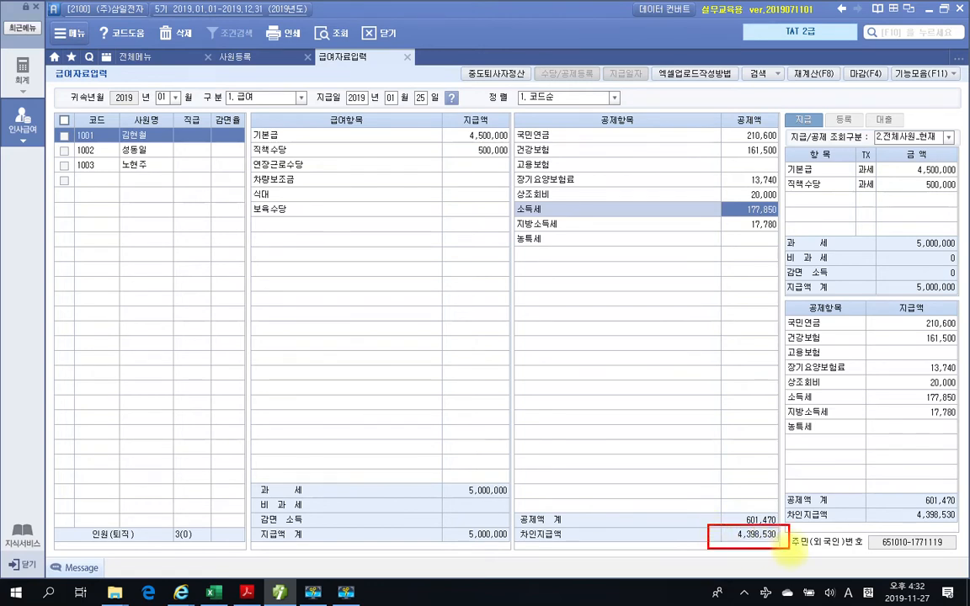
{"action": "mouse_move", "coordinate": [661, 532]}
{"action": "left_mouse_down"}
{"action": "mouse_move", "coordinate": [667, 543]}
{"action": "mouse_move", "coordinate": [682, 534]}
{"action": "left_mouse_up"}
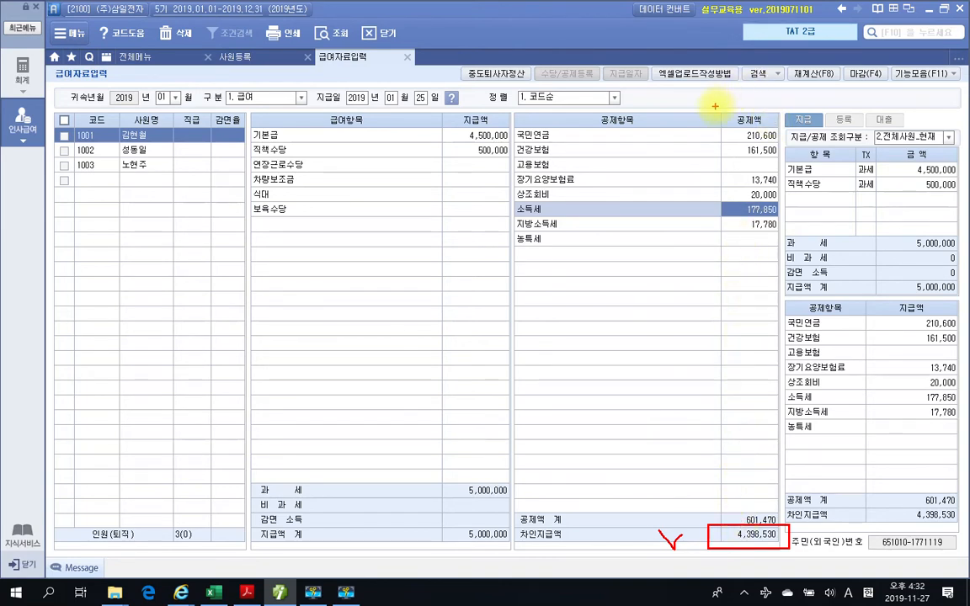
{"action": "mouse_move", "coordinate": [511, 123]}
{"action": "left_mouse_down"}
{"action": "mouse_move", "coordinate": [556, 158]}
{"action": "mouse_move", "coordinate": [807, 223]}
{"action": "mouse_move", "coordinate": [784, 233]}
{"action": "left_mouse_up"}
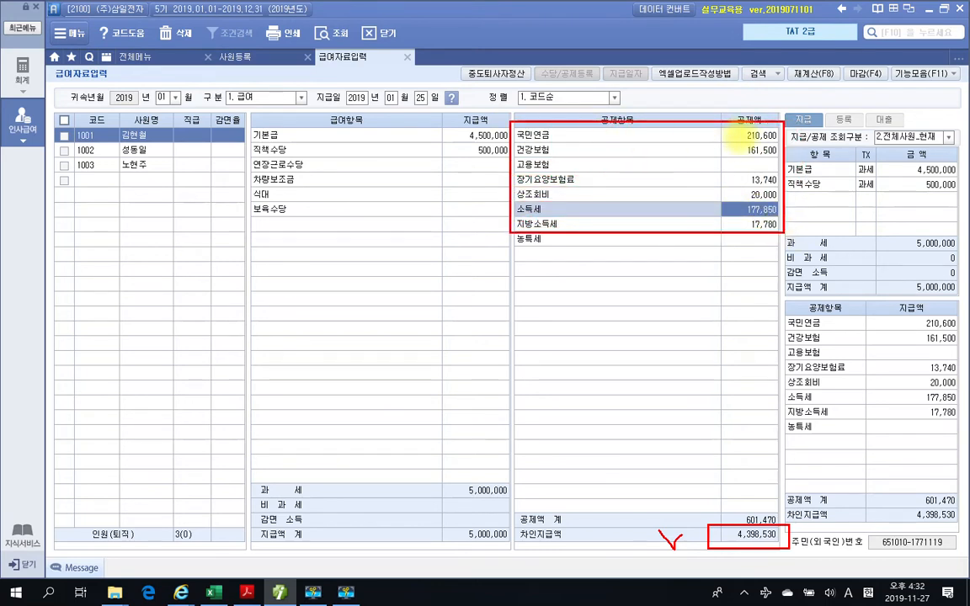
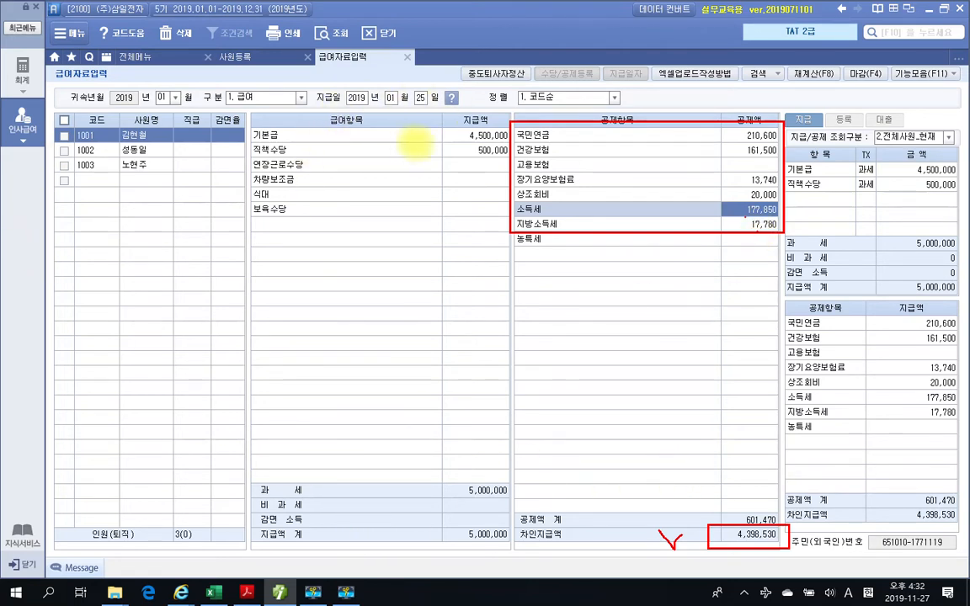
- Check the textbook's 급여대장 and enter employee 1002's 기본급 of 3,300,000 and 직책수당 of 300,000, leaving 연장근로수당 blank
{"action": "key", "text": "Escape"}
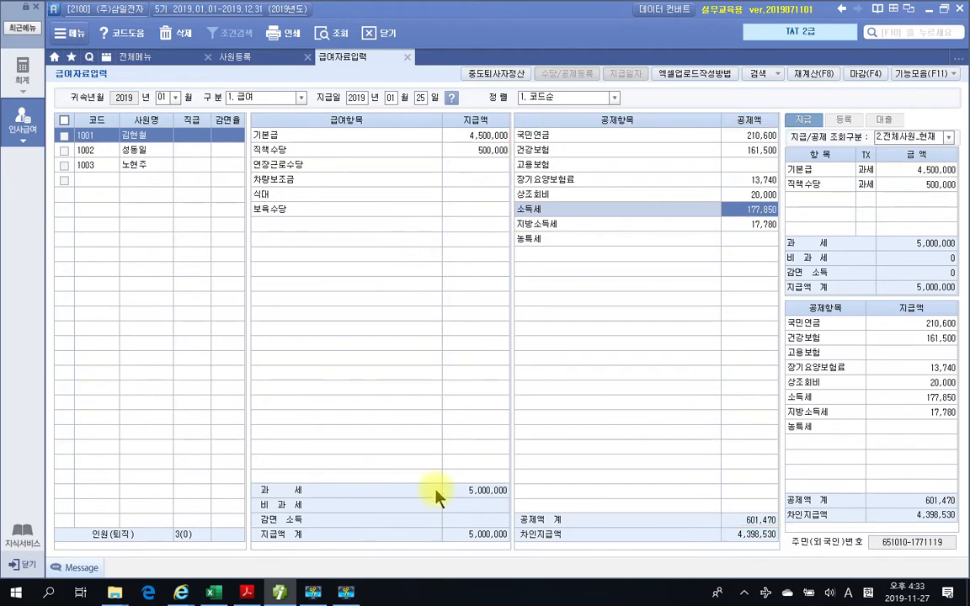
{"action": "left_click", "coordinate": [130, 150]}
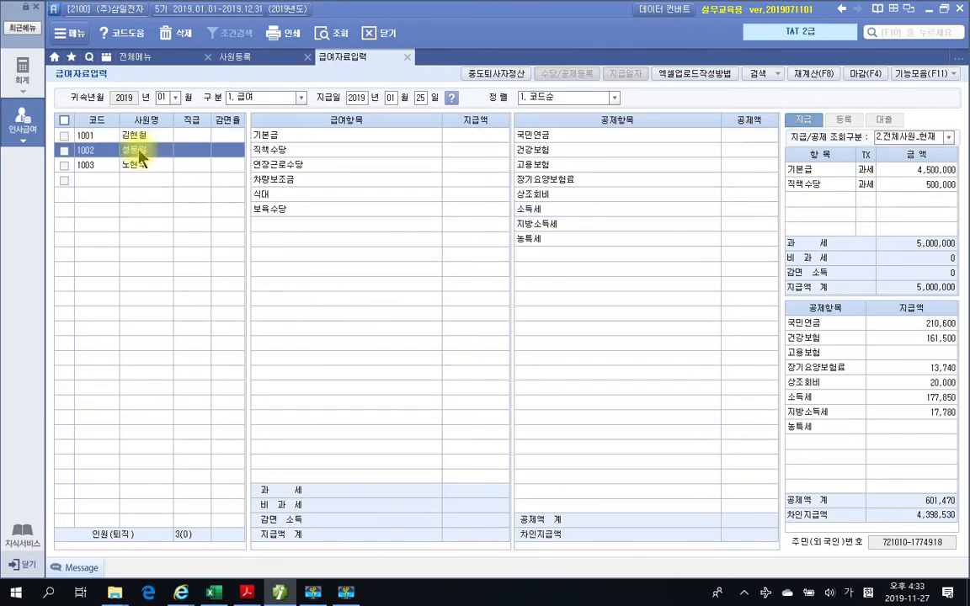
{"action": "left_click", "coordinate": [453, 138]}
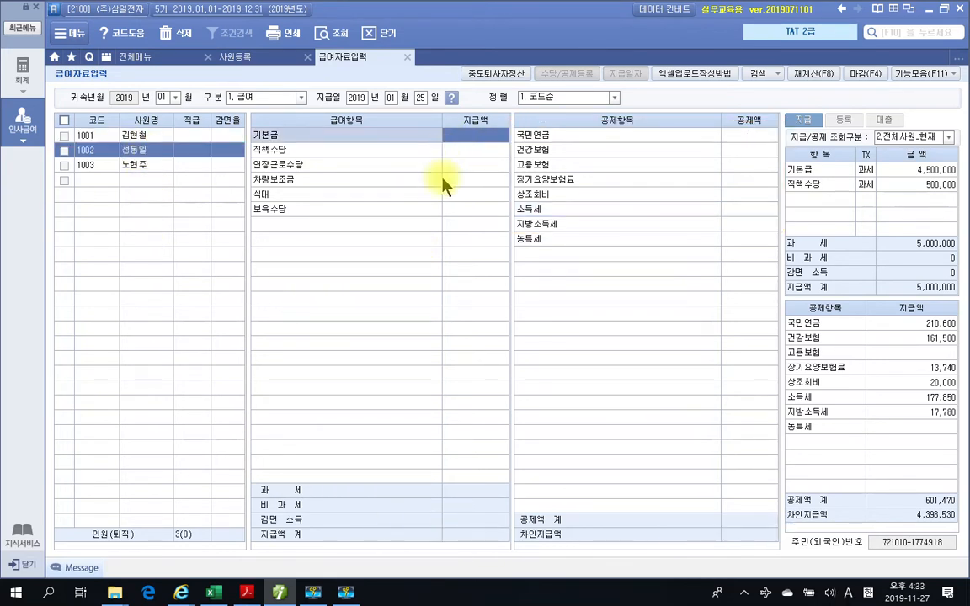
{"action": "left_click", "coordinate": [256, 596]}
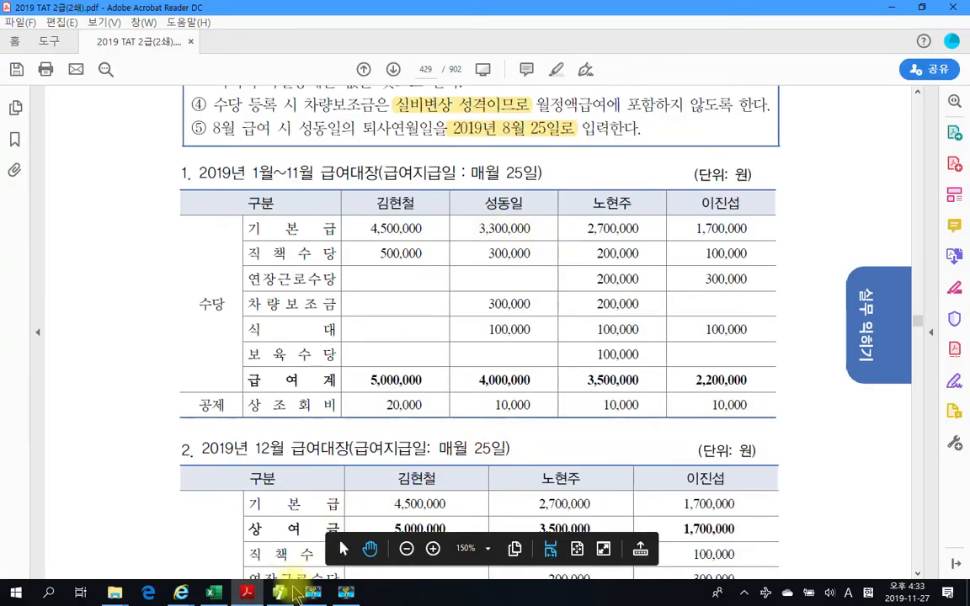
{"action": "left_click", "coordinate": [282, 592]}
{"action": "type", "text": "3300000"}
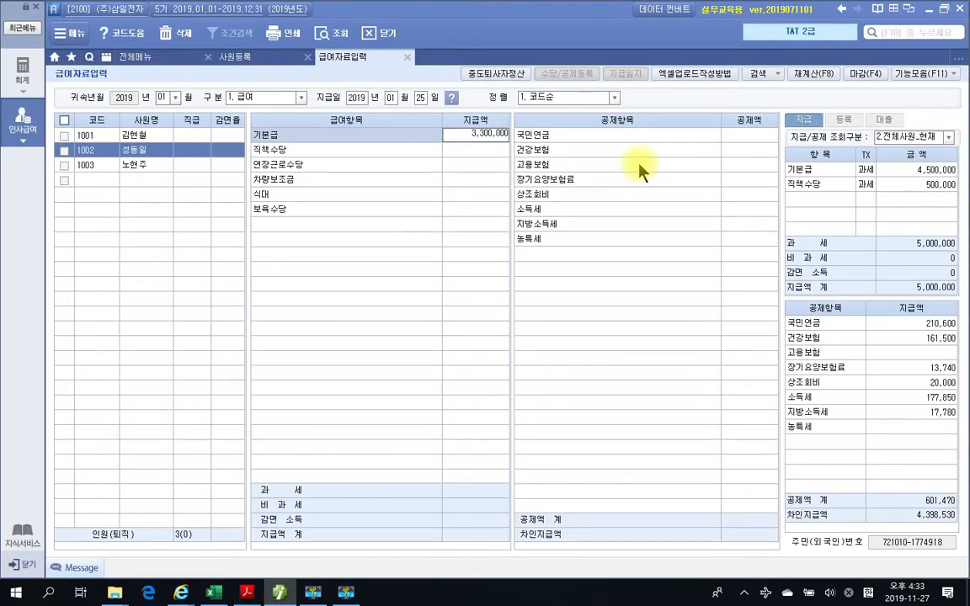
{"action": "key", "text": "Return"}
{"action": "type", "text": "300000"}
{"action": "key", "text": "Return"}
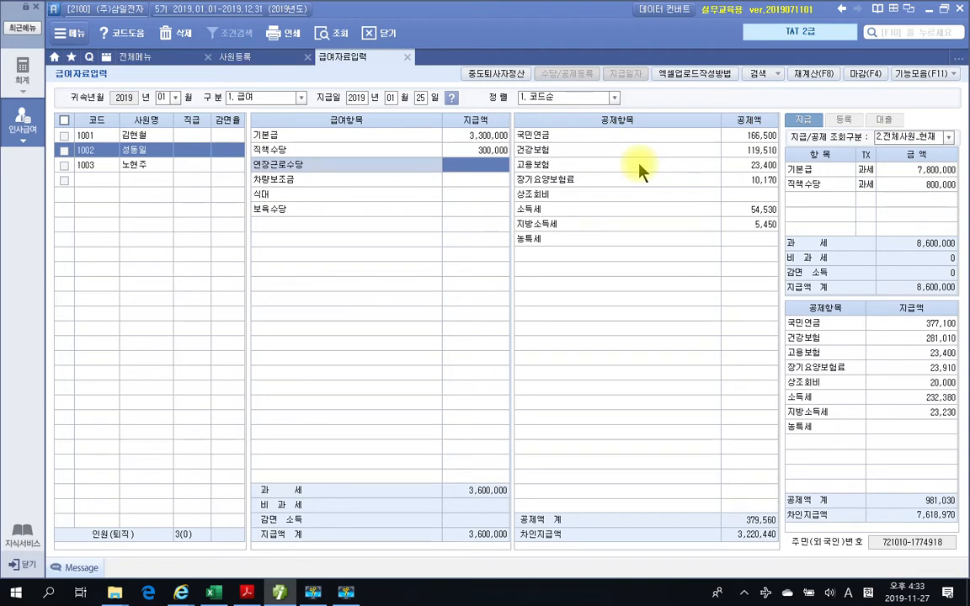
{"action": "key", "text": "Return"}
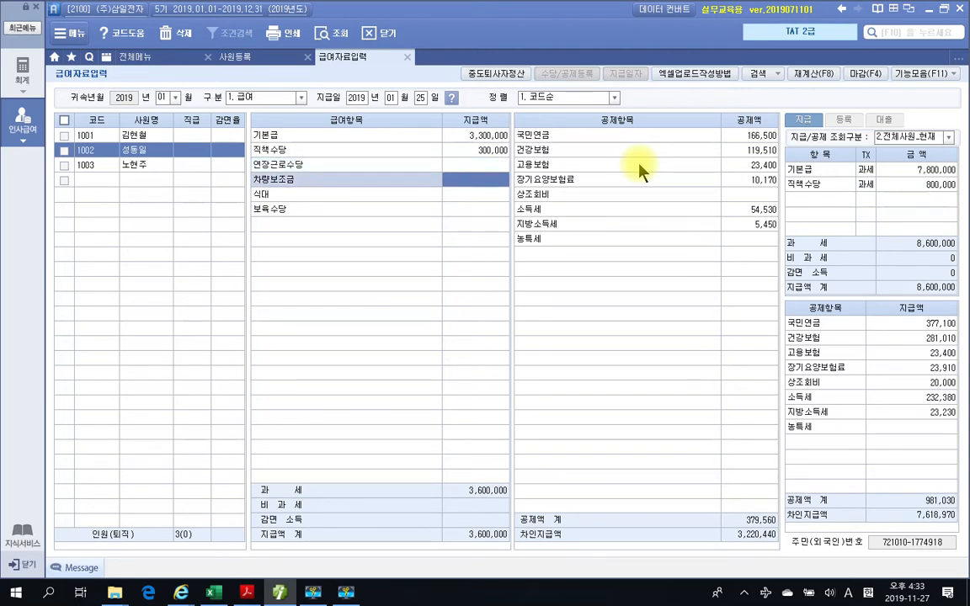
- Recheck the textbook's 급여대장 and enter employee 1002's 차량보조금 of 300,000 and 식대 of 100,000
{"action": "left_click", "coordinate": [245, 593]}
{"action": "left_click", "coordinate": [245, 593]}
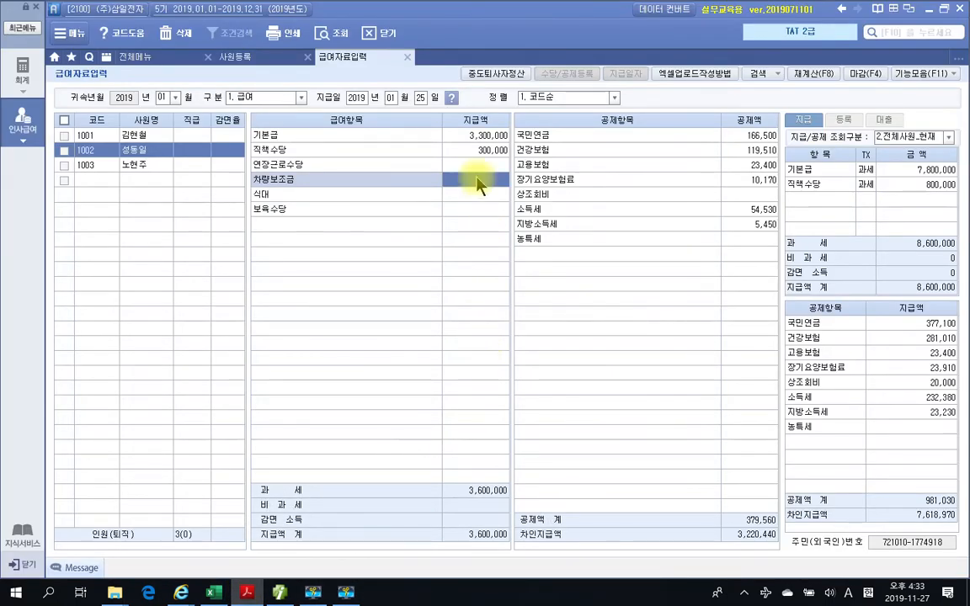
{"action": "left_click", "coordinate": [476, 179]}
{"action": "type", "text": "300"}
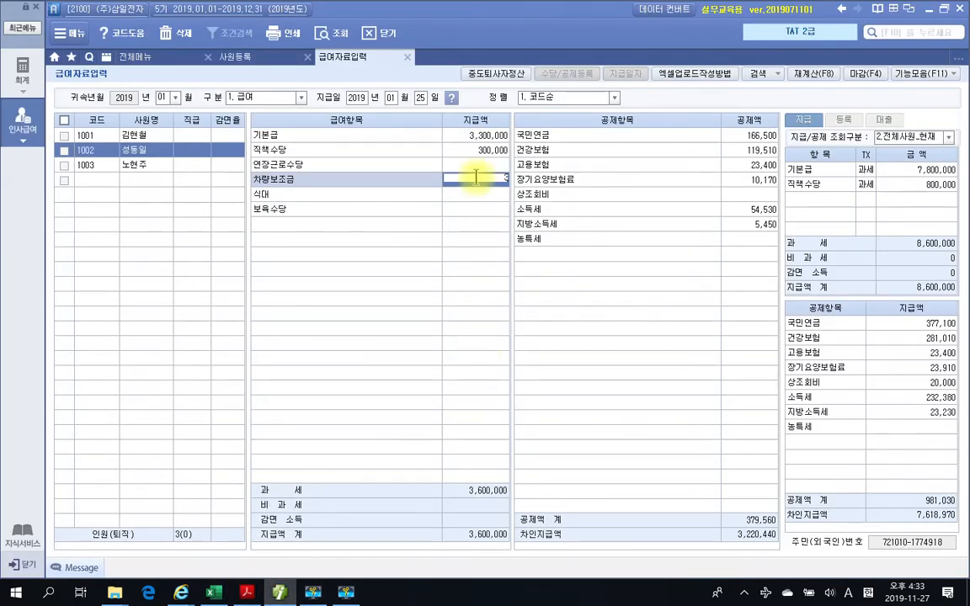
{"action": "key", "text": "Return"}
{"action": "type", "text": "1000000"}
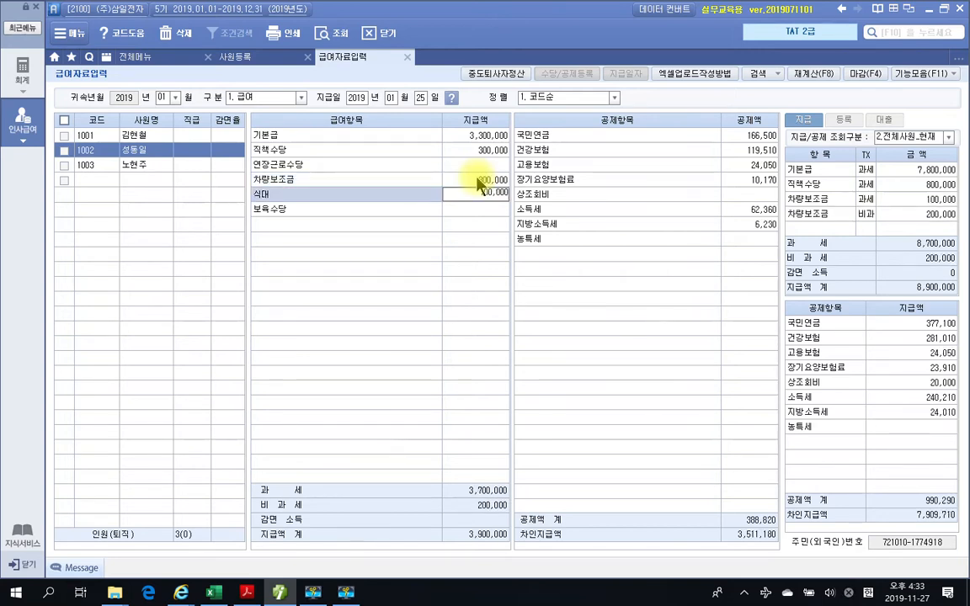
{"action": "key", "text": "Return"}
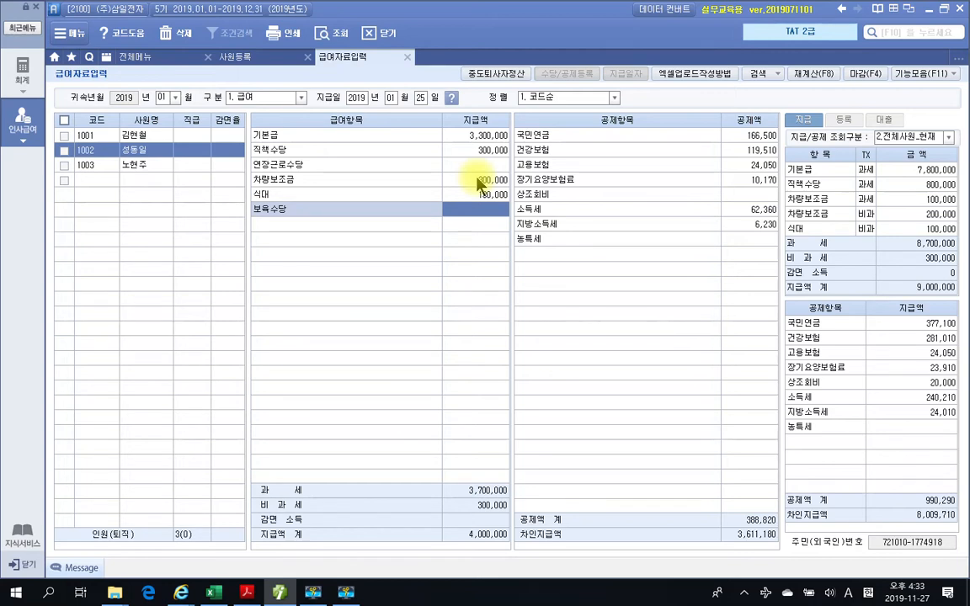
- Enter a 상조회비 deduction of 10,000 for employee 1002
{"action": "left_click", "coordinate": [733, 197]}
{"action": "type", "text": "100000"}
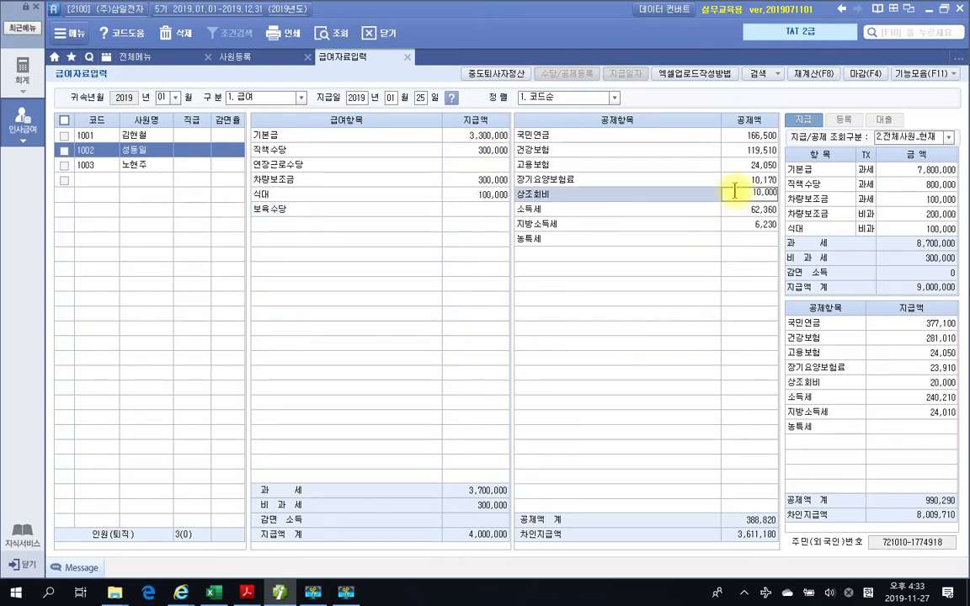
{"action": "key", "text": "Return"}
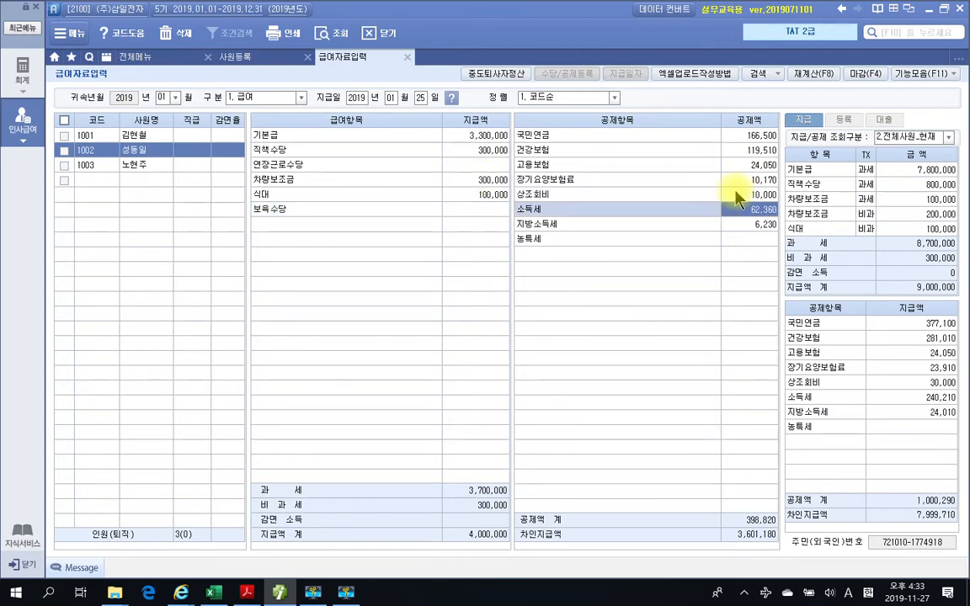
{"action": "left_click", "coordinate": [741, 196]}
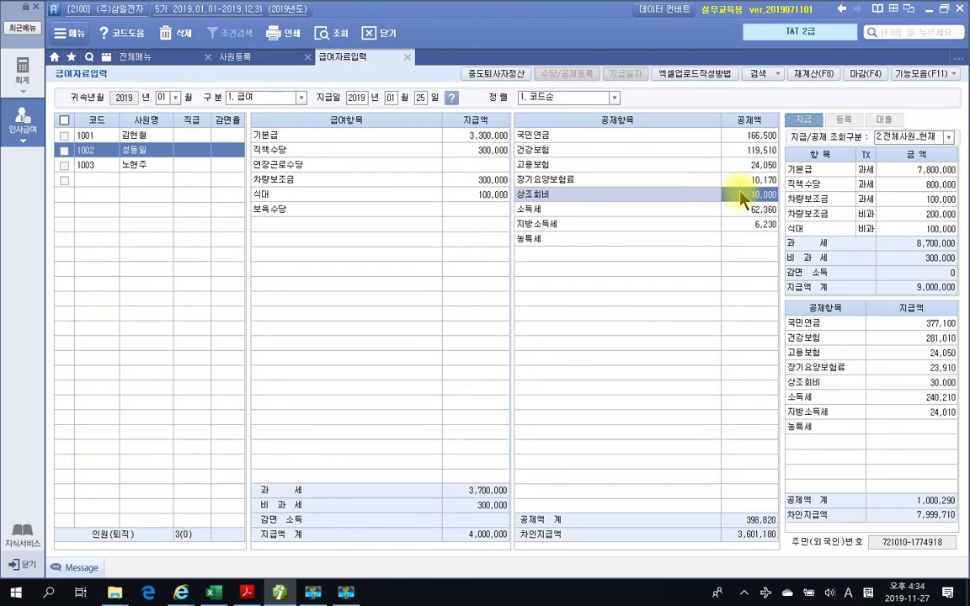
- Compare employee 1002's entries with the textbook's 급여대장, then review the 과세, 비과세 and 지급액 totals, 차인지급액 and deduction items in SmartA
{"action": "left_click", "coordinate": [248, 592]}
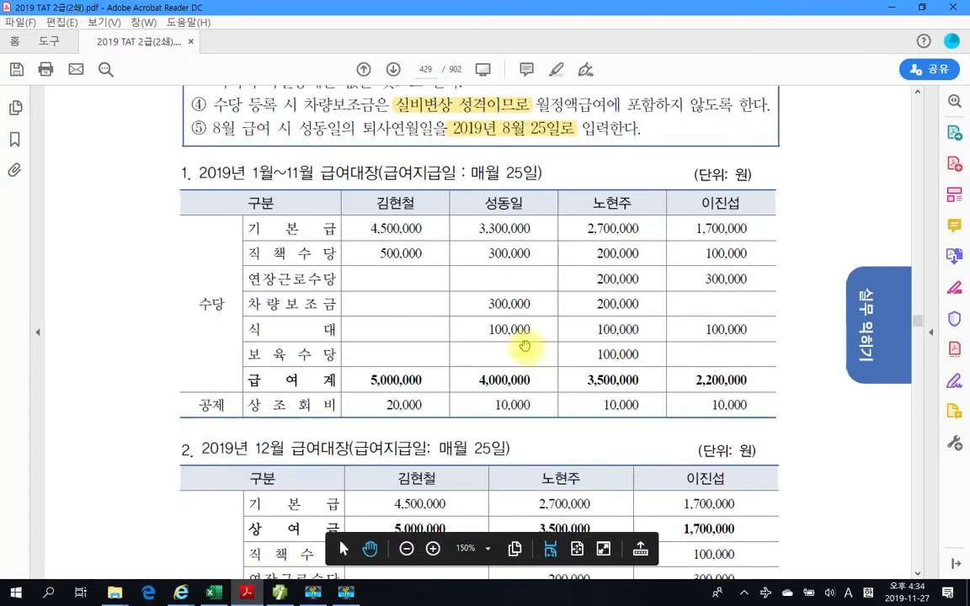
{"action": "left_click", "coordinate": [280, 593]}
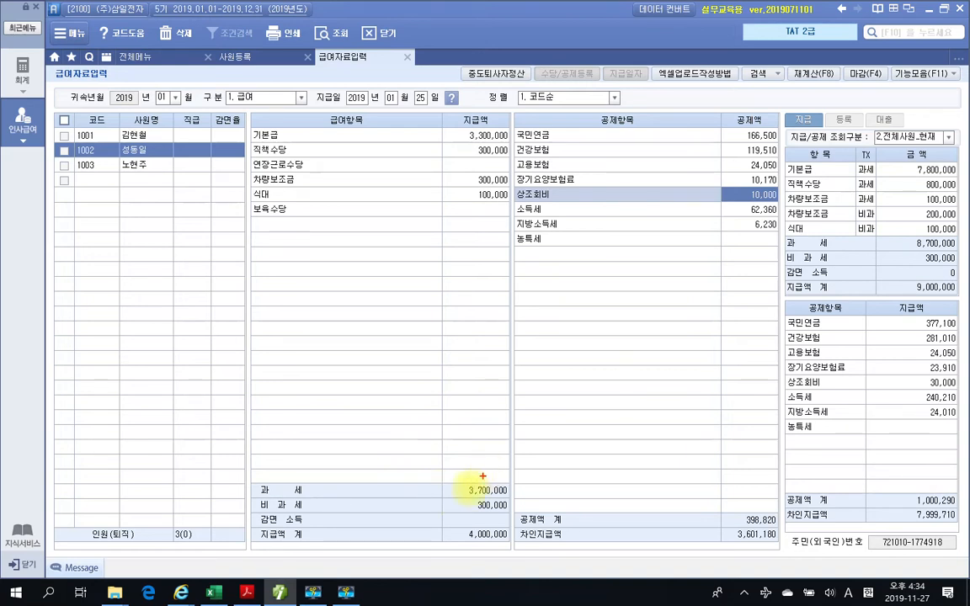
{"action": "left_click_drag", "start_coordinate": [438, 483], "coordinate": [519, 497]}
{"action": "left_click_drag", "start_coordinate": [439, 499], "coordinate": [522, 513]}
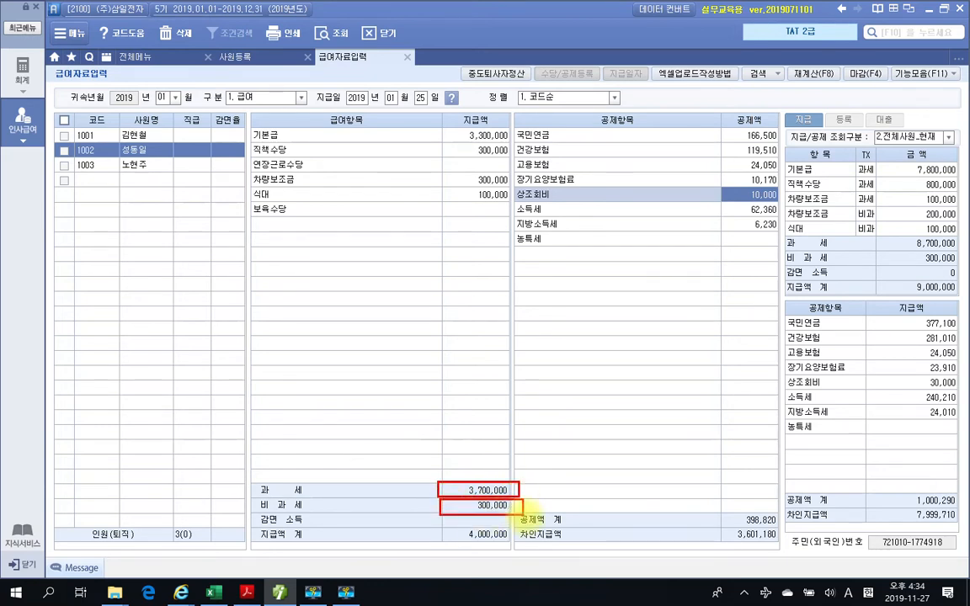
{"action": "left_click_drag", "start_coordinate": [431, 542], "coordinate": [510, 543]}
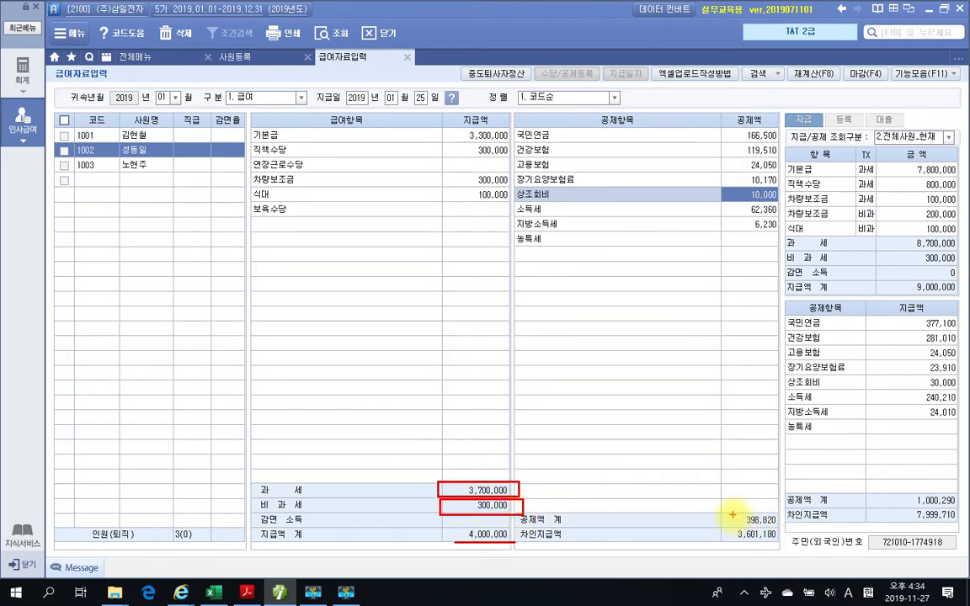
{"action": "mouse_move", "coordinate": [732, 516]}
{"action": "left_mouse_down"}
{"action": "mouse_move", "coordinate": [740, 511]}
{"action": "mouse_move", "coordinate": [747, 542]}
{"action": "mouse_move", "coordinate": [788, 540]}
{"action": "left_mouse_up"}
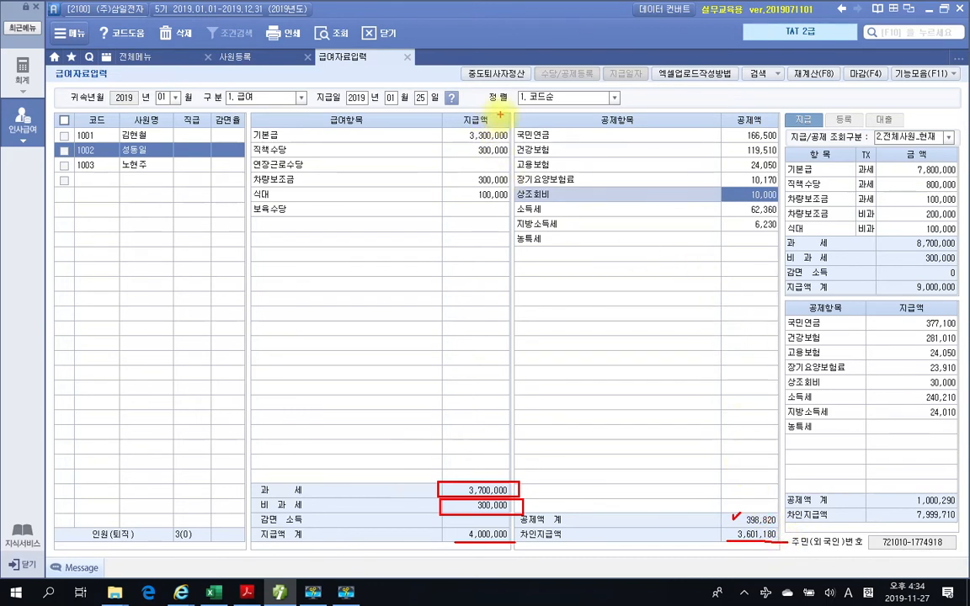
{"action": "mouse_move", "coordinate": [516, 119]}
{"action": "left_mouse_down"}
{"action": "mouse_move", "coordinate": [693, 238]}
{"action": "mouse_move", "coordinate": [781, 244]}
{"action": "mouse_move", "coordinate": [779, 230]}
{"action": "left_mouse_up"}
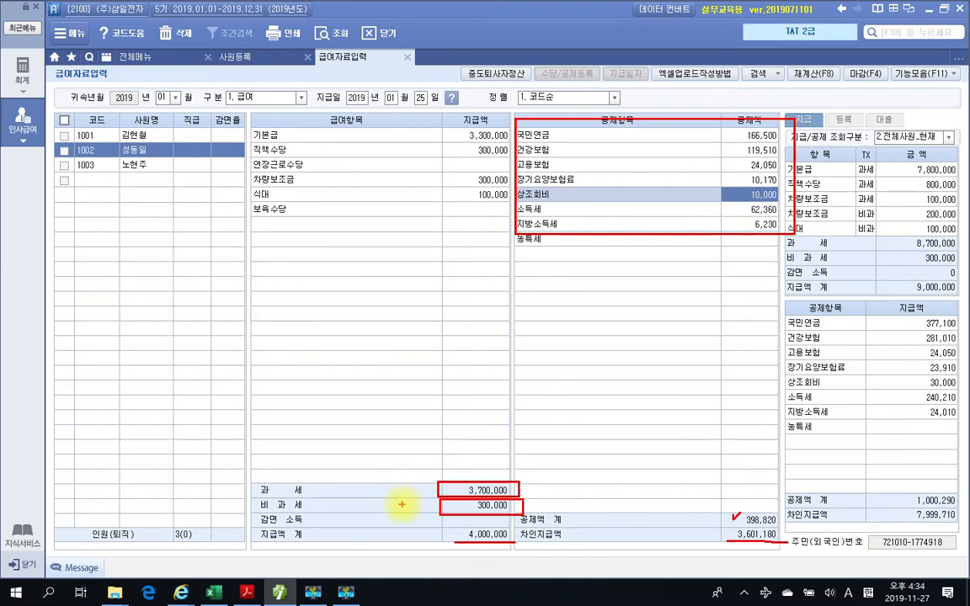
- Trace employee 1002's 비과세 total back to the 차량보조금 and 식대 entries
{"action": "left_click_drag", "start_coordinate": [406, 507], "coordinate": [423, 503]}
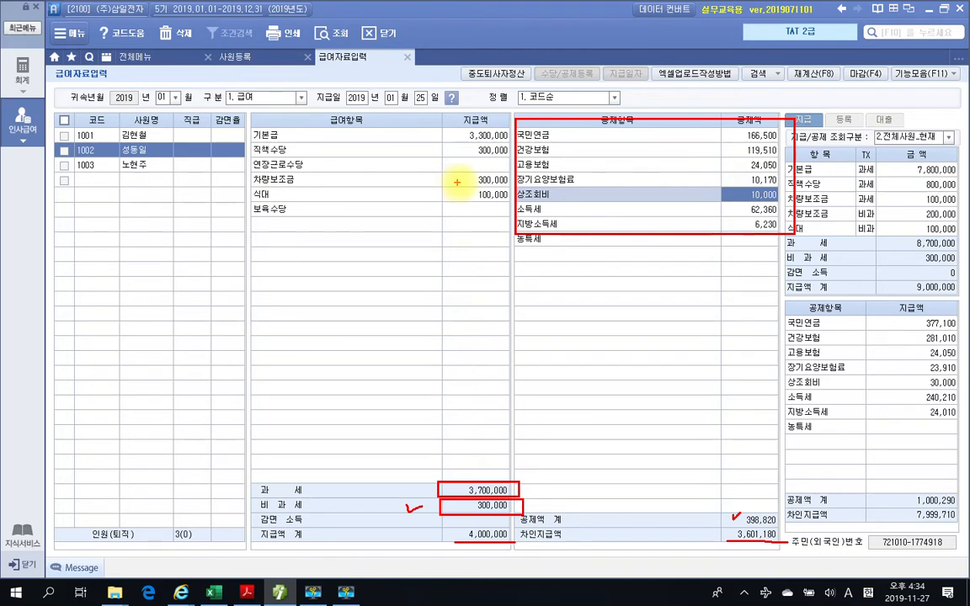
{"action": "mouse_move", "coordinate": [463, 180]}
{"action": "left_mouse_down"}
{"action": "mouse_move", "coordinate": [424, 181]}
{"action": "mouse_move", "coordinate": [433, 195]}
{"action": "mouse_move", "coordinate": [411, 199]}
{"action": "left_mouse_up"}
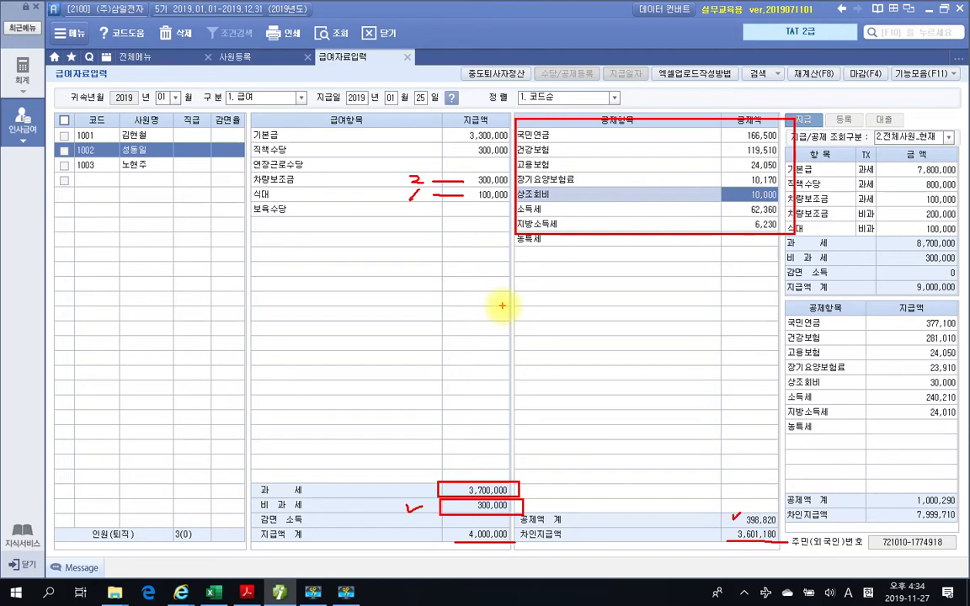
{"action": "key", "text": "Escape"}
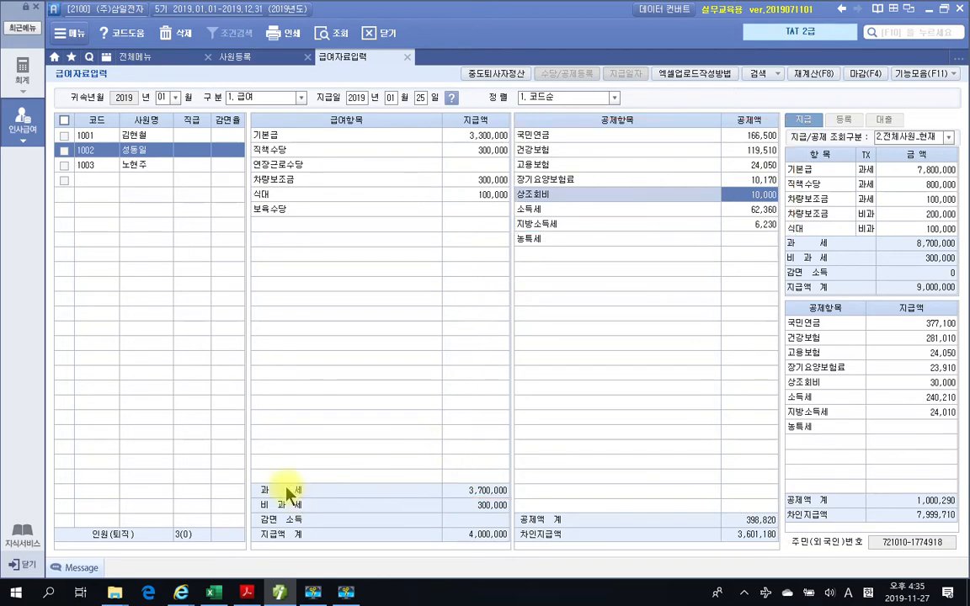
- Check the textbook's 급여대장 and enter employee 1003's 기본급 of 2,700,000, 직책수당 of 200,000 and 연장근로수당 of 200,000
{"action": "left_click", "coordinate": [130, 173]}
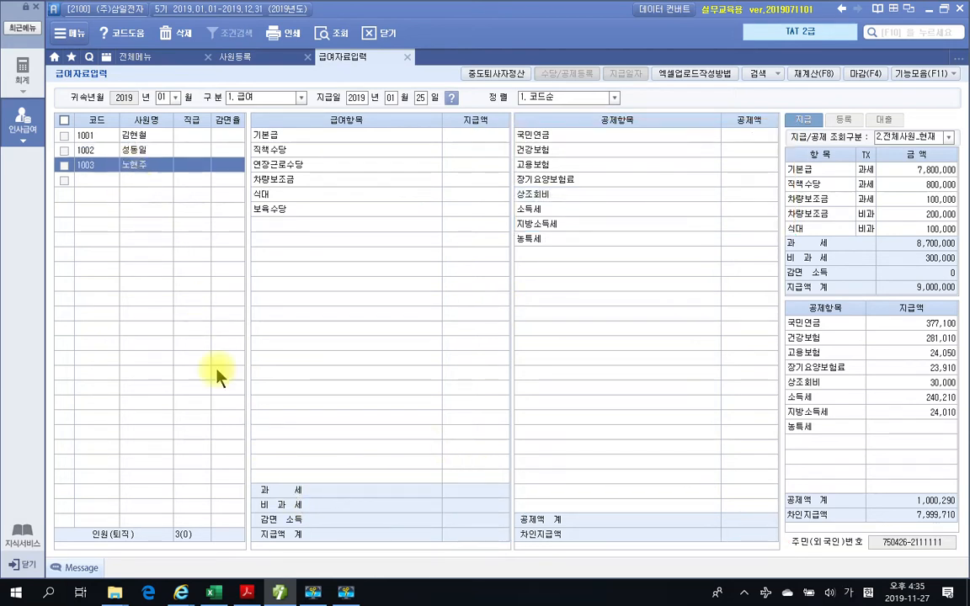
{"action": "left_click", "coordinate": [247, 592]}
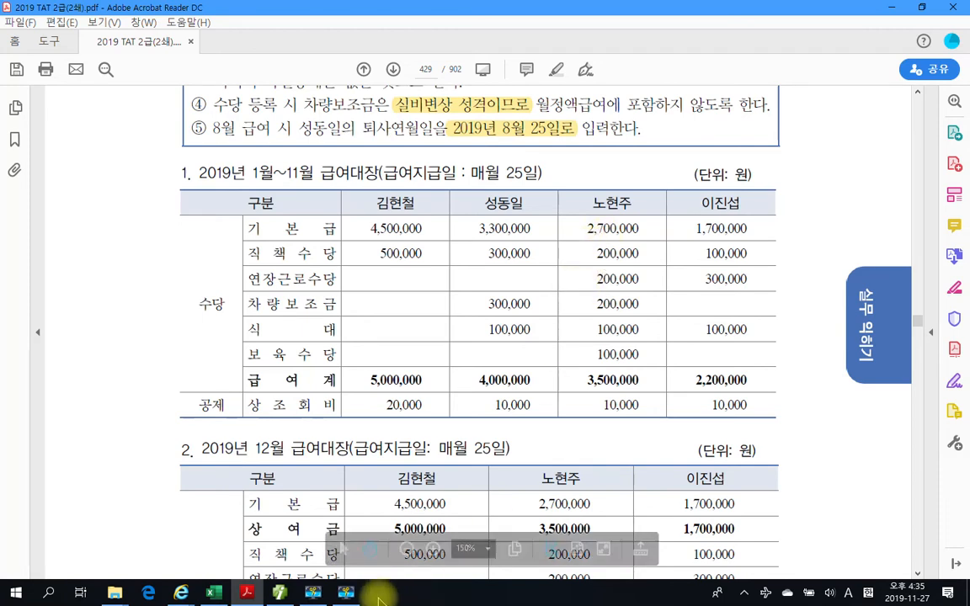
{"action": "mouse_move", "coordinate": [340, 595]}
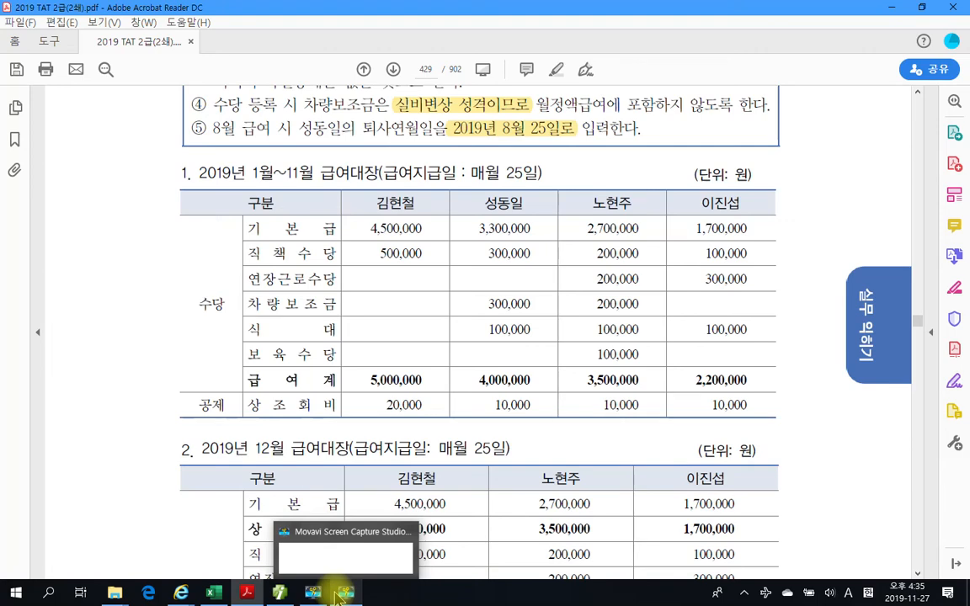
{"action": "left_click", "coordinate": [279, 593]}
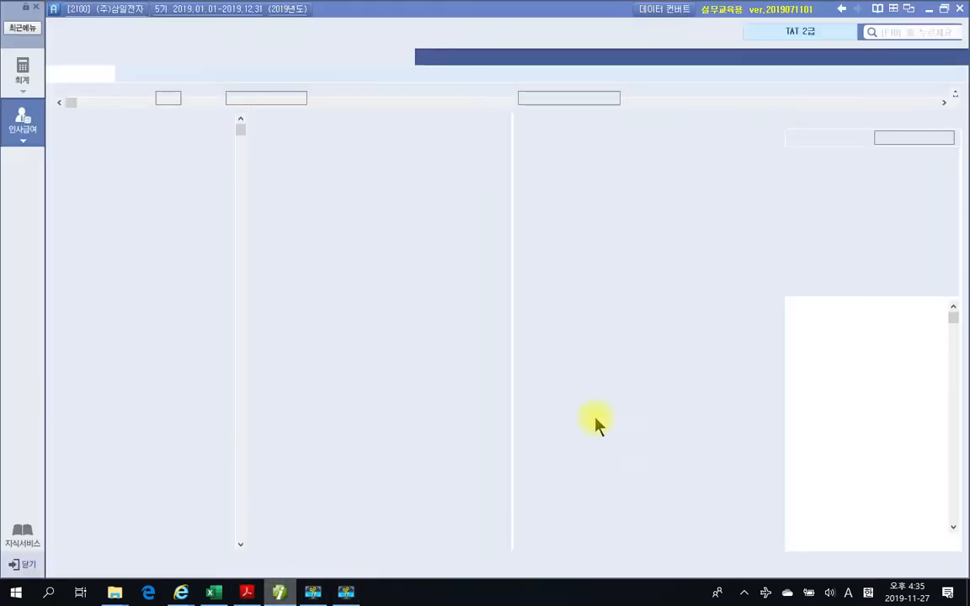
{"action": "left_click", "coordinate": [473, 149]}
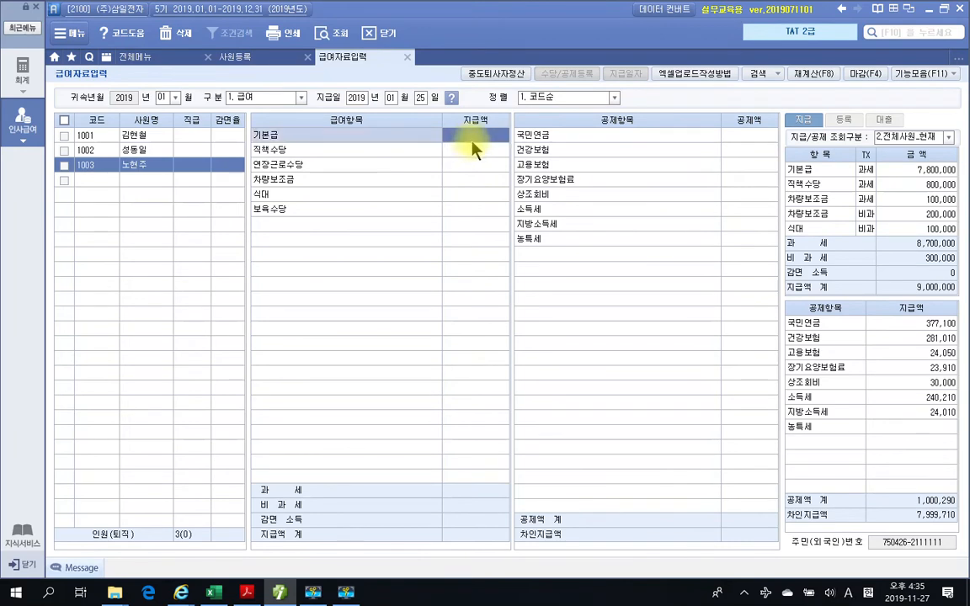
{"action": "type", "text": "2,700,000"}
{"action": "key", "text": "Return"}
{"action": "type", "text": "200,000"}
{"action": "key", "text": "Return"}
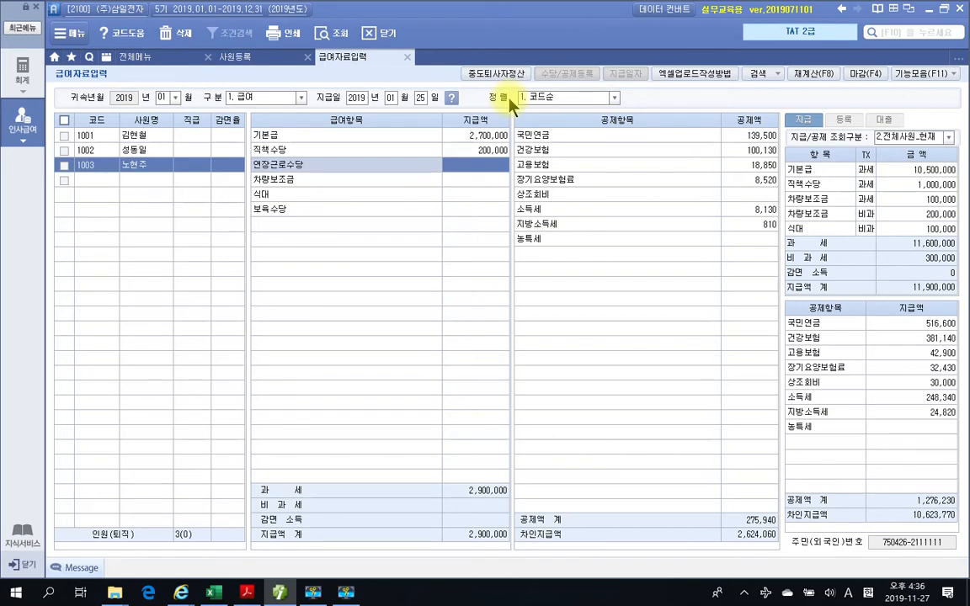
{"action": "type", "text": "2000000"}
{"action": "key", "text": "Return"}
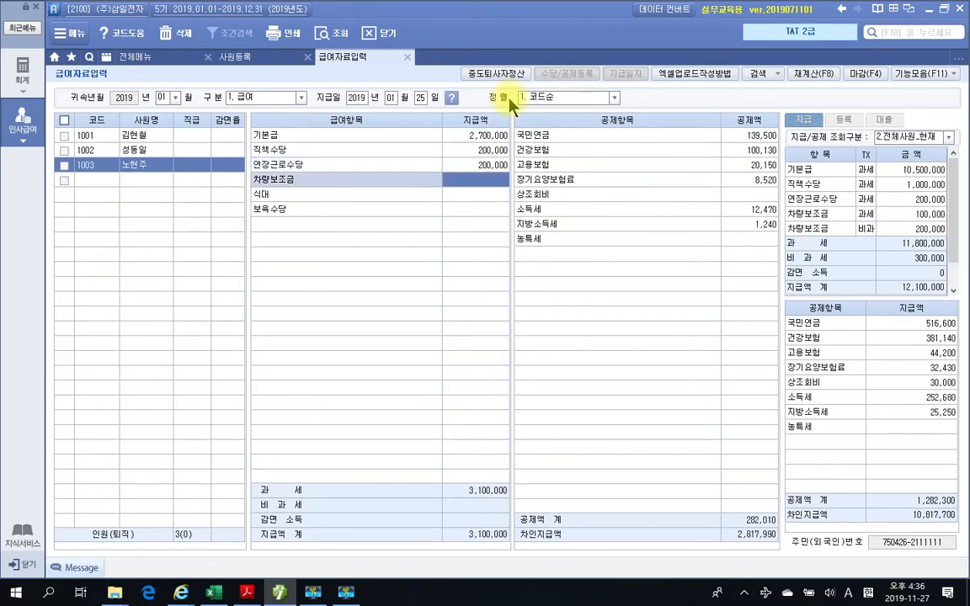
- Enter employee 1003's 차량보조금 of 200,000, 식대 of 100,000 and 보육수당 of 100,000, checking the textbook's 급여대장
{"action": "type", "text": "200,000"}
{"action": "key", "text": "Return"}
{"action": "type", "text": "100000"}
{"action": "key", "text": "Return"}
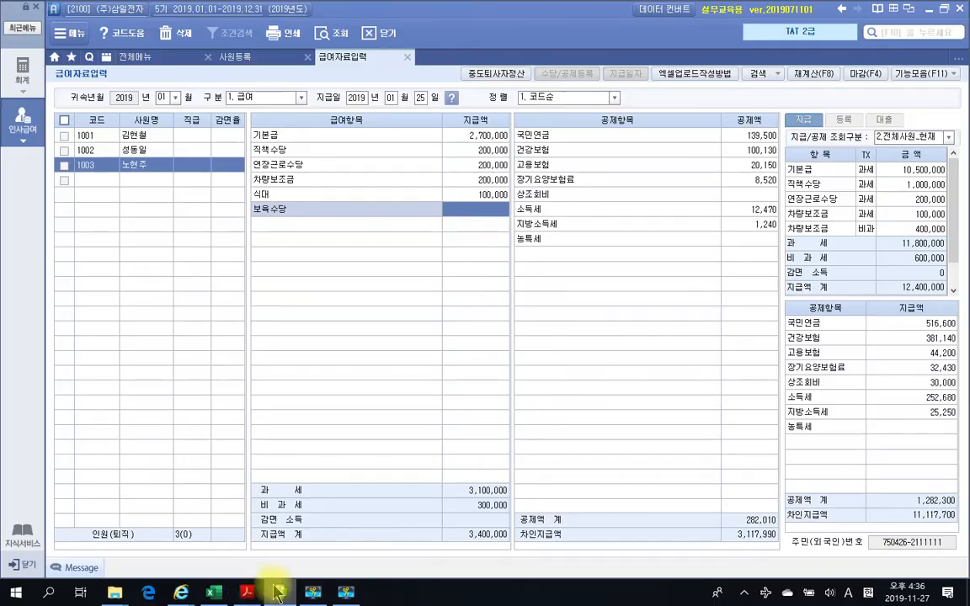
{"action": "left_click", "coordinate": [246, 592]}
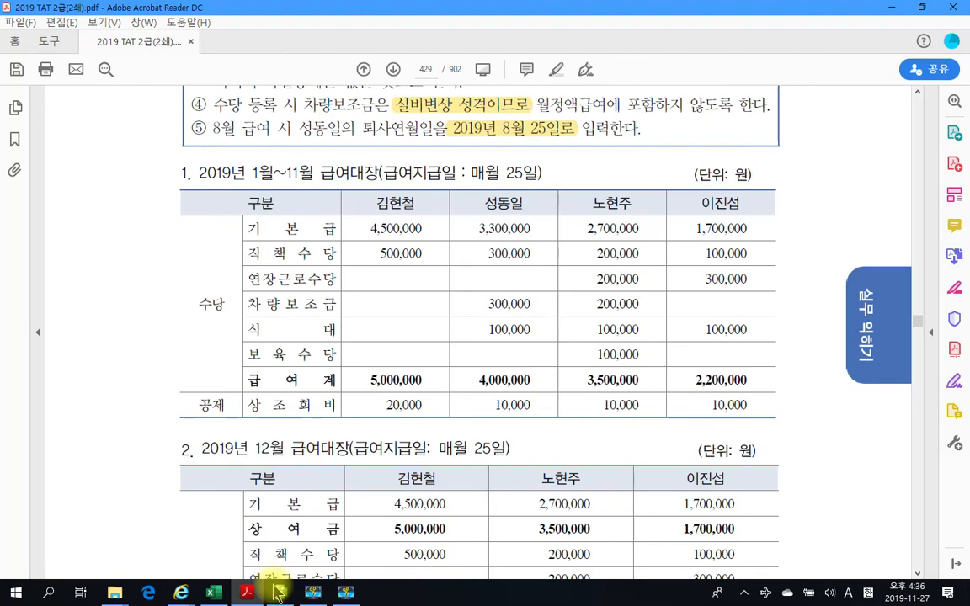
{"action": "left_click", "coordinate": [279, 592]}
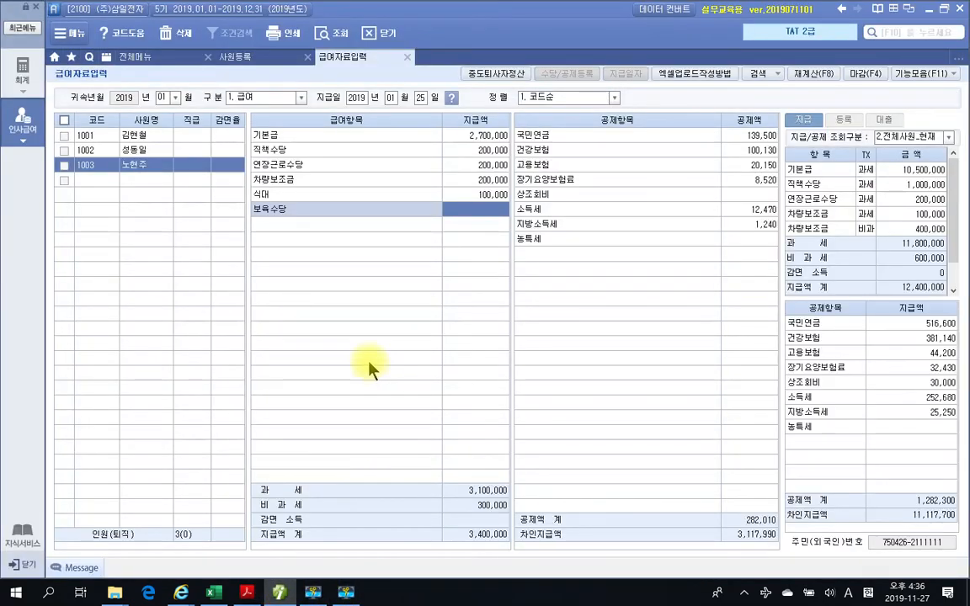
{"action": "type", "text": "100,000"}
{"action": "key", "text": "Return"}
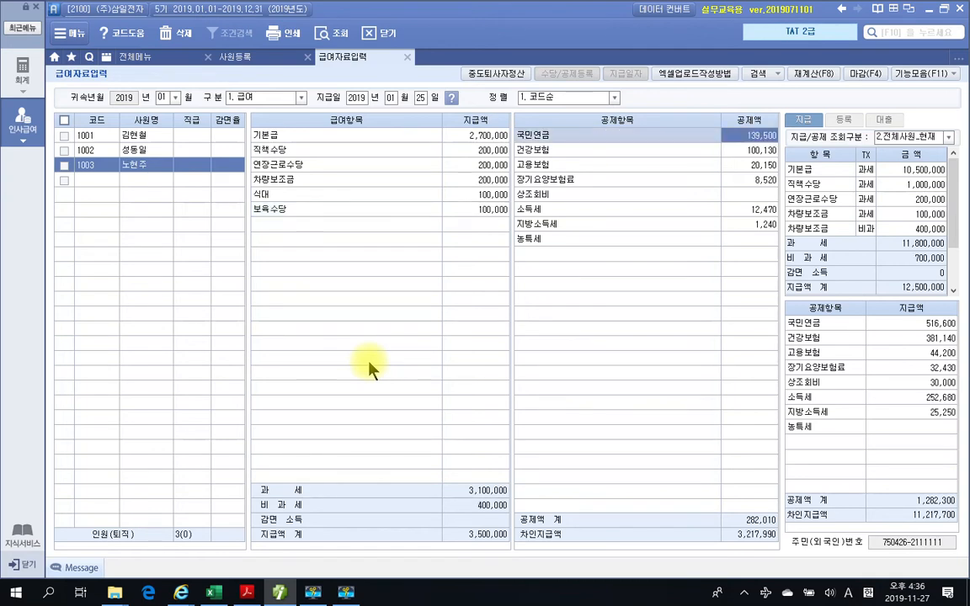
- Enter 10,000 as employee 1003's 상조회비 deduction
{"action": "left_click", "coordinate": [757, 194]}
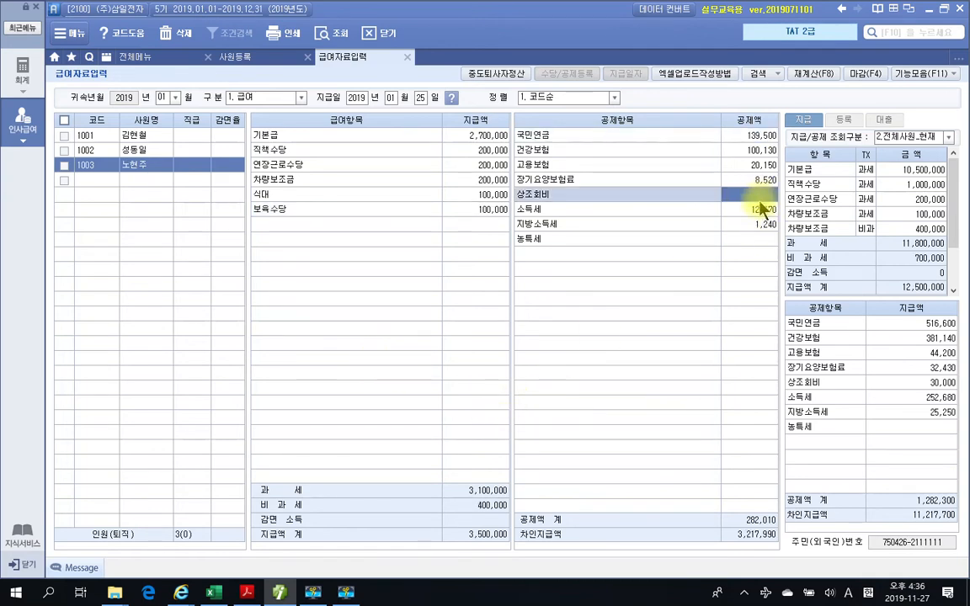
{"action": "type", "text": "100000"}
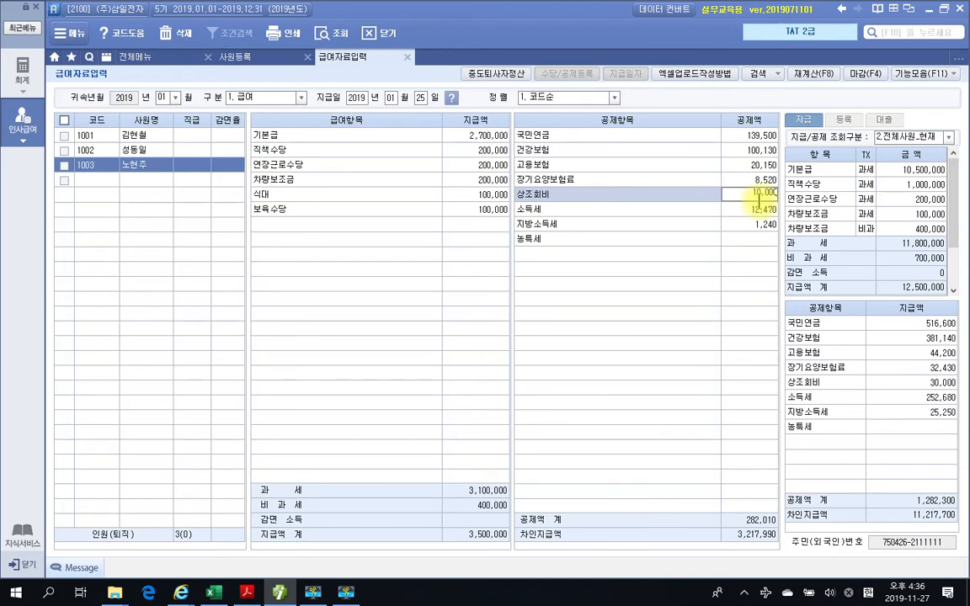
{"action": "key", "text": "Return"}
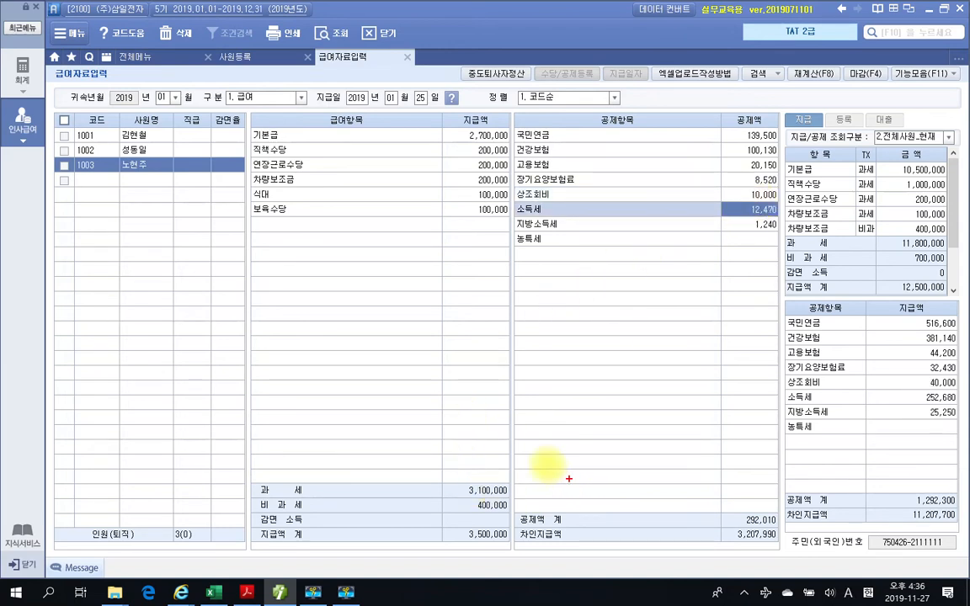
- Review employee 1003's 과세, 비과세 and 지급액 totals, the non-taxable 차량보조금, 식대 and 보육수당, and the 공제액 and 차인지급액
{"action": "left_click_drag", "start_coordinate": [442, 478], "coordinate": [517, 496]}
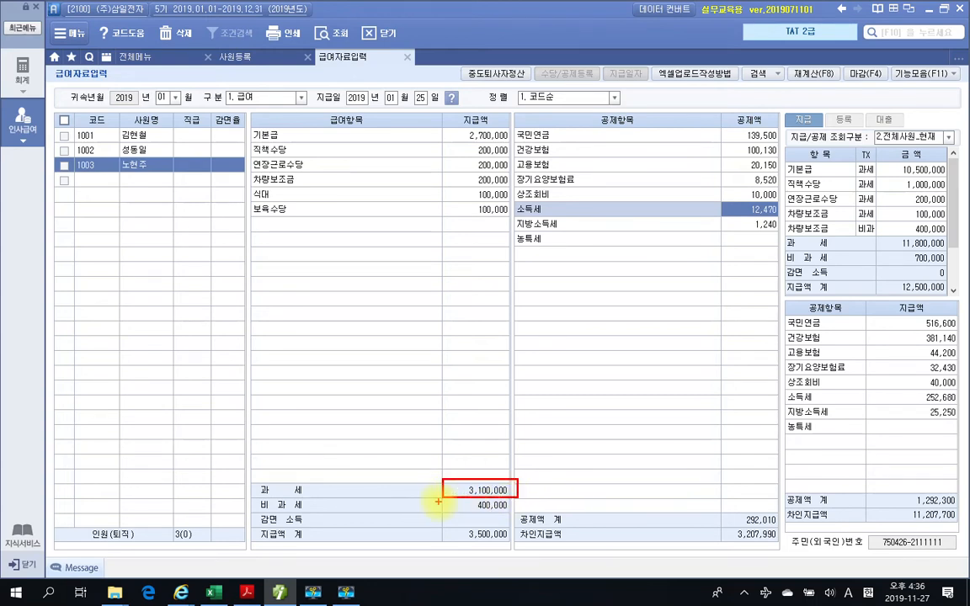
{"action": "left_click_drag", "start_coordinate": [440, 498], "coordinate": [520, 513]}
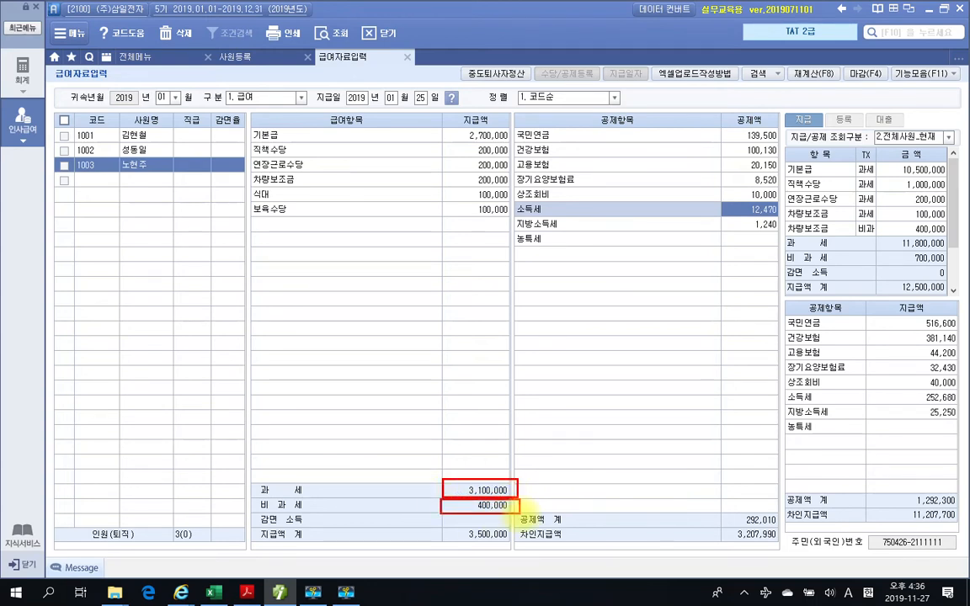
{"action": "left_click_drag", "start_coordinate": [456, 545], "coordinate": [508, 545]}
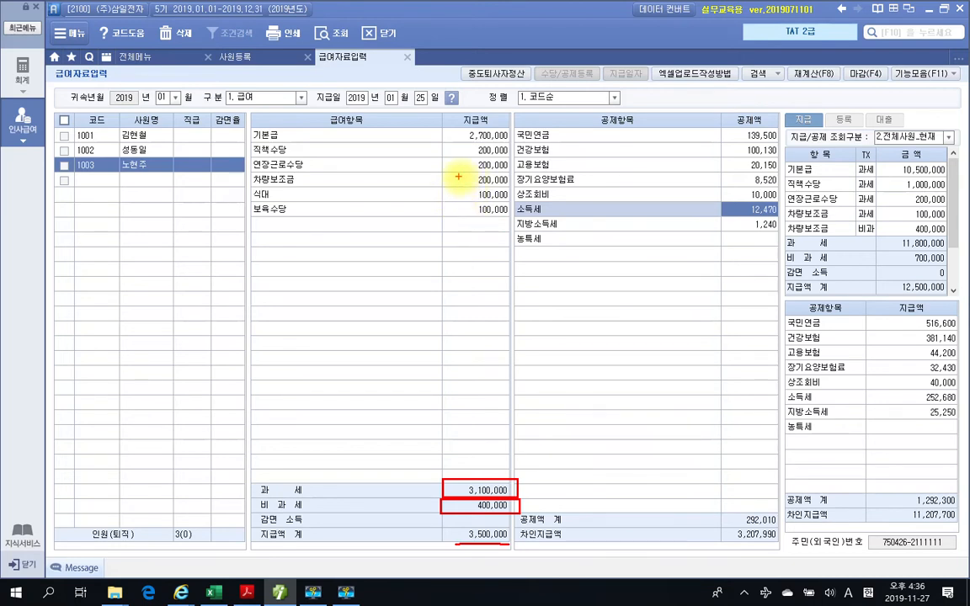
{"action": "mouse_move", "coordinate": [459, 178]}
{"action": "left_mouse_down"}
{"action": "mouse_move", "coordinate": [468, 175]}
{"action": "mouse_move", "coordinate": [472, 190]}
{"action": "left_mouse_up"}
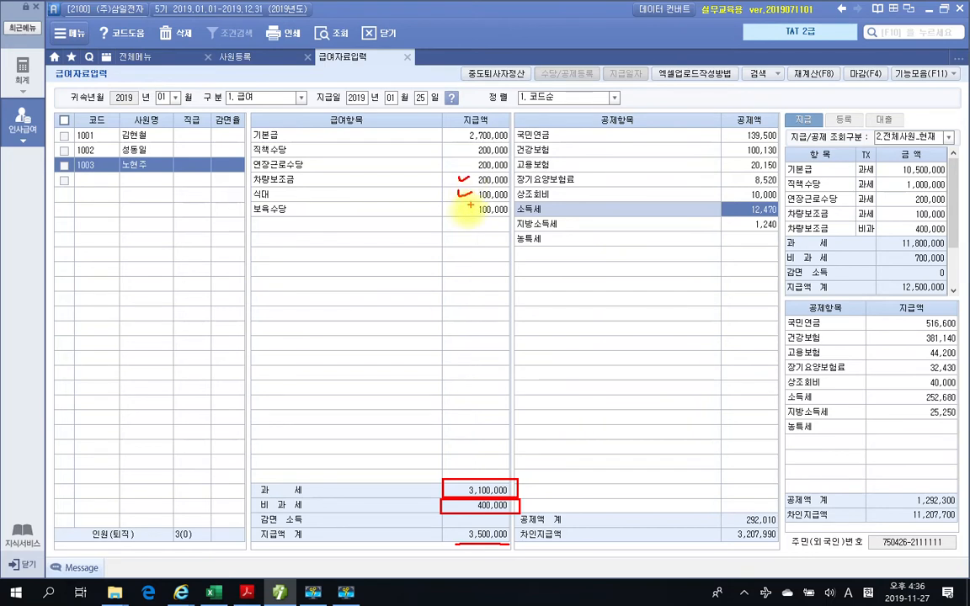
{"action": "left_click_drag", "start_coordinate": [464, 209], "coordinate": [469, 207]}
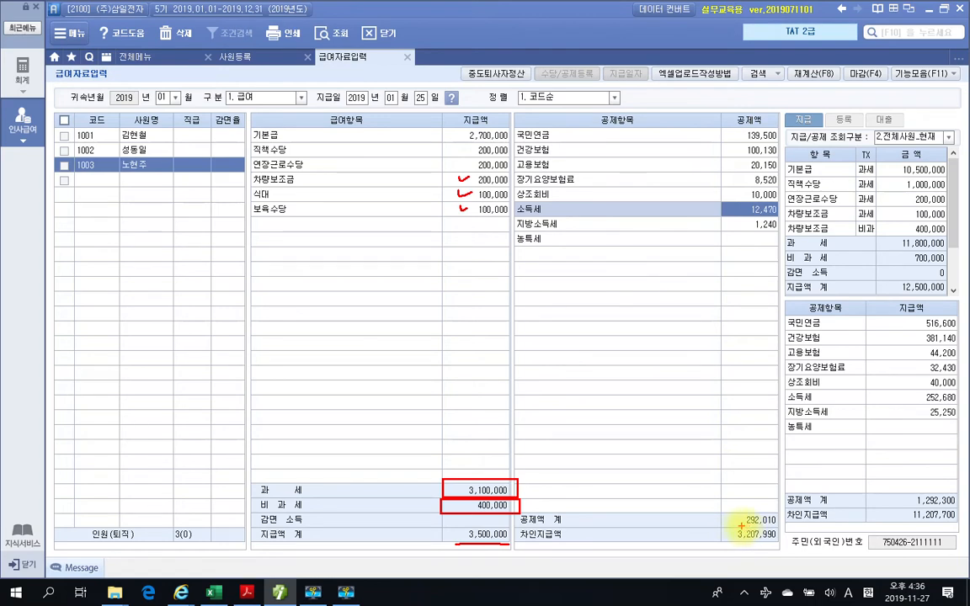
{"action": "mouse_move", "coordinate": [743, 524]}
{"action": "left_mouse_down"}
{"action": "mouse_move", "coordinate": [774, 522]}
{"action": "mouse_move", "coordinate": [744, 542]}
{"action": "mouse_move", "coordinate": [773, 541]}
{"action": "left_mouse_up"}
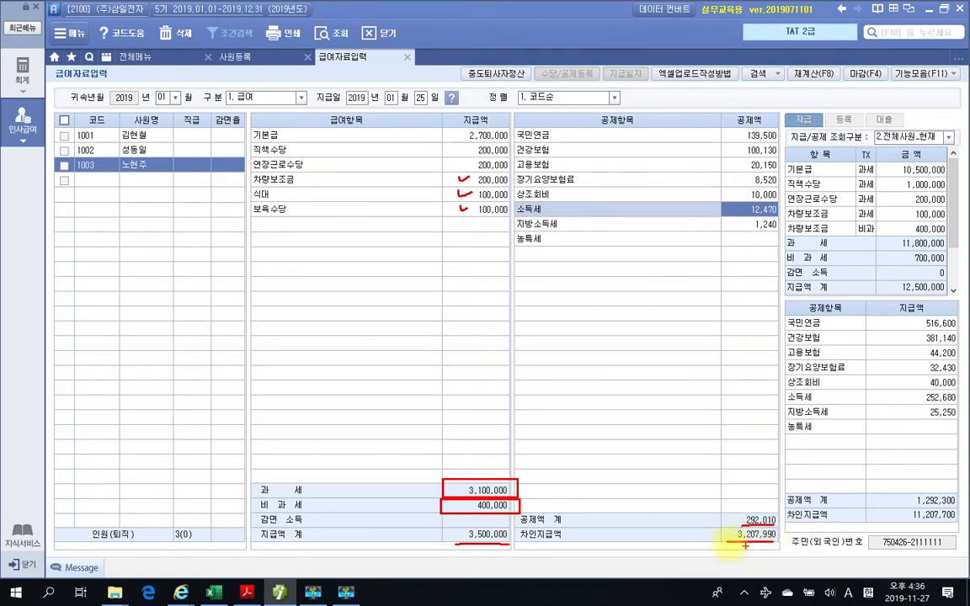
{"action": "left_click_drag", "start_coordinate": [708, 531], "coordinate": [718, 535]}
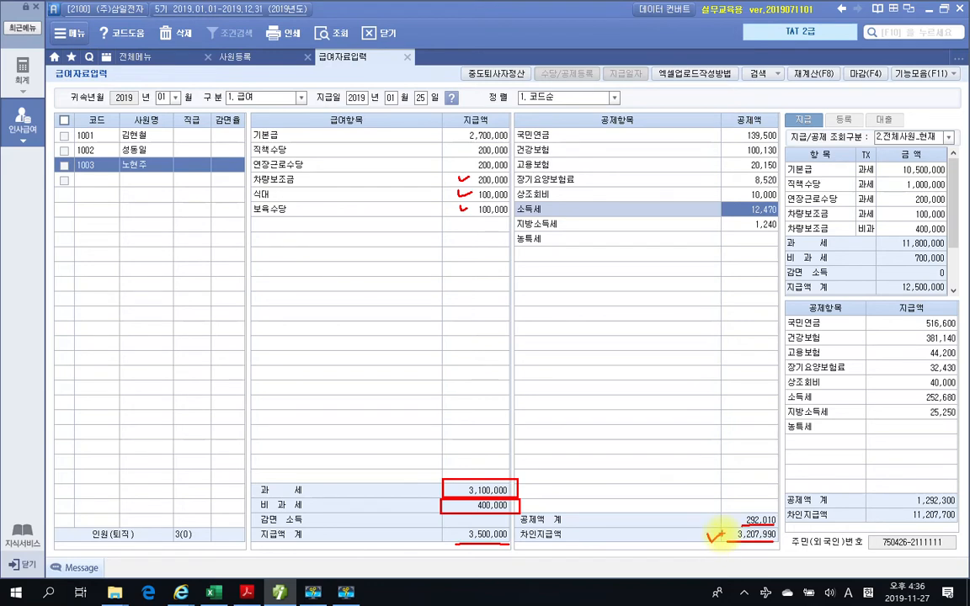
{"action": "key", "text": "Escape"}
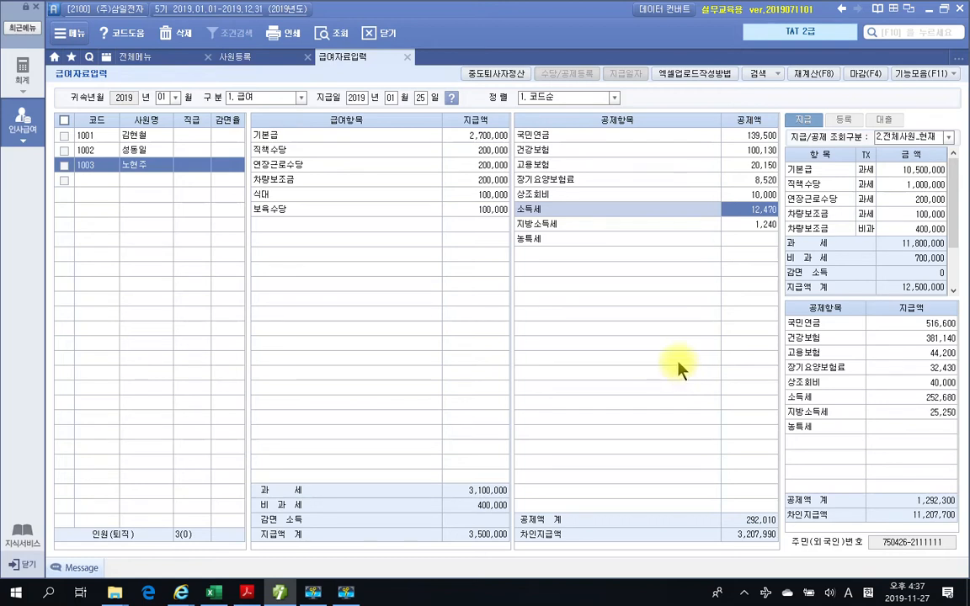
- Go through employees 1001 to 1003, then review the all-employee totals for pay items, 과세, 비과세, deductions and 차인지급액
{"action": "left_click", "coordinate": [130, 134]}
{"action": "left_click", "coordinate": [143, 150]}
{"action": "left_click", "coordinate": [139, 164]}
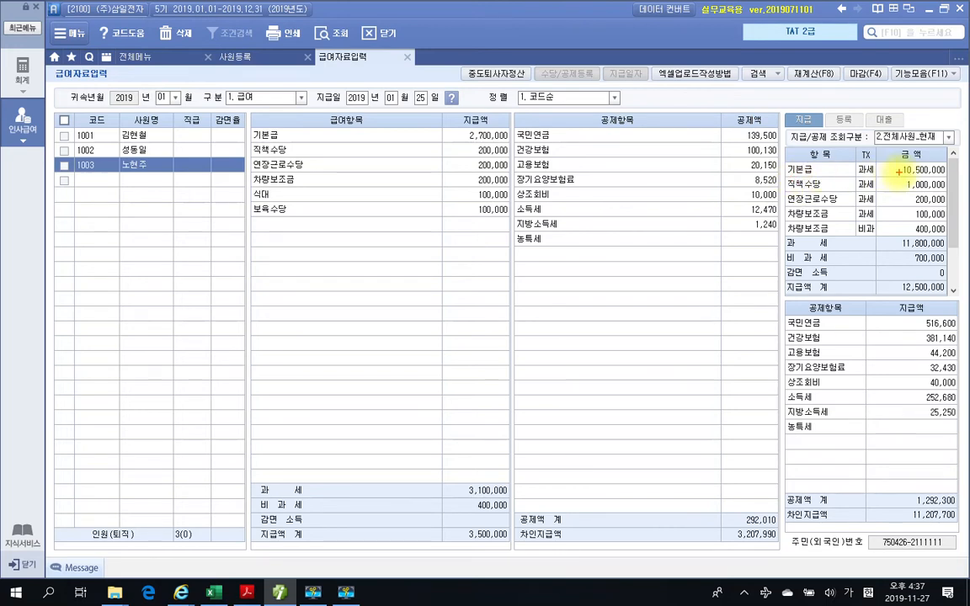
{"action": "left_click_drag", "start_coordinate": [899, 178], "coordinate": [949, 178]}
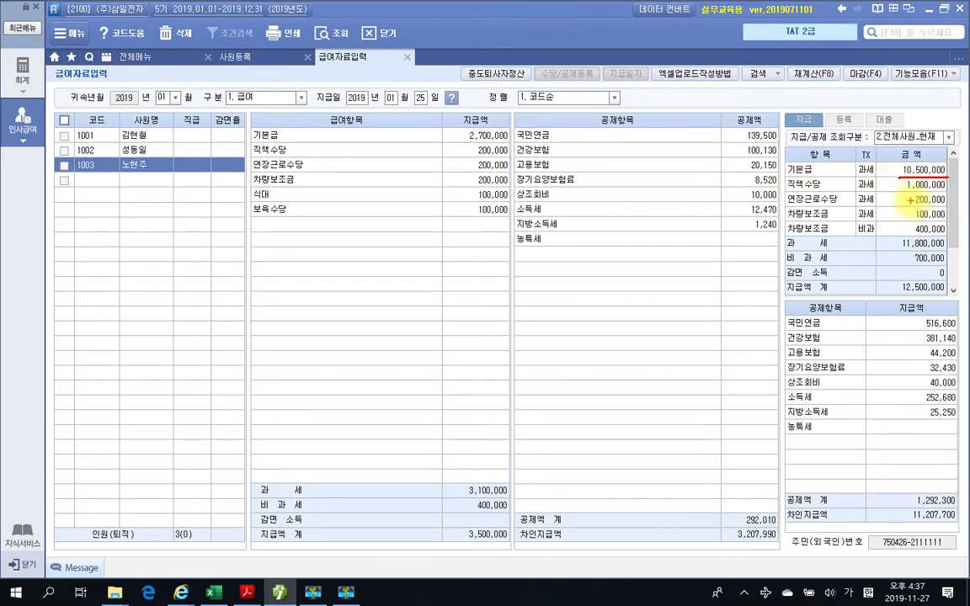
{"action": "mouse_move", "coordinate": [899, 191]}
{"action": "left_mouse_down"}
{"action": "mouse_move", "coordinate": [949, 192]}
{"action": "mouse_move", "coordinate": [943, 218]}
{"action": "left_mouse_up"}
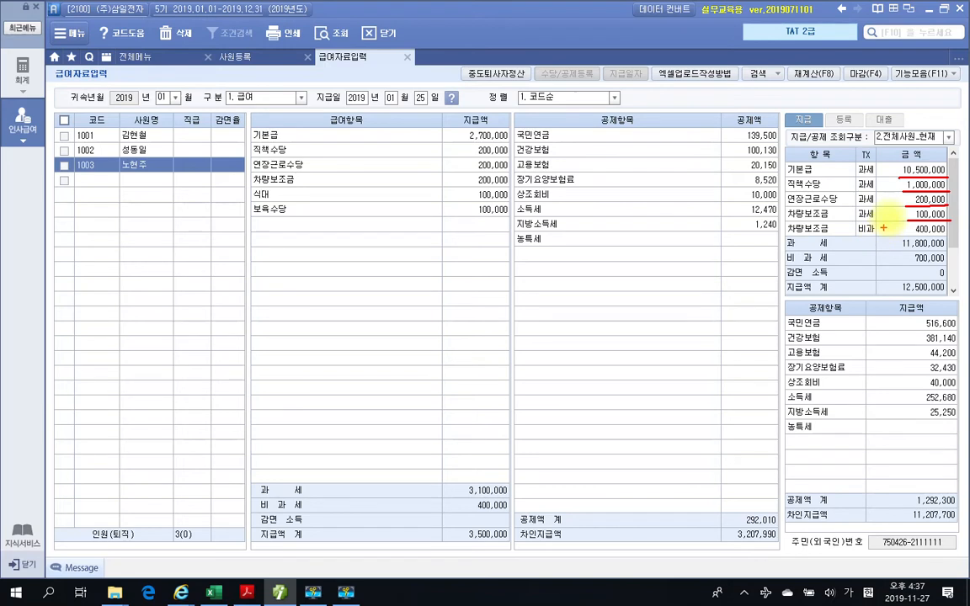
{"action": "left_click_drag", "start_coordinate": [901, 234], "coordinate": [947, 235]}
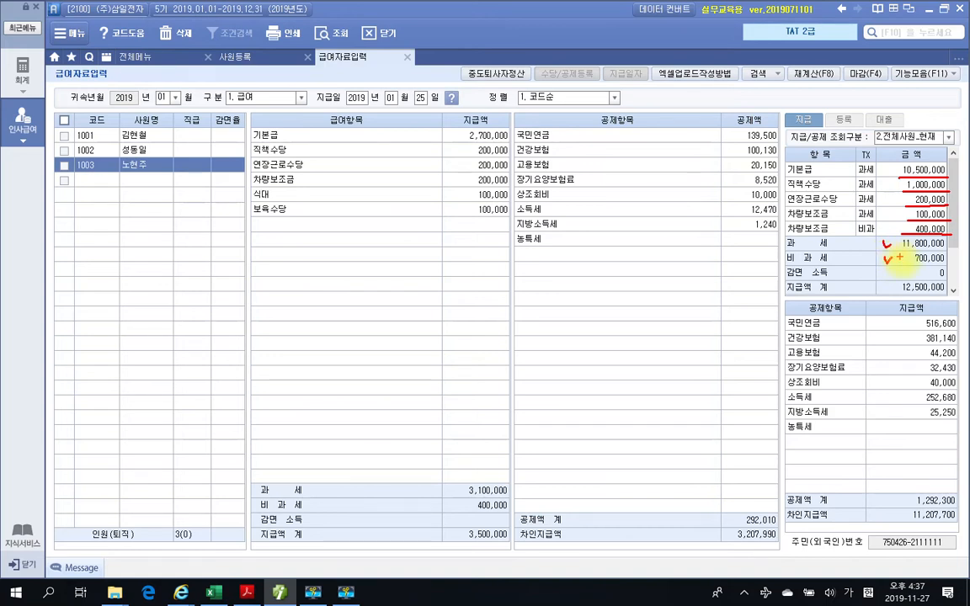
{"action": "mouse_move", "coordinate": [906, 281]}
{"action": "left_mouse_down"}
{"action": "mouse_move", "coordinate": [895, 280]}
{"action": "mouse_move", "coordinate": [913, 294]}
{"action": "mouse_move", "coordinate": [949, 287]}
{"action": "mouse_move", "coordinate": [901, 277]}
{"action": "left_mouse_up"}
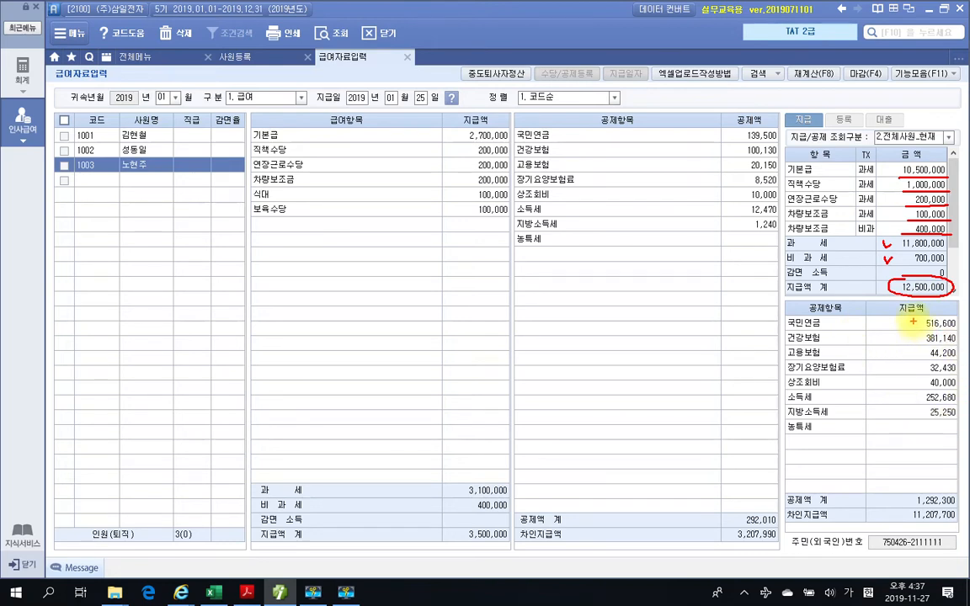
{"action": "mouse_move", "coordinate": [913, 318]}
{"action": "left_mouse_down"}
{"action": "mouse_move", "coordinate": [909, 388]}
{"action": "mouse_move", "coordinate": [920, 412]}
{"action": "left_mouse_up"}
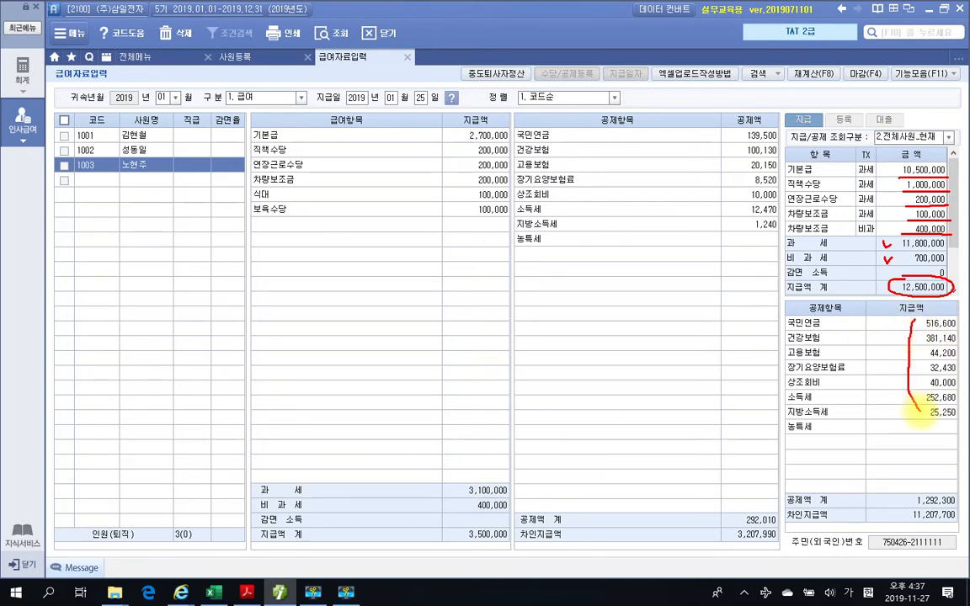
{"action": "left_click_drag", "start_coordinate": [913, 508], "coordinate": [956, 507]}
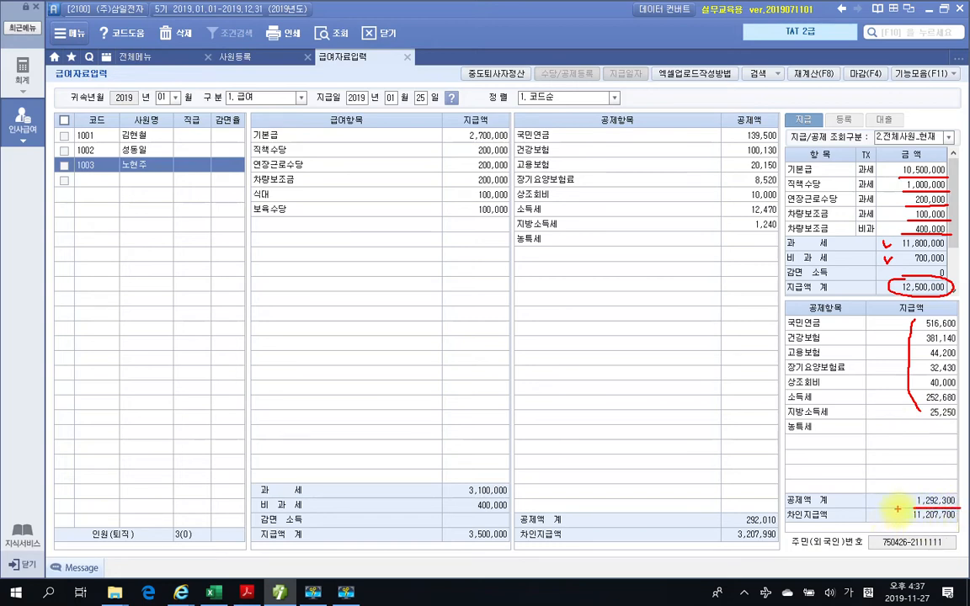
{"action": "mouse_move", "coordinate": [895, 511]}
{"action": "left_mouse_down"}
{"action": "mouse_move", "coordinate": [914, 522]}
{"action": "mouse_move", "coordinate": [957, 513]}
{"action": "mouse_move", "coordinate": [892, 507]}
{"action": "left_mouse_up"}
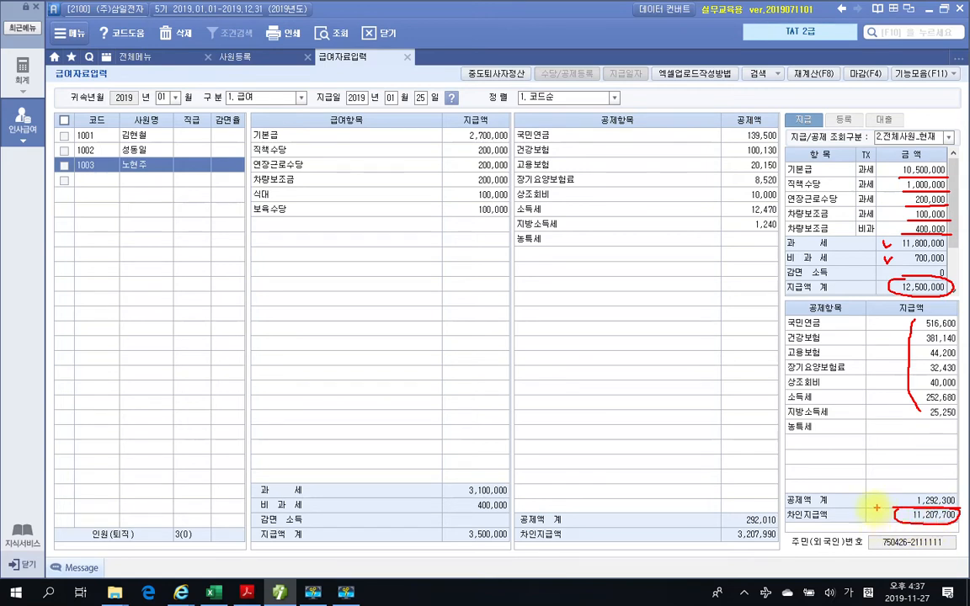
{"action": "left_click_drag", "start_coordinate": [876, 514], "coordinate": [887, 508]}
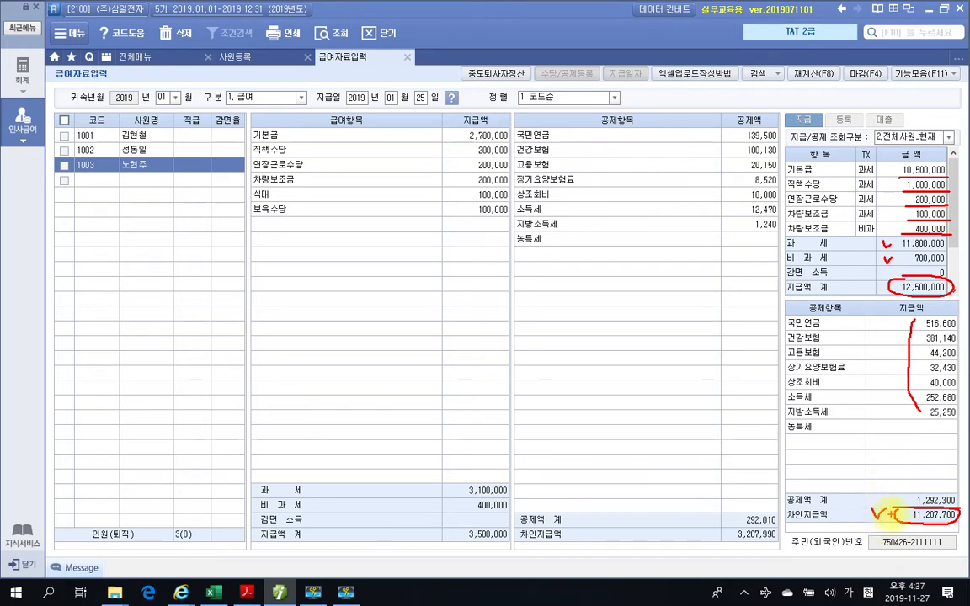
{"action": "key", "text": "Escape"}
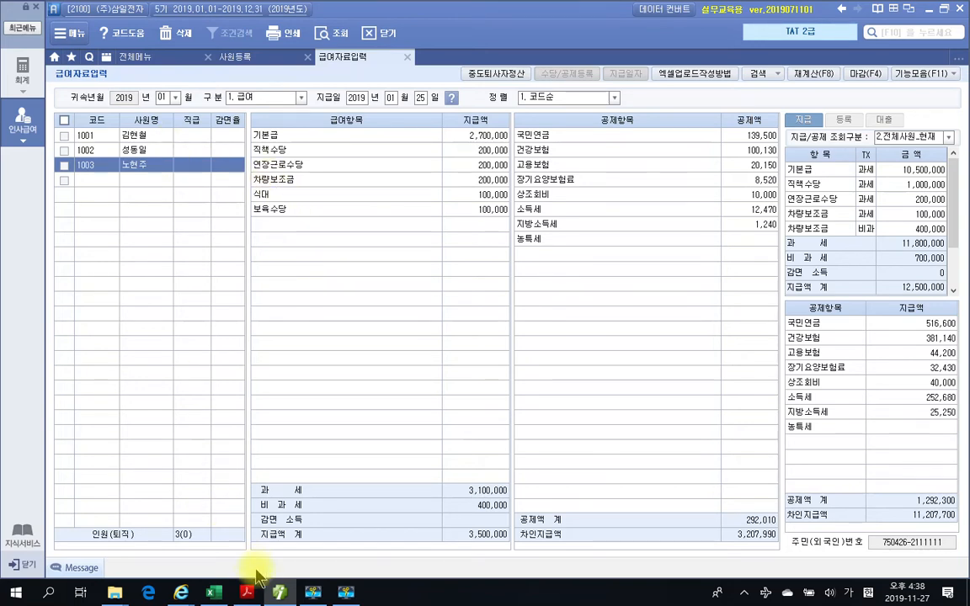
- Switch to the textbook PDF in Acrobat Reader and review the 수당등록 solution's 과세구분 and 근로소득유형 from 직책수당 to 보육수당
{"action": "mouse_move", "coordinate": [249, 594]}
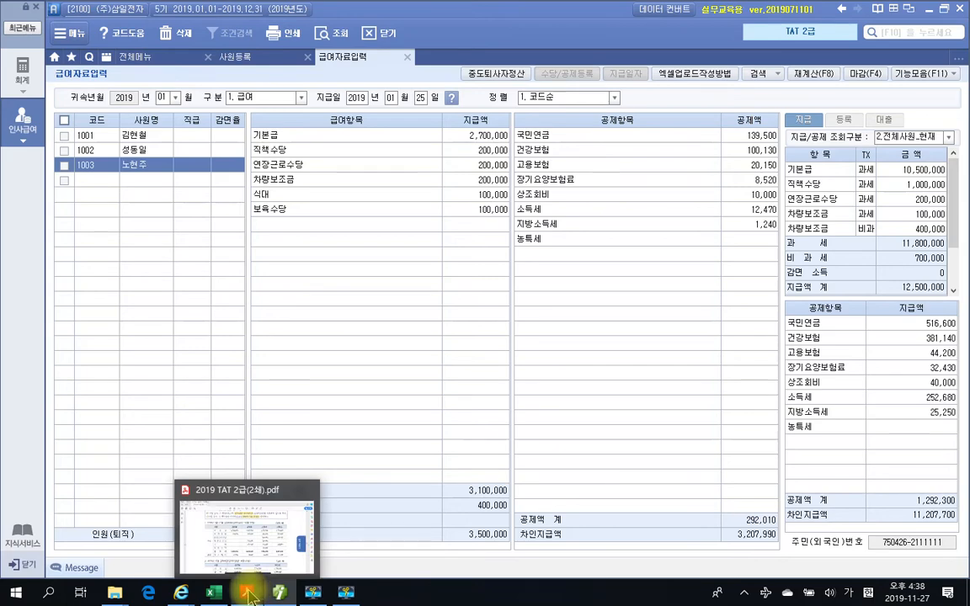
{"action": "left_click", "coordinate": [249, 594]}
{"action": "scroll", "coordinate": [390, 400], "scroll_direction": "down", "scroll_amount": 3}
{"action": "scroll", "coordinate": [390, 401], "scroll_direction": "down", "scroll_amount": 10}
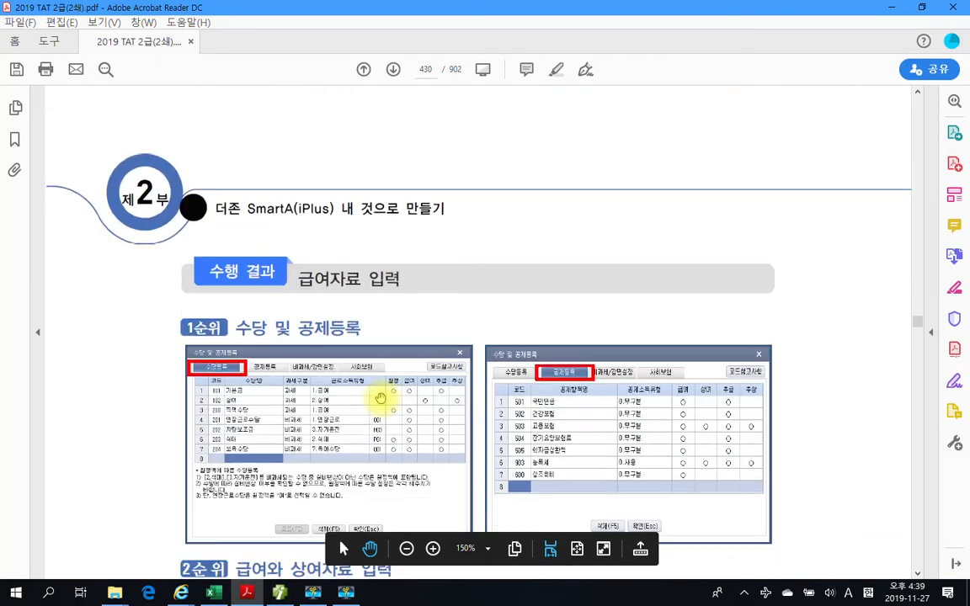
{"action": "scroll", "coordinate": [373, 410], "scroll_direction": "down", "scroll_amount": 4}
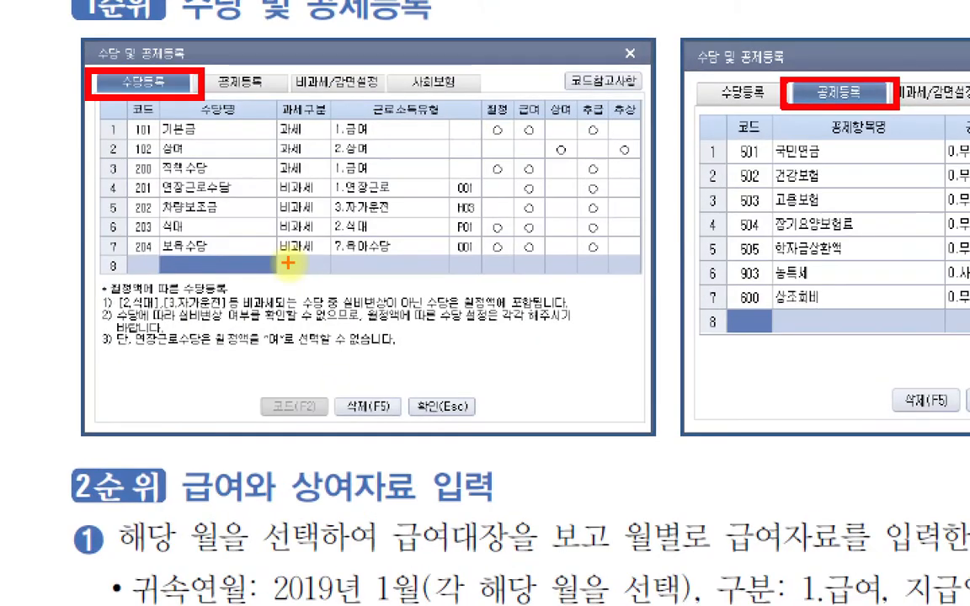
{"action": "left_click_drag", "start_coordinate": [172, 177], "coordinate": [375, 179]}
{"action": "left_click_drag", "start_coordinate": [178, 199], "coordinate": [294, 198]}
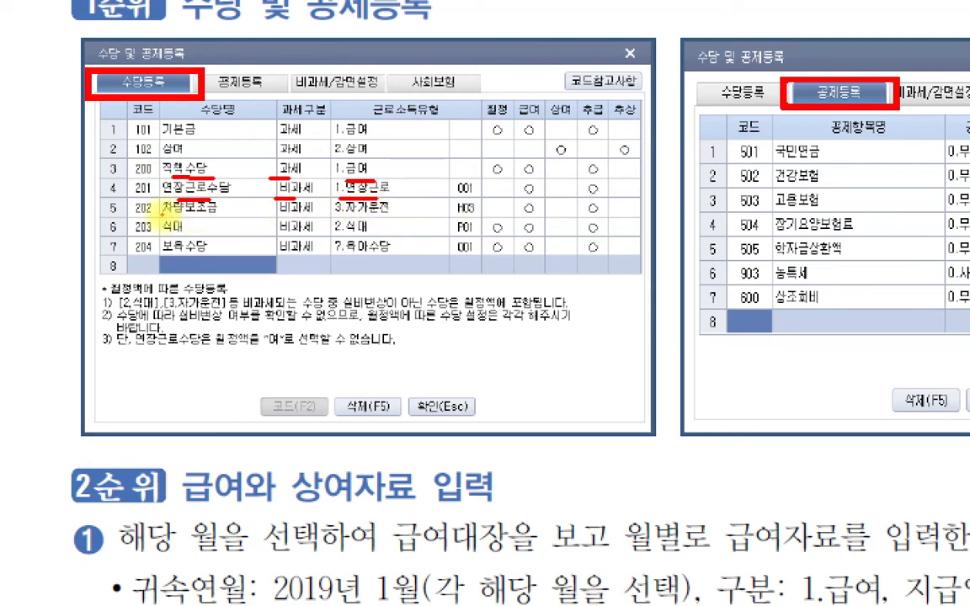
{"action": "left_click_drag", "start_coordinate": [162, 216], "coordinate": [194, 215]}
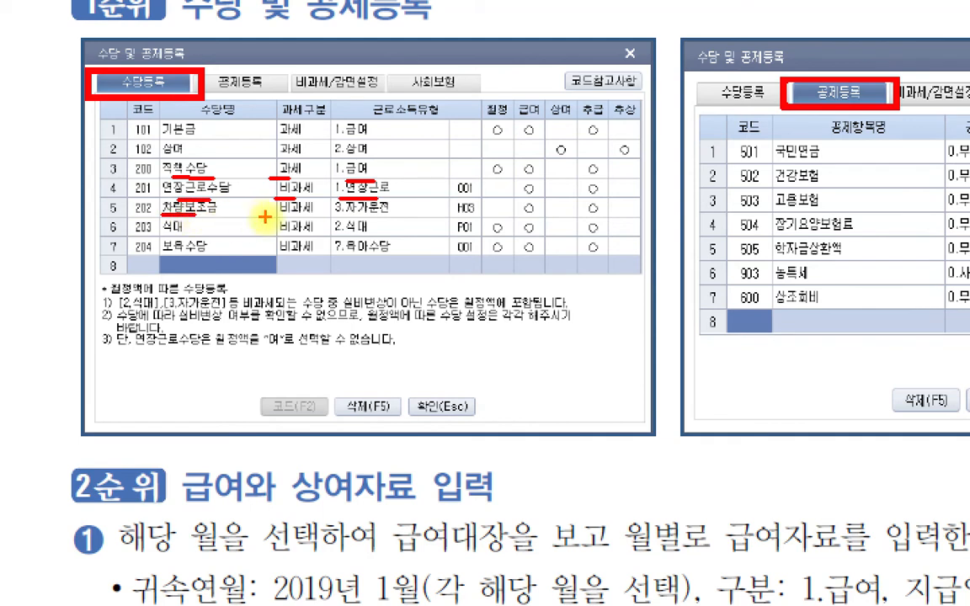
{"action": "left_click_drag", "start_coordinate": [276, 216], "coordinate": [389, 216]}
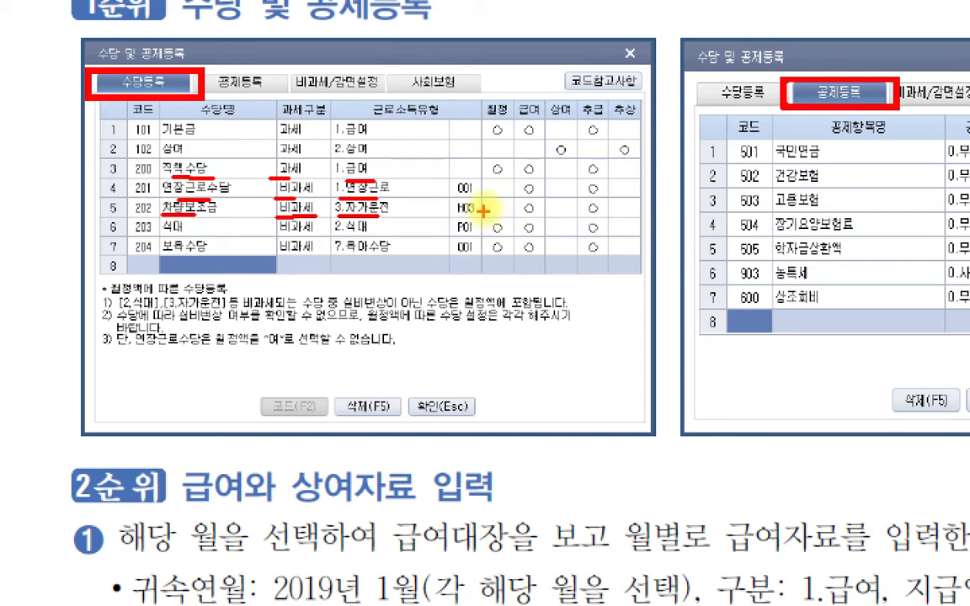
{"action": "left_click_drag", "start_coordinate": [165, 234], "coordinate": [195, 235]}
{"action": "left_click_drag", "start_coordinate": [277, 238], "coordinate": [370, 238]}
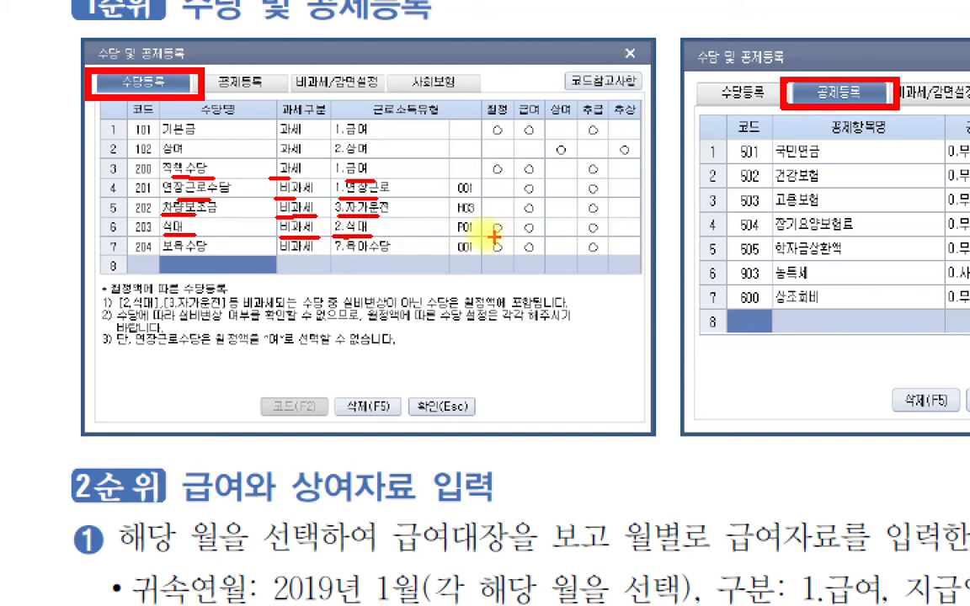
{"action": "left_click_drag", "start_coordinate": [166, 250], "coordinate": [207, 250]}
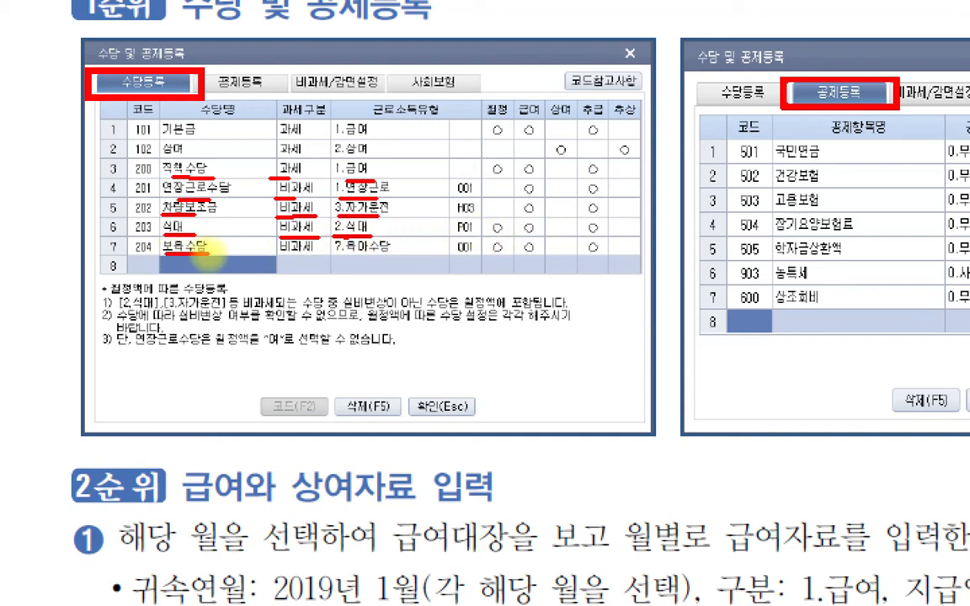
{"action": "left_click_drag", "start_coordinate": [268, 250], "coordinate": [383, 257]}
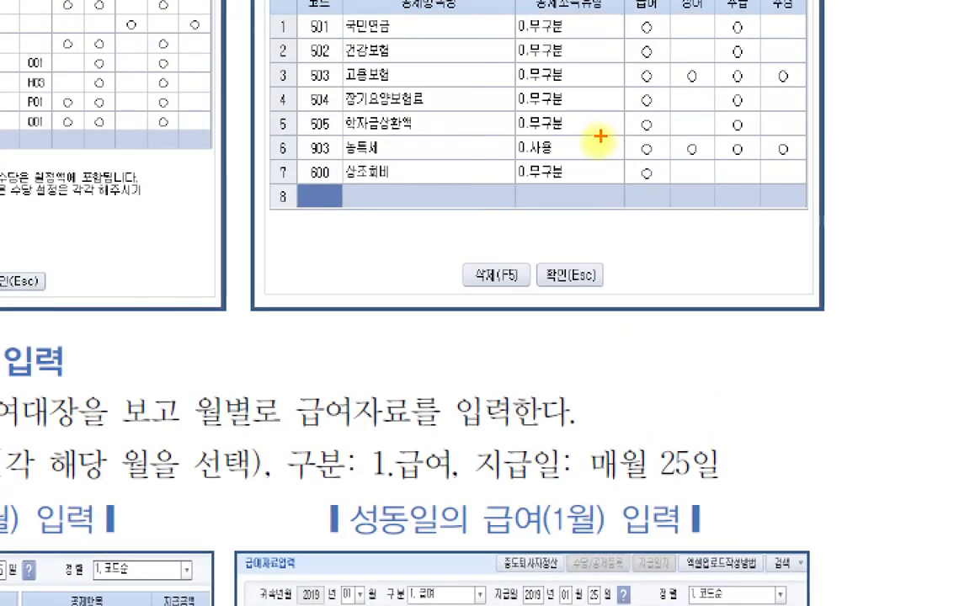
- Review the 상조회비 entry in the textbook's 공제등록 solution, including its 공제소득유형 and 급여 setting
{"action": "left_click_drag", "start_coordinate": [339, 179], "coordinate": [410, 179]}
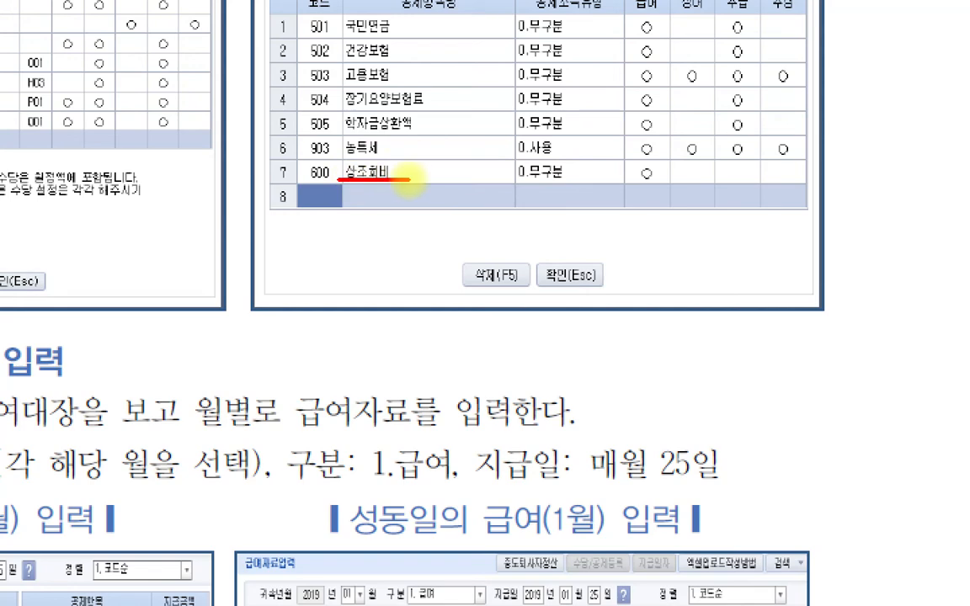
{"action": "left_click_drag", "start_coordinate": [518, 179], "coordinate": [564, 179]}
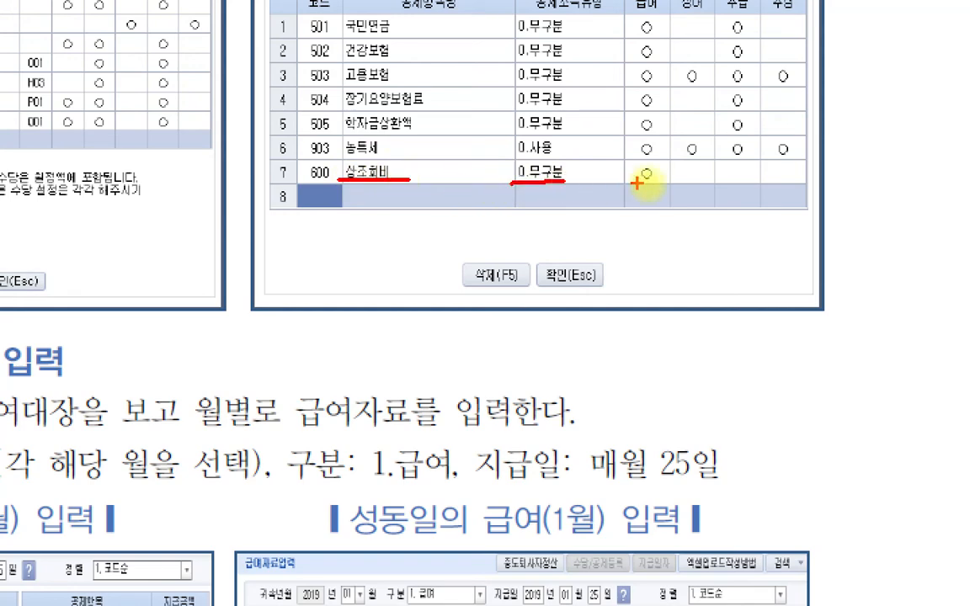
{"action": "left_click_drag", "start_coordinate": [654, 181], "coordinate": [633, 180]}
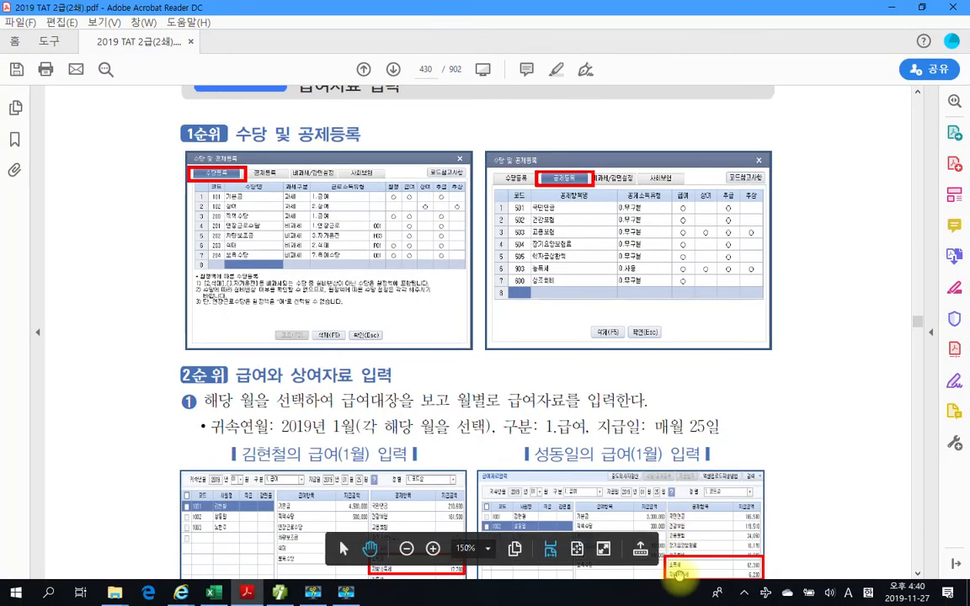
- Examine the textbook's January 급여자료입력 solution screens for employees 1001, 1002 and 1003
{"action": "scroll", "coordinate": [679, 574], "scroll_direction": "down", "scroll_amount": 5}
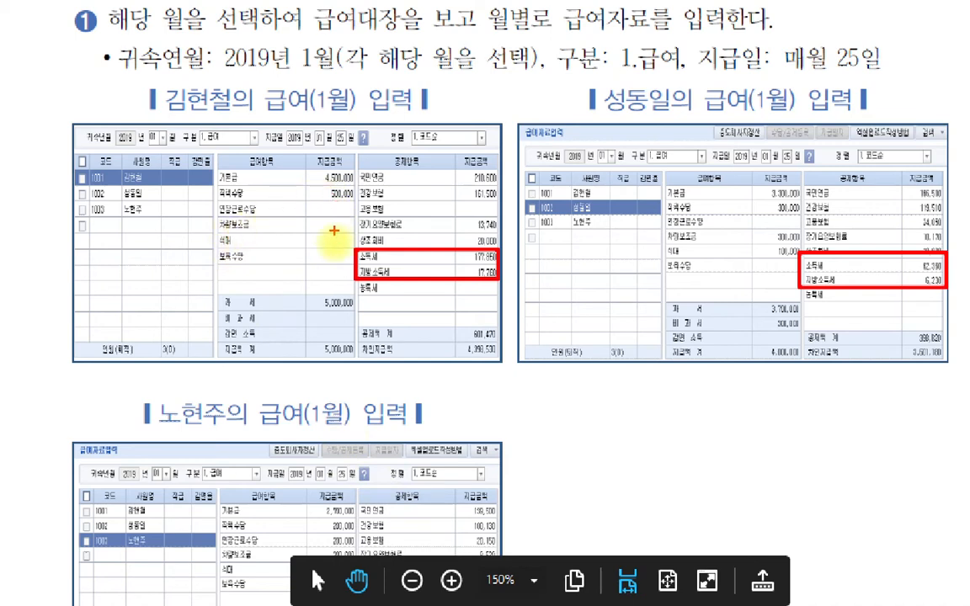
{"action": "left_click_drag", "start_coordinate": [345, 247], "coordinate": [356, 249]}
{"action": "left_click_drag", "start_coordinate": [779, 260], "coordinate": [793, 257]}
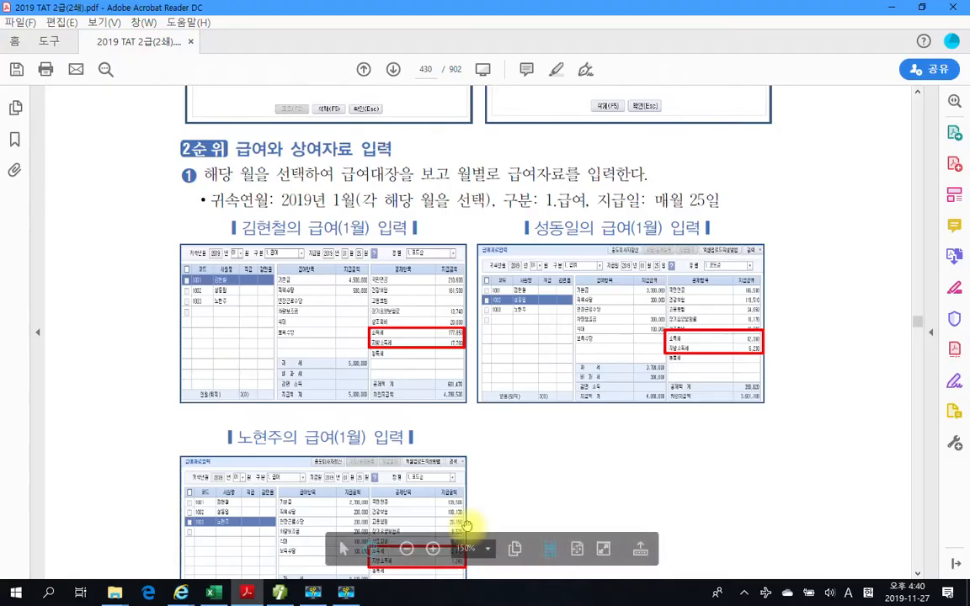
{"action": "scroll", "coordinate": [493, 547], "scroll_direction": "down", "scroll_amount": 3}
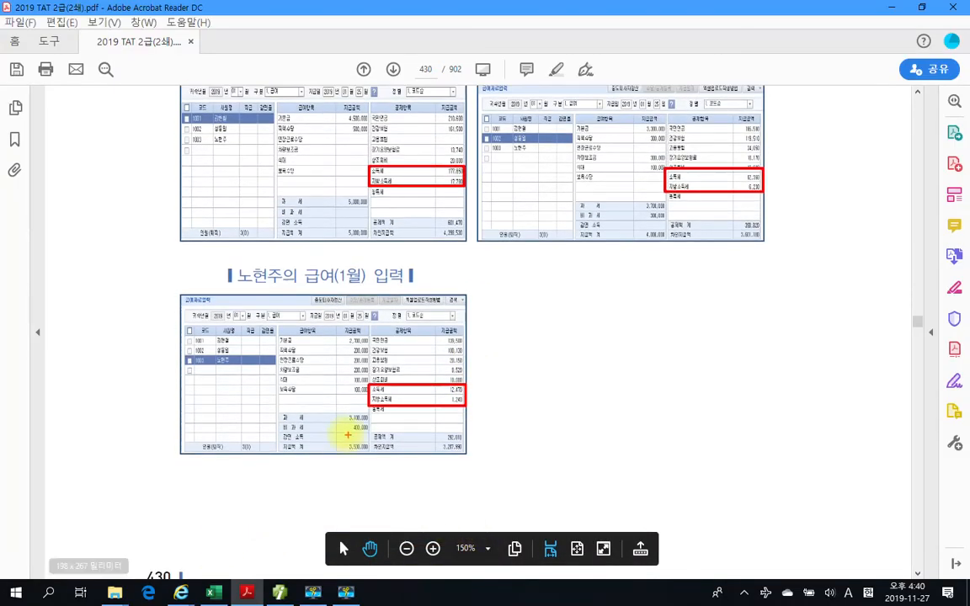
{"action": "left_click_drag", "start_coordinate": [345, 388], "coordinate": [356, 387]}
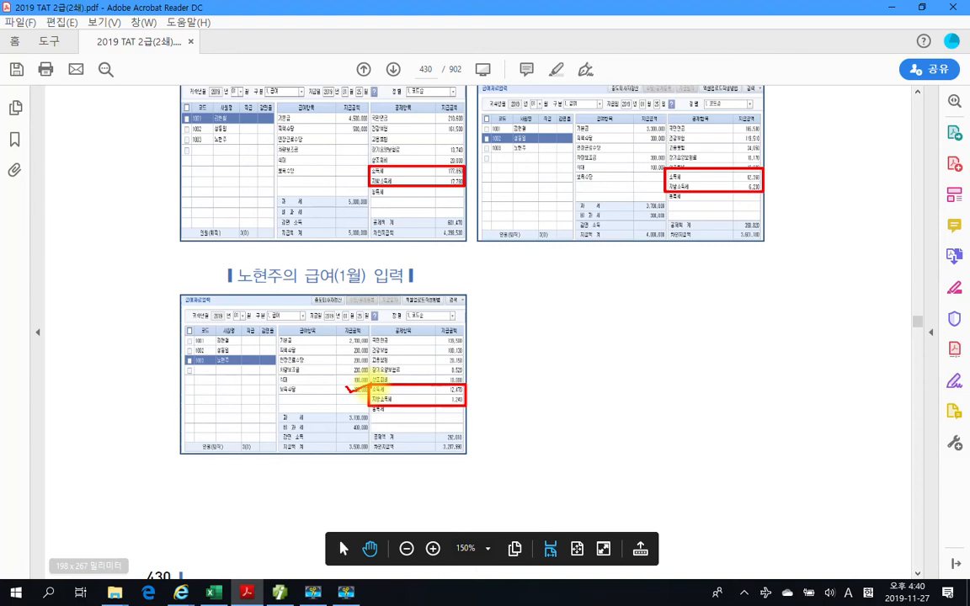
{"action": "key", "text": "Escape"}
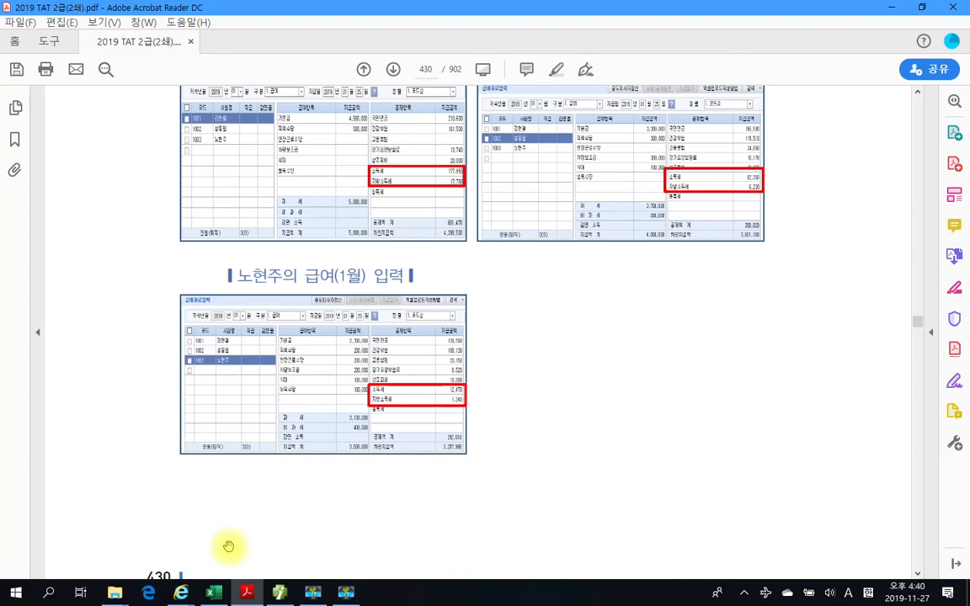
- Read the textbook's notes on copying the previous month's data from February and on entering the June hire's pay, underlining the key phrases
{"action": "scroll", "coordinate": [287, 490], "scroll_direction": "down", "scroll_amount": 3}
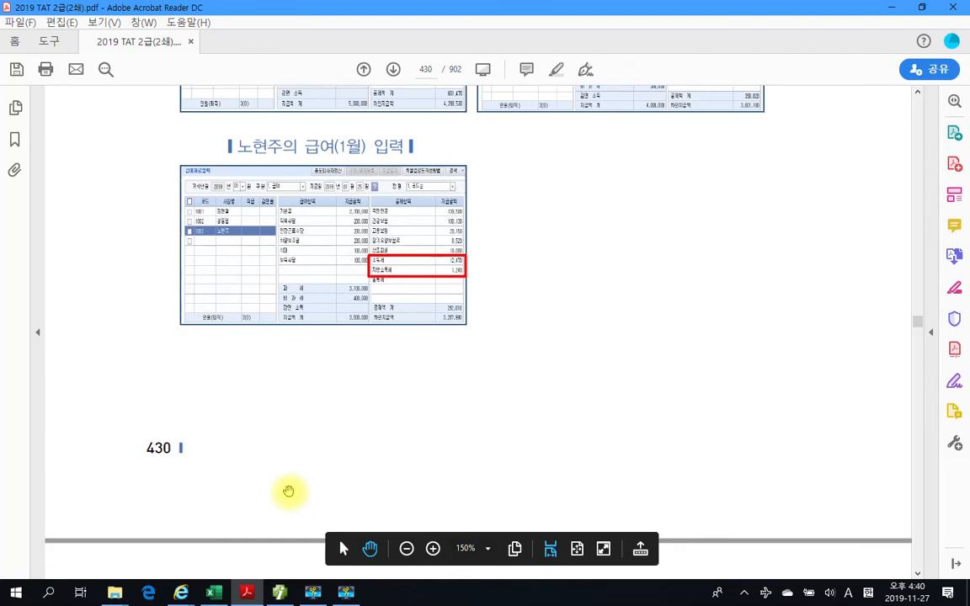
{"action": "scroll", "coordinate": [288, 491], "scroll_direction": "down", "scroll_amount": 12}
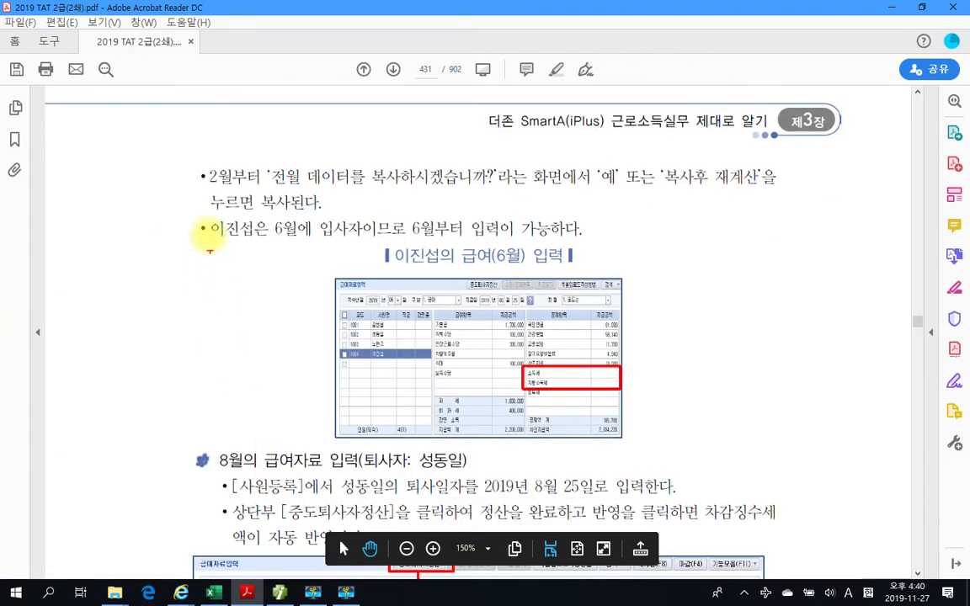
{"action": "left_click_drag", "start_coordinate": [200, 185], "coordinate": [257, 182]}
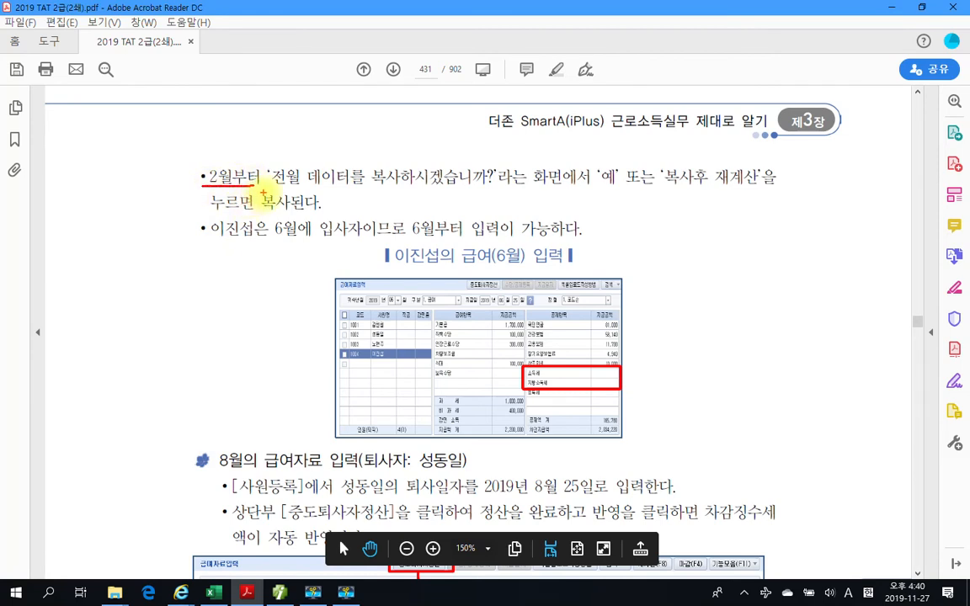
{"action": "mouse_move", "coordinate": [271, 188]}
{"action": "left_mouse_down"}
{"action": "mouse_move", "coordinate": [462, 190]}
{"action": "mouse_move", "coordinate": [495, 176]}
{"action": "left_mouse_up"}
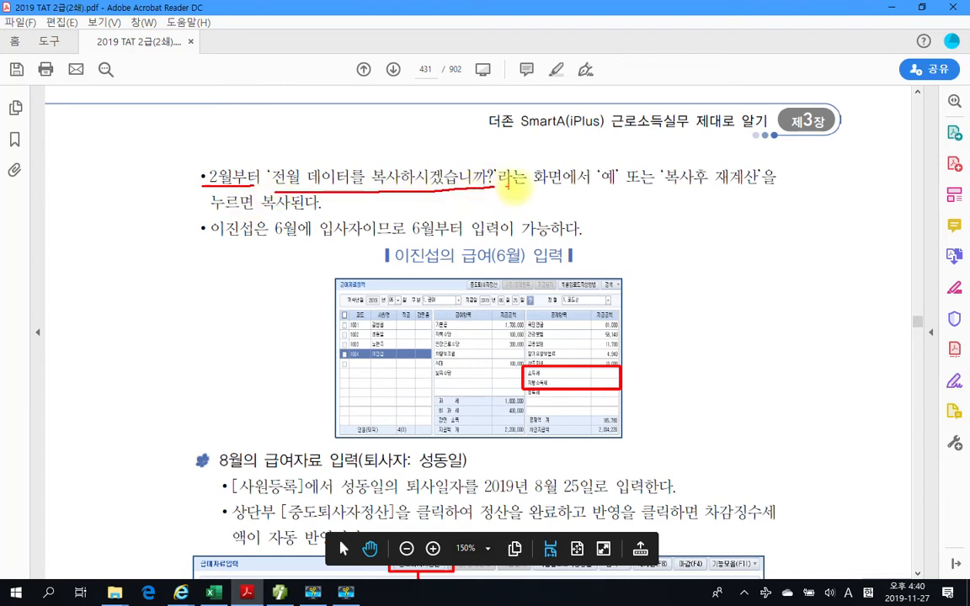
{"action": "mouse_move", "coordinate": [609, 193]}
{"action": "left_mouse_down"}
{"action": "mouse_move", "coordinate": [591, 188]}
{"action": "mouse_move", "coordinate": [604, 169]}
{"action": "mouse_move", "coordinate": [624, 192]}
{"action": "mouse_move", "coordinate": [753, 192]}
{"action": "left_mouse_up"}
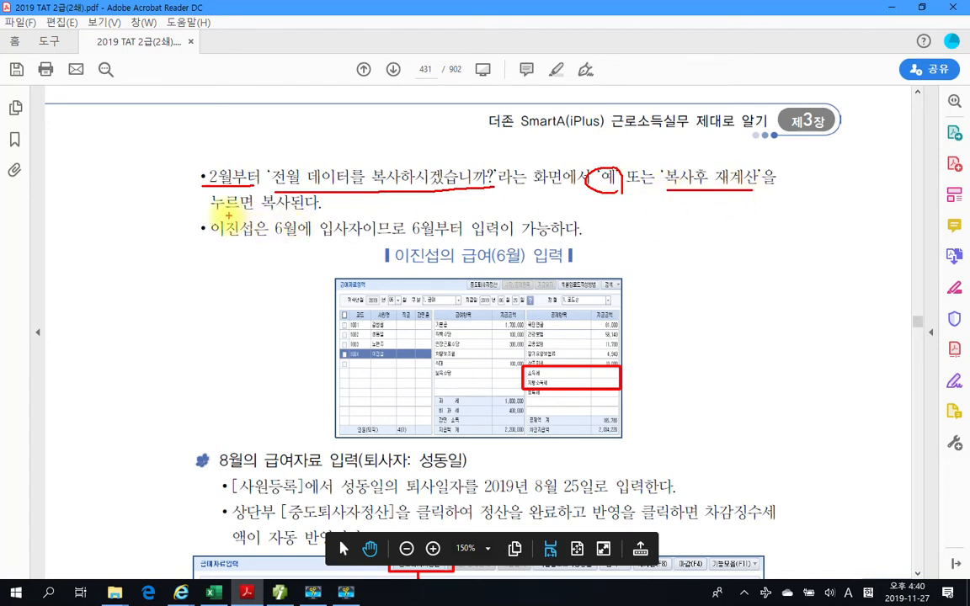
{"action": "left_click_drag", "start_coordinate": [211, 215], "coordinate": [322, 213]}
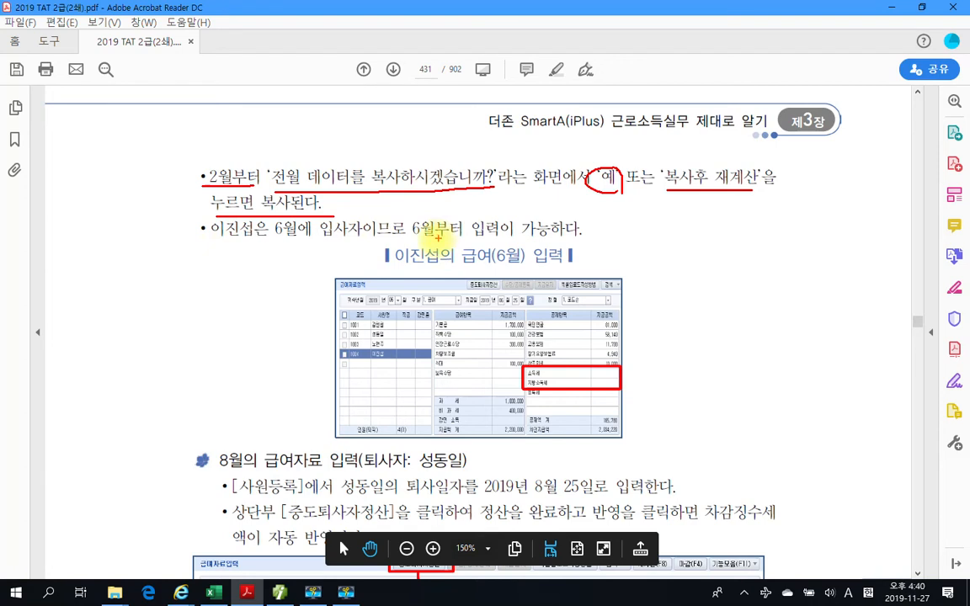
{"action": "left_click_drag", "start_coordinate": [411, 242], "coordinate": [587, 239]}
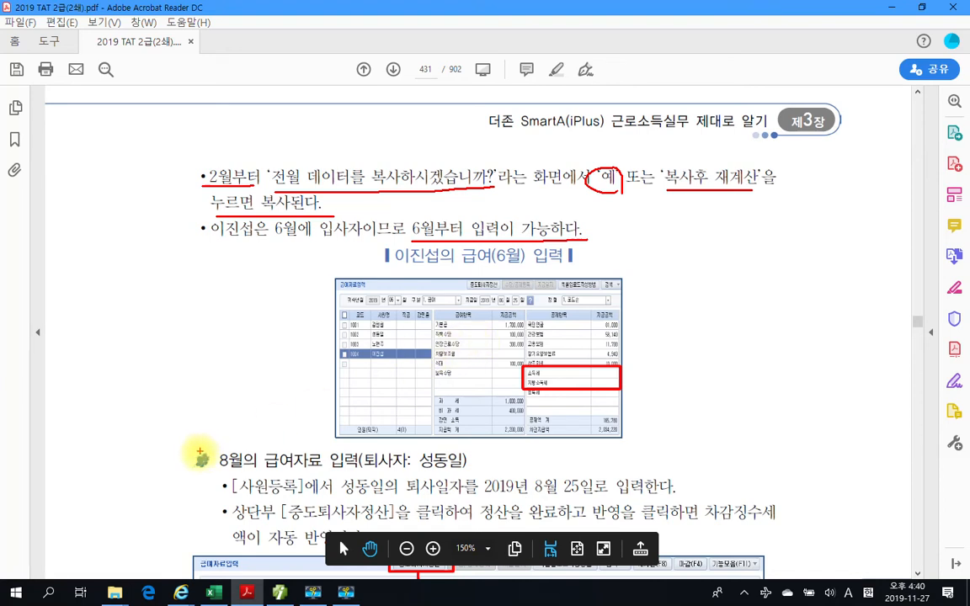
- Read the textbook's August 급여자료 입력 instructions for the leaver, marking the 퇴사일자 entry, 중도퇴사자정산 and 반영 steps
{"action": "left_click_drag", "start_coordinate": [216, 476], "coordinate": [329, 475]}
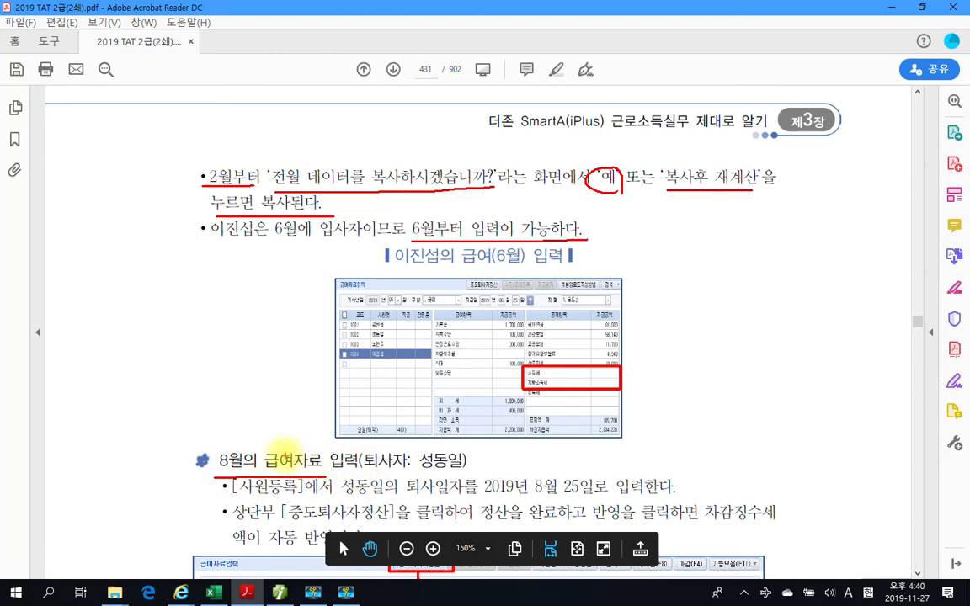
{"action": "scroll", "coordinate": [211, 383], "scroll_direction": "down", "scroll_amount": 3}
{"action": "scroll", "coordinate": [211, 383], "scroll_direction": "down", "scroll_amount": 3}
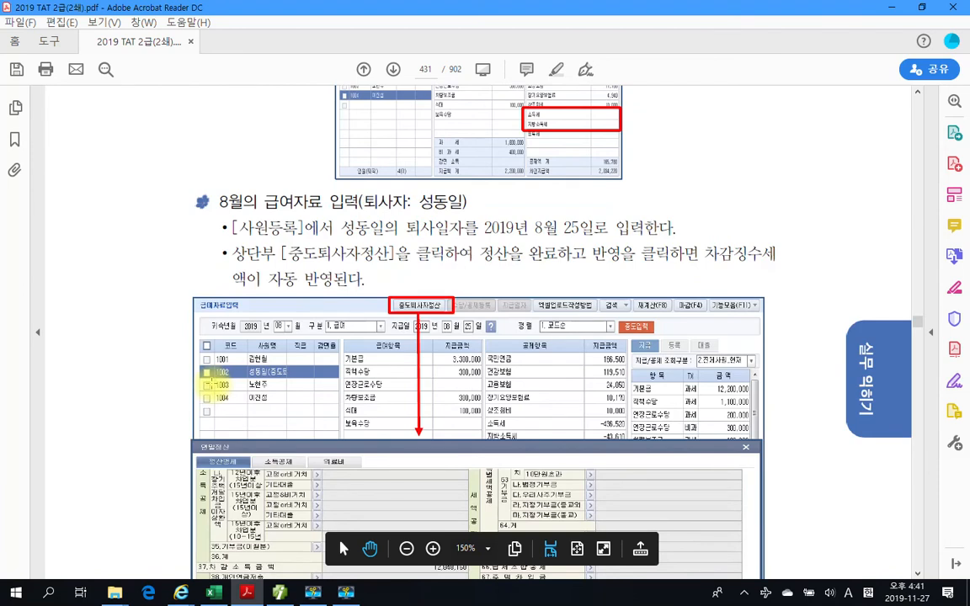
{"action": "left_click_drag", "start_coordinate": [220, 211], "coordinate": [361, 211]}
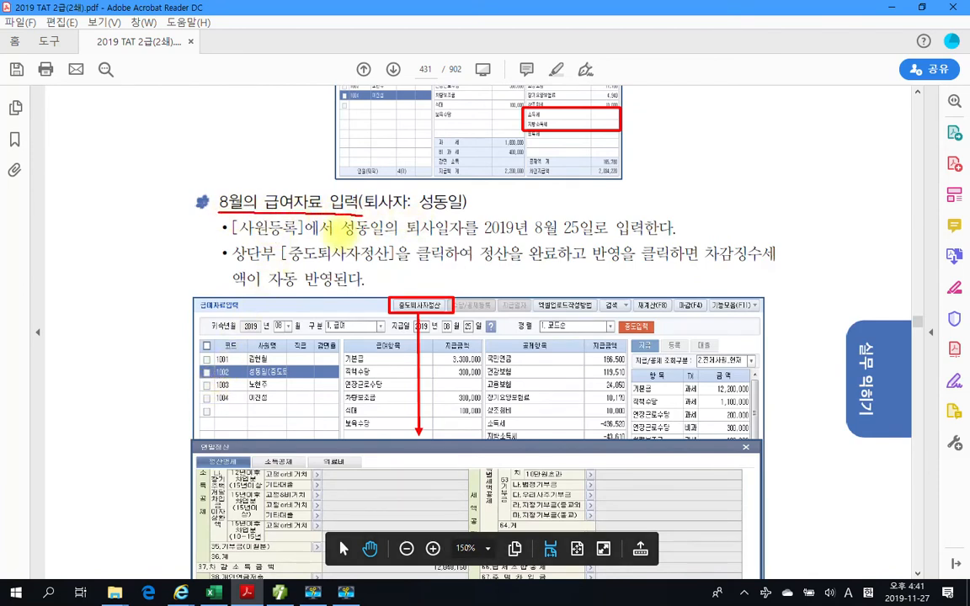
{"action": "mouse_move", "coordinate": [333, 238]}
{"action": "left_mouse_down"}
{"action": "mouse_move", "coordinate": [543, 237]}
{"action": "mouse_move", "coordinate": [589, 215]}
{"action": "mouse_move", "coordinate": [513, 202]}
{"action": "mouse_move", "coordinate": [478, 221]}
{"action": "mouse_move", "coordinate": [505, 231]}
{"action": "left_mouse_up"}
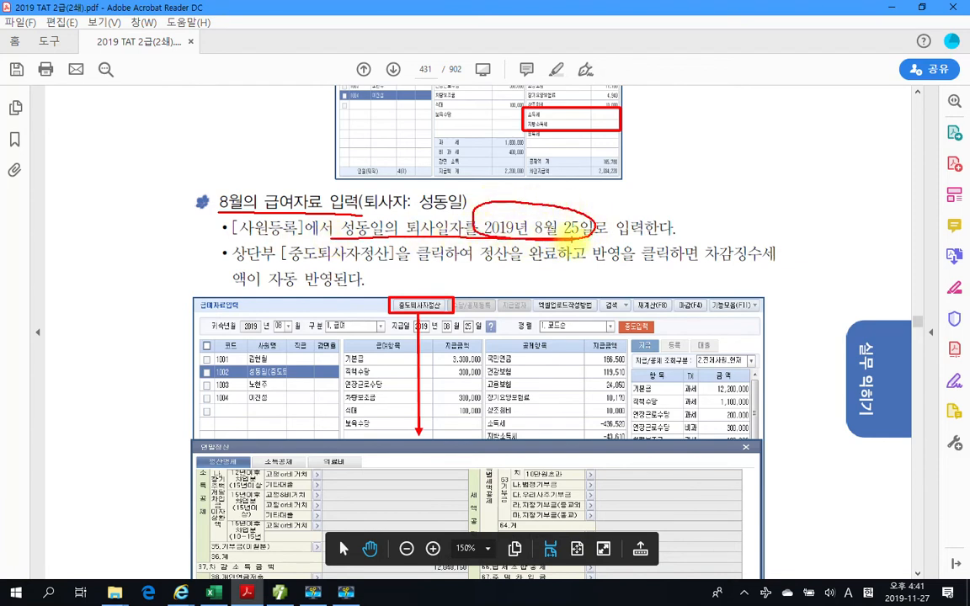
{"action": "left_click_drag", "start_coordinate": [282, 265], "coordinate": [392, 264]}
{"action": "left_click_drag", "start_coordinate": [408, 265], "coordinate": [618, 264]}
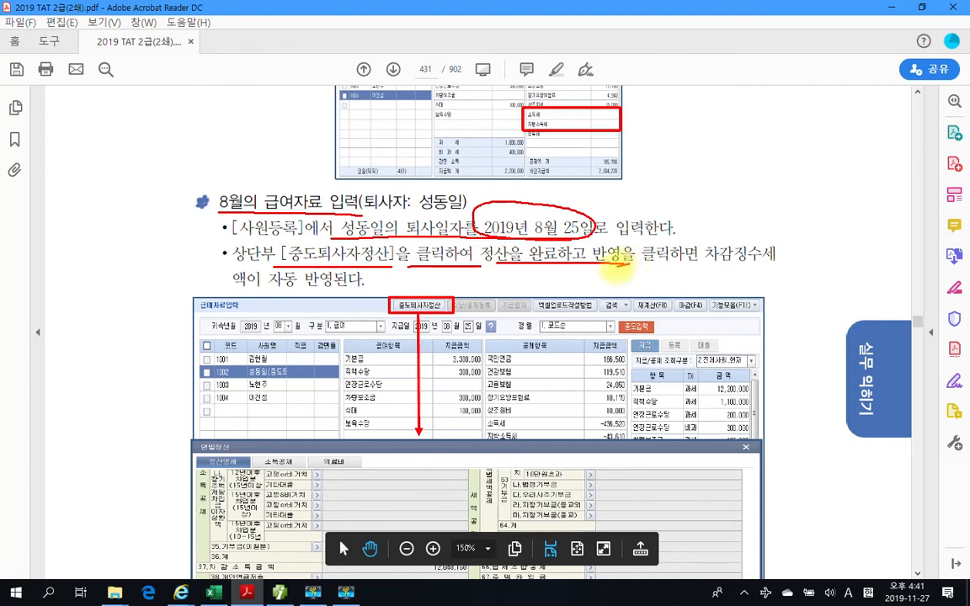
{"action": "mouse_move", "coordinate": [631, 249]}
{"action": "left_mouse_down"}
{"action": "mouse_move", "coordinate": [638, 265]}
{"action": "mouse_move", "coordinate": [699, 263]}
{"action": "left_mouse_up"}
{"action": "left_click_drag", "start_coordinate": [706, 263], "coordinate": [725, 263]}
{"action": "left_click_drag", "start_coordinate": [233, 287], "coordinate": [362, 287]}
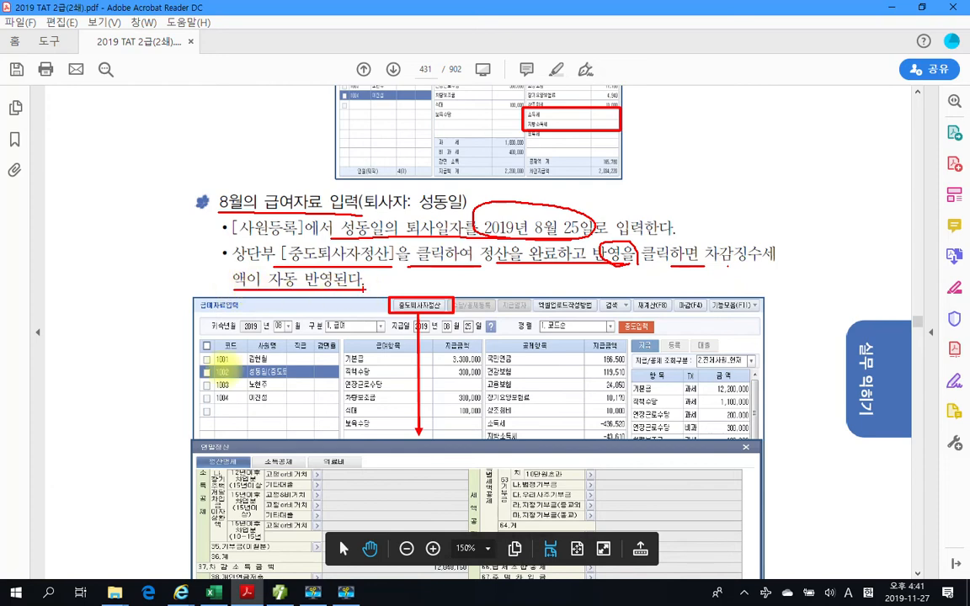
{"action": "key", "text": "Escape"}
- Examine the textbook's 연말정산 settlement screen for the August leaver, then return to the June and August instructions
{"action": "scroll", "coordinate": [257, 425], "scroll_direction": "down", "scroll_amount": 3}
{"action": "scroll", "coordinate": [259, 428], "scroll_direction": "down", "scroll_amount": 3}
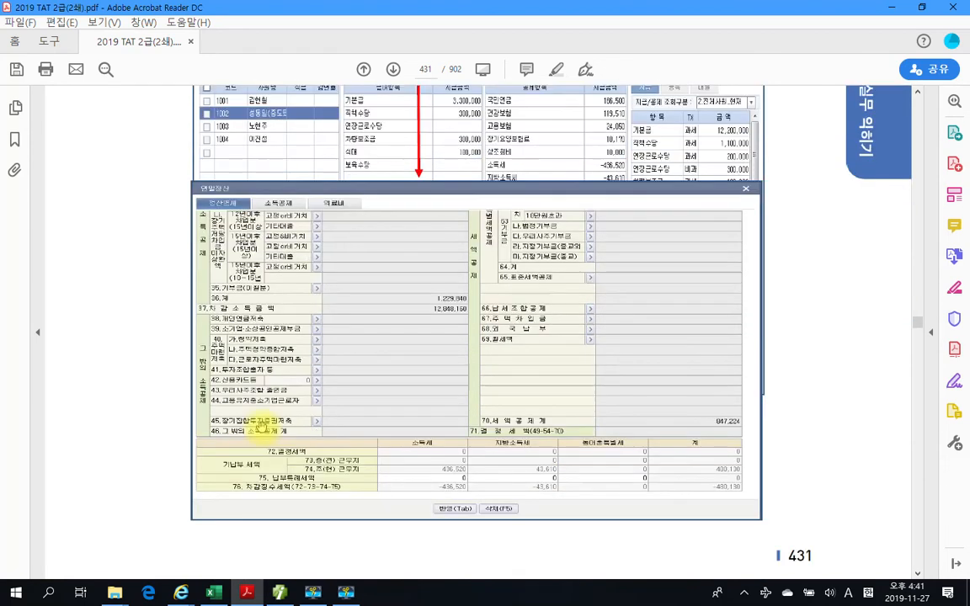
{"action": "scroll", "coordinate": [261, 429], "scroll_direction": "down", "scroll_amount": 2}
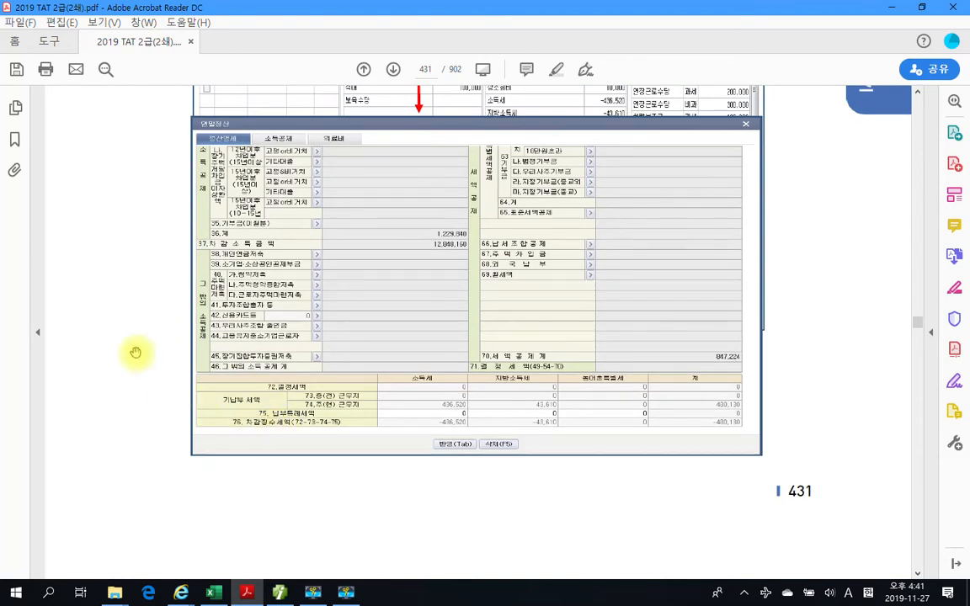
{"action": "scroll", "coordinate": [364, 417], "scroll_direction": "down", "scroll_amount": 8}
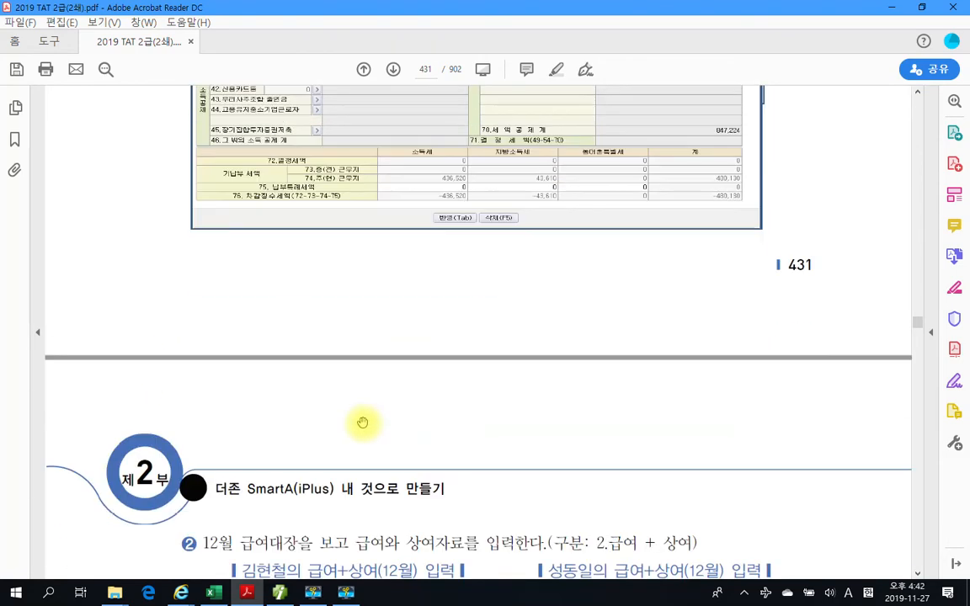
{"action": "scroll", "coordinate": [362, 421], "scroll_direction": "up", "scroll_amount": 10}
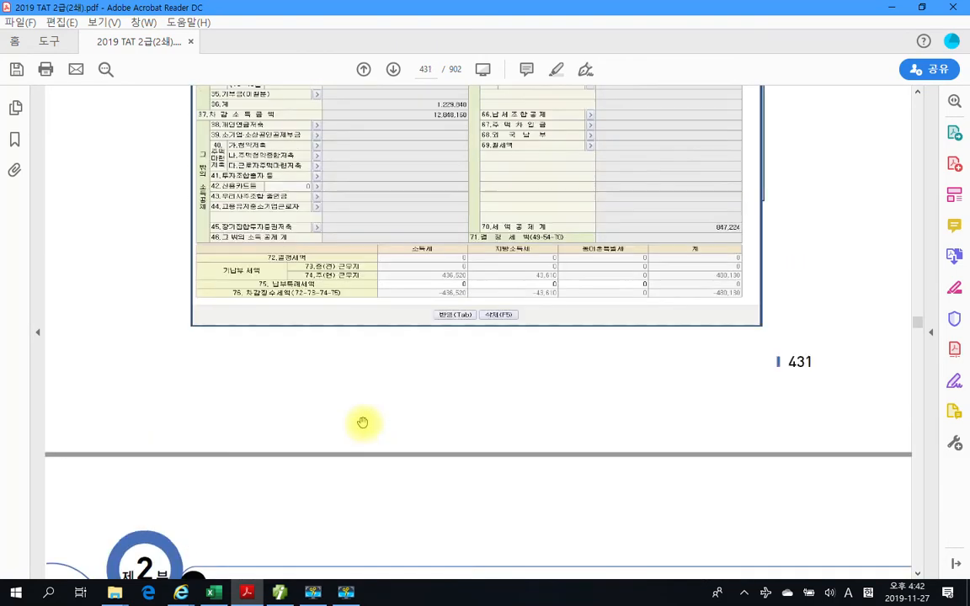
{"action": "scroll", "coordinate": [362, 422], "scroll_direction": "up", "scroll_amount": 5}
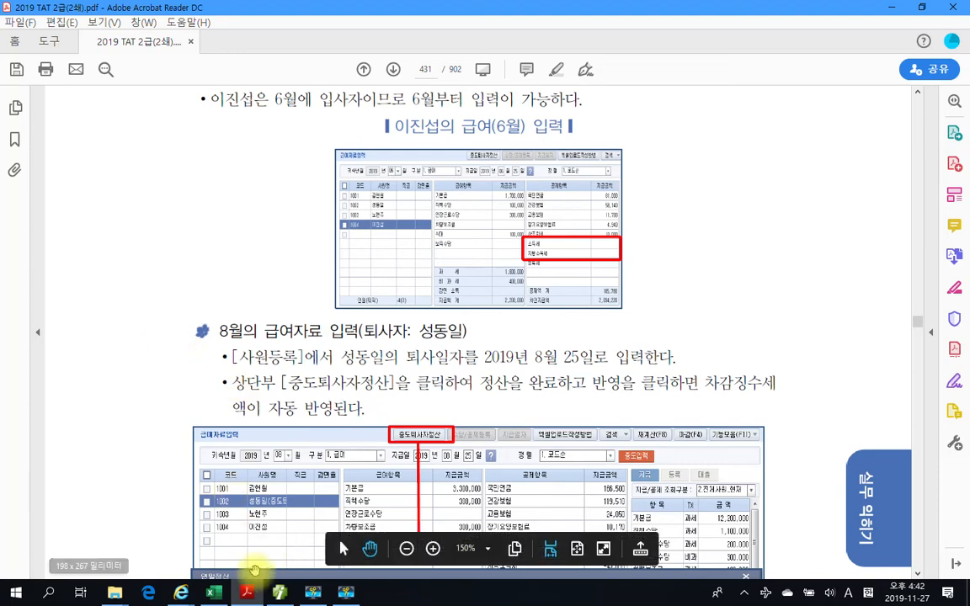
- Switch to SmartA and open February's 급여자료입력 with 구분 1. 급여
{"action": "left_click", "coordinate": [277, 593]}
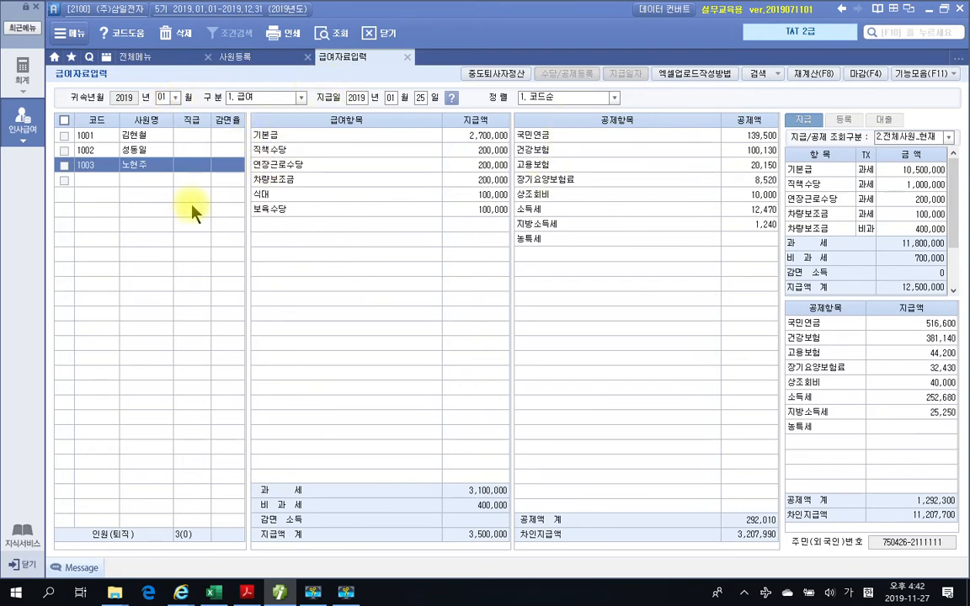
{"action": "left_click", "coordinate": [175, 98]}
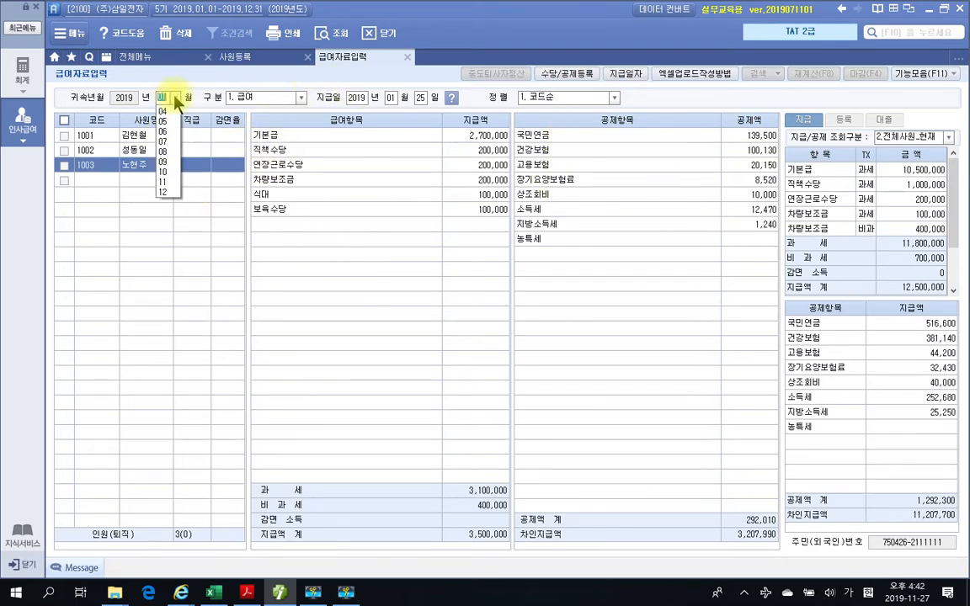
{"action": "left_click", "coordinate": [165, 119]}
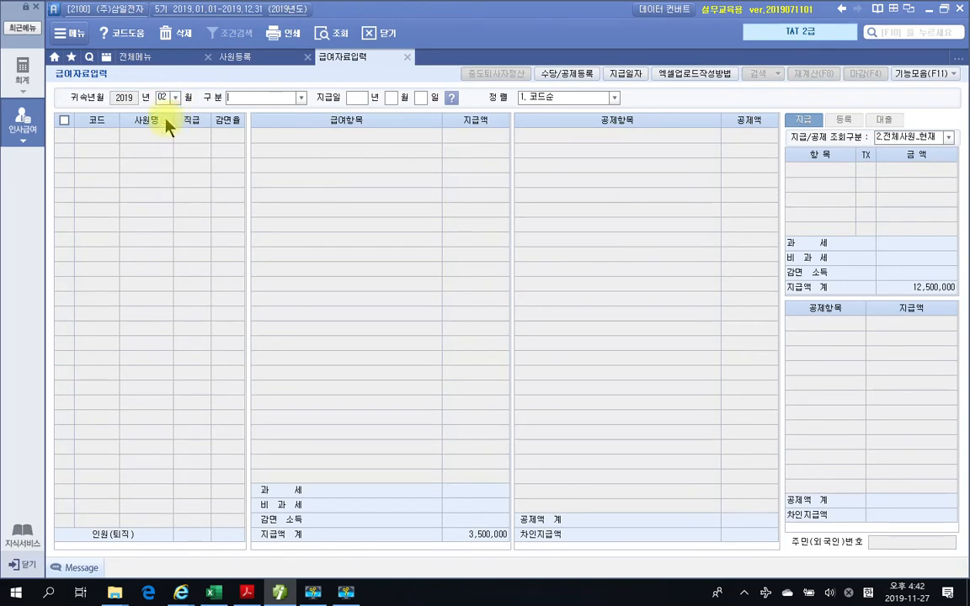
{"action": "left_click", "coordinate": [300, 98]}
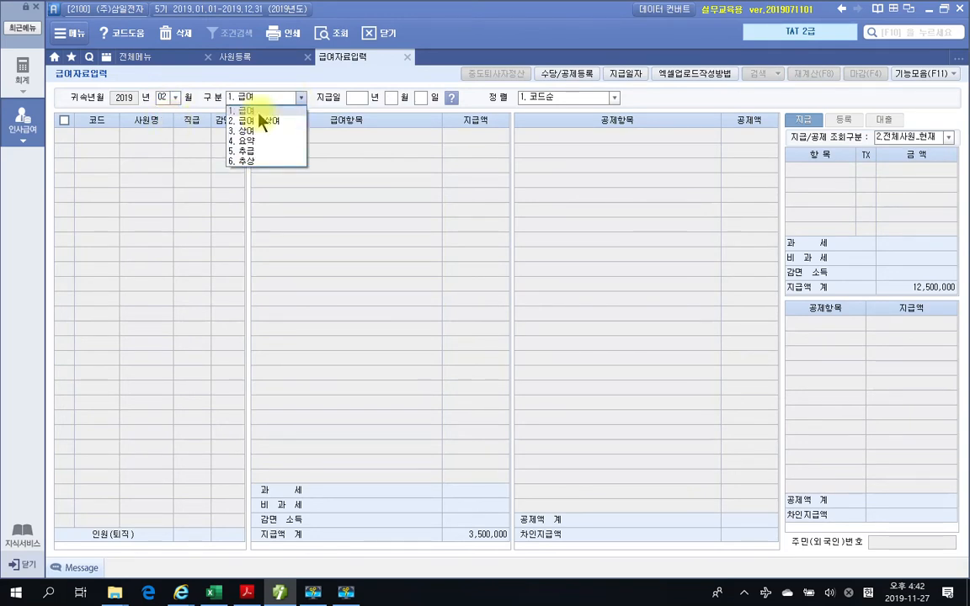
{"action": "left_click", "coordinate": [260, 120]}
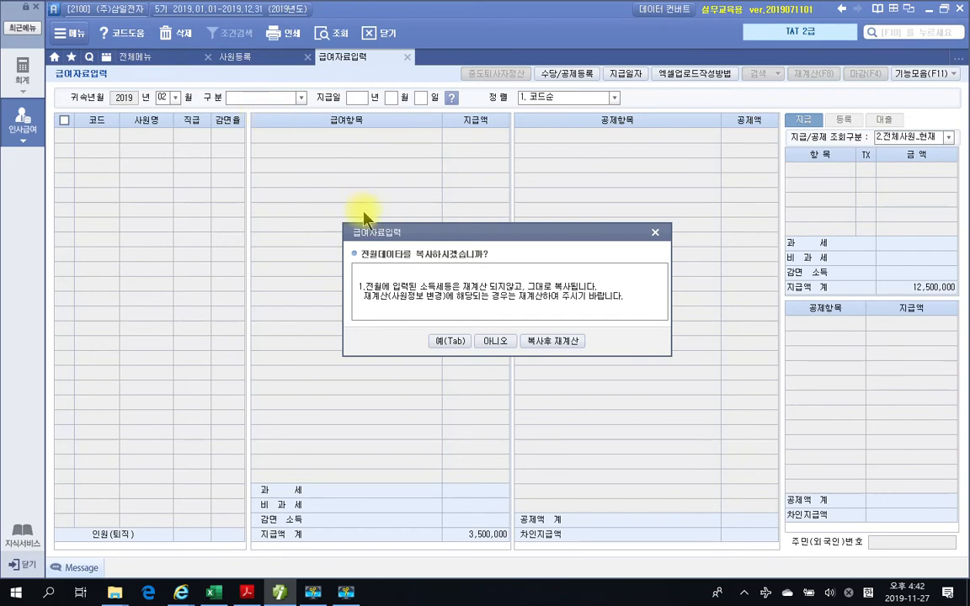
- Copy January's payroll data into February with 복사후 재계산, recalculating every item for 전체사원
{"action": "key", "text": "ctrl+2"}
{"action": "left_click_drag", "start_coordinate": [515, 320], "coordinate": [613, 364]}
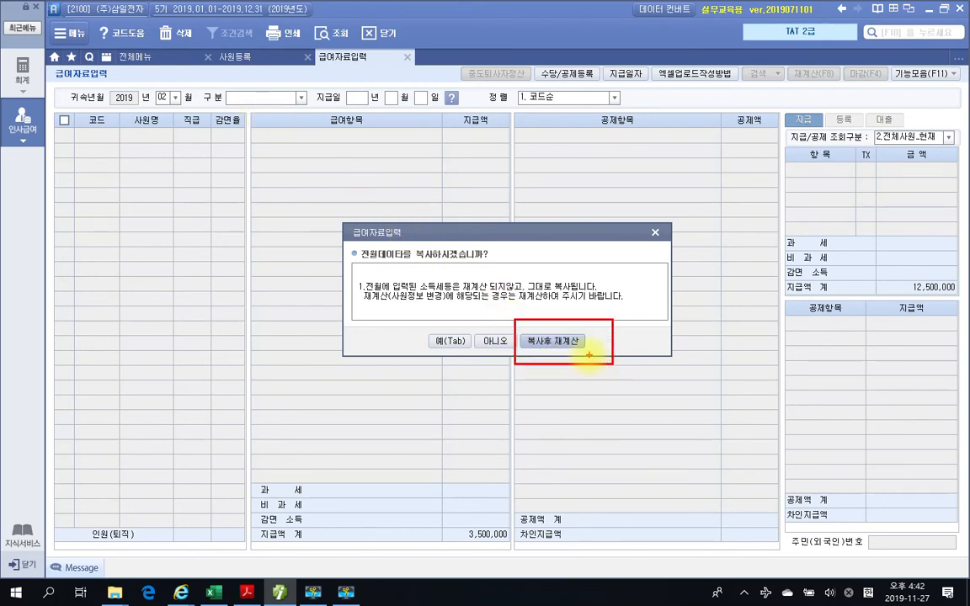
{"action": "key", "text": "Escape"}
{"action": "left_click", "coordinate": [539, 341]}
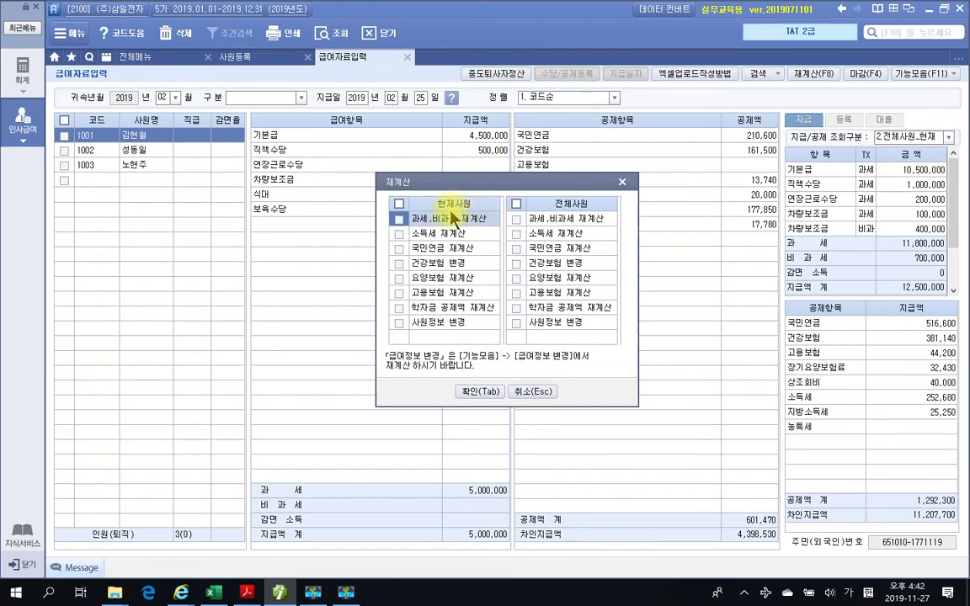
{"action": "left_click", "coordinate": [516, 204]}
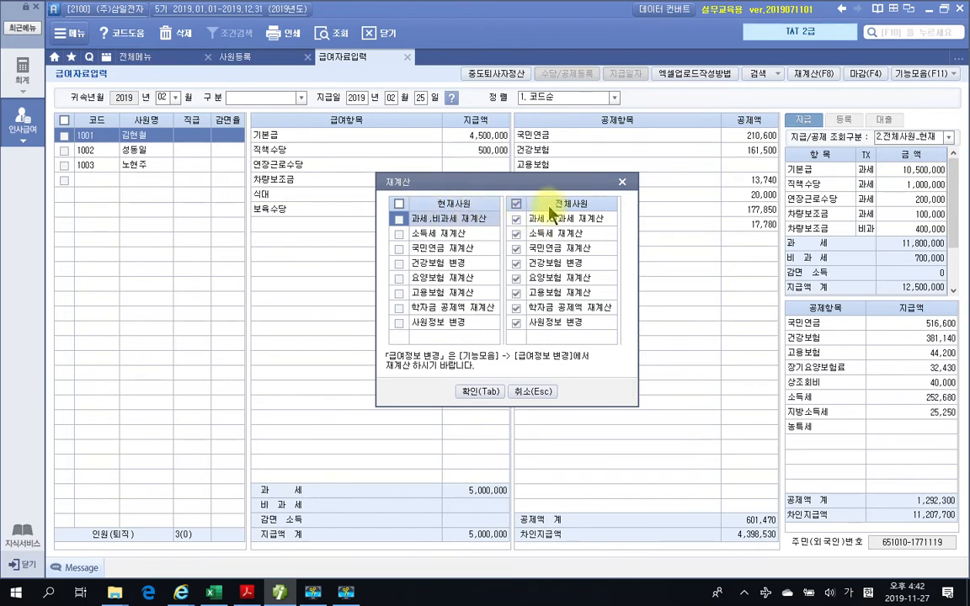
{"action": "left_click", "coordinate": [476, 394]}
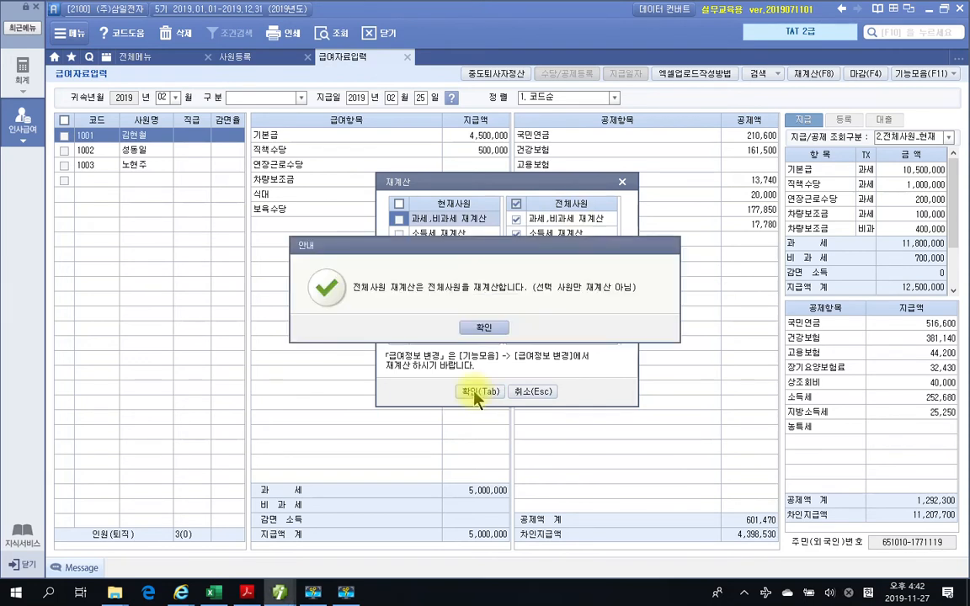
{"action": "left_click", "coordinate": [478, 327]}
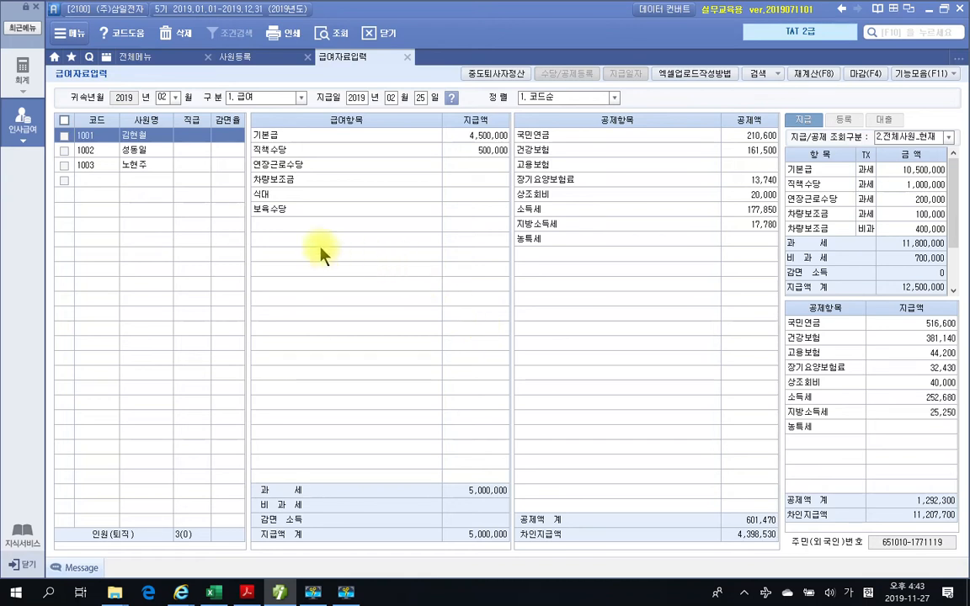
- Open March's payroll with 구분 1. 급여 and copy February's data with 복사후 재계산 for 전체사원
{"action": "left_click", "coordinate": [175, 97]}
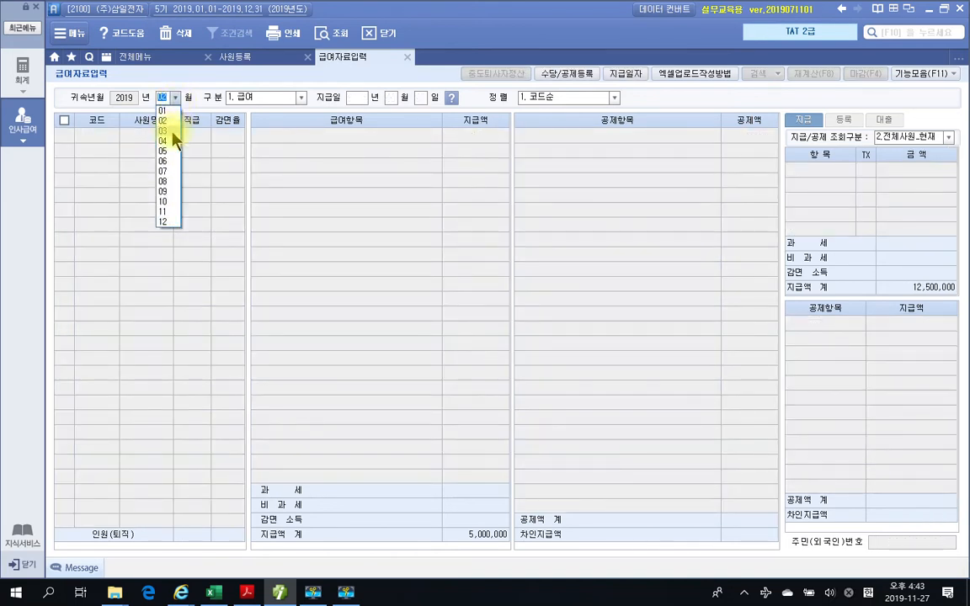
{"action": "left_click", "coordinate": [166, 130]}
{"action": "left_click", "coordinate": [284, 98]}
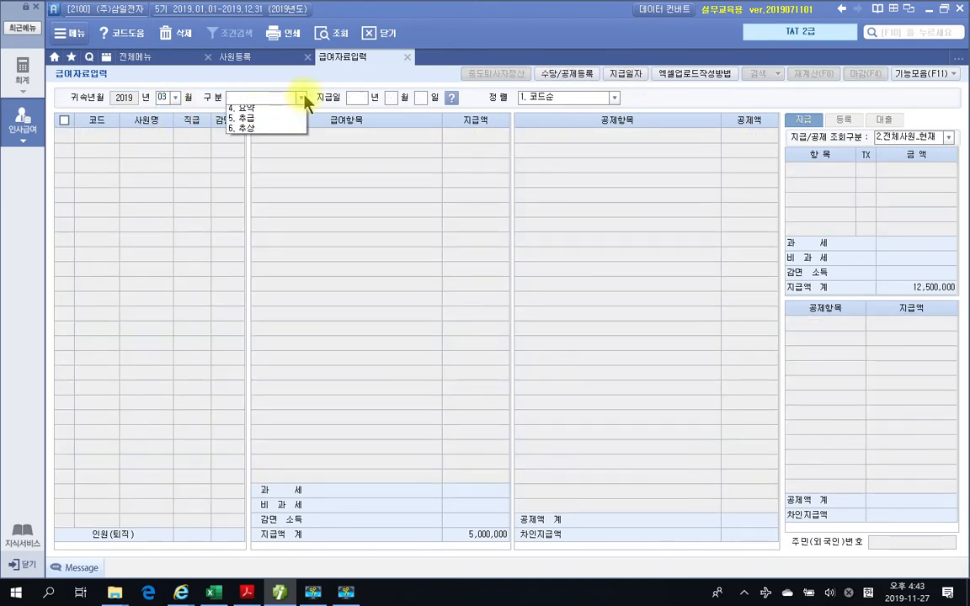
{"action": "left_click", "coordinate": [243, 102]}
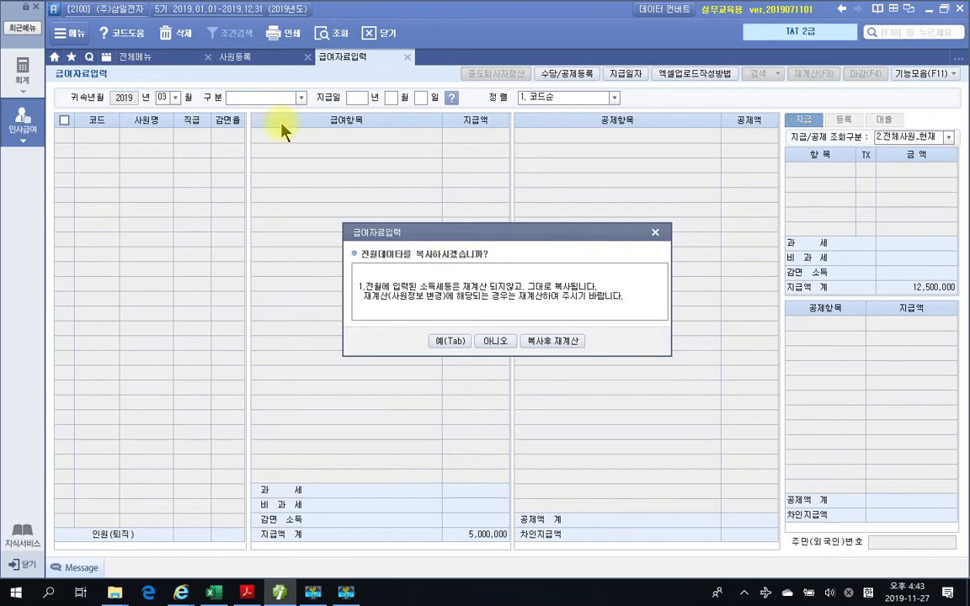
{"action": "left_click", "coordinate": [548, 342]}
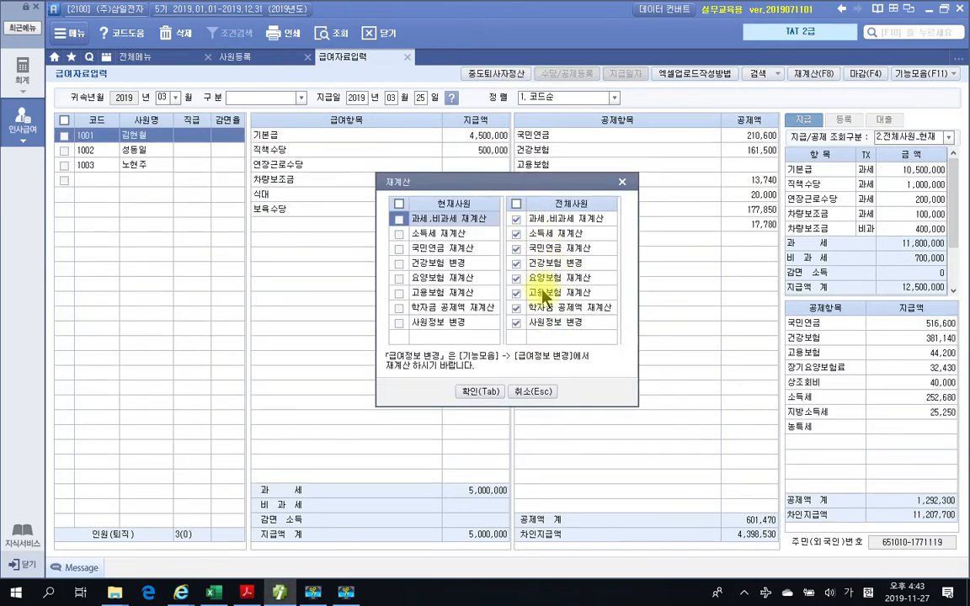
{"action": "left_click", "coordinate": [481, 391]}
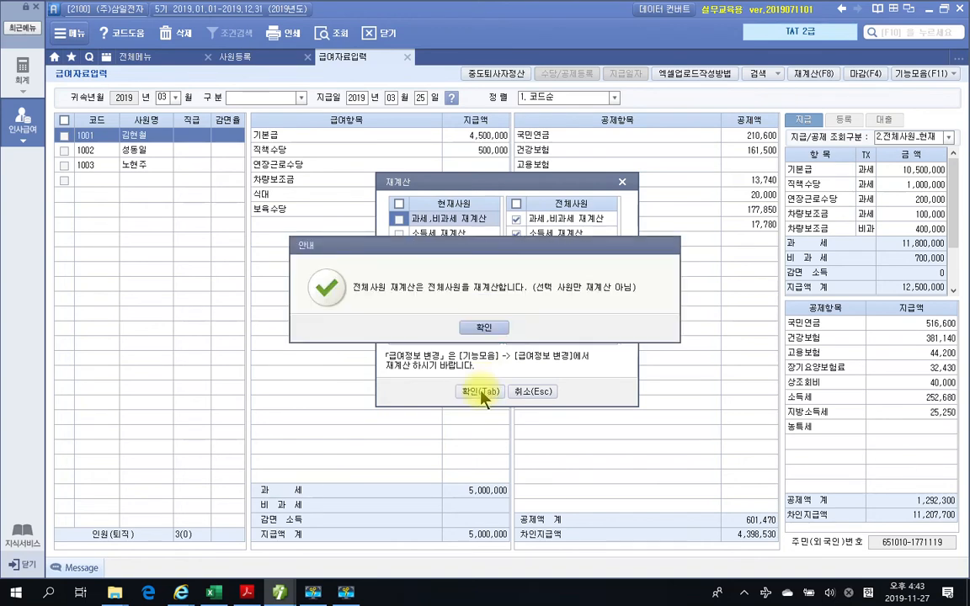
{"action": "left_click", "coordinate": [489, 325]}
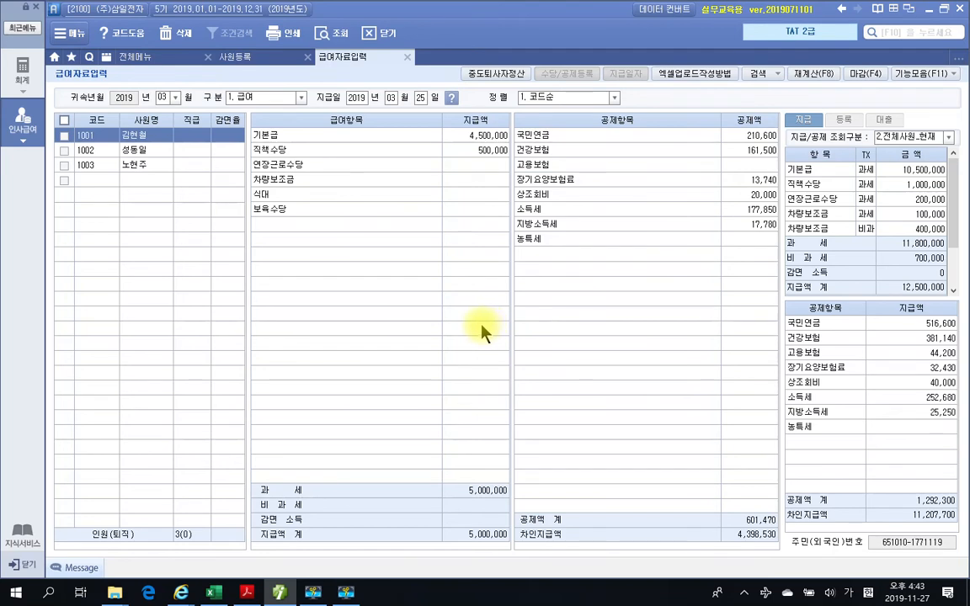
- Open April's payroll with 구분 1. 급여 and copy March's data with 복사후 재계산 for 전체사원
{"action": "left_click", "coordinate": [165, 98]}
{"action": "left_click", "coordinate": [175, 141]}
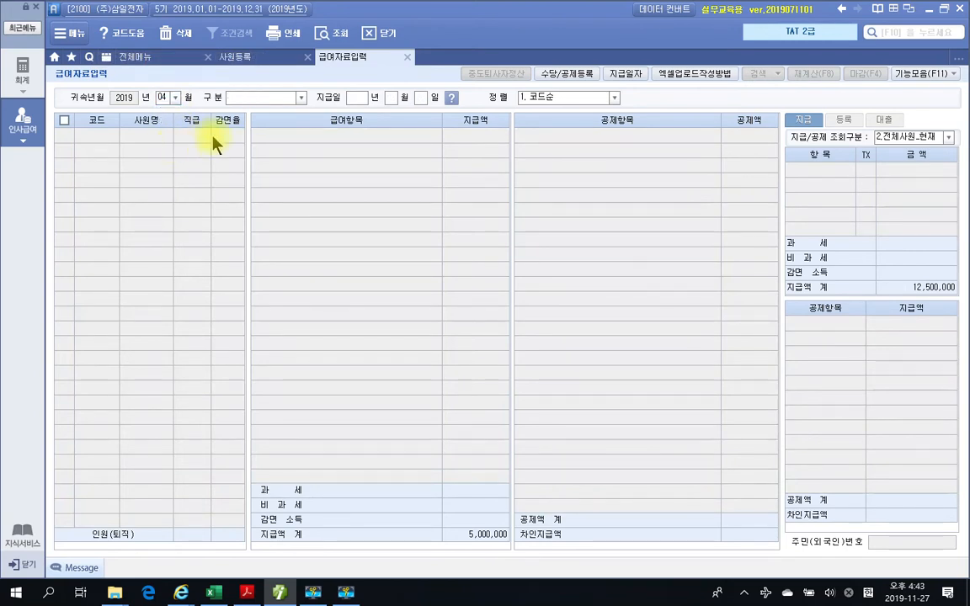
{"action": "left_click", "coordinate": [301, 98]}
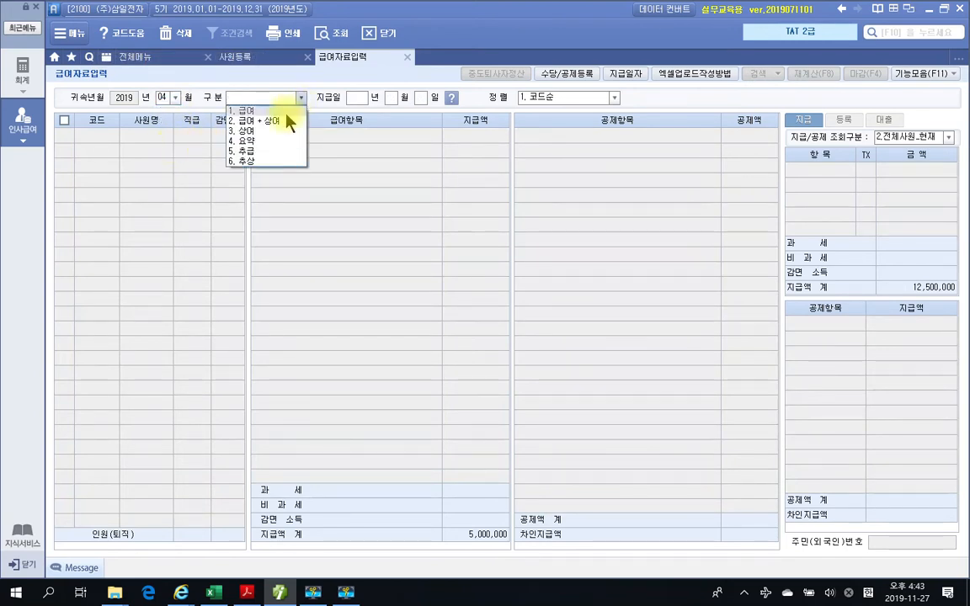
{"action": "left_click", "coordinate": [285, 111]}
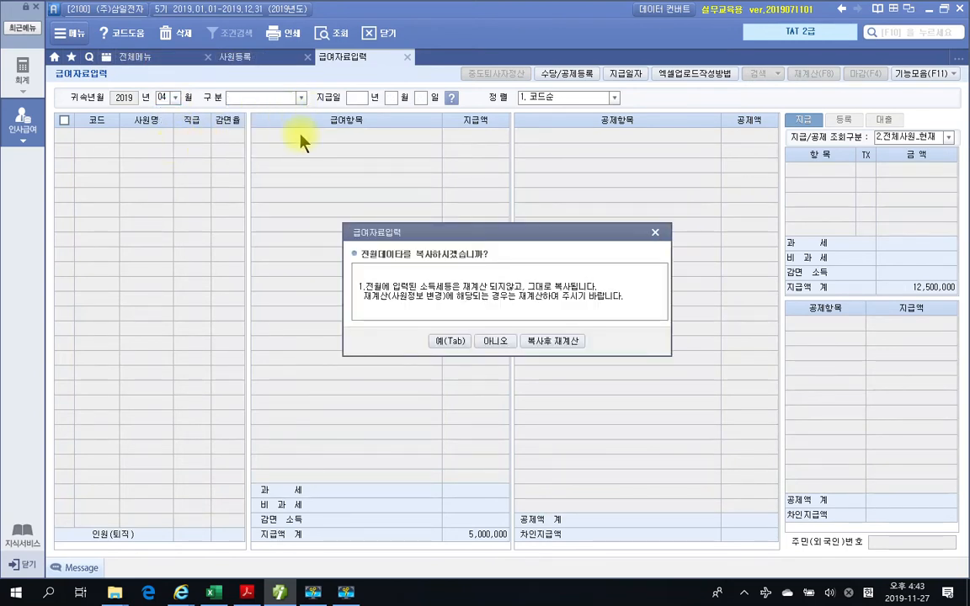
{"action": "left_click", "coordinate": [544, 341]}
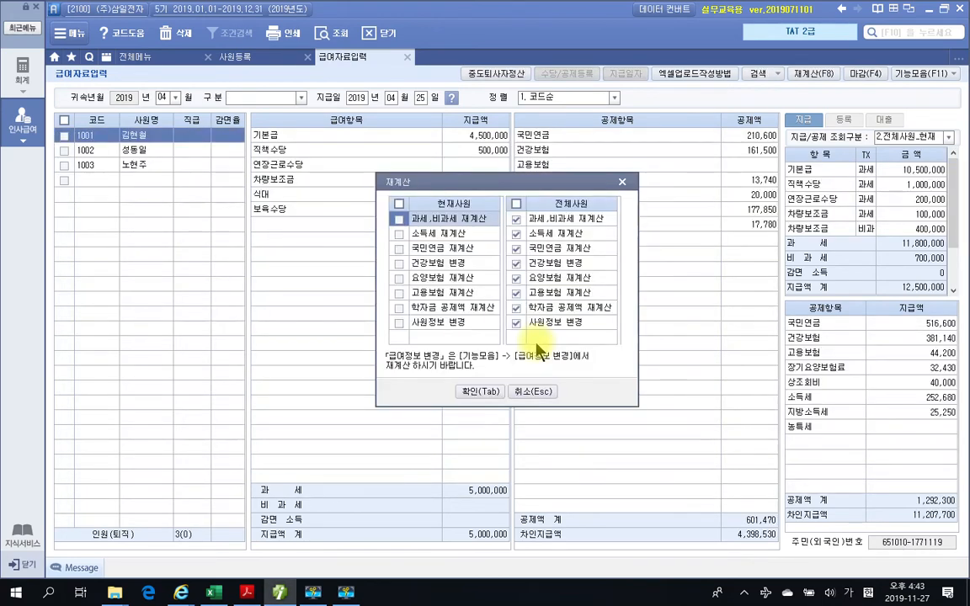
{"action": "left_click", "coordinate": [479, 393]}
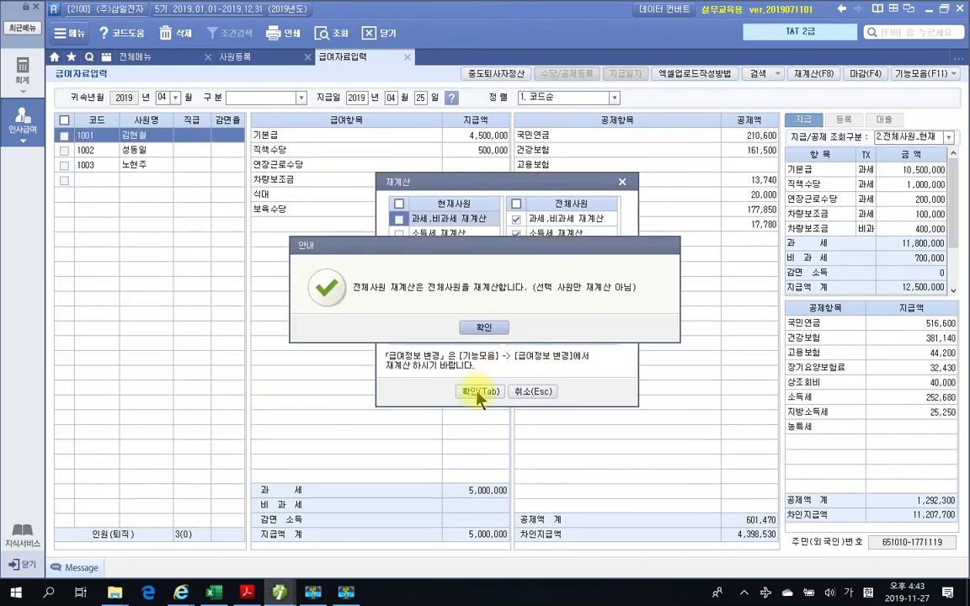
{"action": "left_click", "coordinate": [482, 331]}
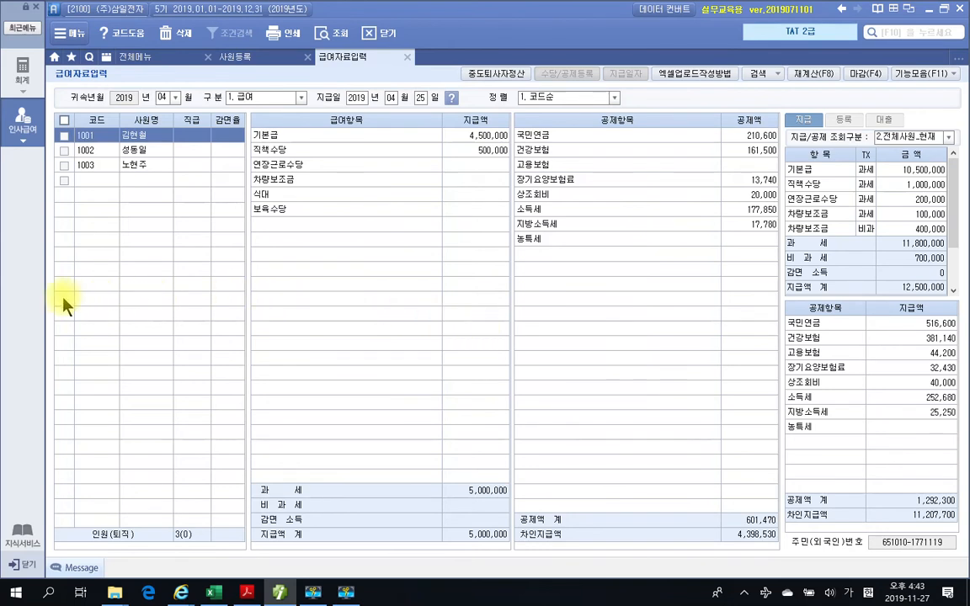
- Open May's payroll with 구분 1. 급여 and copy April's data with 복사후 재계산 for 전체사원
{"action": "left_click", "coordinate": [175, 96]}
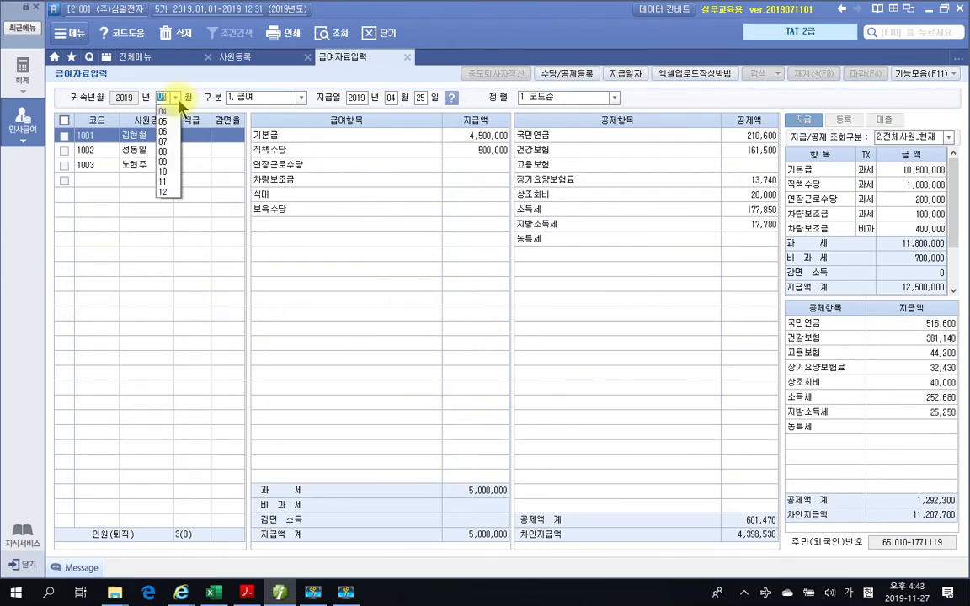
{"action": "left_click", "coordinate": [165, 151]}
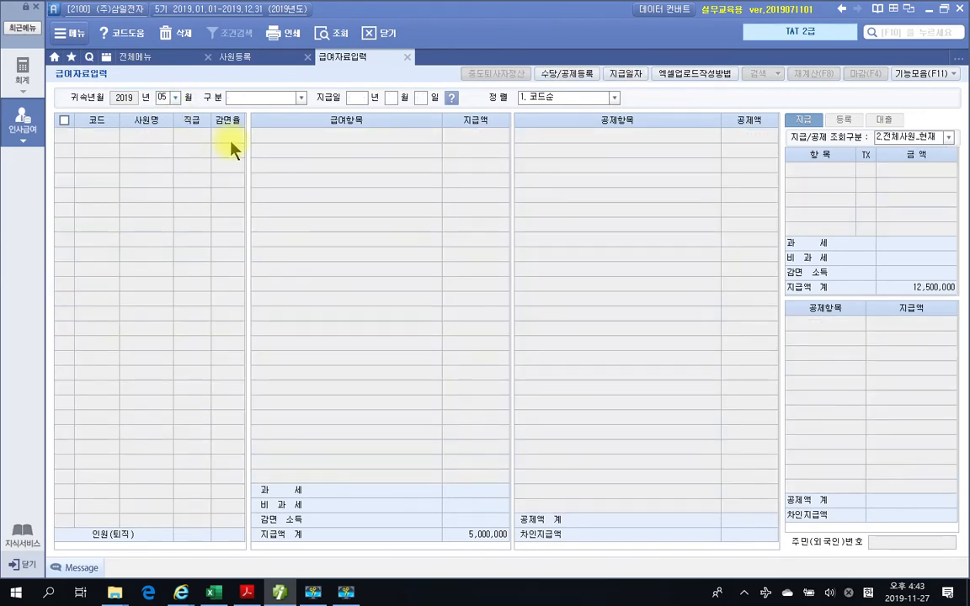
{"action": "left_click", "coordinate": [301, 98]}
{"action": "left_click", "coordinate": [252, 104]}
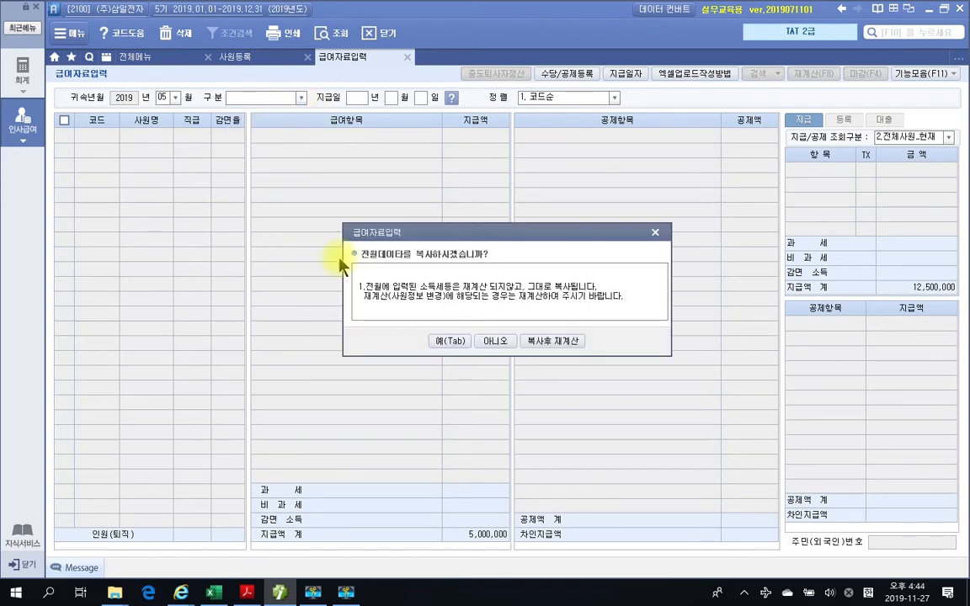
{"action": "left_click", "coordinate": [553, 343]}
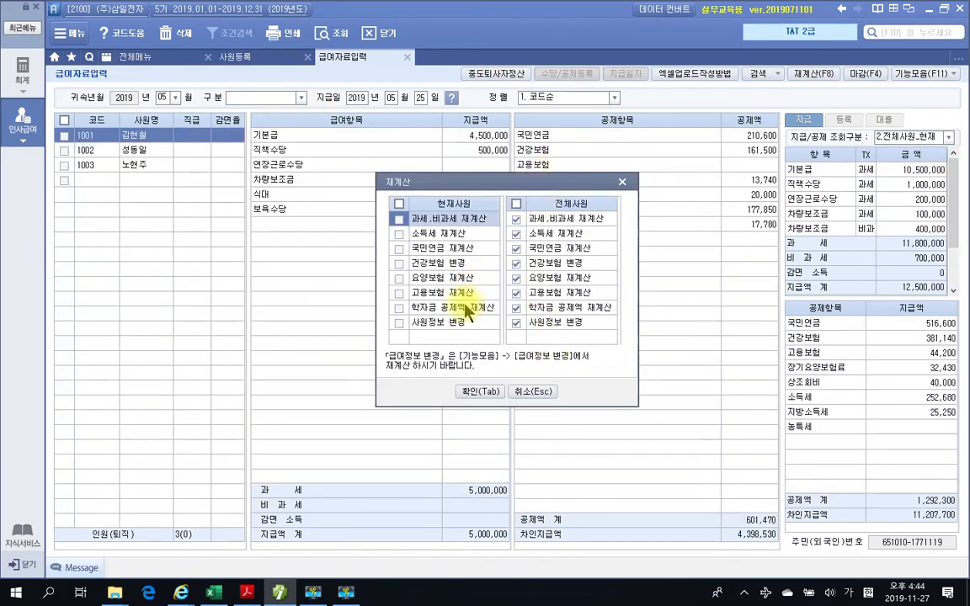
{"action": "left_click", "coordinate": [481, 392]}
{"action": "left_click", "coordinate": [482, 328]}
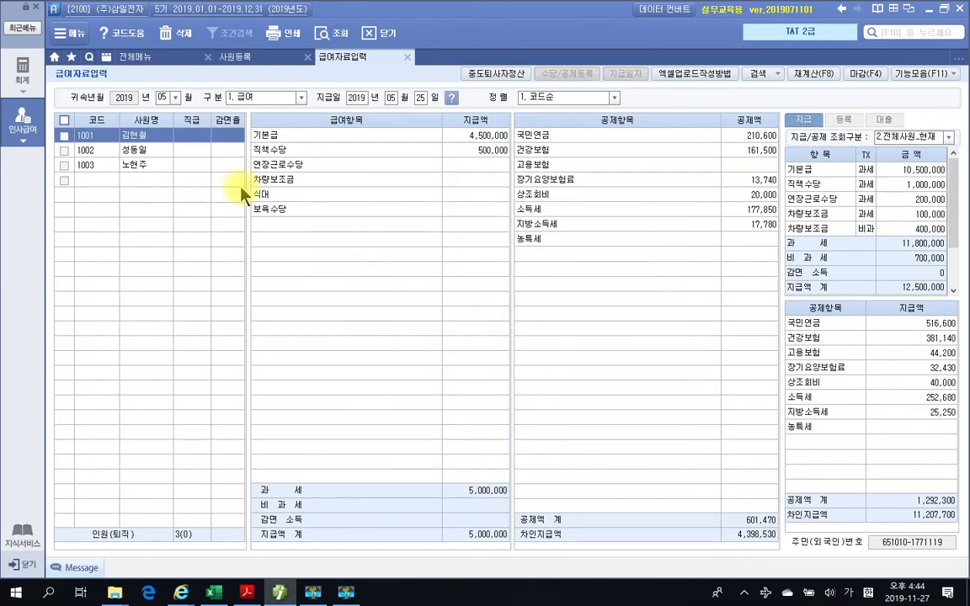
- Open June's payroll with 구분 1. 급여 and copy May's data with 복사후 재계산 for 전체사원
{"action": "left_click", "coordinate": [175, 98]}
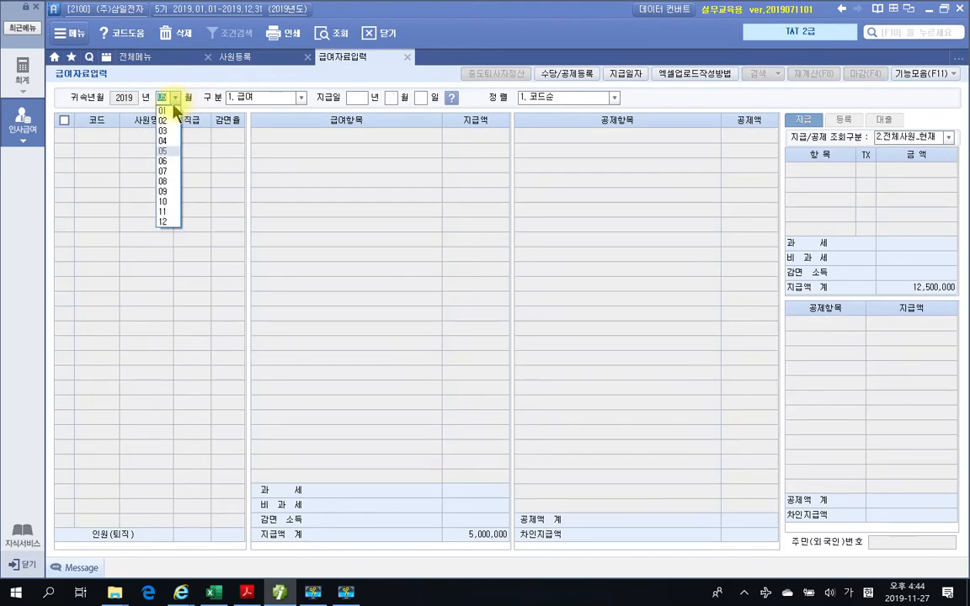
{"action": "left_click", "coordinate": [164, 164]}
{"action": "left_click", "coordinate": [302, 98]}
{"action": "left_click", "coordinate": [288, 118]}
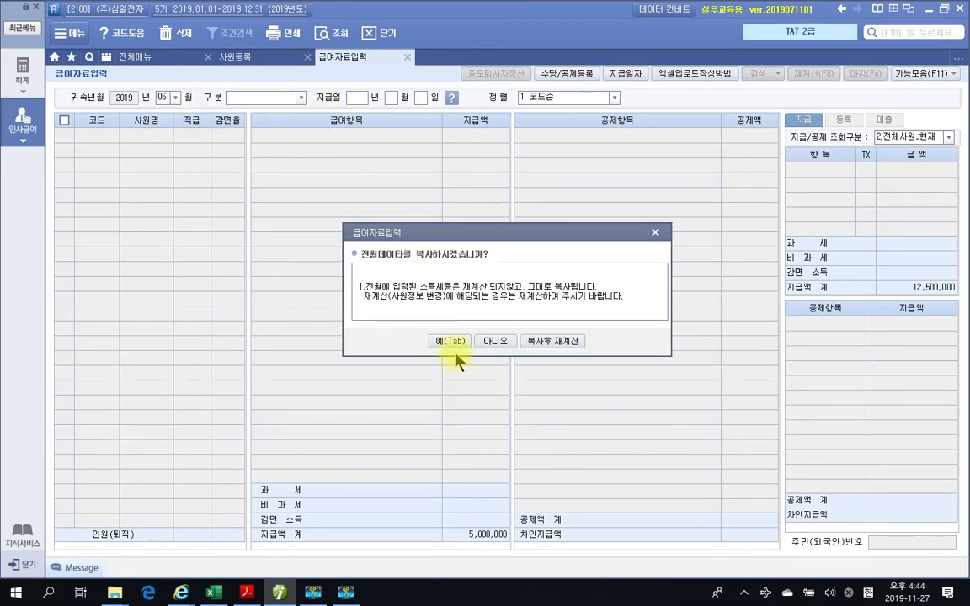
{"action": "left_click", "coordinate": [538, 345]}
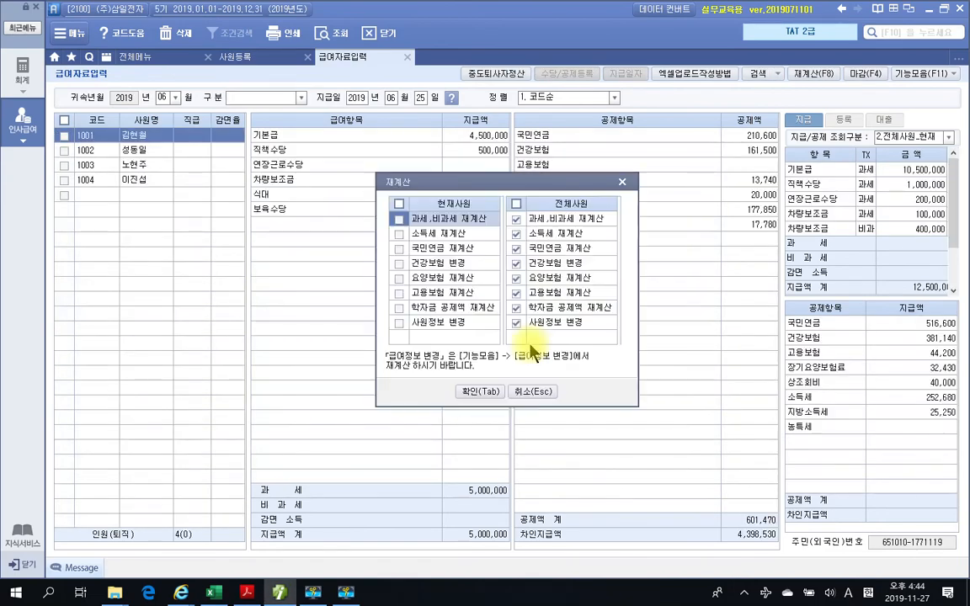
{"action": "left_click", "coordinate": [481, 392]}
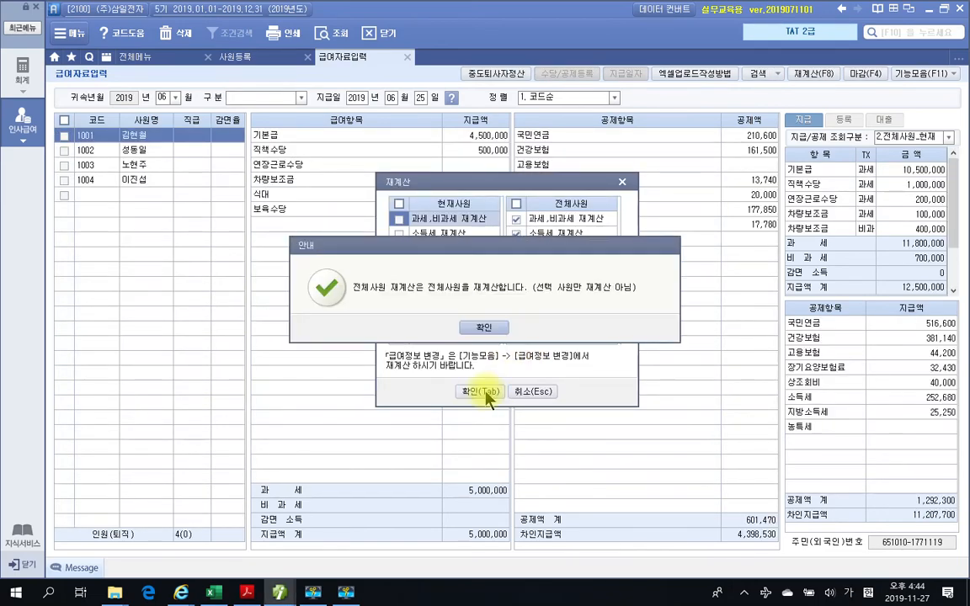
{"action": "left_click", "coordinate": [485, 335]}
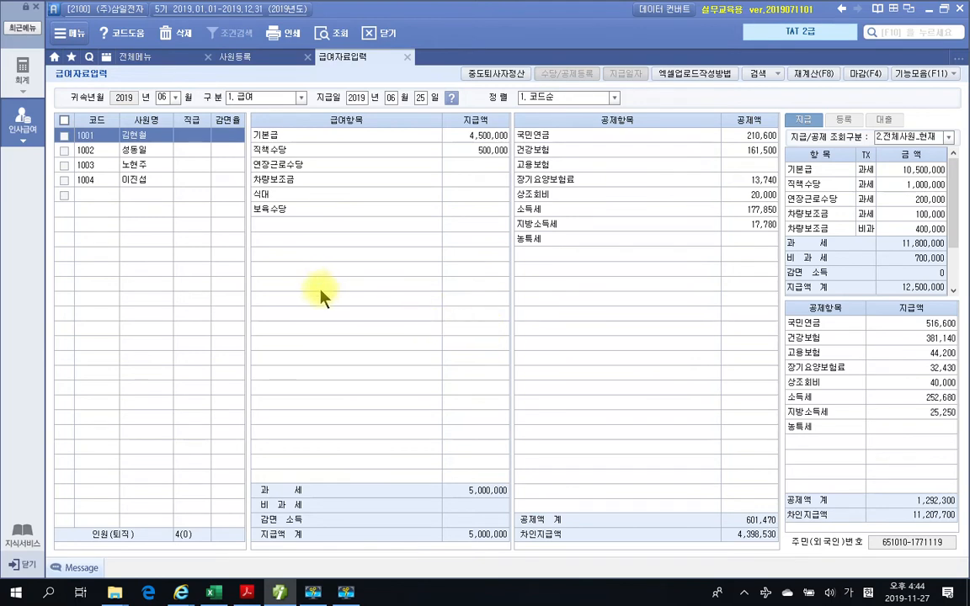
- Review the June pay and deduction amounts of employees 1001 to 1004, ending on new hire 1004
{"action": "left_click", "coordinate": [132, 181]}
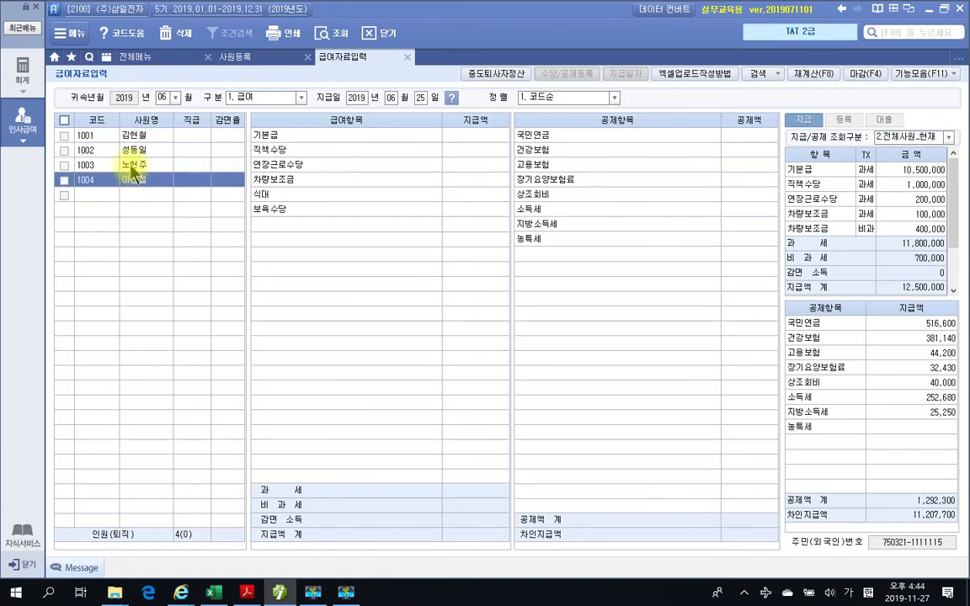
{"action": "left_click", "coordinate": [132, 165]}
{"action": "left_click", "coordinate": [132, 152]}
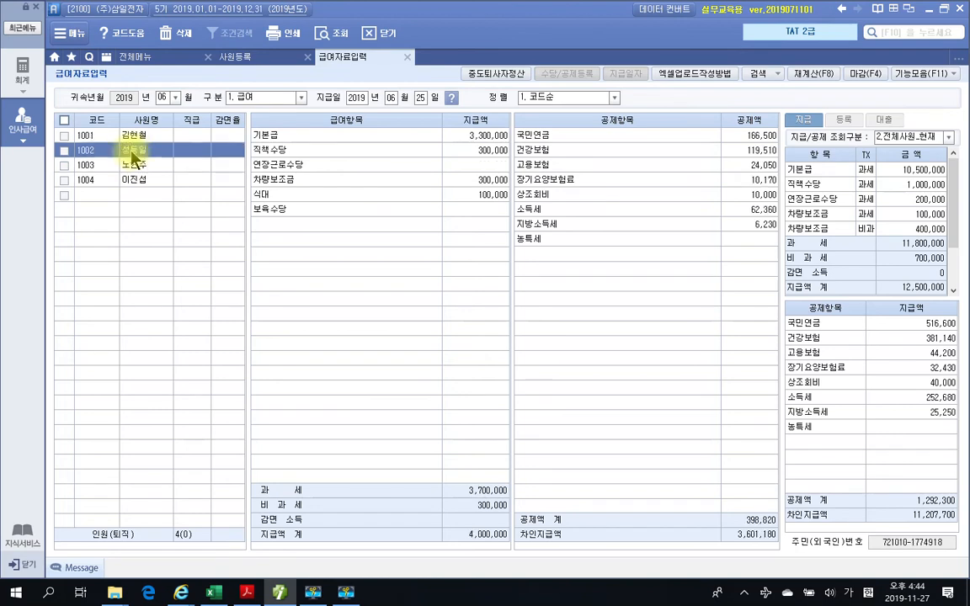
{"action": "left_click", "coordinate": [122, 136]}
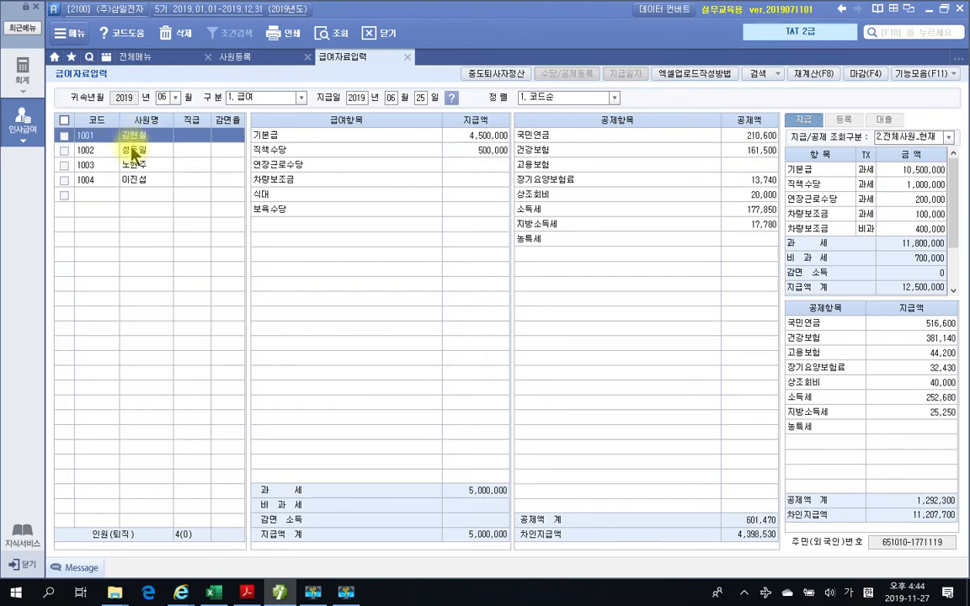
{"action": "left_click", "coordinate": [122, 150]}
{"action": "left_click", "coordinate": [130, 167]}
{"action": "left_click", "coordinate": [132, 182]}
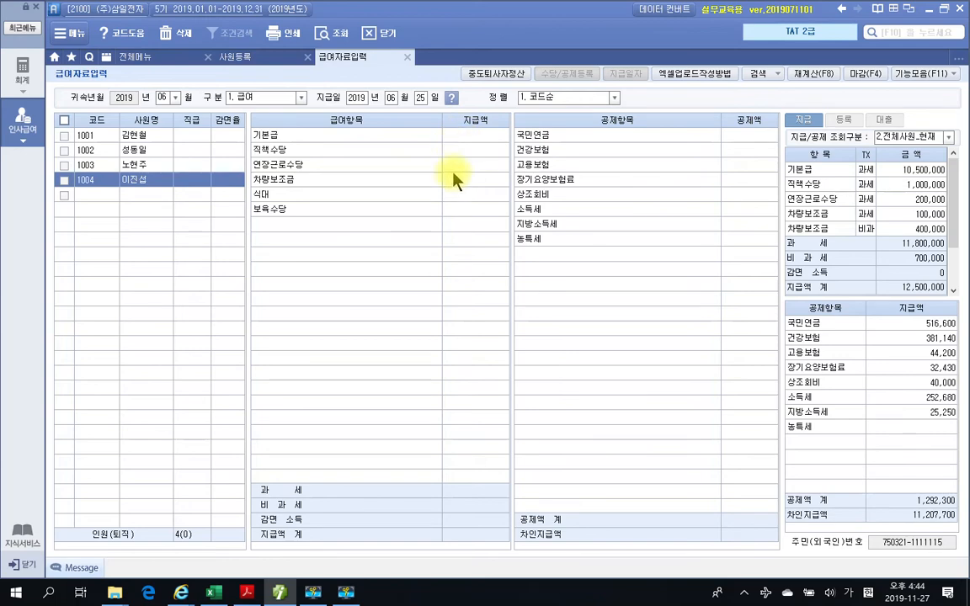
- Switch to the textbook PDF and look up the June hire's amounts in the 1월~11월 급여대장 table
{"action": "left_click", "coordinate": [246, 592]}
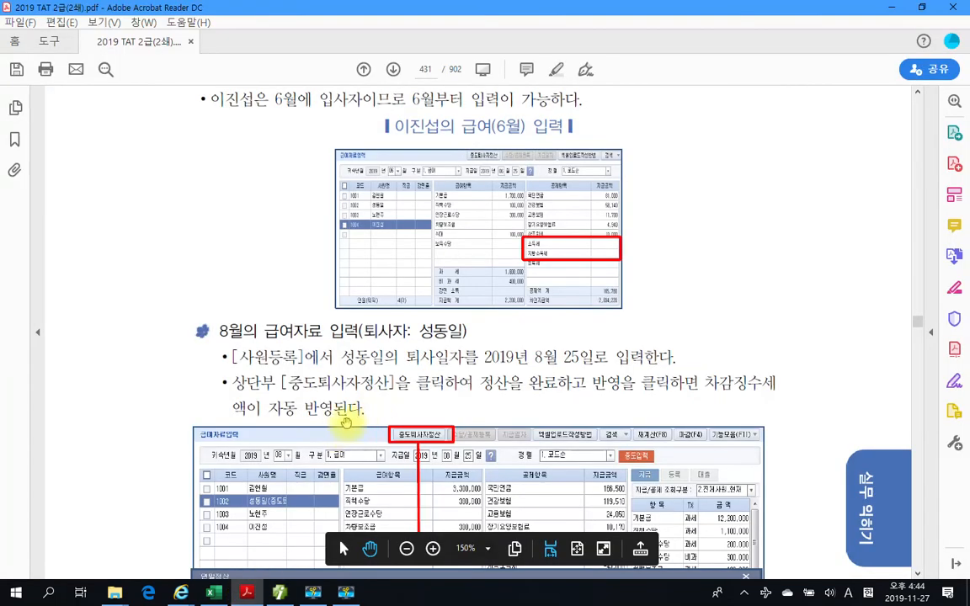
{"action": "scroll", "coordinate": [354, 404], "scroll_direction": "up", "scroll_amount": 10}
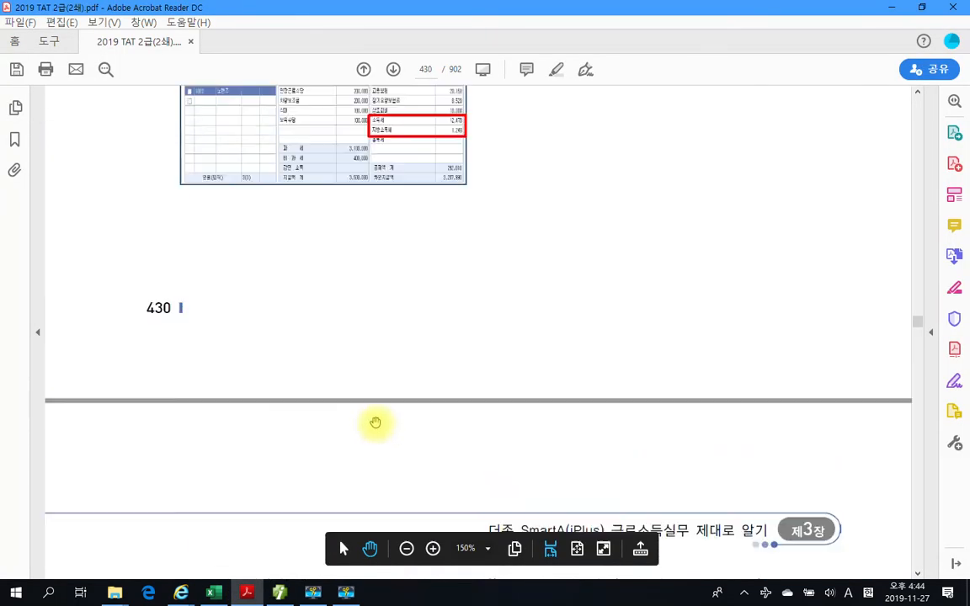
{"action": "scroll", "coordinate": [375, 421], "scroll_direction": "up", "scroll_amount": 10}
{"action": "scroll", "coordinate": [378, 432], "scroll_direction": "up", "scroll_amount": 10}
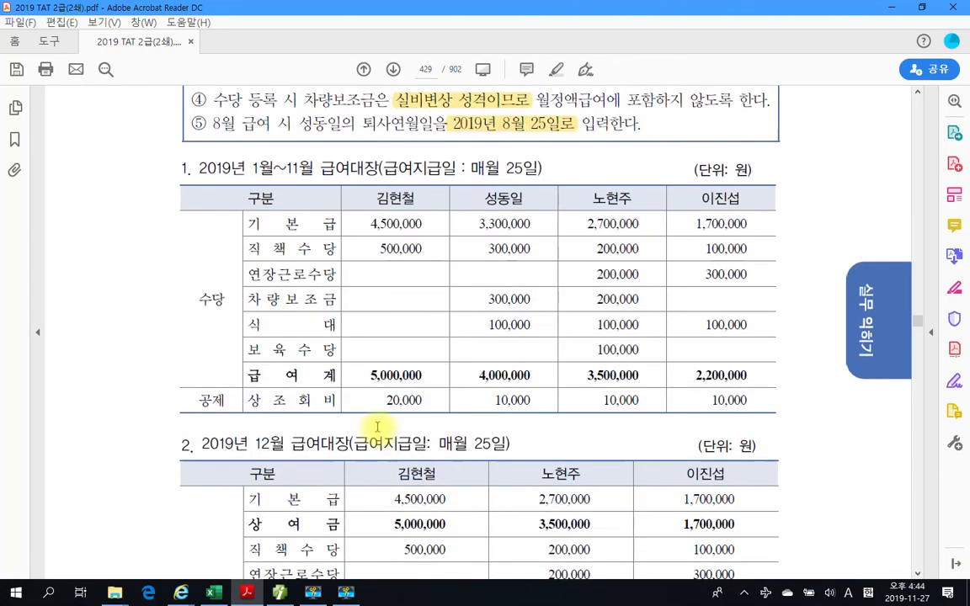
{"action": "left_click_drag", "start_coordinate": [659, 183], "coordinate": [788, 428]}
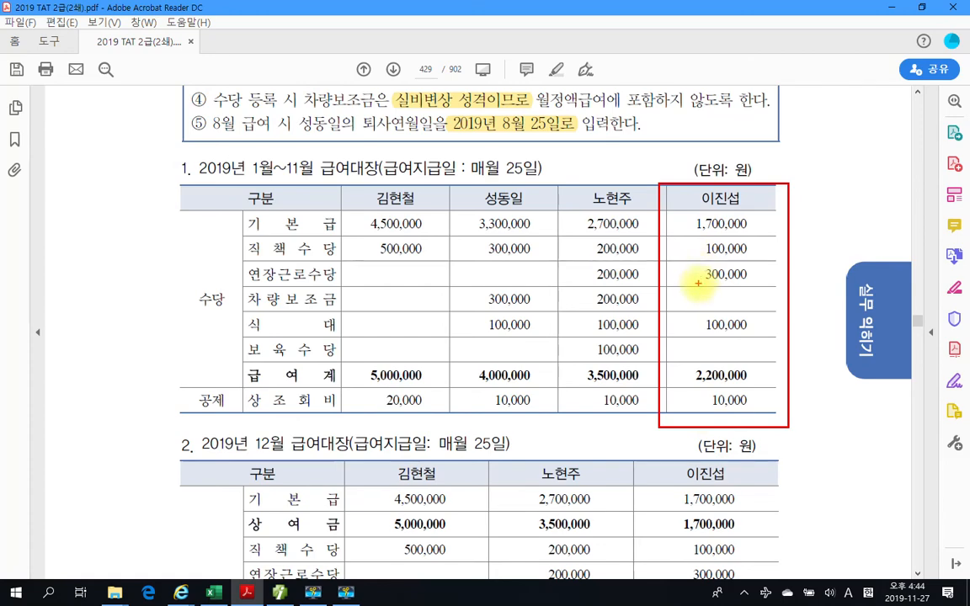
{"action": "key", "text": "Escape"}
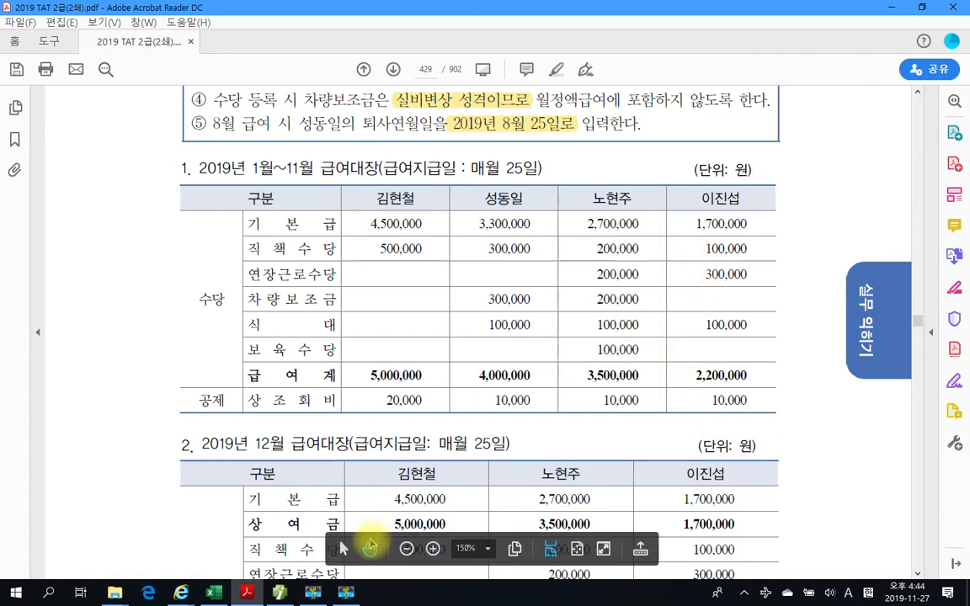
- Switch back to SmartA and enter employee 1004's June 기본급 as 1,700,000 and 직책수당 as 100,000
{"action": "left_click", "coordinate": [279, 592]}
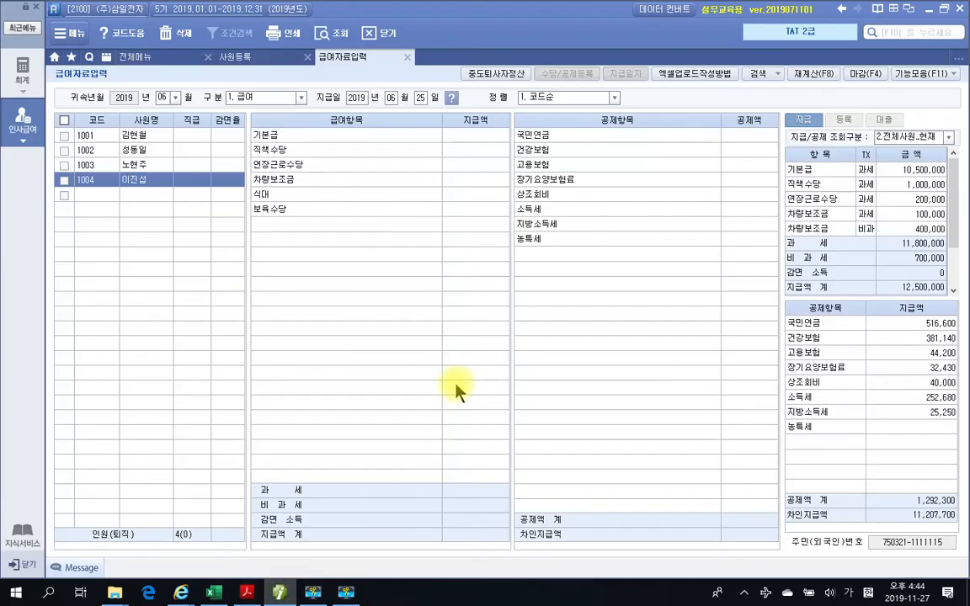
{"action": "left_click", "coordinate": [476, 138]}
{"action": "type", "text": "1700000"}
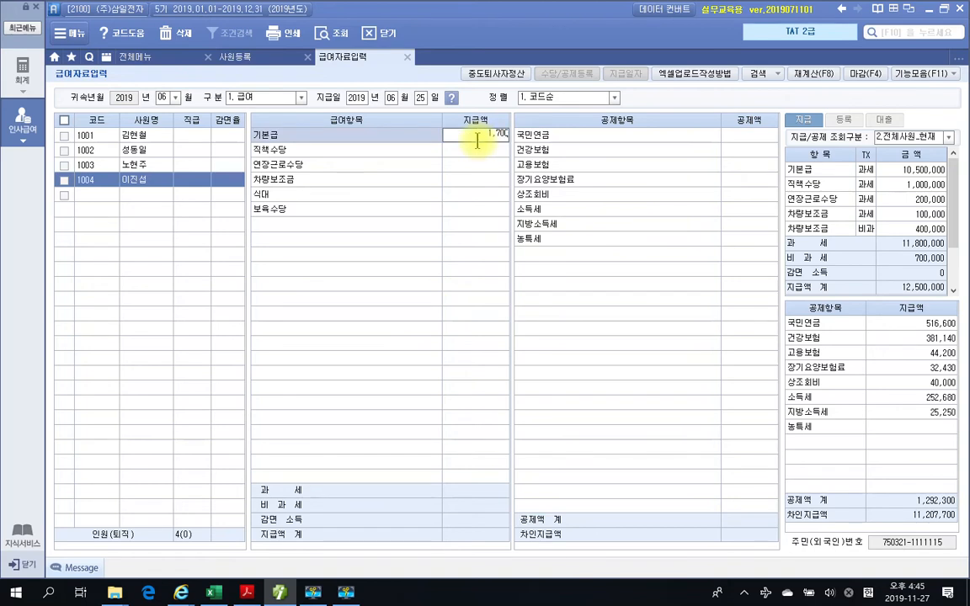
{"action": "key", "text": "Return"}
{"action": "left_click", "coordinate": [480, 149]}
{"action": "type", "text": "100,000"}
{"action": "key", "text": "Return"}
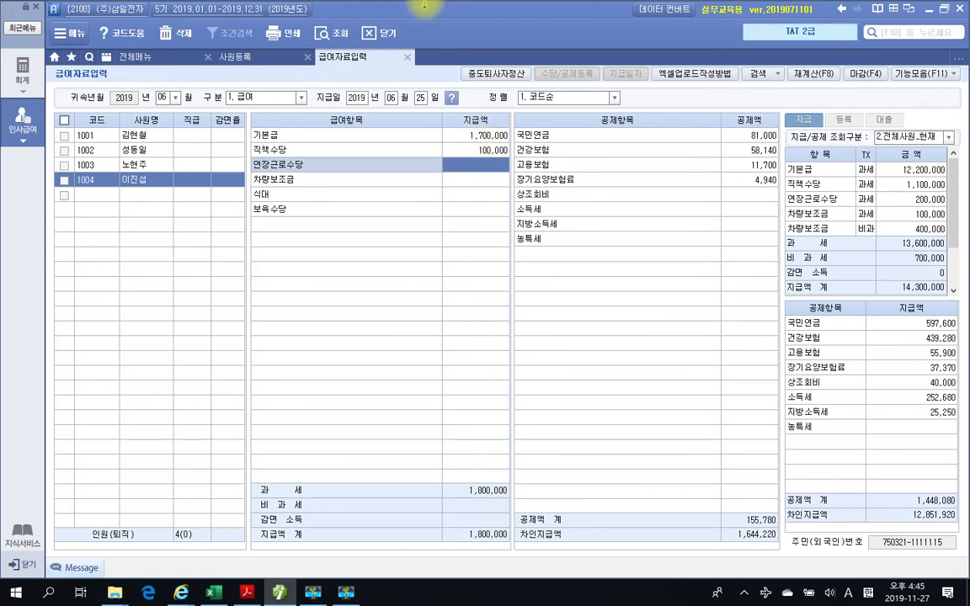
- Enter employee 1004's June 연장근로수당 as 300,000 and 식대 as 100,000, leaving 차량보조금 empty
{"action": "type", "text": "3000000"}
{"action": "key", "text": "Return"}
{"action": "key", "text": "Return"}
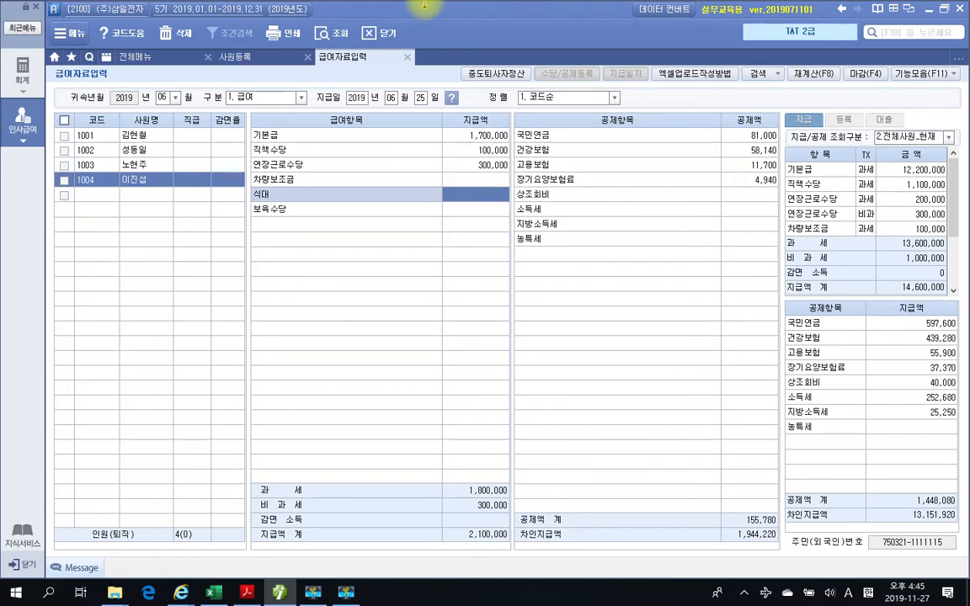
{"action": "type", "text": "100,000"}
{"action": "key", "text": "Return"}
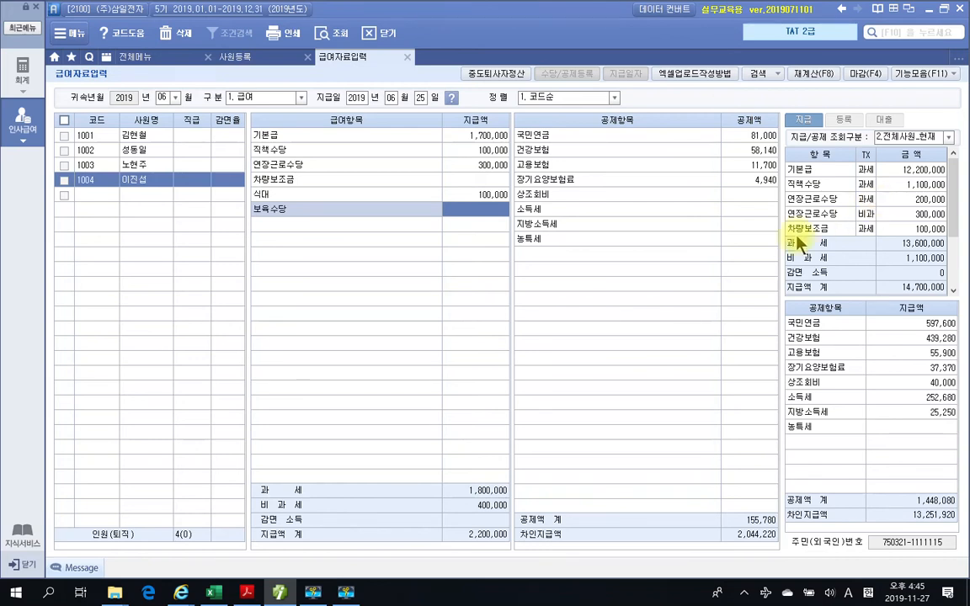
- Enter employee 1004's June 상조회비 deduction as 10,000
{"action": "left_click", "coordinate": [752, 193]}
{"action": "type", "text": "100000"}
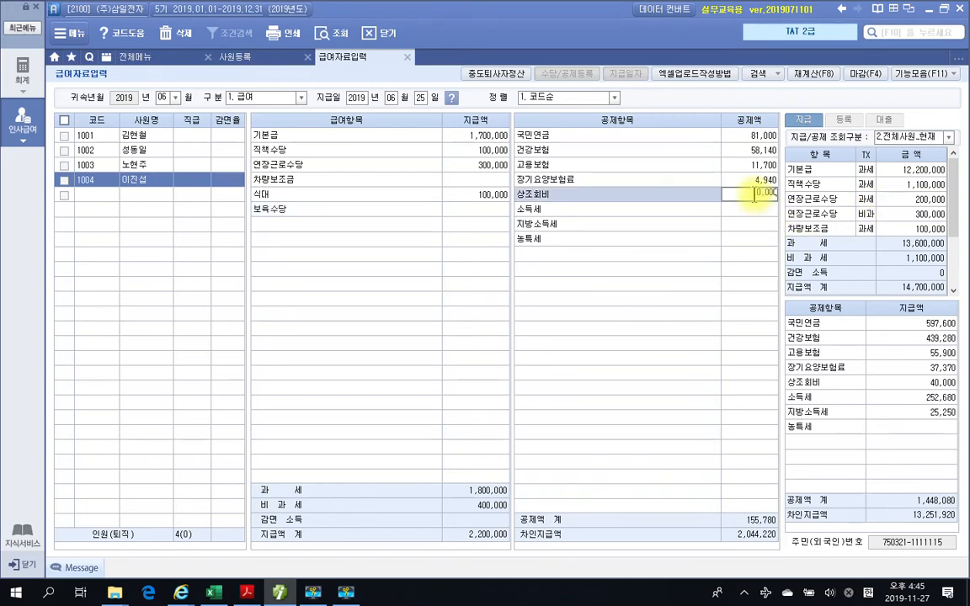
{"action": "key", "text": "Return"}
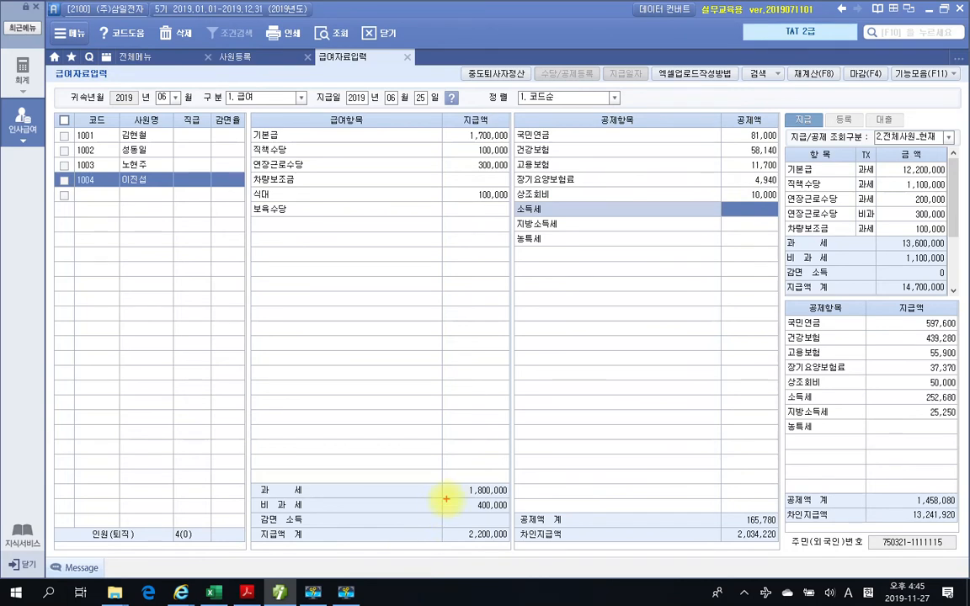
{"action": "left_click_drag", "start_coordinate": [441, 478], "coordinate": [523, 555]}
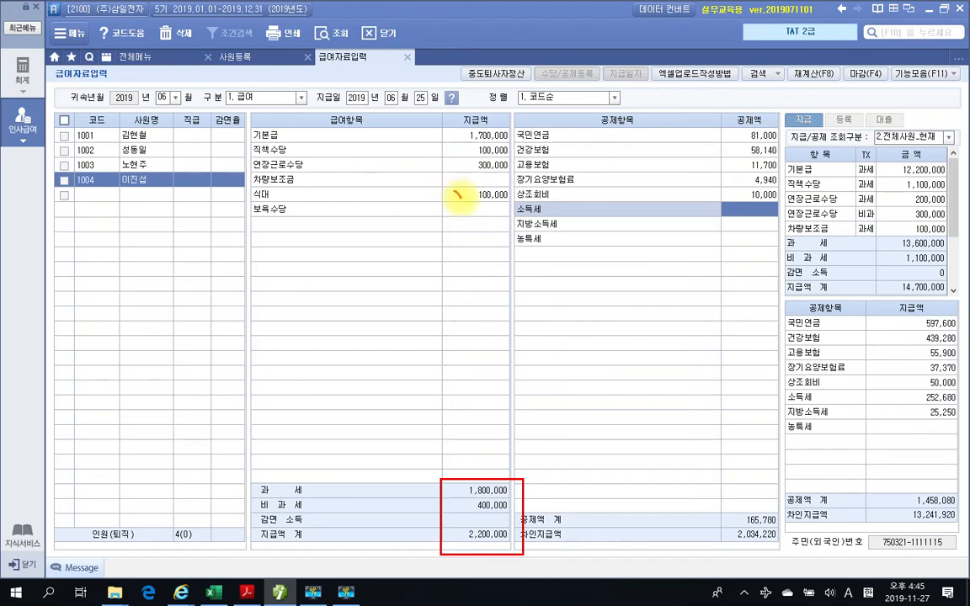
{"action": "left_click_drag", "start_coordinate": [454, 161], "coordinate": [464, 159]}
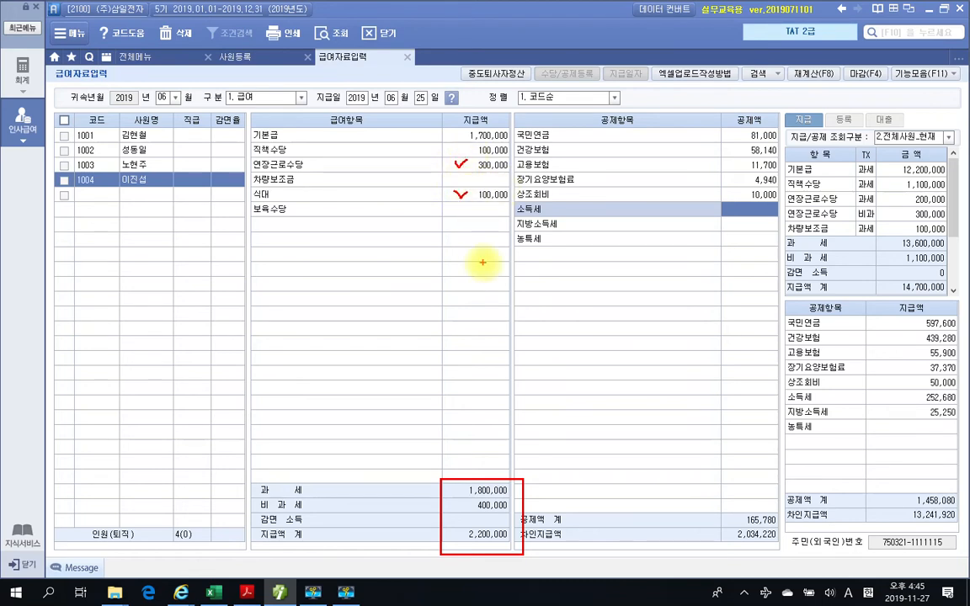
{"action": "left_click_drag", "start_coordinate": [463, 504], "coordinate": [472, 501]}
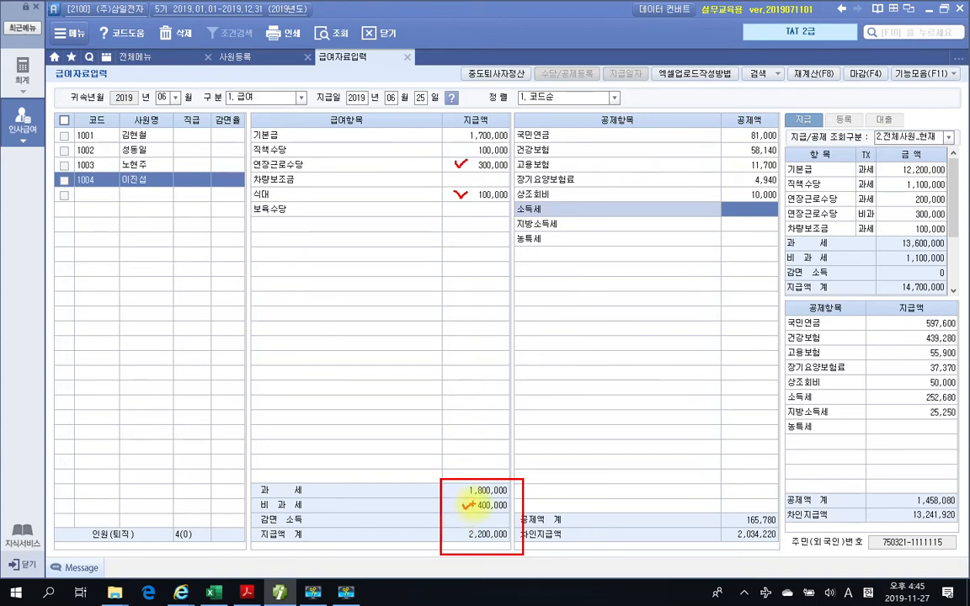
- Load the July 1.급여 payroll by copying the previous month's data with 복사후 재계산, recalculating every item for all employees
{"action": "key", "text": "Escape"}
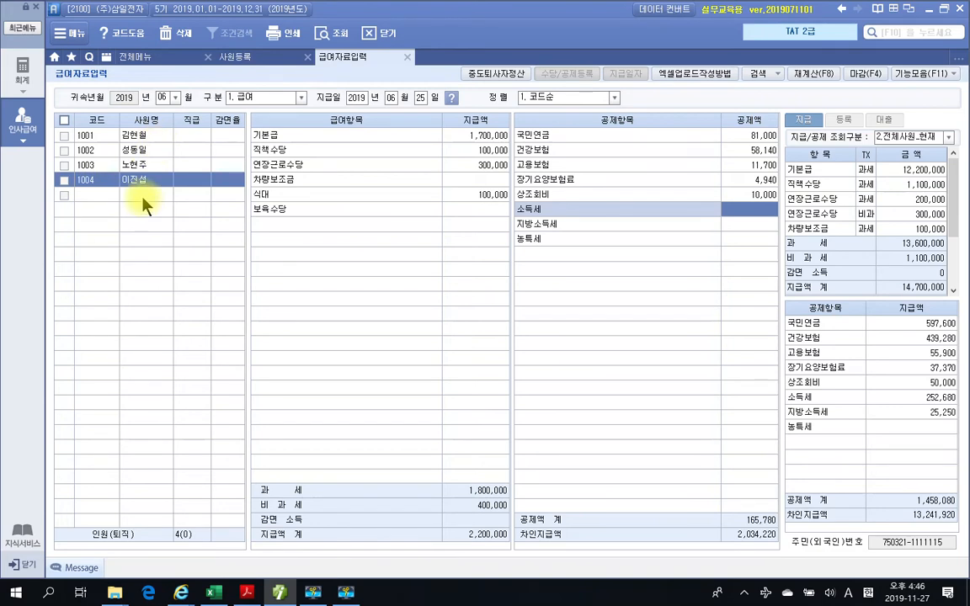
{"action": "left_click", "coordinate": [175, 97]}
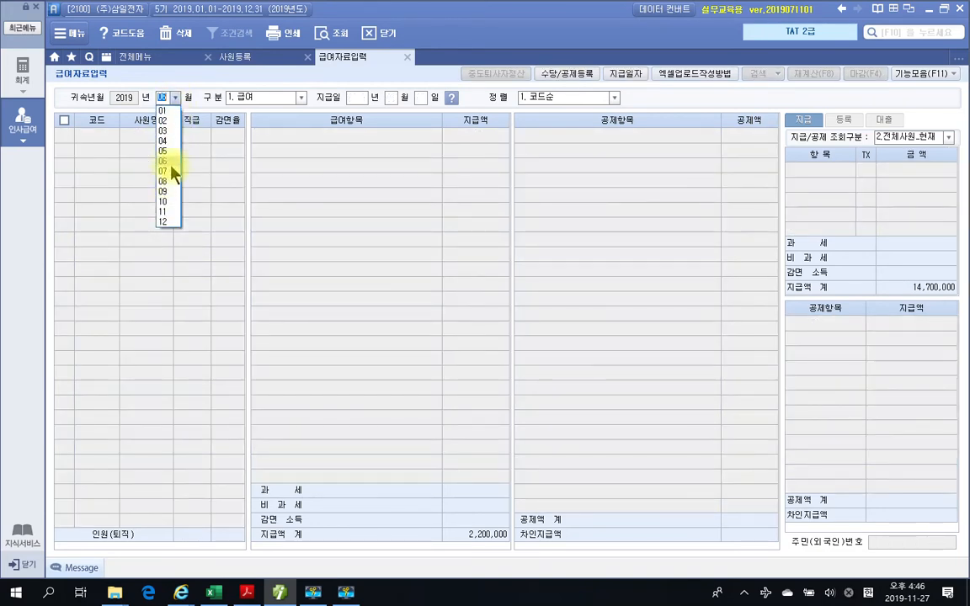
{"action": "left_click", "coordinate": [172, 171]}
{"action": "left_click", "coordinate": [301, 98]}
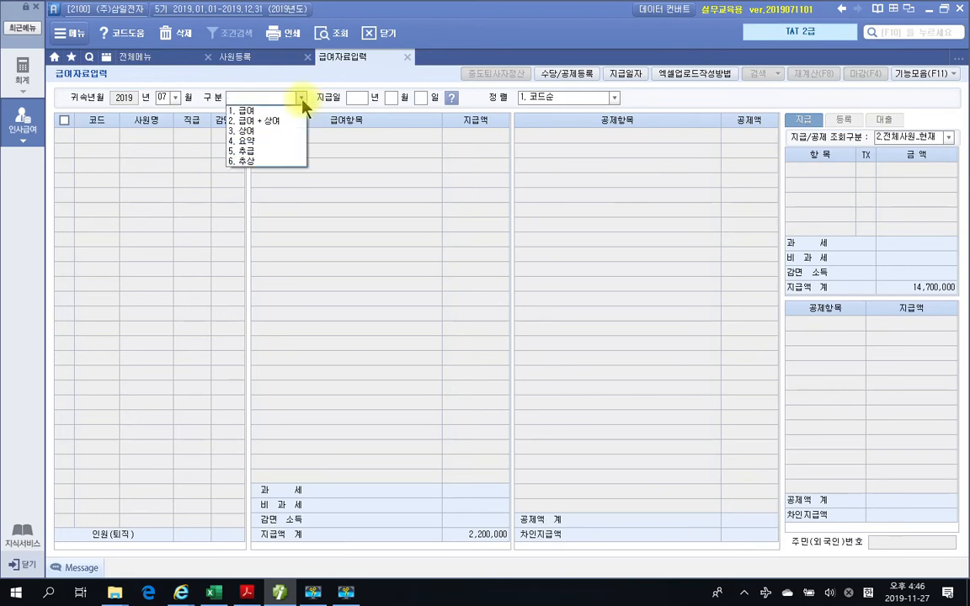
{"action": "left_click", "coordinate": [283, 108]}
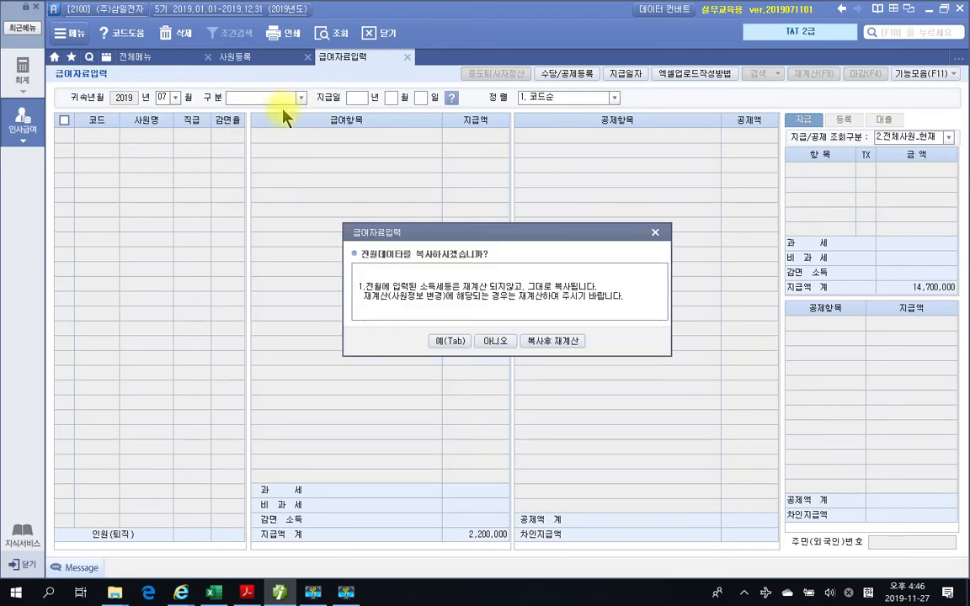
{"action": "left_click", "coordinate": [552, 341]}
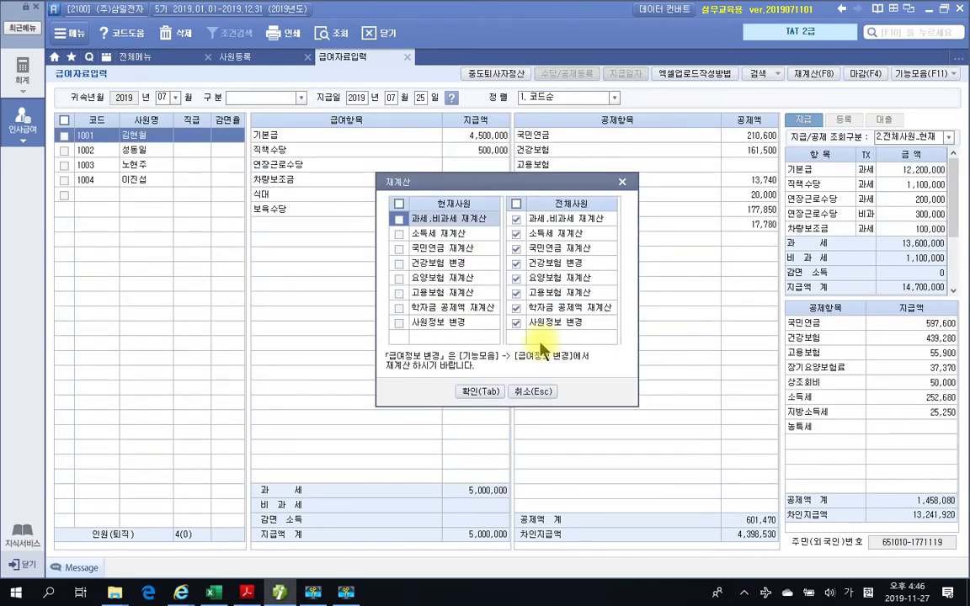
{"action": "left_click", "coordinate": [481, 392]}
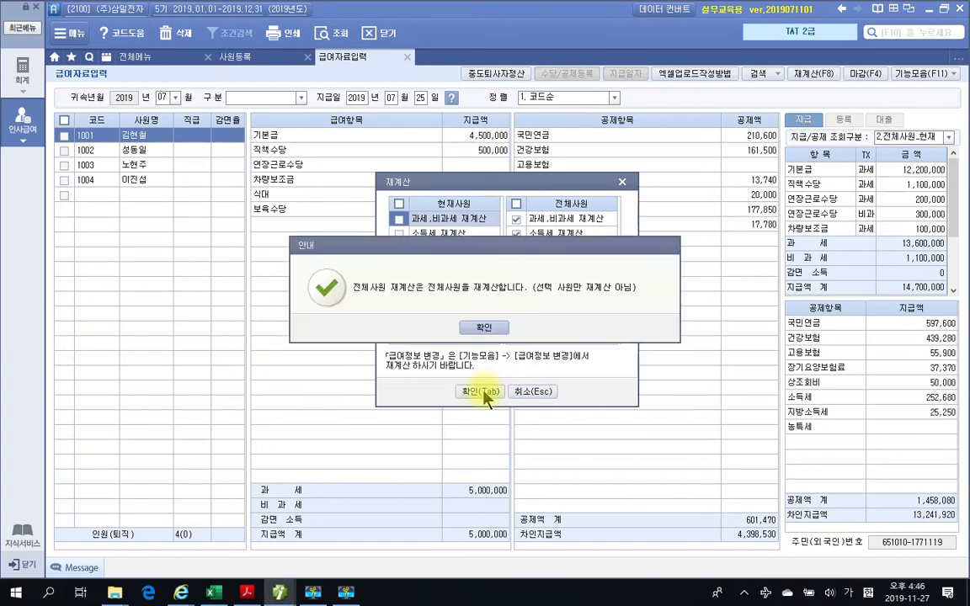
{"action": "left_click", "coordinate": [485, 329]}
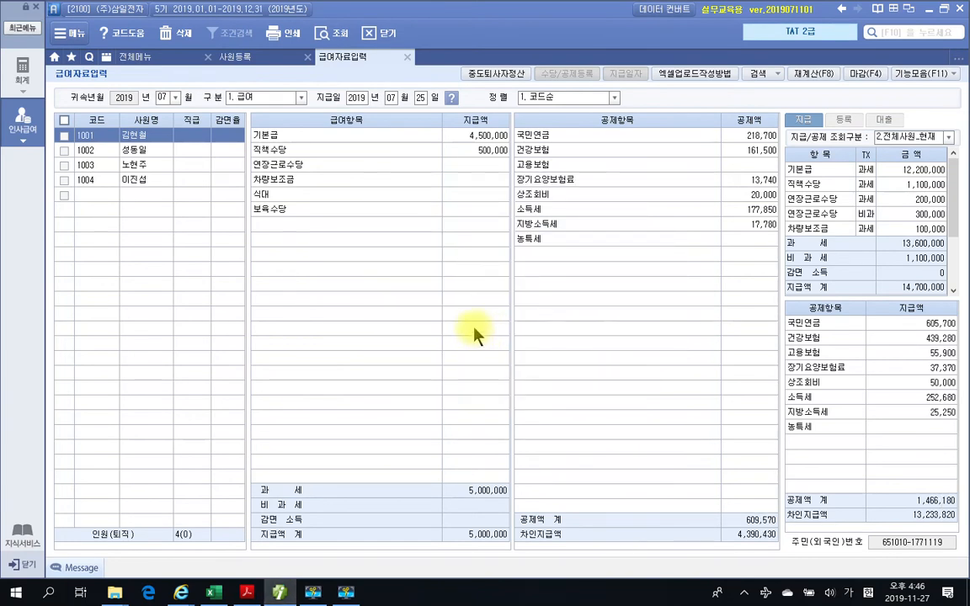
- Review the July pay and deduction entries of employees 1001 through 1004
{"action": "left_click", "coordinate": [130, 181]}
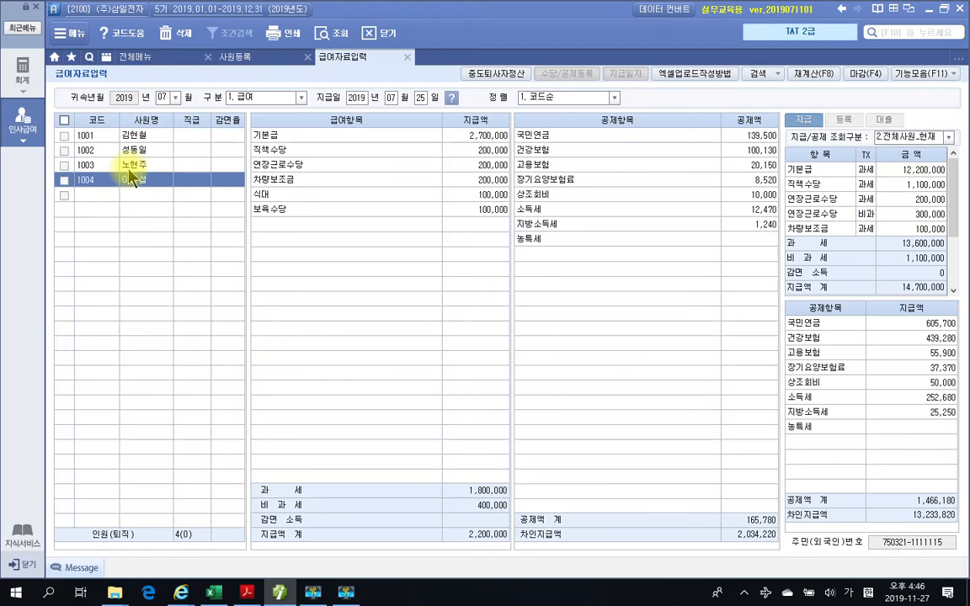
{"action": "left_click", "coordinate": [131, 165]}
{"action": "left_click", "coordinate": [131, 151]}
{"action": "left_click", "coordinate": [133, 137]}
{"action": "left_click", "coordinate": [128, 155]}
{"action": "left_click", "coordinate": [128, 165]}
{"action": "left_click", "coordinate": [126, 180]}
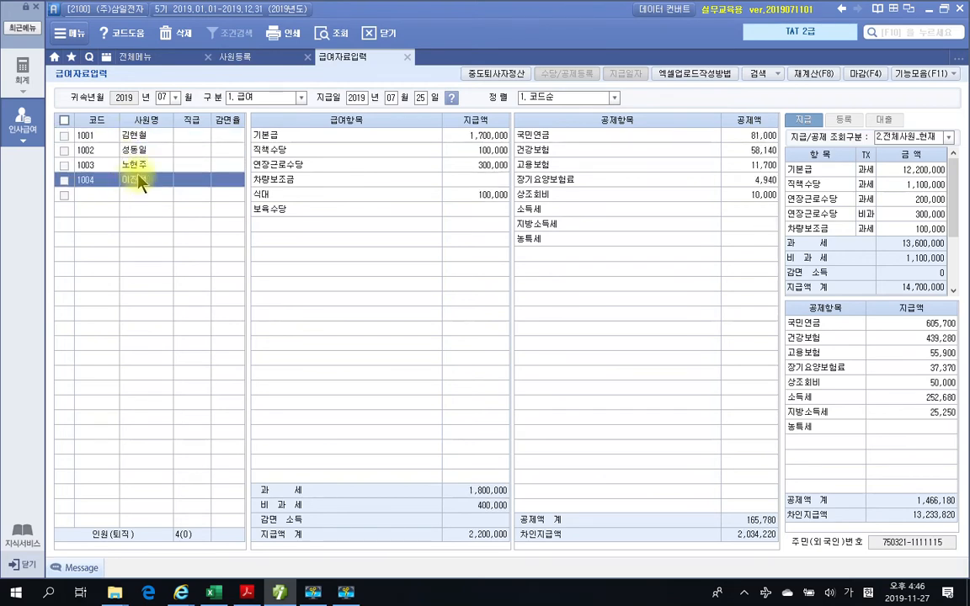
- Load the August 1.급여 payroll by copying the previous month's data with 복사후 재계산, recalculating every item for all employees
{"action": "left_click", "coordinate": [175, 97]}
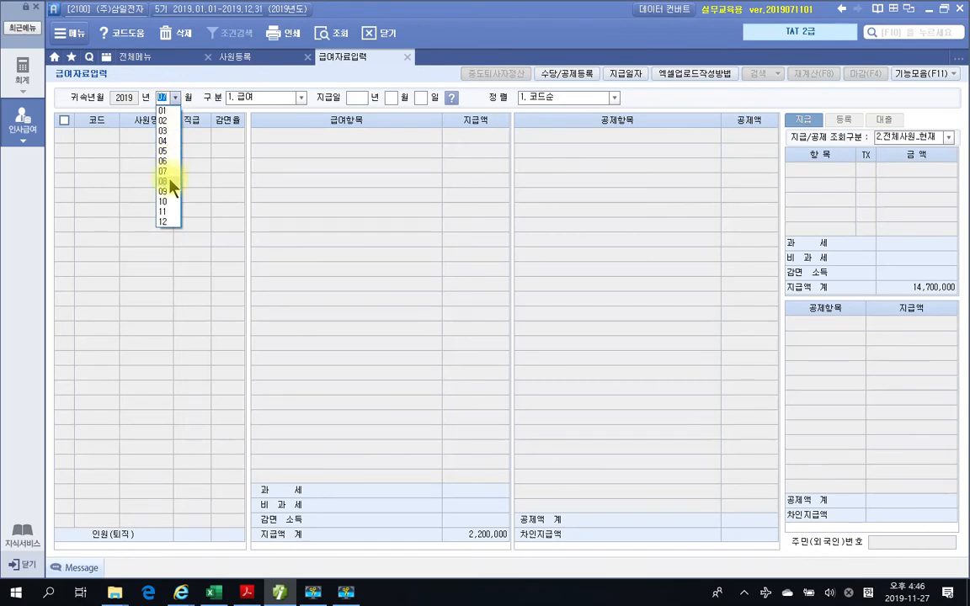
{"action": "left_click", "coordinate": [171, 175]}
{"action": "left_click", "coordinate": [286, 97]}
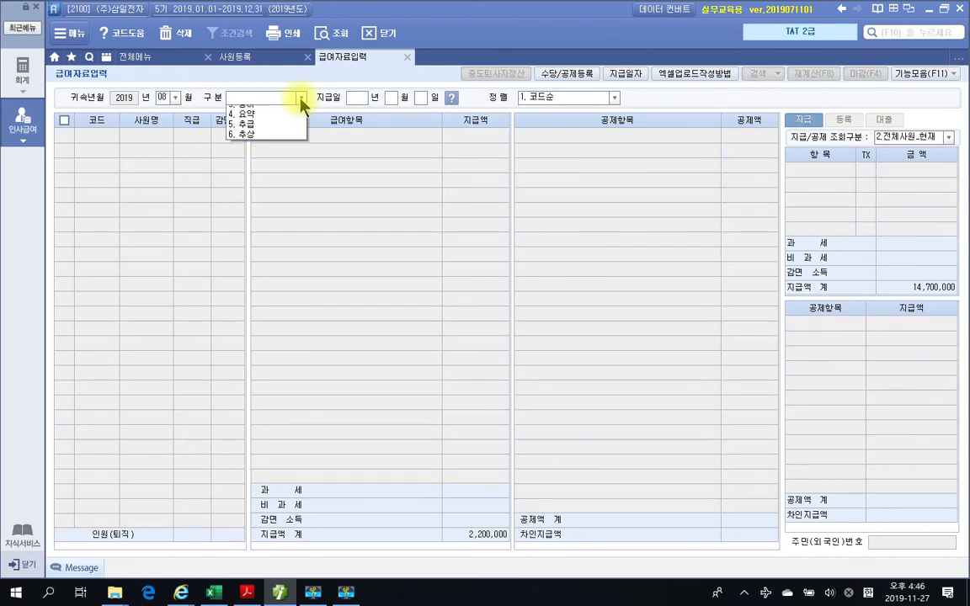
{"action": "left_click", "coordinate": [254, 119]}
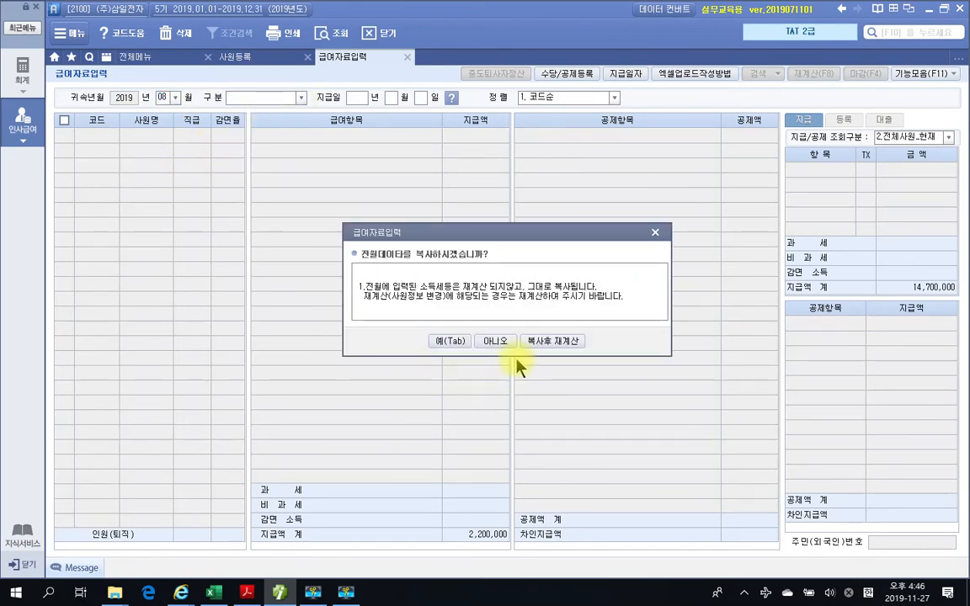
{"action": "left_click", "coordinate": [552, 341]}
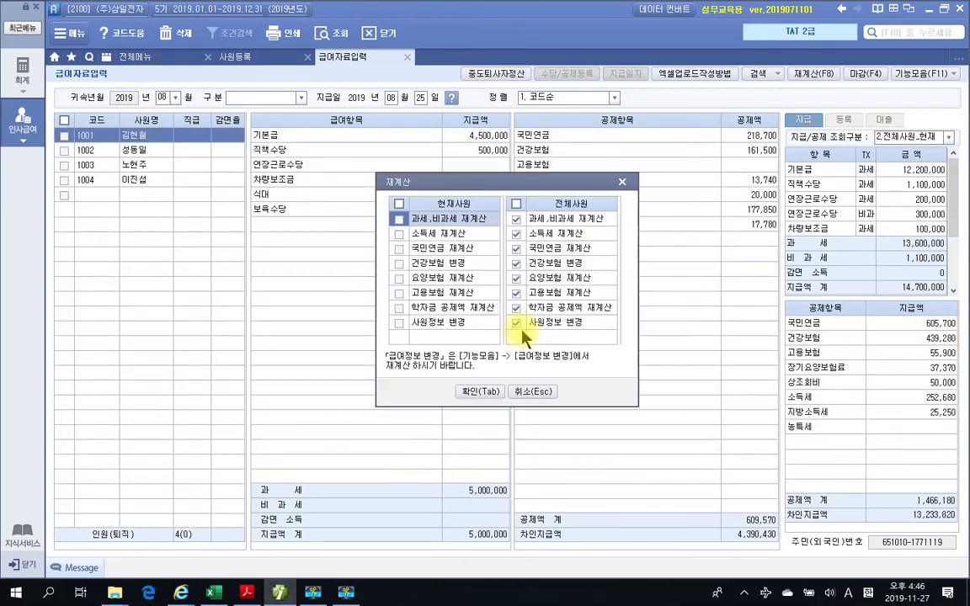
{"action": "left_click", "coordinate": [484, 392]}
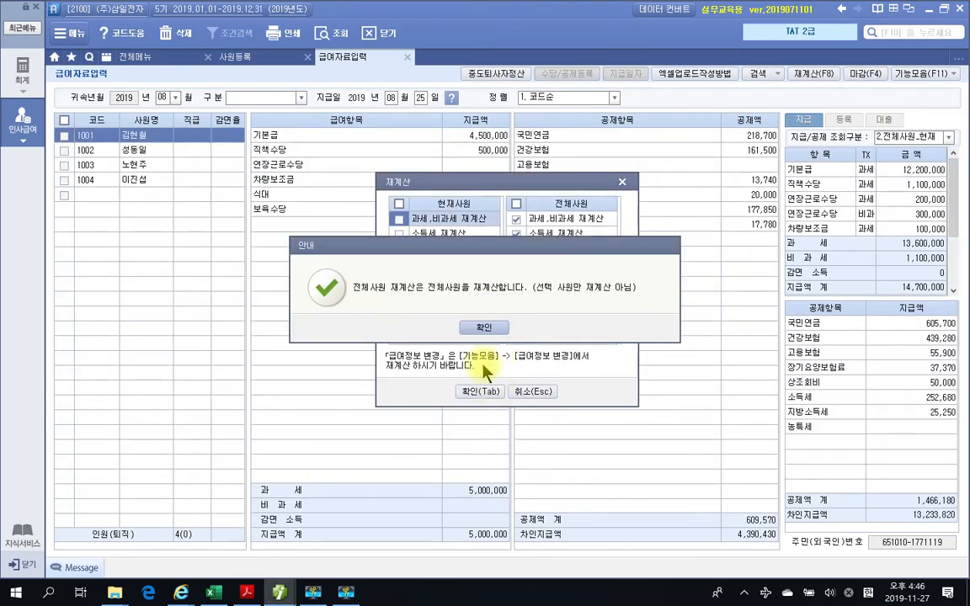
{"action": "left_click", "coordinate": [476, 327]}
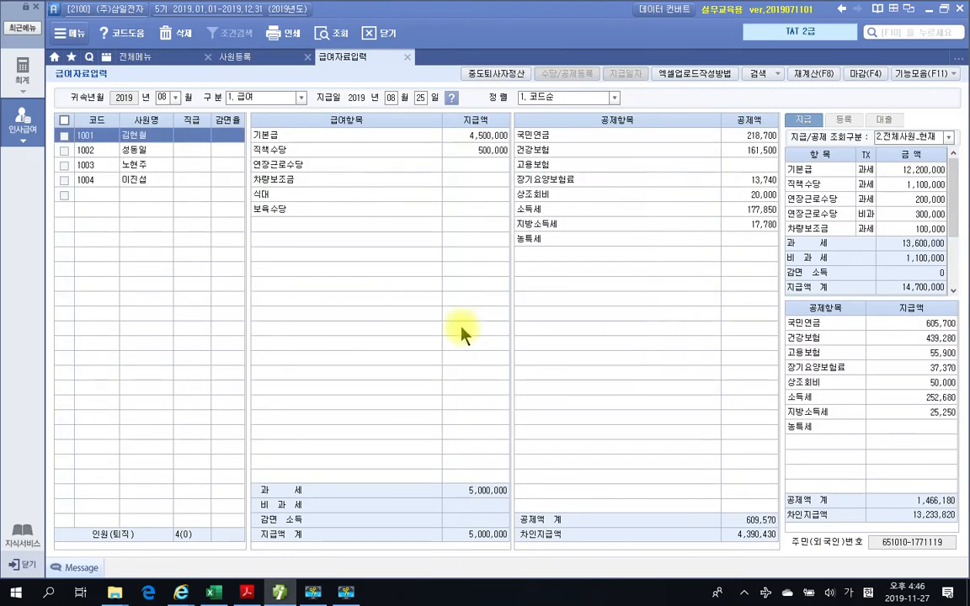
- Review the August pay and deduction entries of employees 1002 through 1004
{"action": "left_click", "coordinate": [137, 152]}
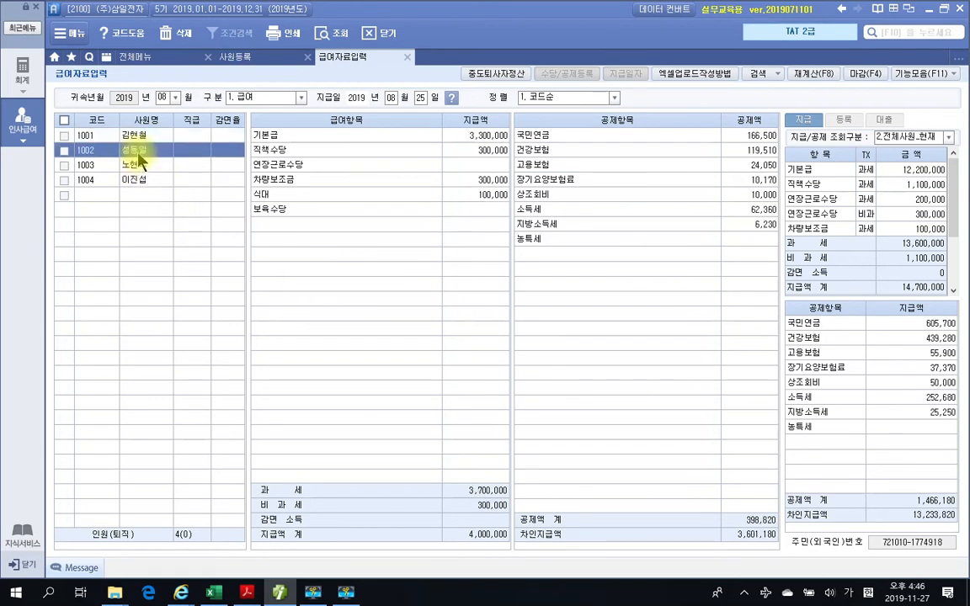
{"action": "left_click", "coordinate": [135, 164]}
{"action": "left_click", "coordinate": [135, 181]}
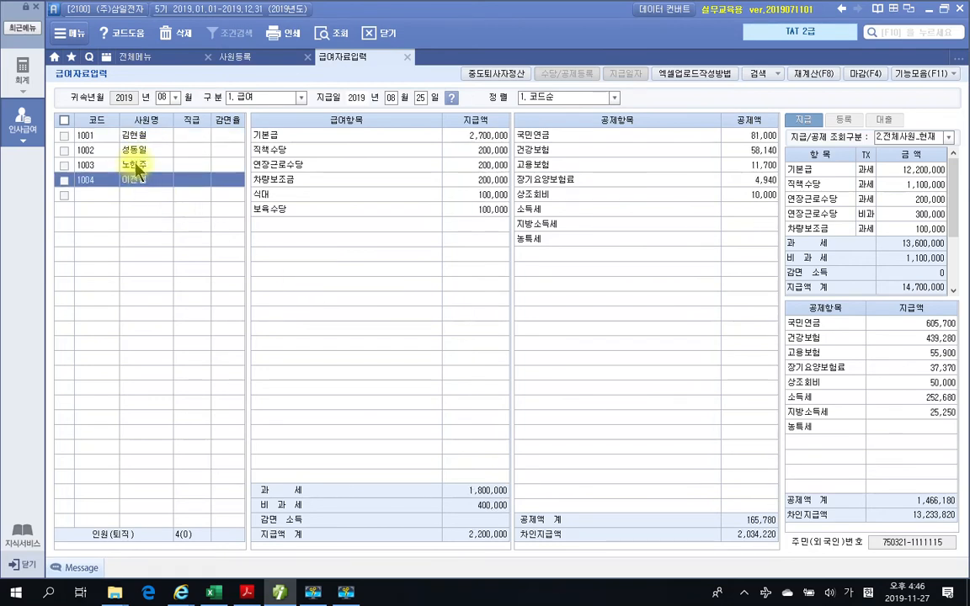
{"action": "left_click", "coordinate": [135, 165]}
{"action": "left_click", "coordinate": [135, 150]}
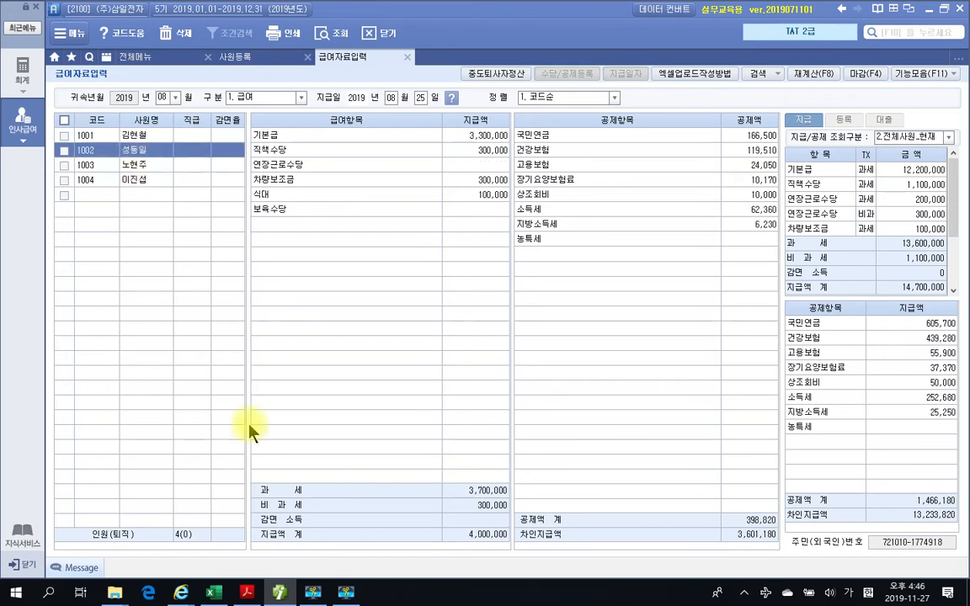
- Switch to the textbook PDF and find the section on entering August payroll for the departing employee
{"action": "left_click", "coordinate": [248, 590]}
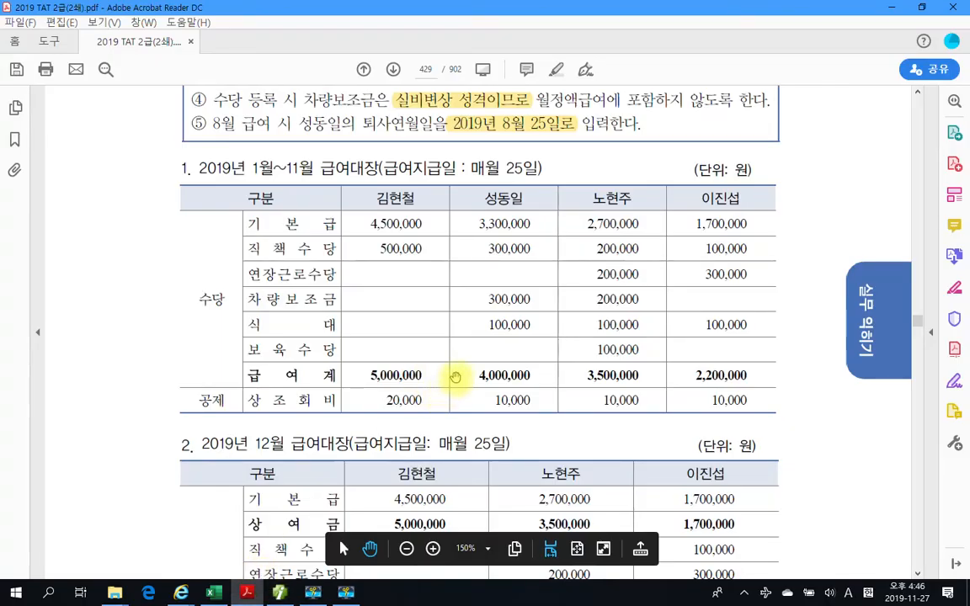
{"action": "scroll", "coordinate": [454, 379], "scroll_direction": "down", "scroll_amount": 15}
{"action": "scroll", "coordinate": [477, 351], "scroll_direction": "down", "scroll_amount": 15}
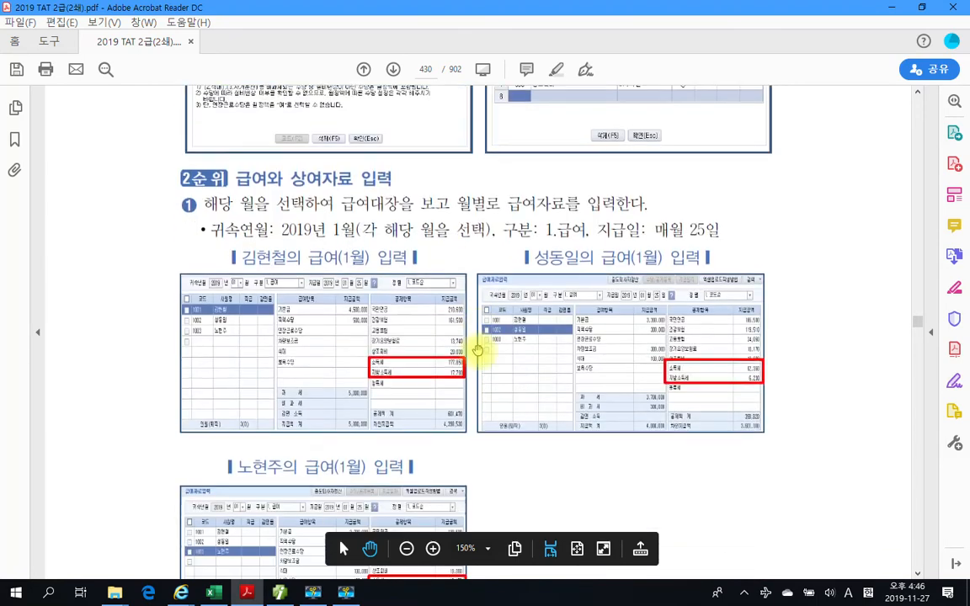
{"action": "scroll", "coordinate": [477, 351], "scroll_direction": "down", "scroll_amount": 10}
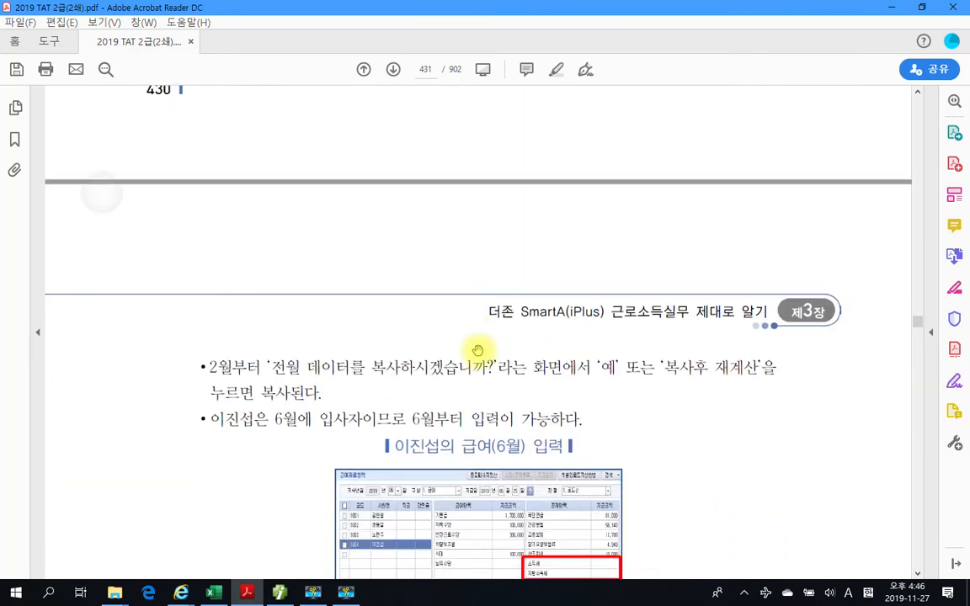
{"action": "scroll", "coordinate": [477, 351], "scroll_direction": "down", "scroll_amount": 3}
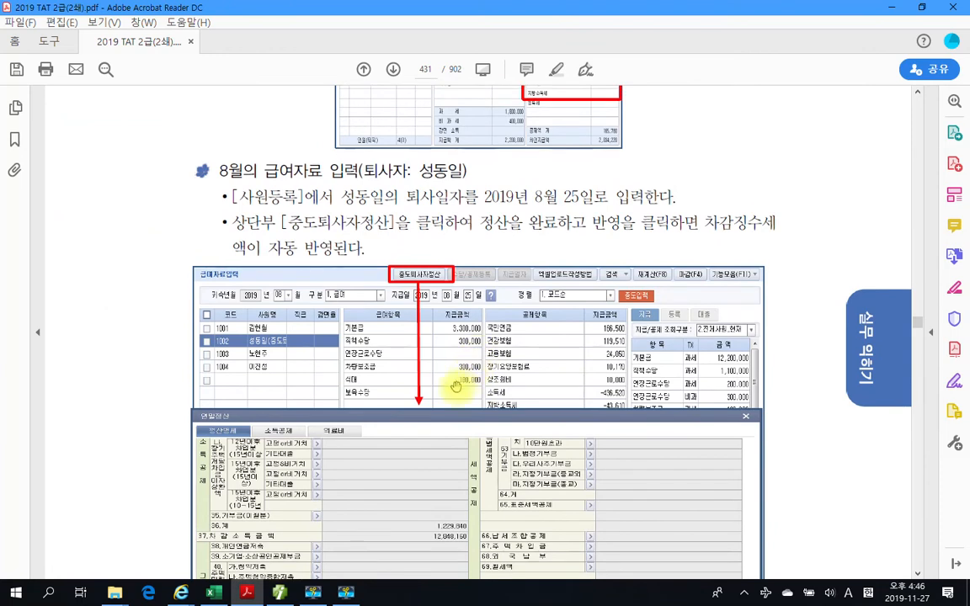
- Read the textbook's instructions on entering the 퇴사일자 in 사원등록 and completing and applying 중도퇴사자정산
{"action": "key", "text": "ctrl+2"}
{"action": "mouse_move", "coordinate": [177, 153]}
{"action": "left_mouse_down"}
{"action": "mouse_move", "coordinate": [463, 193]}
{"action": "mouse_move", "coordinate": [494, 185]}
{"action": "left_mouse_up"}
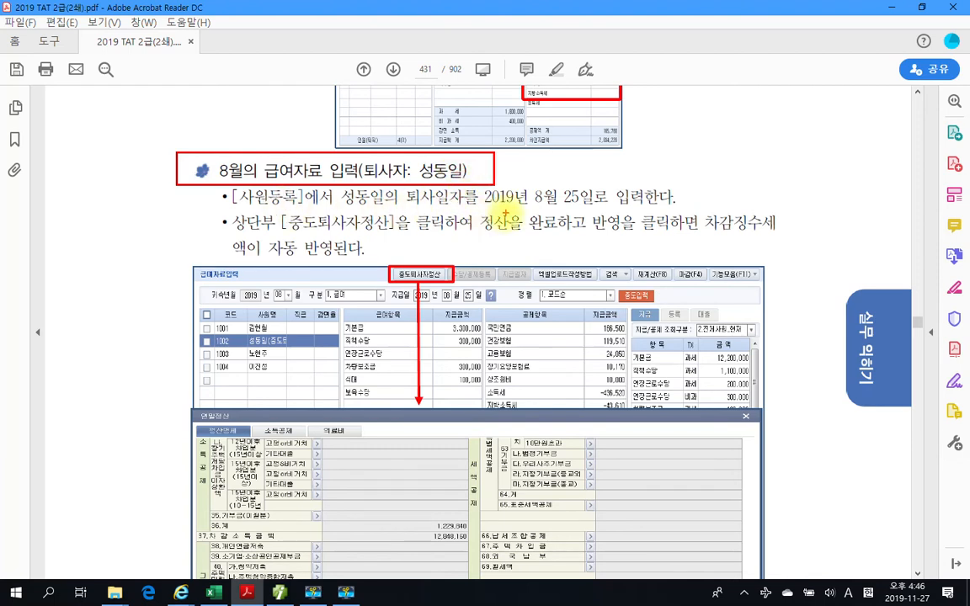
{"action": "left_click_drag", "start_coordinate": [484, 208], "coordinate": [600, 208]}
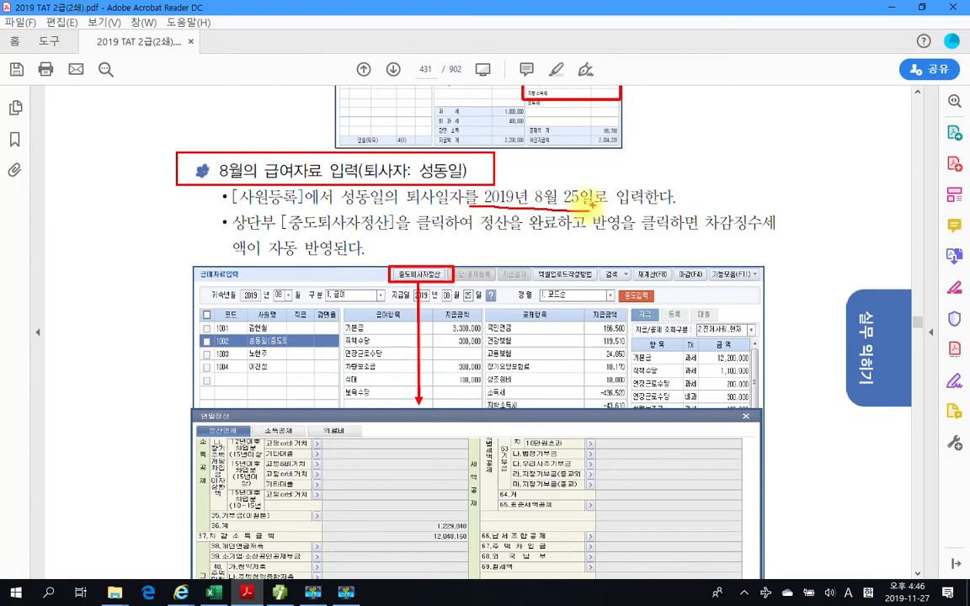
{"action": "left_click_drag", "start_coordinate": [233, 204], "coordinate": [301, 205]}
{"action": "mouse_move", "coordinate": [584, 205]}
{"action": "left_mouse_down"}
{"action": "mouse_move", "coordinate": [573, 172]}
{"action": "mouse_move", "coordinate": [493, 174]}
{"action": "mouse_move", "coordinate": [427, 190]}
{"action": "mouse_move", "coordinate": [551, 222]}
{"action": "left_mouse_up"}
{"action": "left_click_drag", "start_coordinate": [613, 208], "coordinate": [713, 209]}
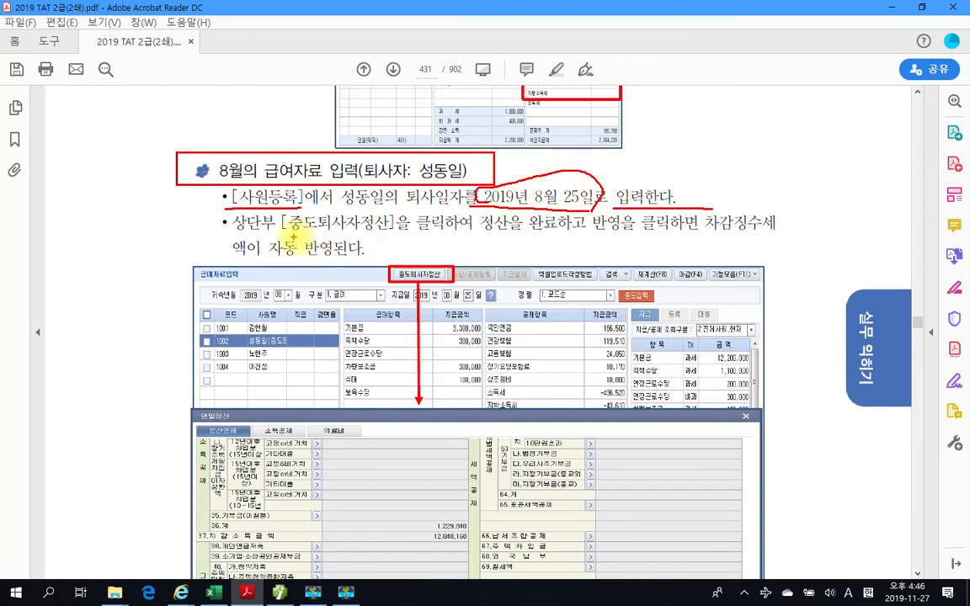
{"action": "left_click_drag", "start_coordinate": [282, 234], "coordinate": [379, 239]}
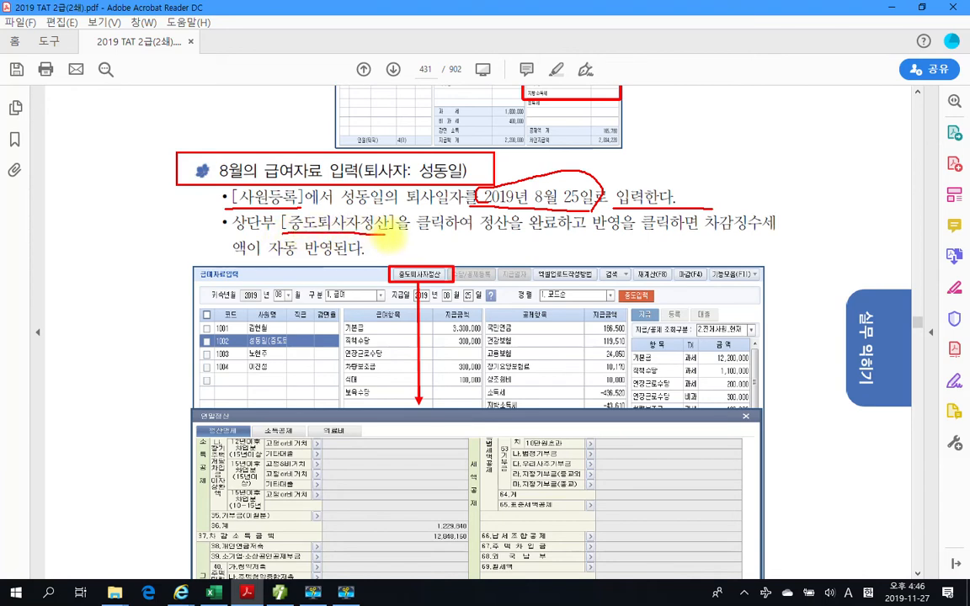
{"action": "left_click_drag", "start_coordinate": [520, 239], "coordinate": [607, 239]}
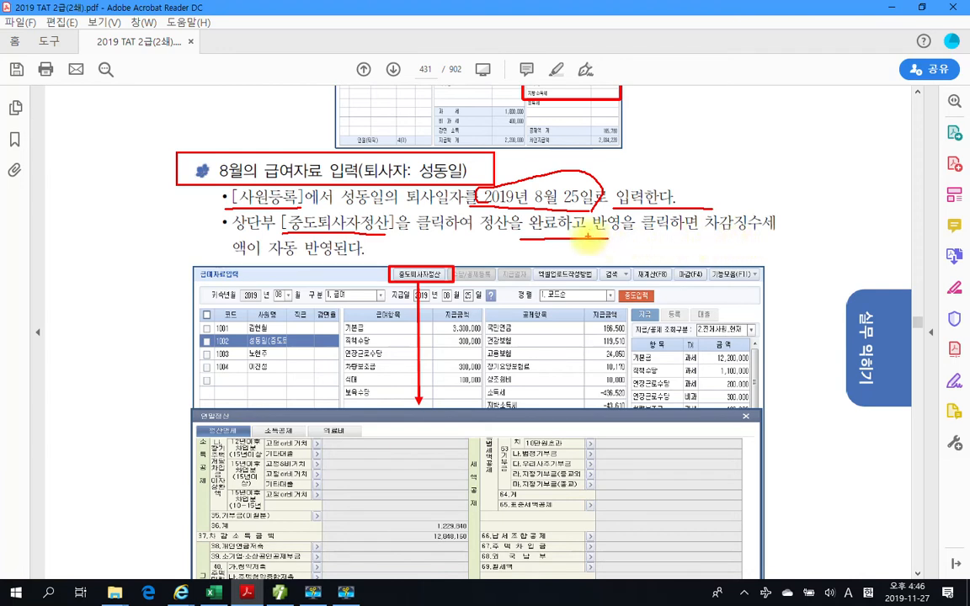
{"action": "mouse_move", "coordinate": [585, 202]}
{"action": "left_mouse_down"}
{"action": "mouse_move", "coordinate": [574, 232]}
{"action": "mouse_move", "coordinate": [697, 238]}
{"action": "left_mouse_up"}
{"action": "left_click_drag", "start_coordinate": [394, 279], "coordinate": [442, 276]}
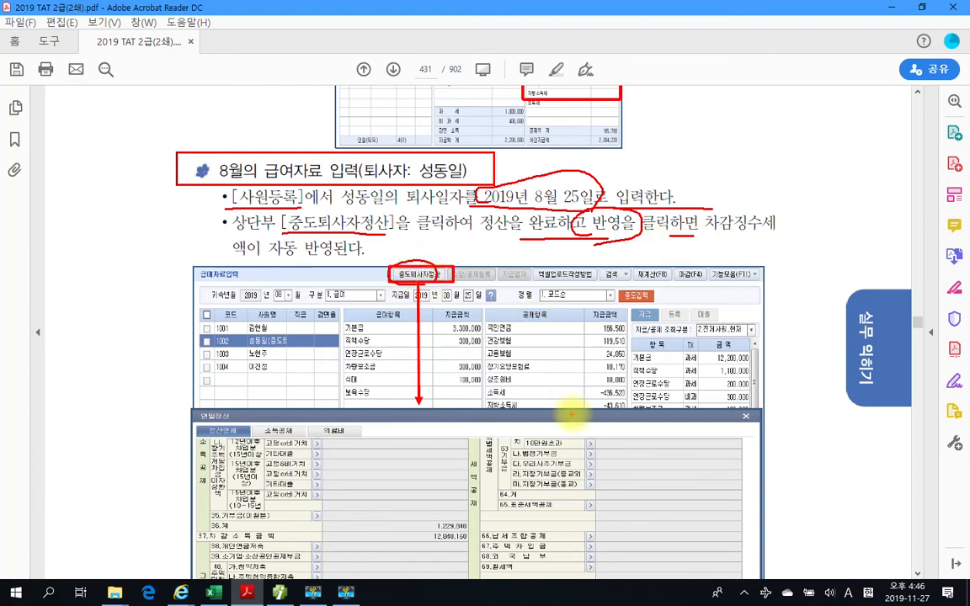
{"action": "key", "text": "Escape"}
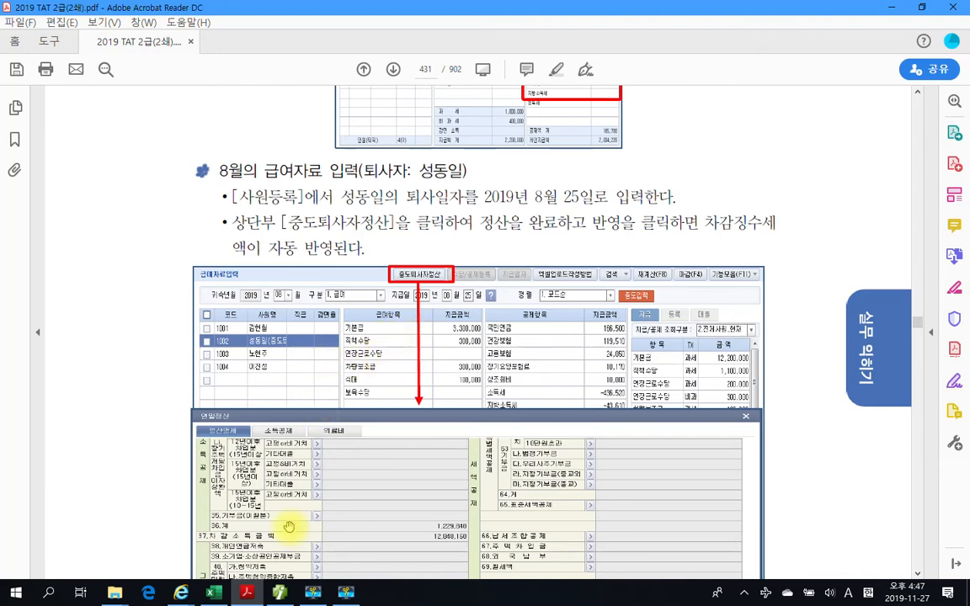
- Switch back to SmartA and, in 사원등록, set employee 1002's 퇴사년월일 to 2019-08-25 and 이월여부 to 1.부
{"action": "left_click", "coordinate": [279, 593]}
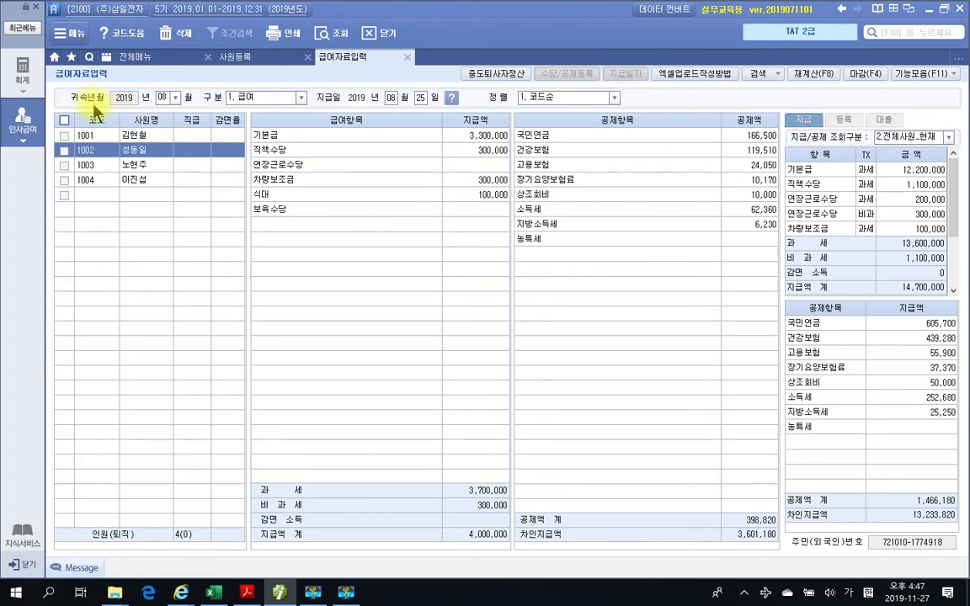
{"action": "left_click", "coordinate": [247, 61]}
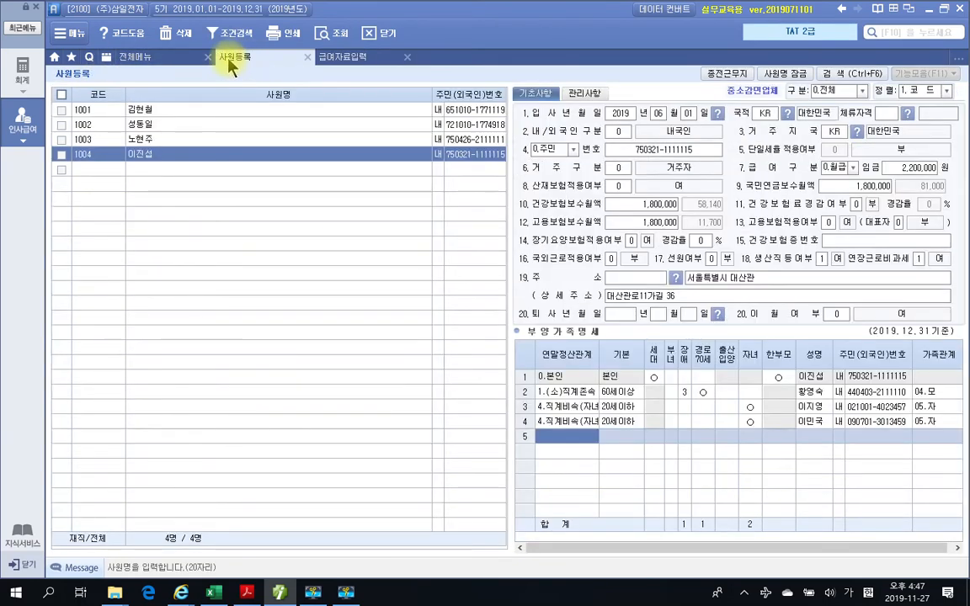
{"action": "left_click", "coordinate": [178, 124]}
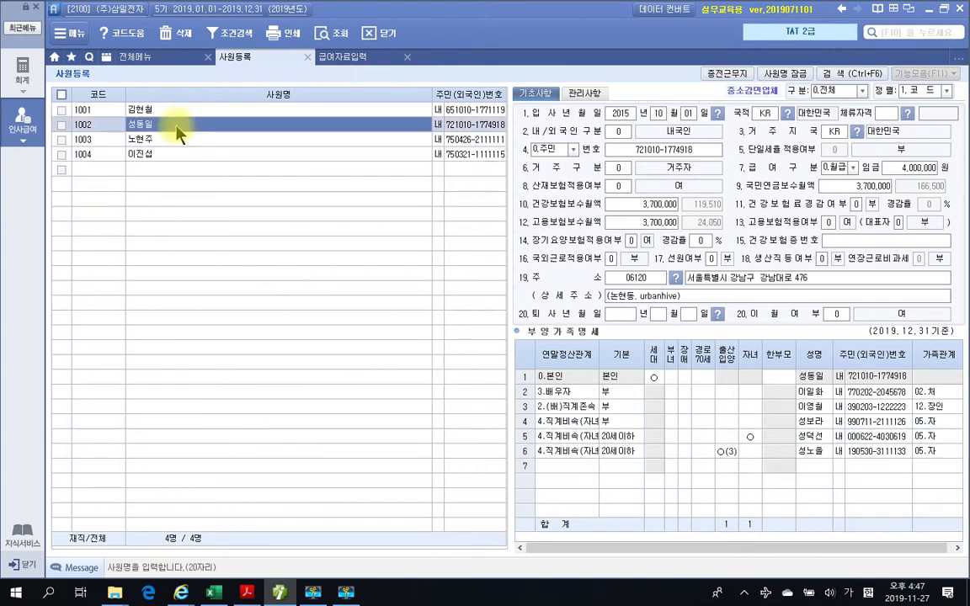
{"action": "left_click", "coordinate": [622, 318]}
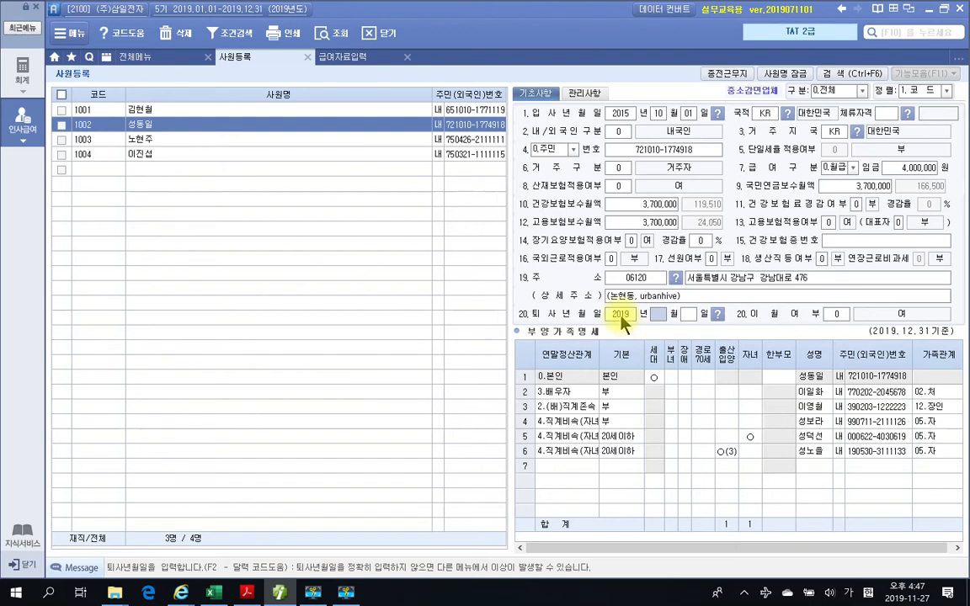
{"action": "type", "text": "08251"}
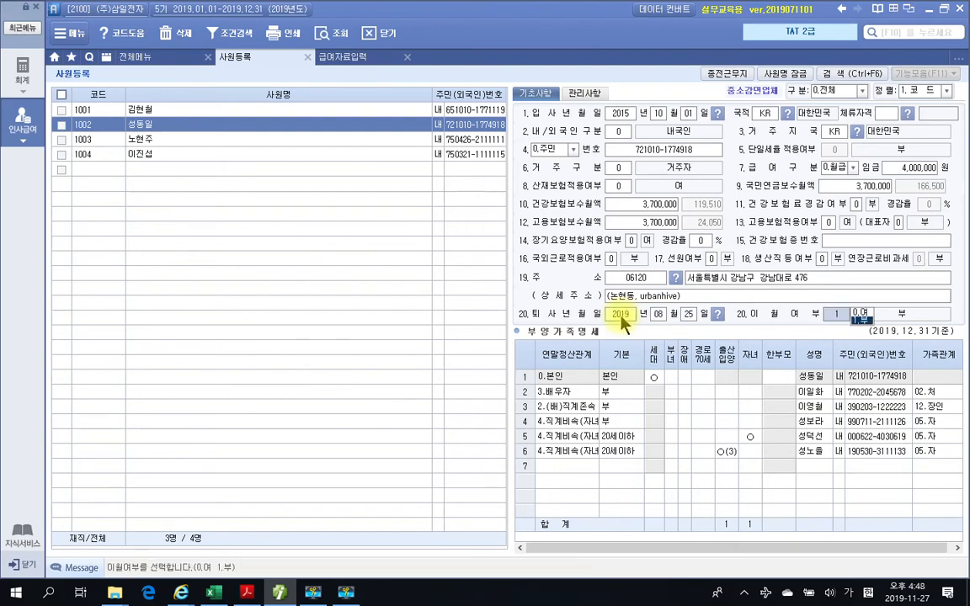
{"action": "key", "text": "Return"}
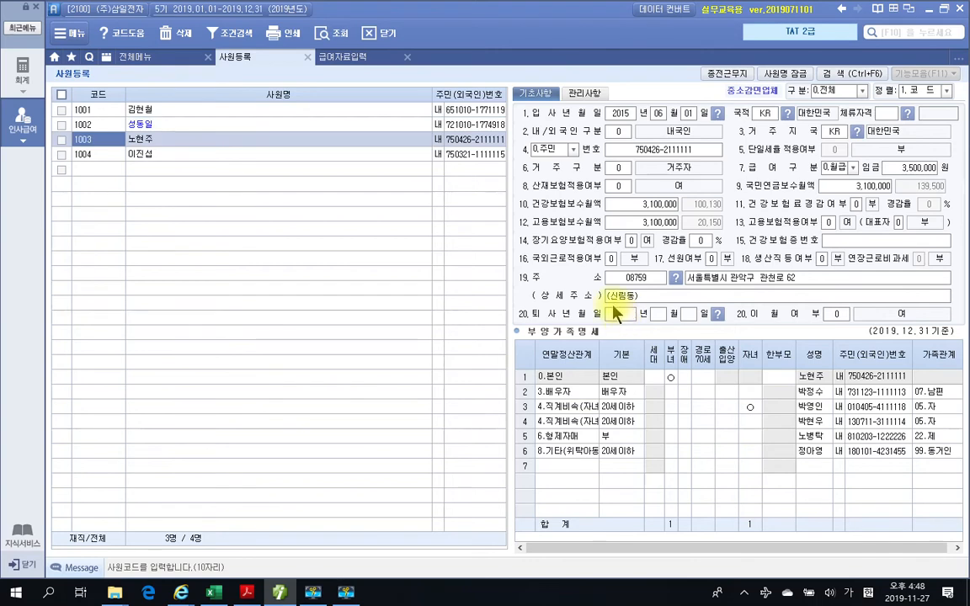
- Compare the 퇴사년월일 entries and list display of employees 1002 and 1003 in 사원등록
{"action": "left_click", "coordinate": [253, 126]}
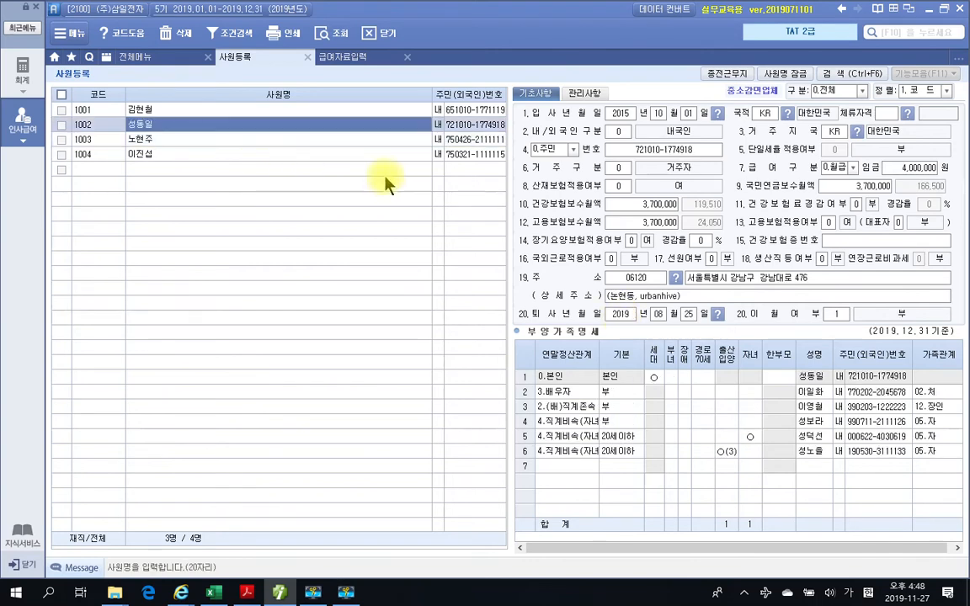
{"action": "left_click", "coordinate": [180, 143]}
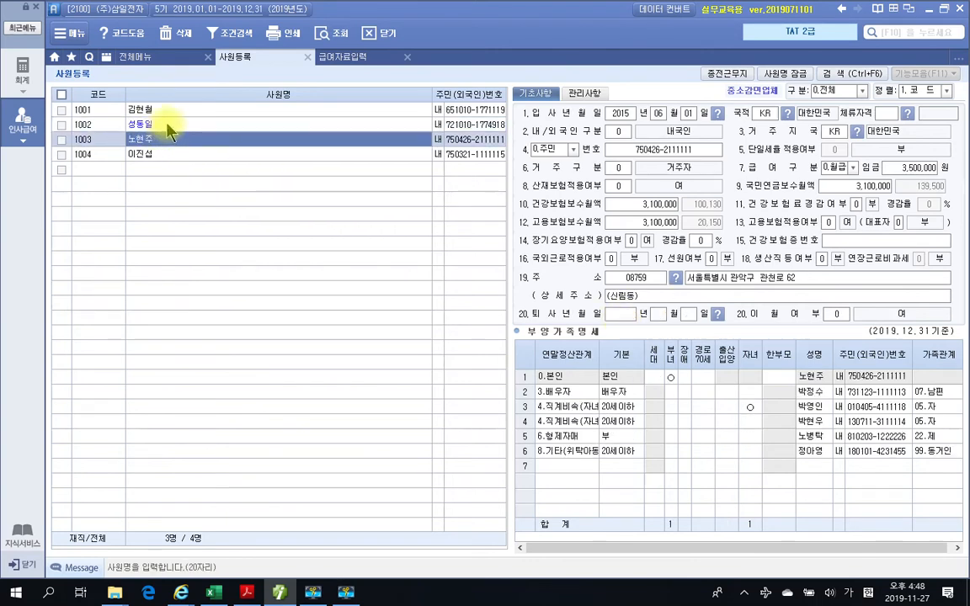
{"action": "left_click", "coordinate": [192, 127]}
{"action": "left_click", "coordinate": [180, 139]}
{"action": "left_click", "coordinate": [160, 126]}
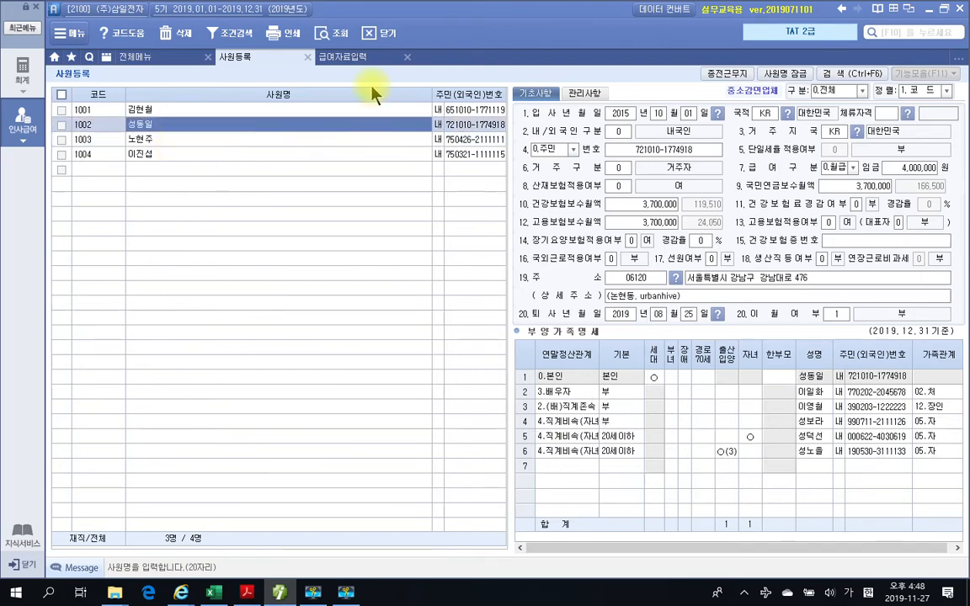
- Return to 급여자료입력 and recalculate the August payroll for 전체사원 with all recalculation items included
{"action": "left_click", "coordinate": [353, 59]}
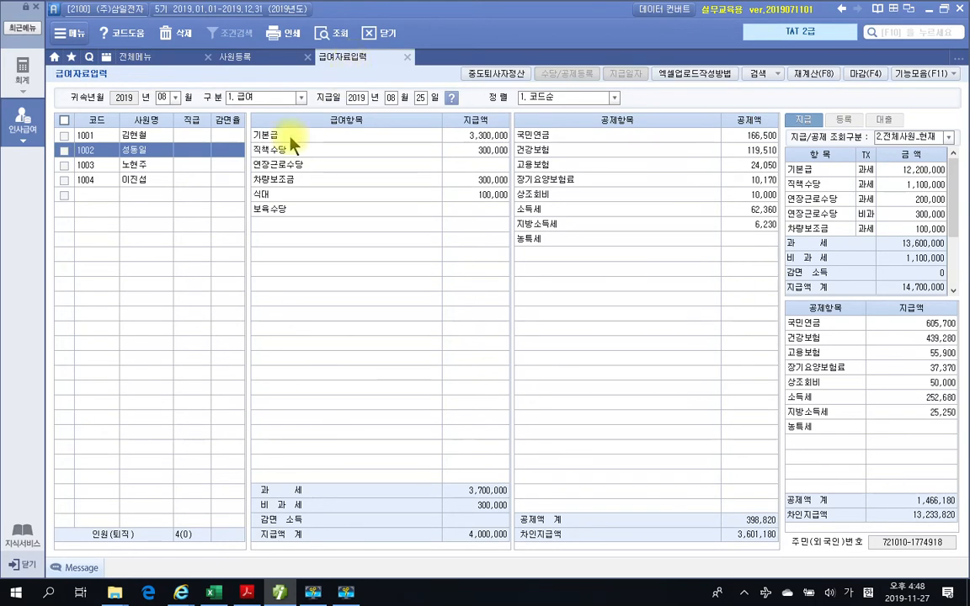
{"action": "left_click", "coordinate": [812, 73]}
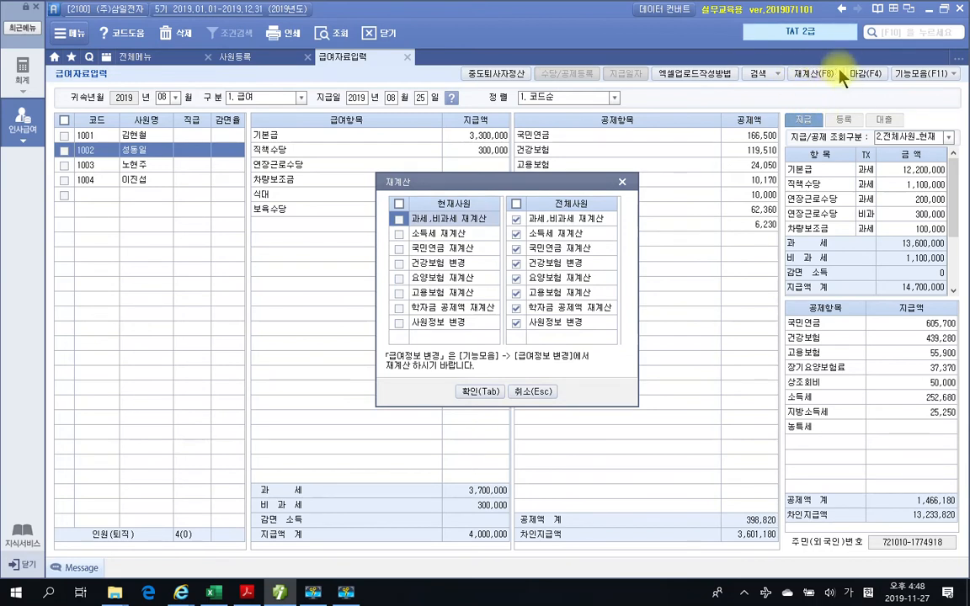
{"action": "left_click_drag", "start_coordinate": [784, 58], "coordinate": [852, 97]}
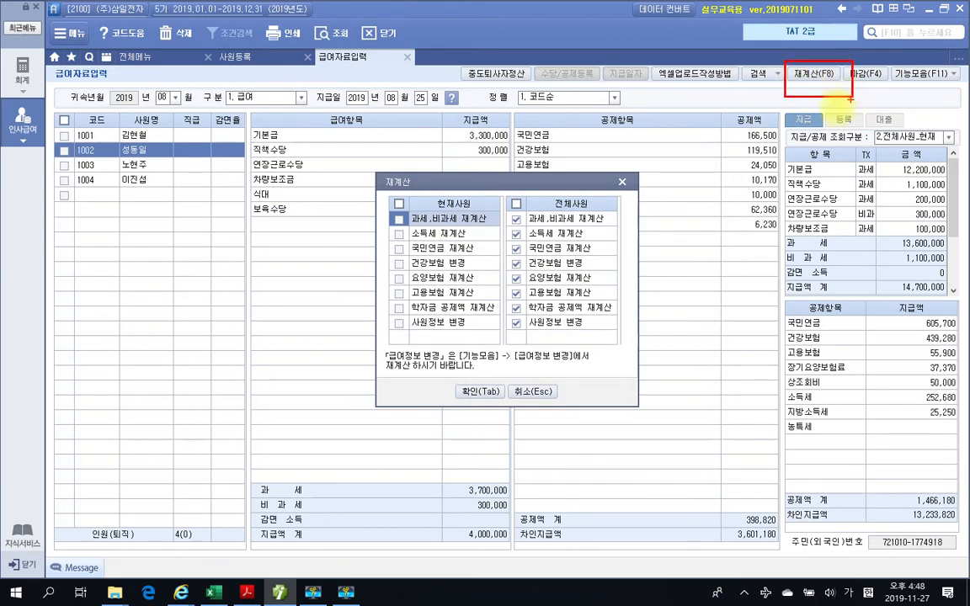
{"action": "key", "text": "Escape"}
{"action": "left_click", "coordinate": [813, 73]}
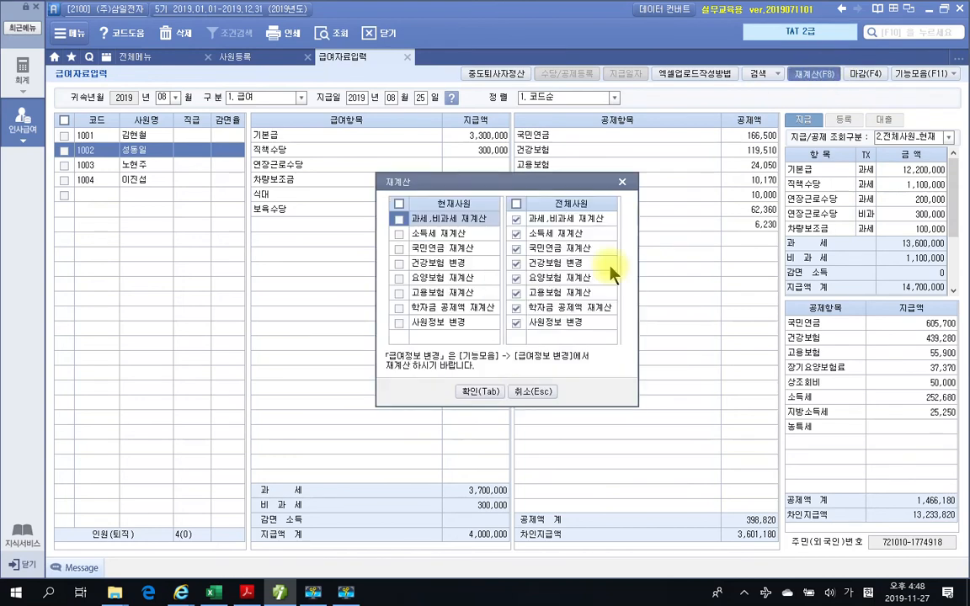
{"action": "left_click", "coordinate": [478, 392]}
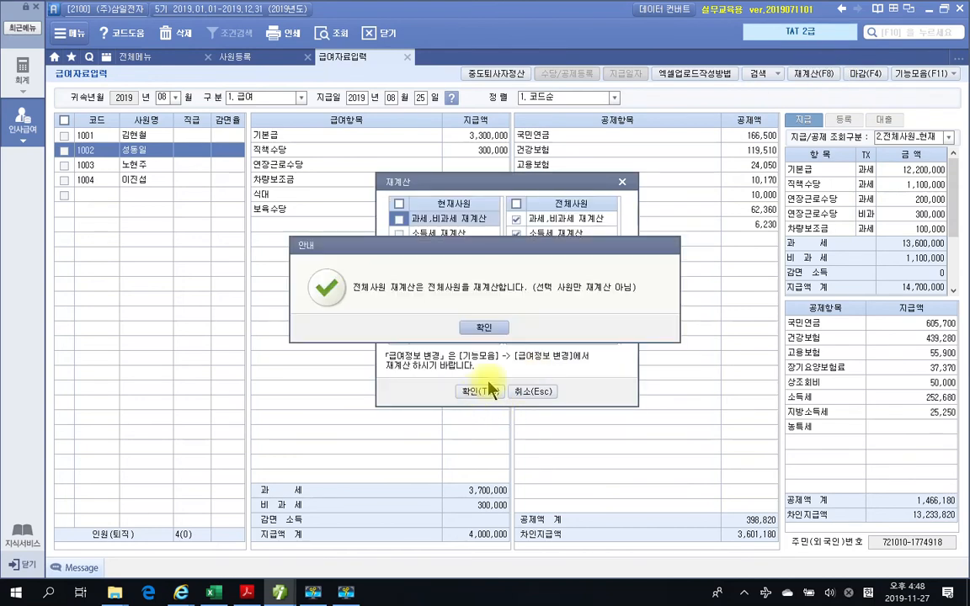
{"action": "left_click", "coordinate": [481, 325]}
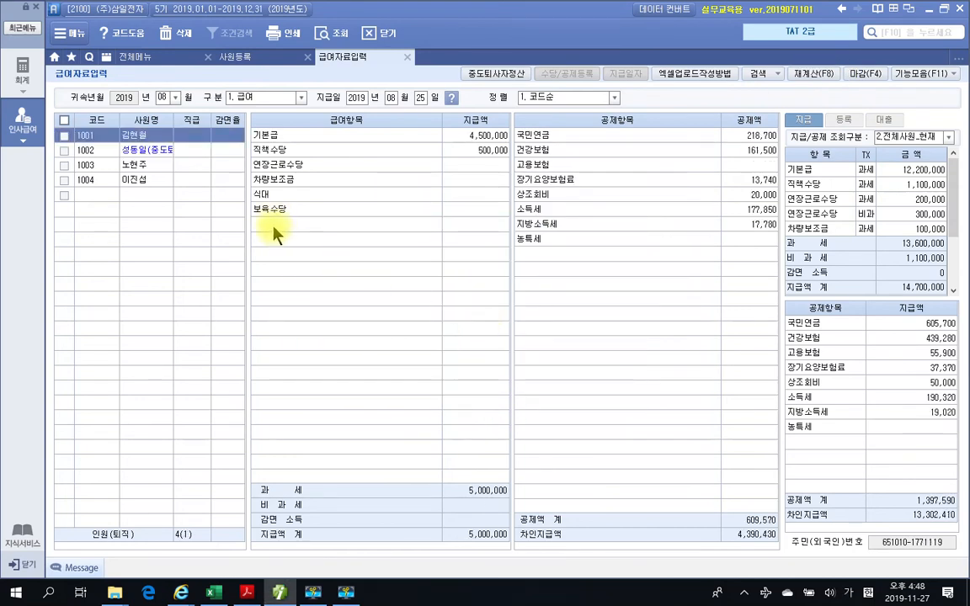
- Examine employee 1002's August deductions, especially the 소득세 and 지방소득세 amounts
{"action": "left_click", "coordinate": [161, 156]}
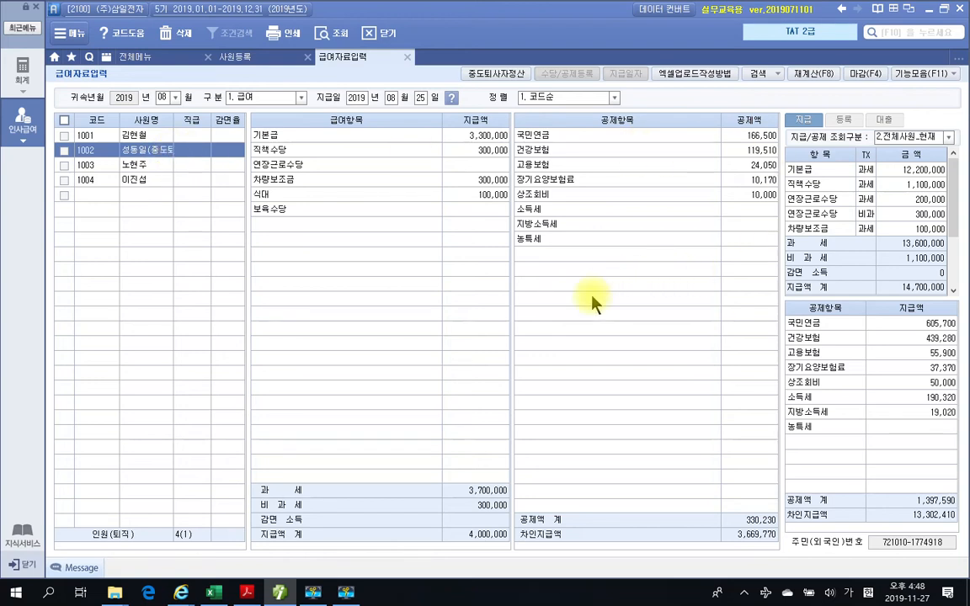
{"action": "left_click", "coordinate": [759, 191]}
{"action": "left_click", "coordinate": [752, 185]}
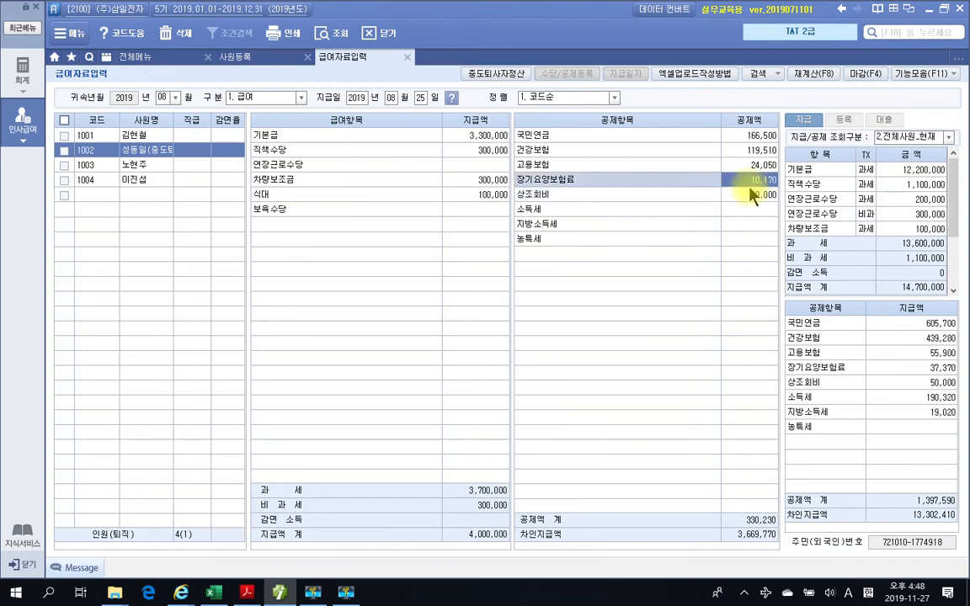
{"action": "left_click", "coordinate": [744, 212]}
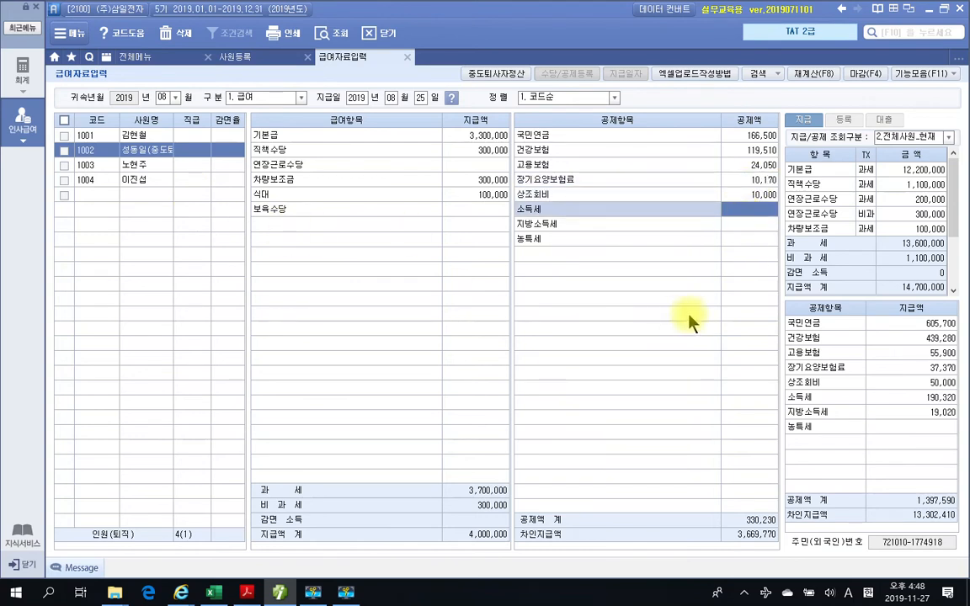
{"action": "left_click", "coordinate": [763, 224]}
{"action": "left_click", "coordinate": [762, 211]}
{"action": "left_click", "coordinate": [760, 225]}
{"action": "key", "text": "Up"}
{"action": "key", "text": "Down"}
{"action": "key", "text": "Up"}
{"action": "key", "text": "Down"}
{"action": "key", "text": "Up"}
{"action": "left_click", "coordinate": [758, 229]}
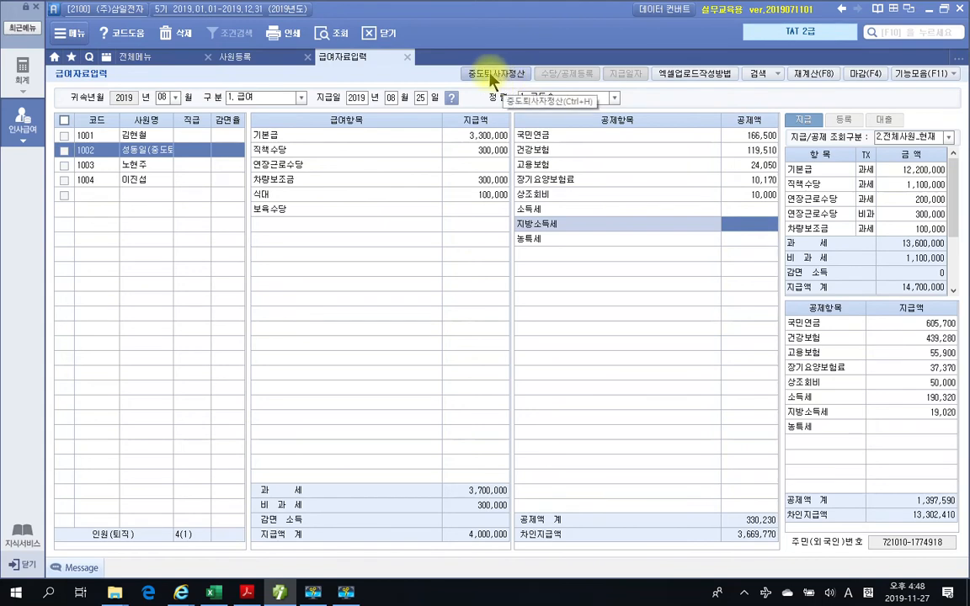
- Open 중도퇴사자정산 for employee 1002 and review 총급여, 근로소득공제, 근로소득금액 and the basic personal deductions
{"action": "left_click", "coordinate": [63, 150]}
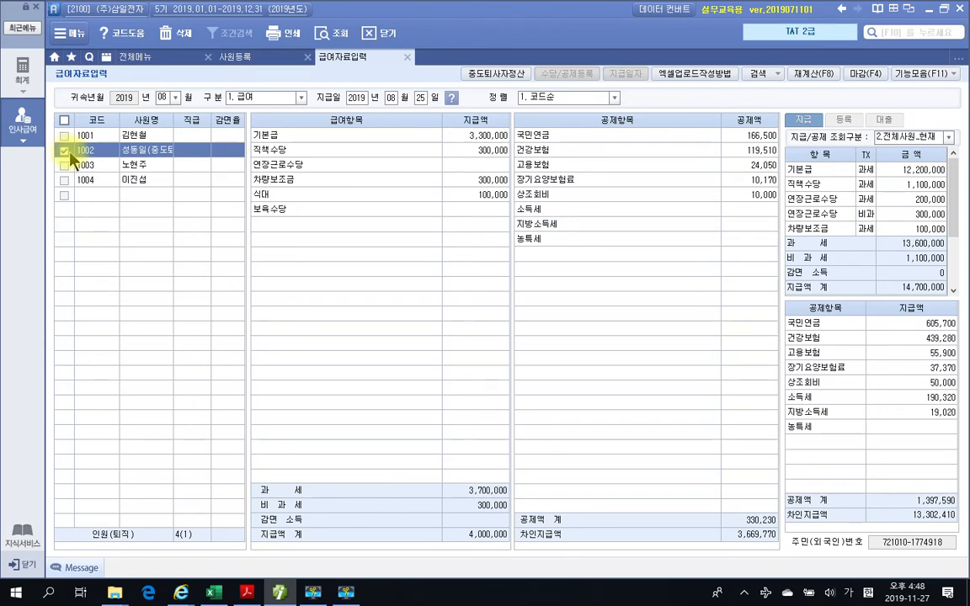
{"action": "left_click", "coordinate": [498, 76]}
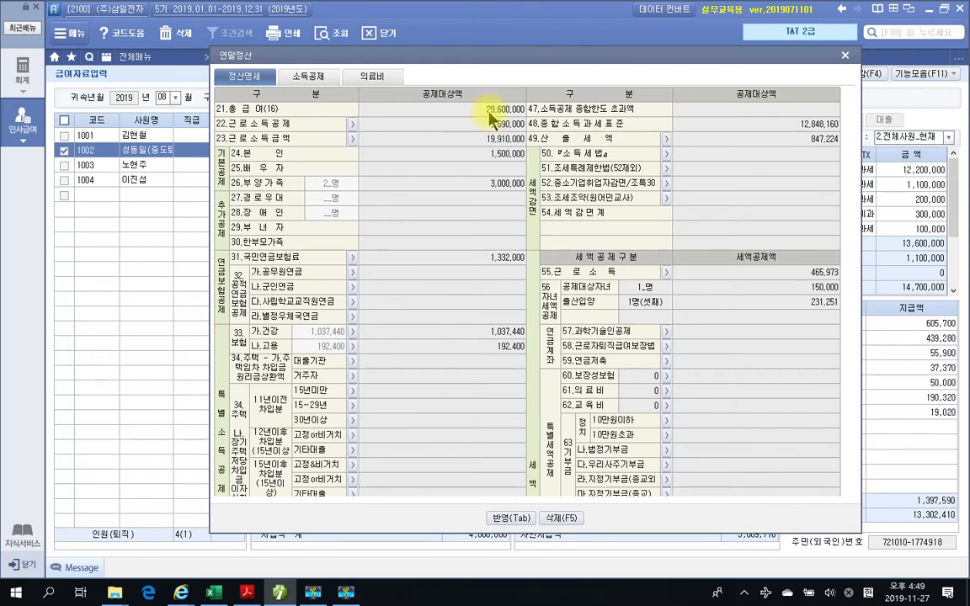
{"action": "left_click", "coordinate": [433, 119]}
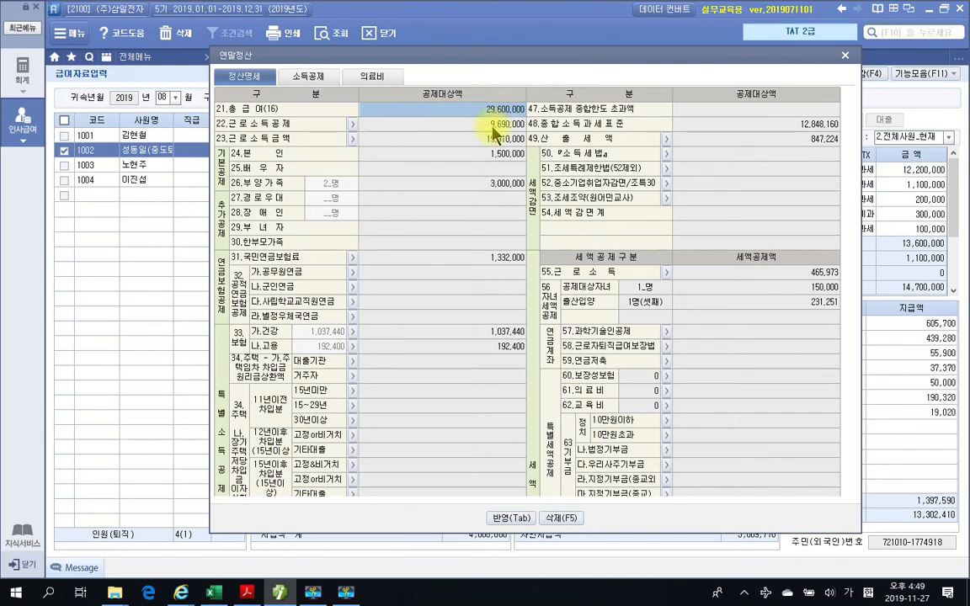
{"action": "left_click", "coordinate": [493, 126]}
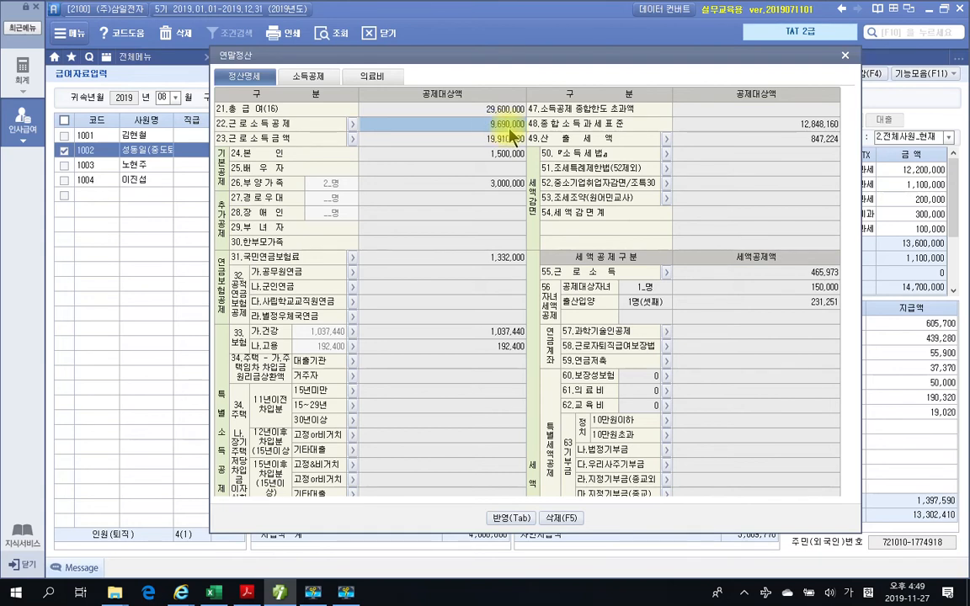
{"action": "left_click", "coordinate": [501, 139]}
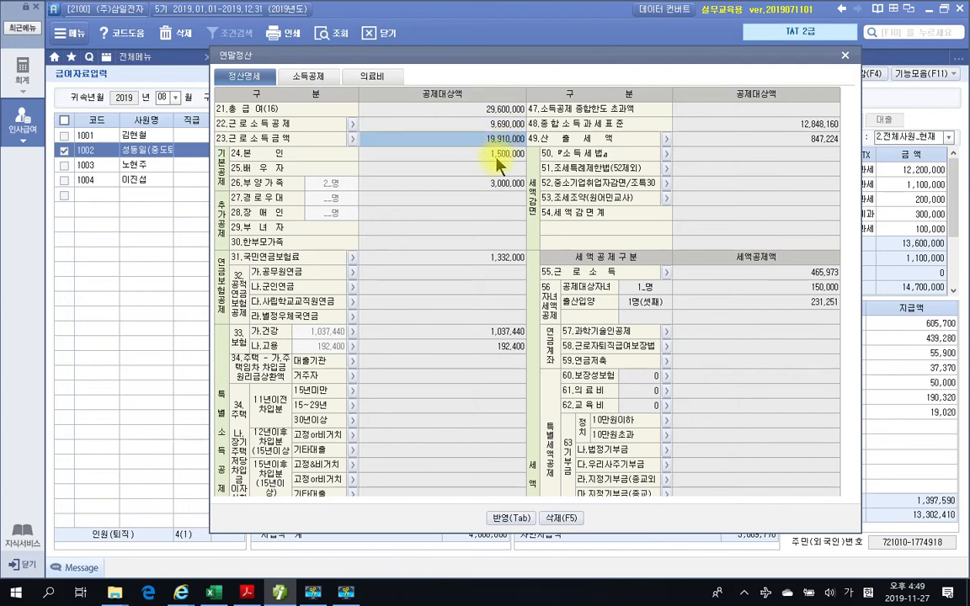
{"action": "left_click", "coordinate": [470, 125]}
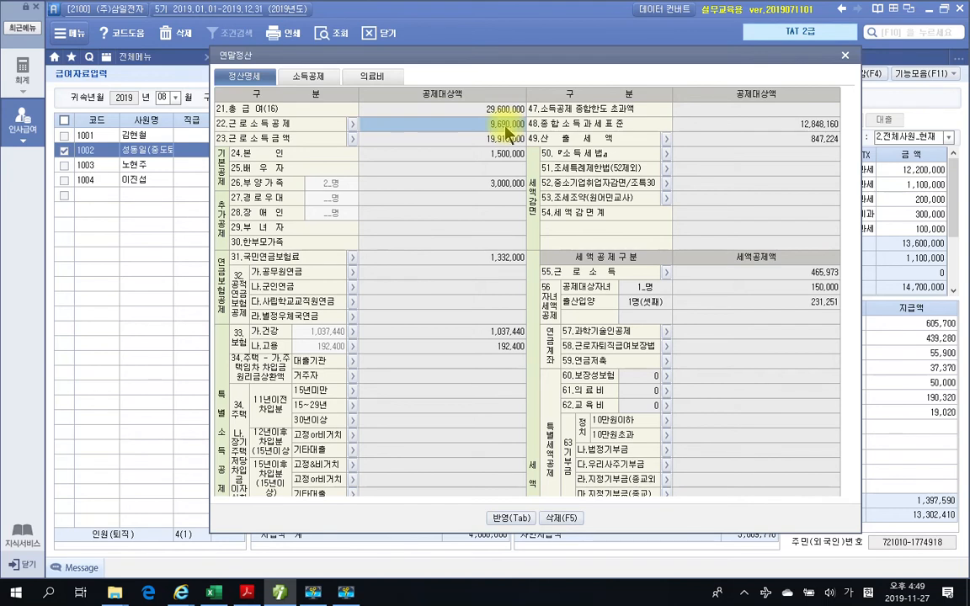
{"action": "left_click", "coordinate": [502, 154]}
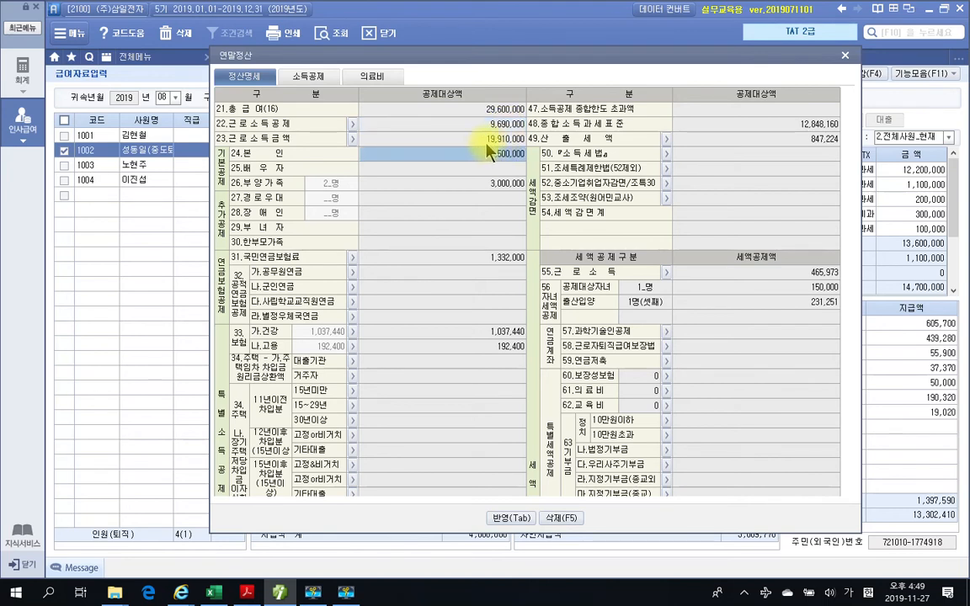
{"action": "left_click", "coordinate": [500, 187]}
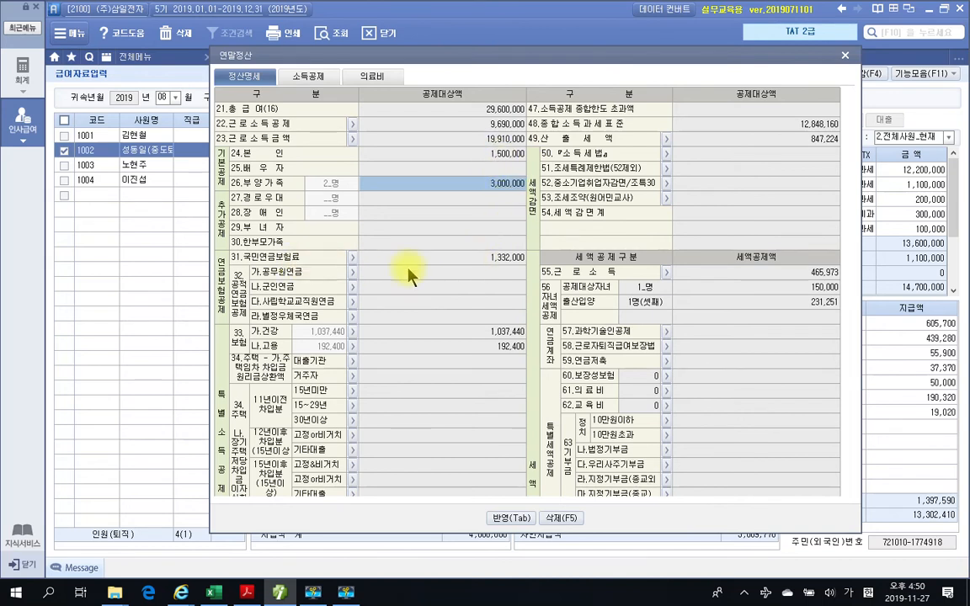
- Review the 국민연금보험료, 건강 and 고용 insurance deductions in employee 1002's 정산명세
{"action": "left_click", "coordinate": [505, 261]}
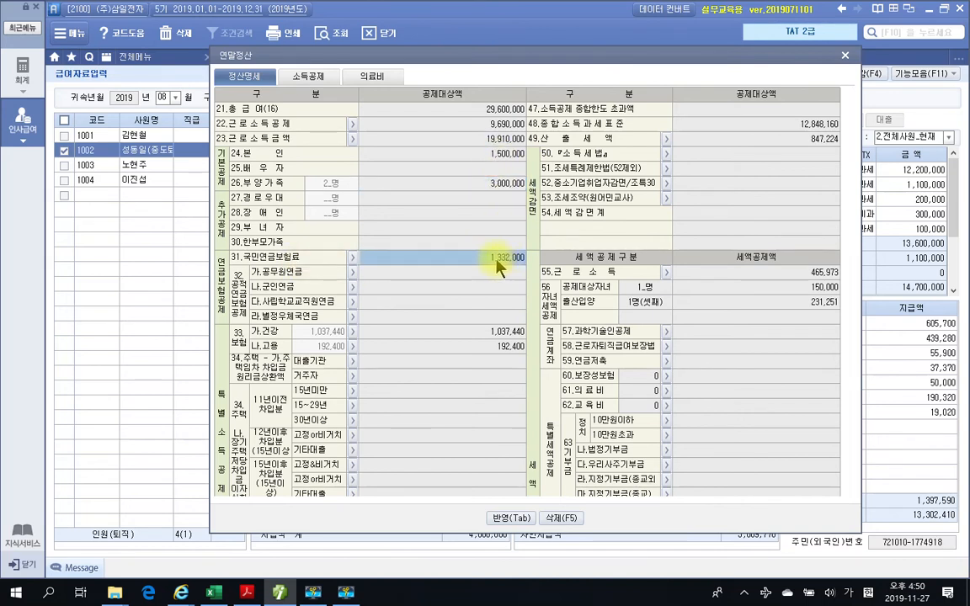
{"action": "left_click", "coordinate": [498, 334]}
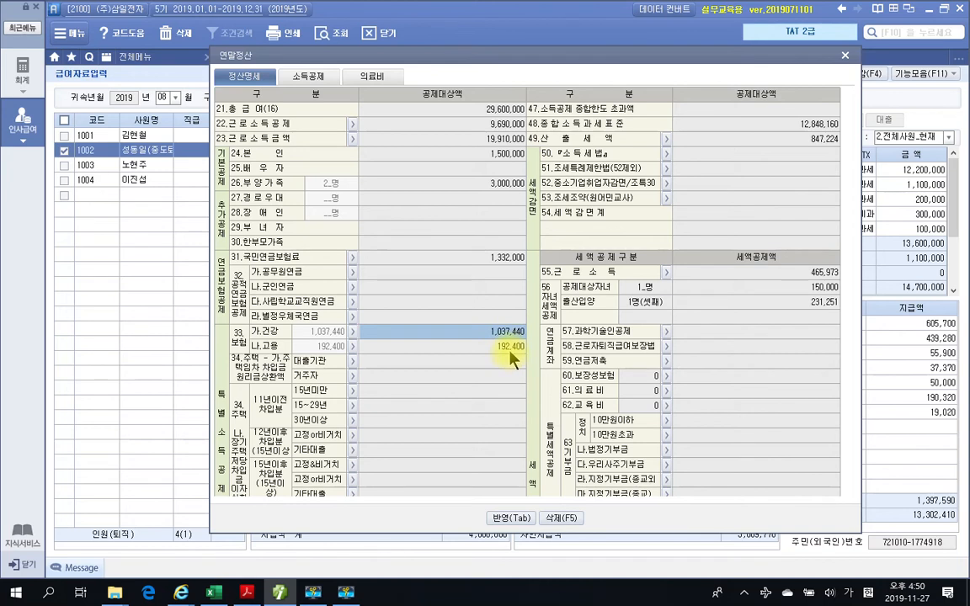
{"action": "left_click", "coordinate": [510, 348]}
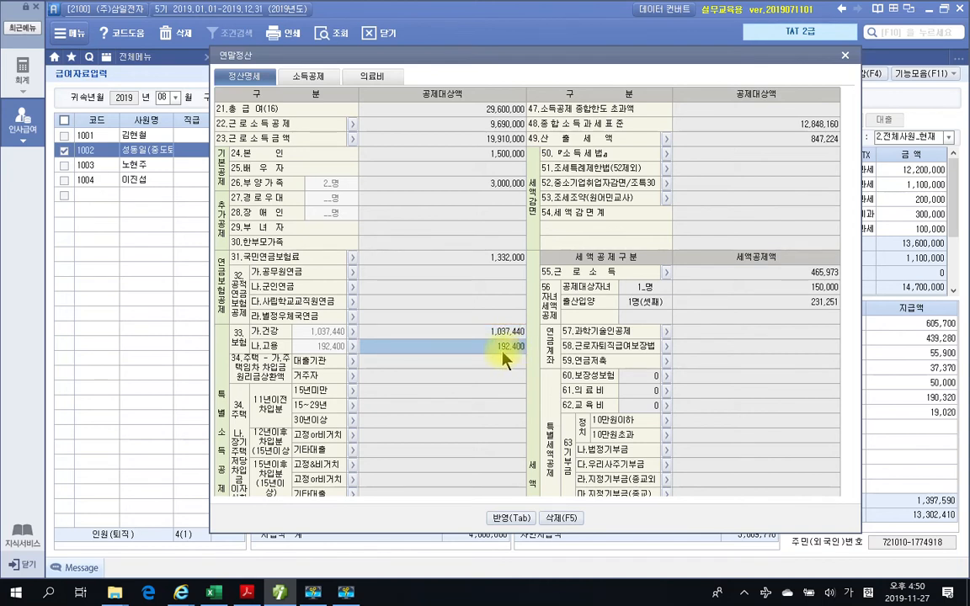
{"action": "left_click", "coordinate": [505, 260]}
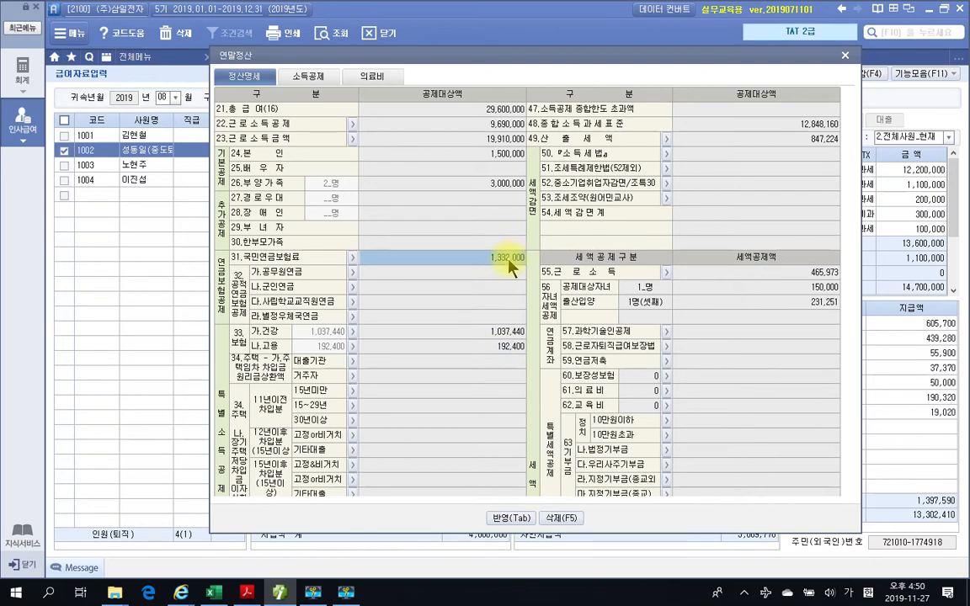
{"action": "left_click", "coordinate": [505, 335]}
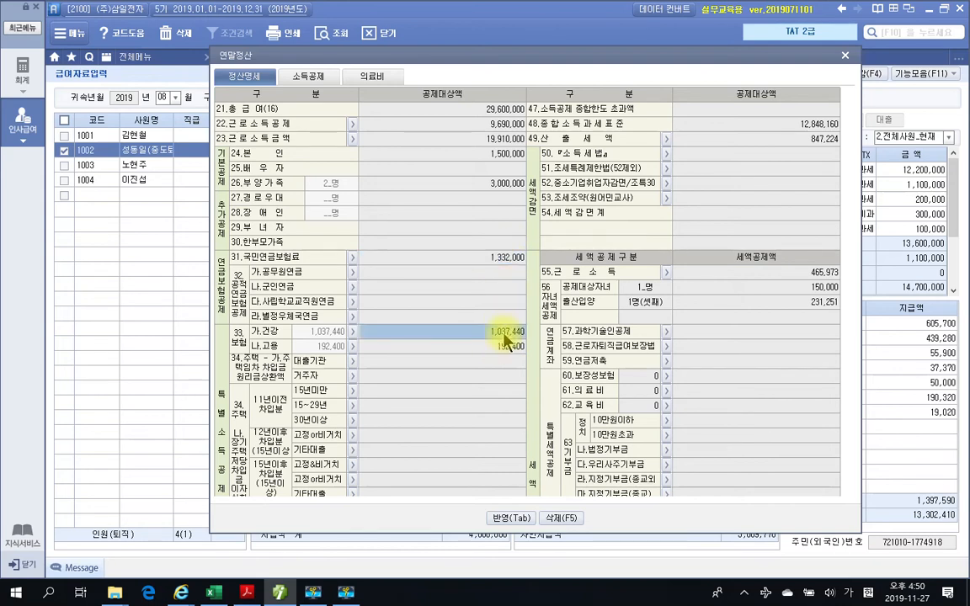
{"action": "left_click", "coordinate": [504, 347]}
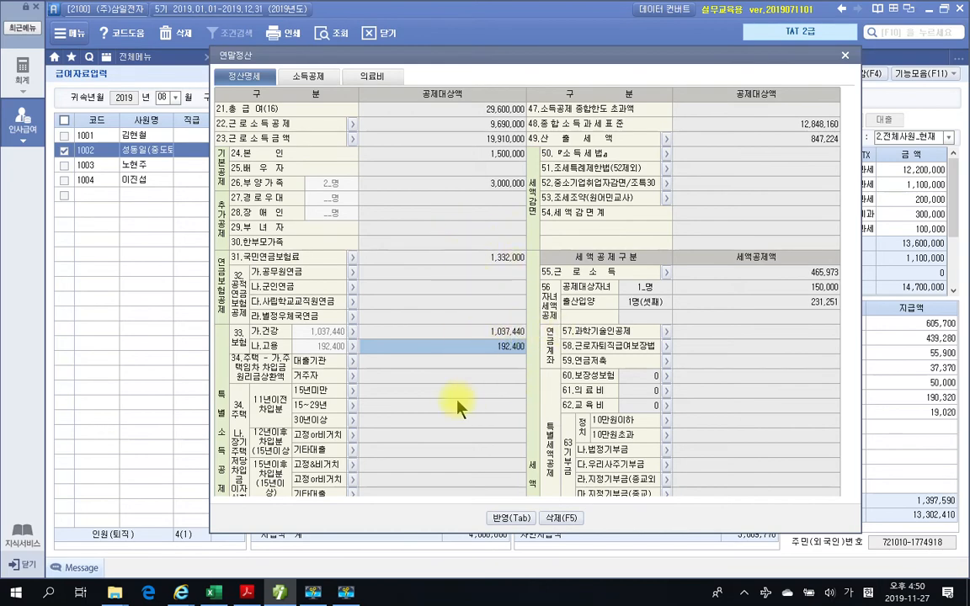
- Trace how 차감소득금액 derives from 근로소득금액 and the special deduction total in employee 1002's 정산명세
{"action": "scroll", "coordinate": [500, 410], "scroll_direction": "down", "scroll_amount": 2}
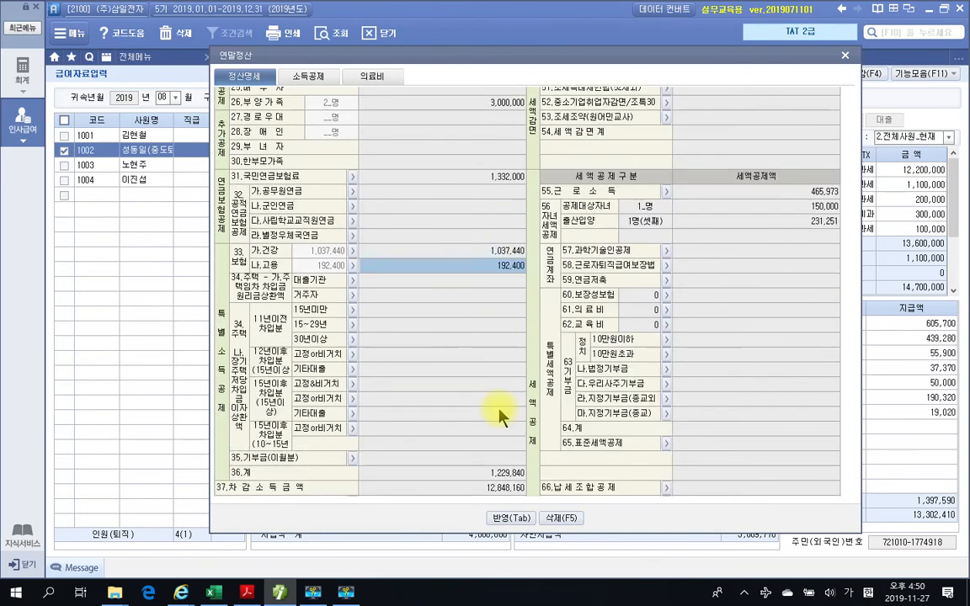
{"action": "scroll", "coordinate": [500, 413], "scroll_direction": "down", "scroll_amount": 2}
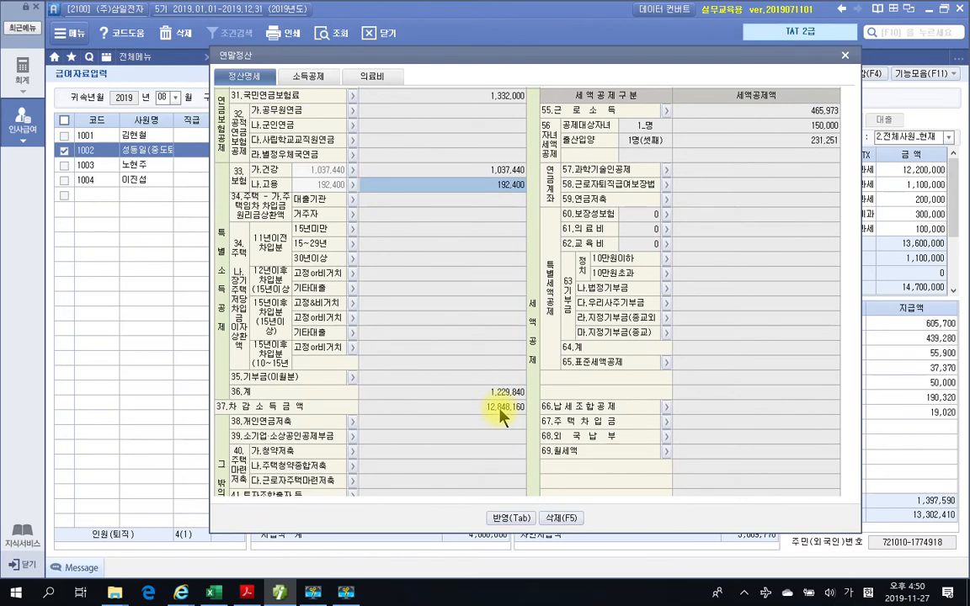
{"action": "left_click", "coordinate": [500, 410]}
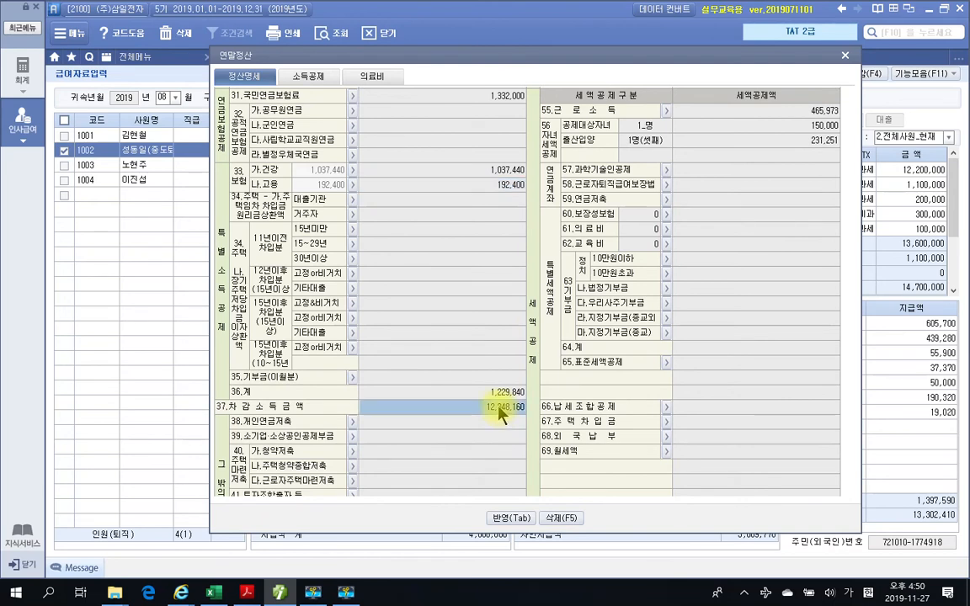
{"action": "left_click", "coordinate": [495, 394]}
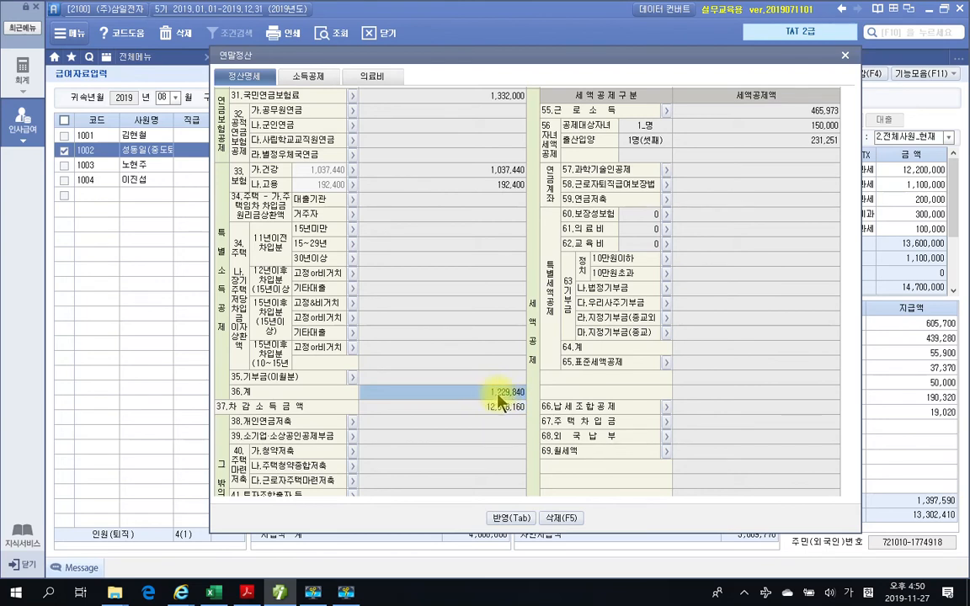
{"action": "left_click", "coordinate": [502, 409]}
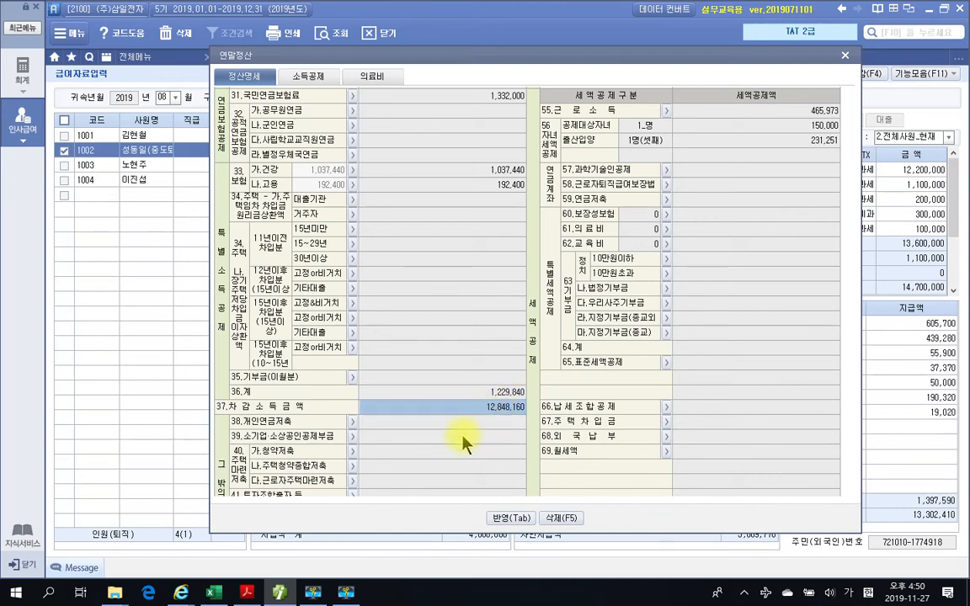
{"action": "scroll", "coordinate": [463, 433], "scroll_direction": "up", "scroll_amount": 3}
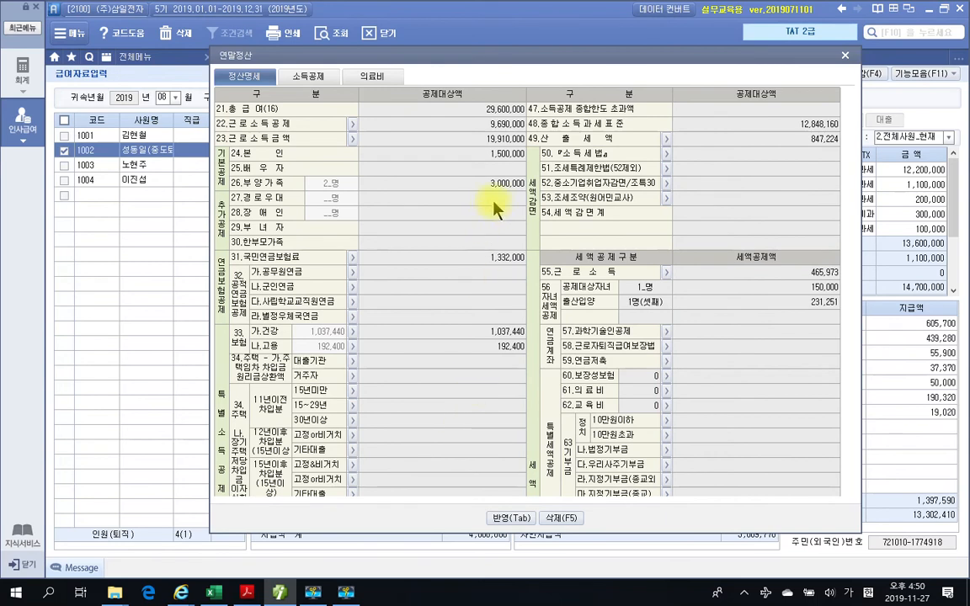
{"action": "left_click", "coordinate": [503, 139]}
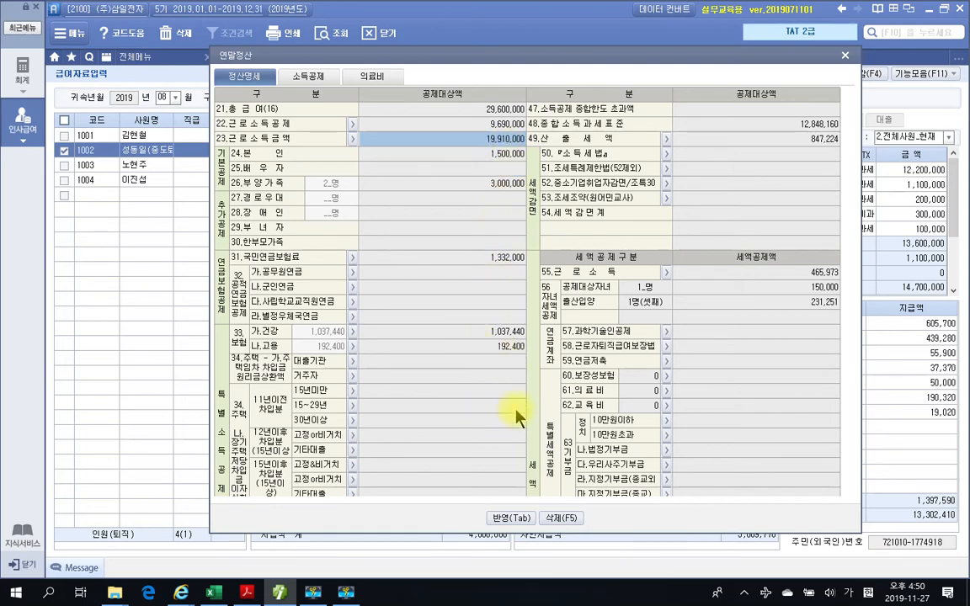
{"action": "scroll", "coordinate": [503, 424], "scroll_direction": "down", "scroll_amount": 5}
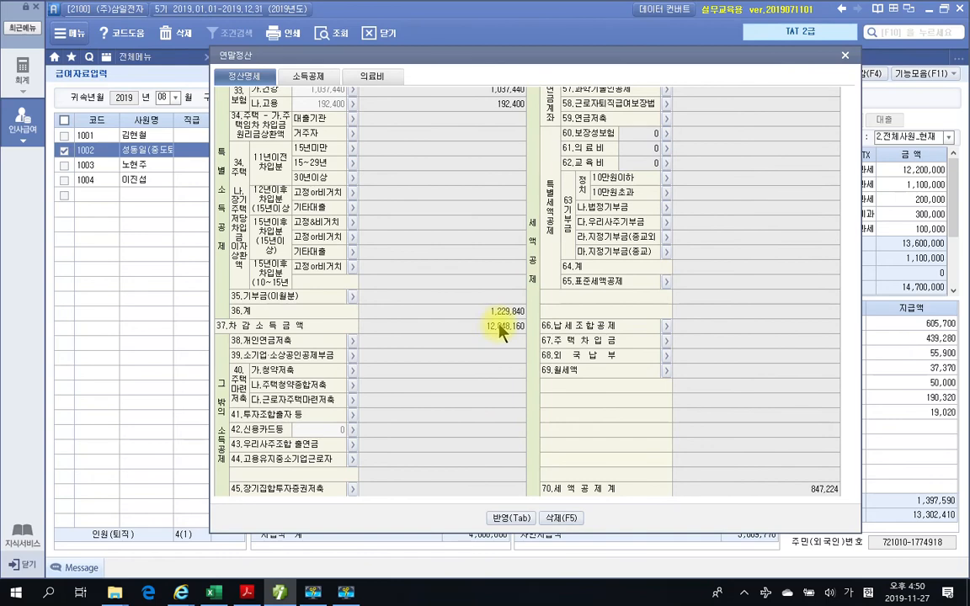
- Compare 차감소득금액 with 종합소득과세표준 in employee 1002's 정산명세
{"action": "scroll", "coordinate": [497, 330], "scroll_direction": "up", "scroll_amount": 5}
{"action": "scroll", "coordinate": [407, 402], "scroll_direction": "down", "scroll_amount": 5}
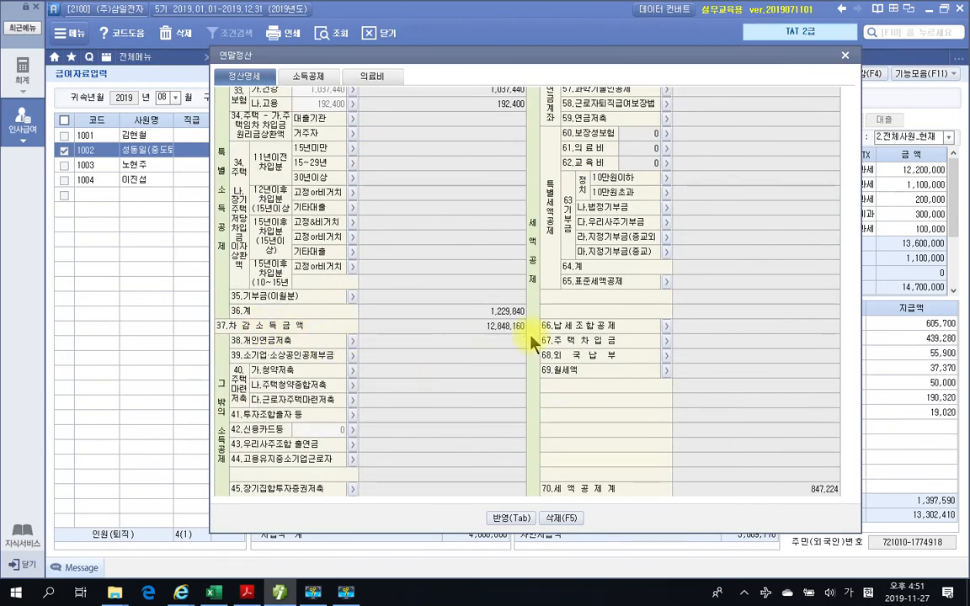
{"action": "left_click", "coordinate": [504, 335]}
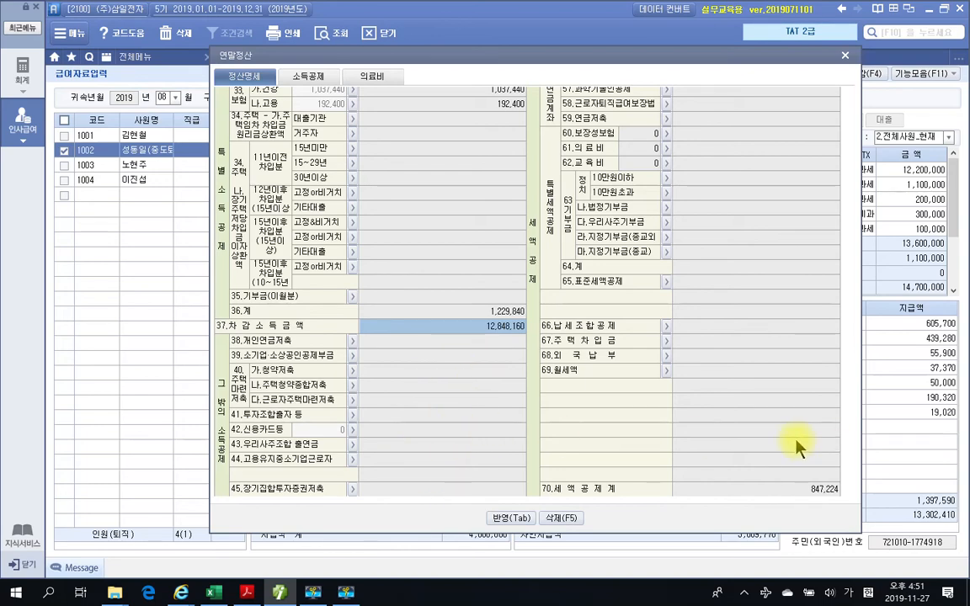
{"action": "scroll", "coordinate": [796, 441], "scroll_direction": "up", "scroll_amount": 5}
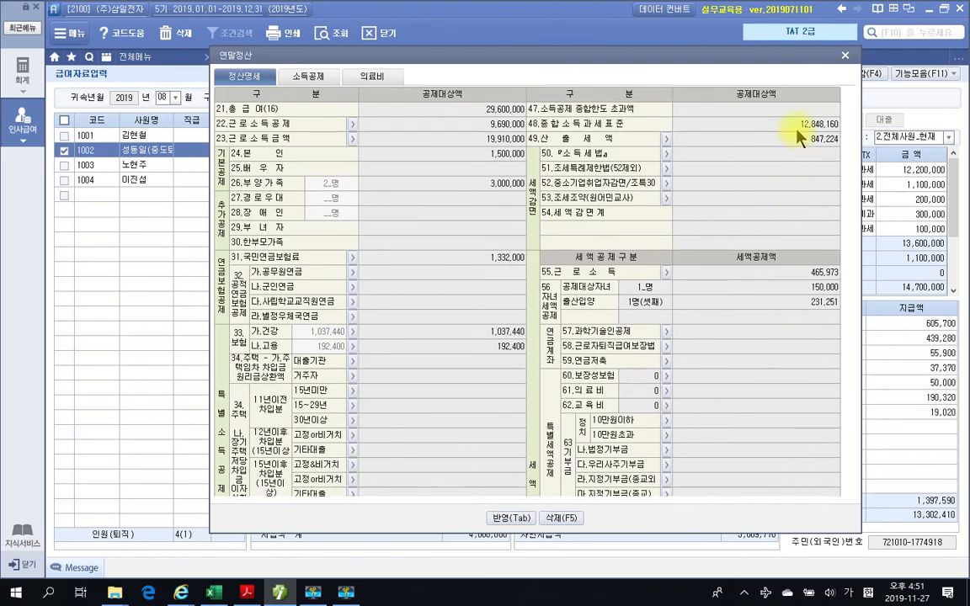
{"action": "left_click", "coordinate": [817, 126]}
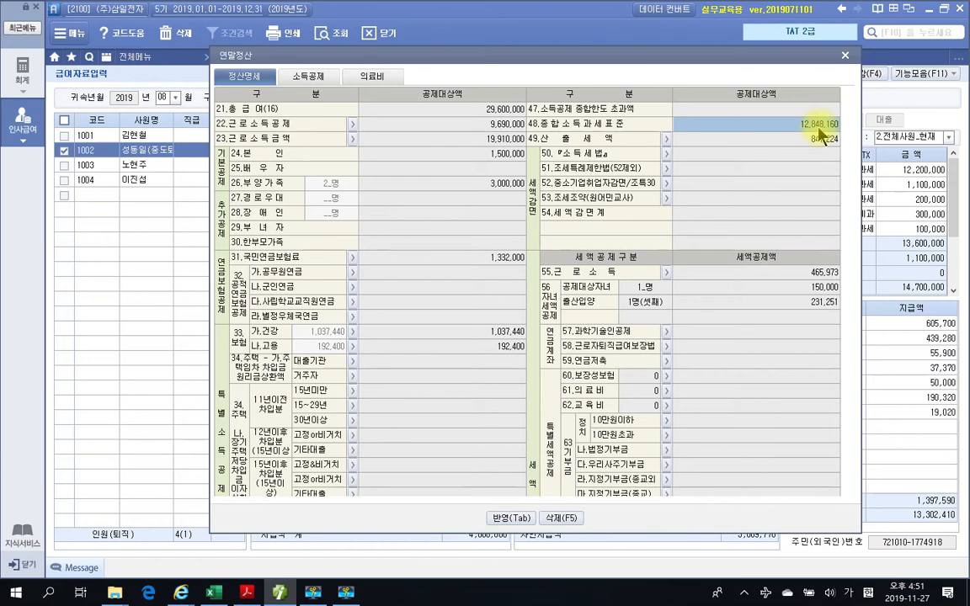
- Consult the 산출세액 계산방법 rate table to see how employee 1002's 산출세액 is calculated from the tax base
{"action": "left_click", "coordinate": [665, 140]}
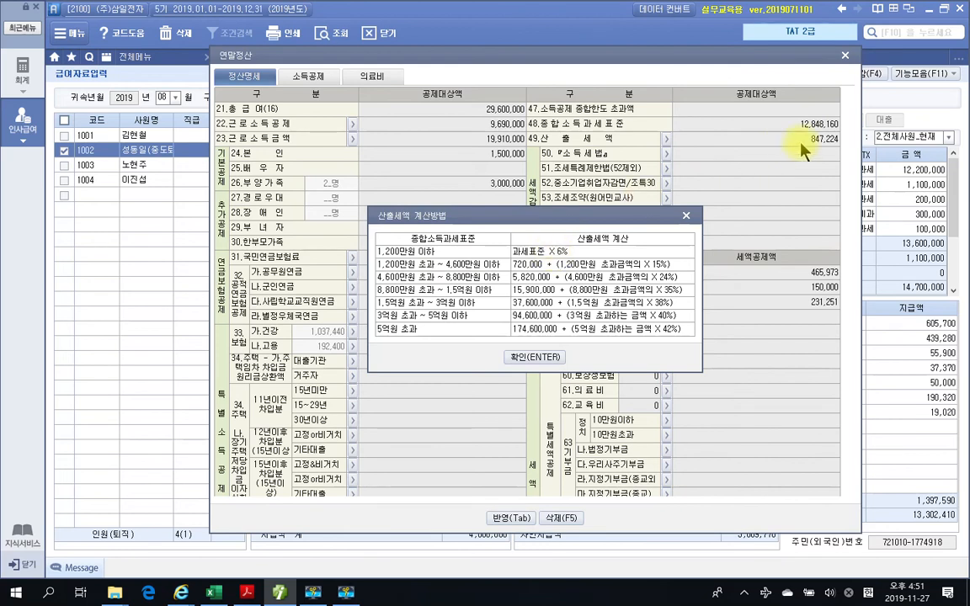
{"action": "left_click", "coordinate": [528, 356]}
{"action": "left_click", "coordinate": [825, 141]}
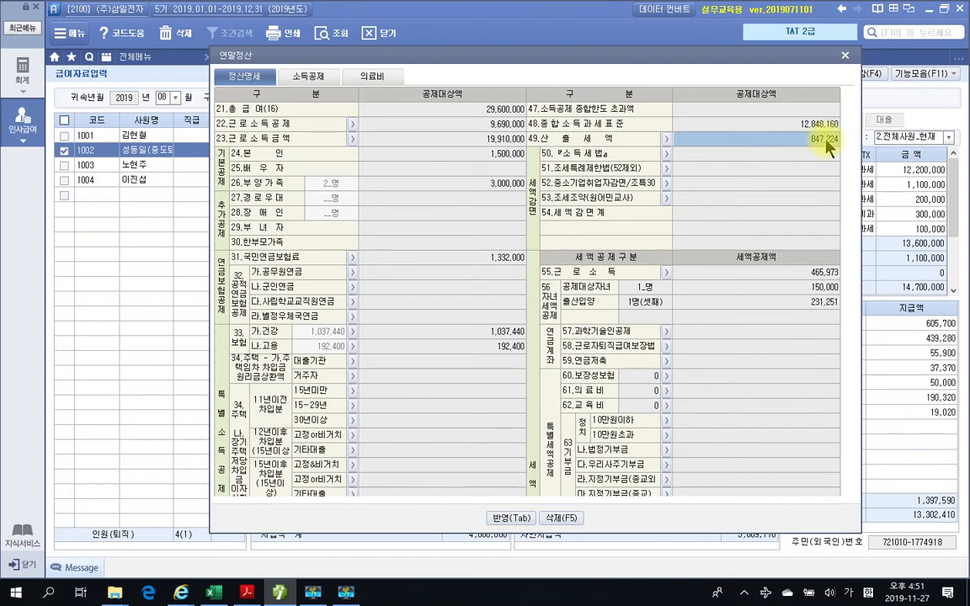
{"action": "left_click", "coordinate": [667, 139]}
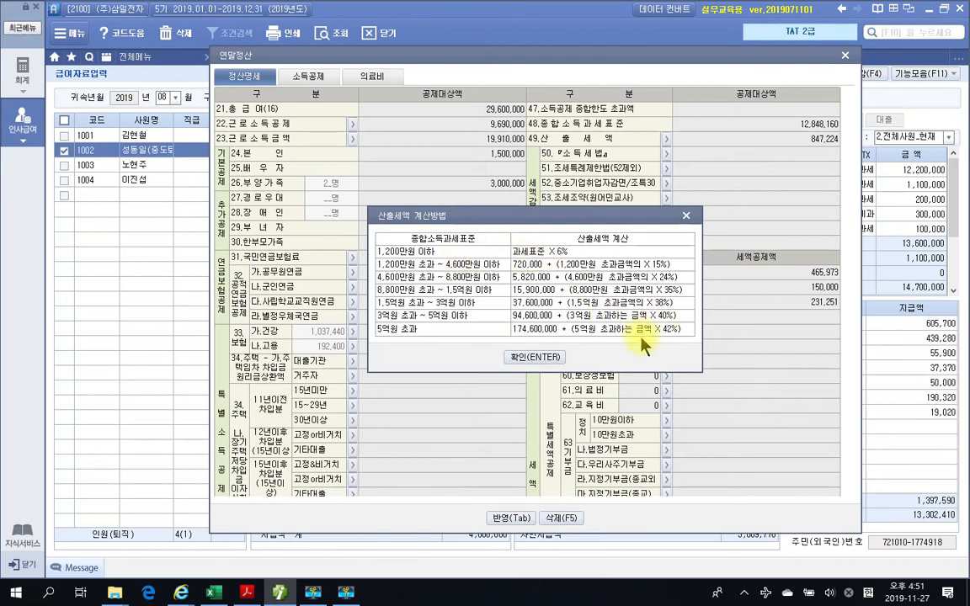
{"action": "left_click", "coordinate": [534, 357]}
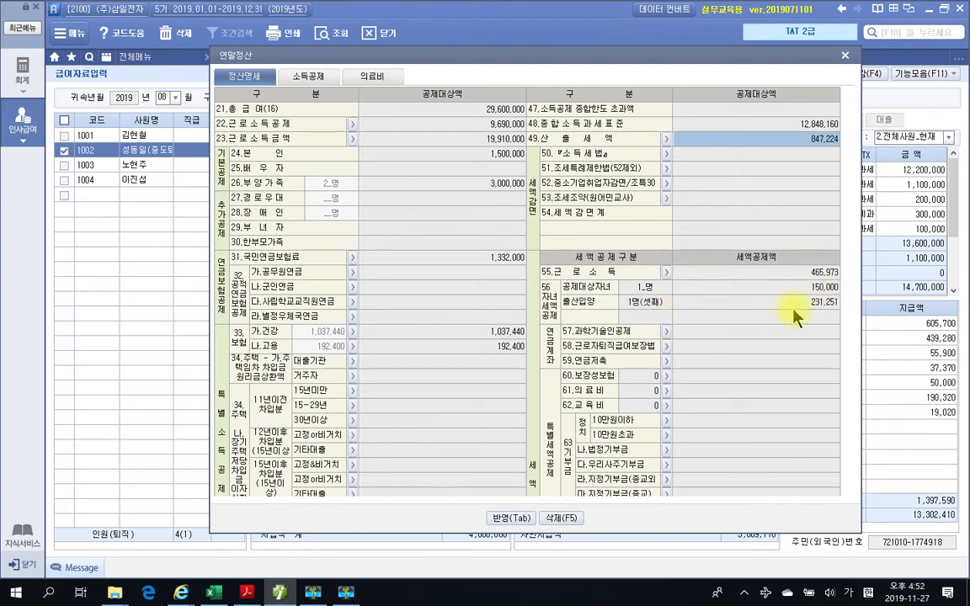
- Review the 출산입양 child tax credit and the 세액공제계 in employee 1002's 정산명세
{"action": "left_click", "coordinate": [657, 308]}
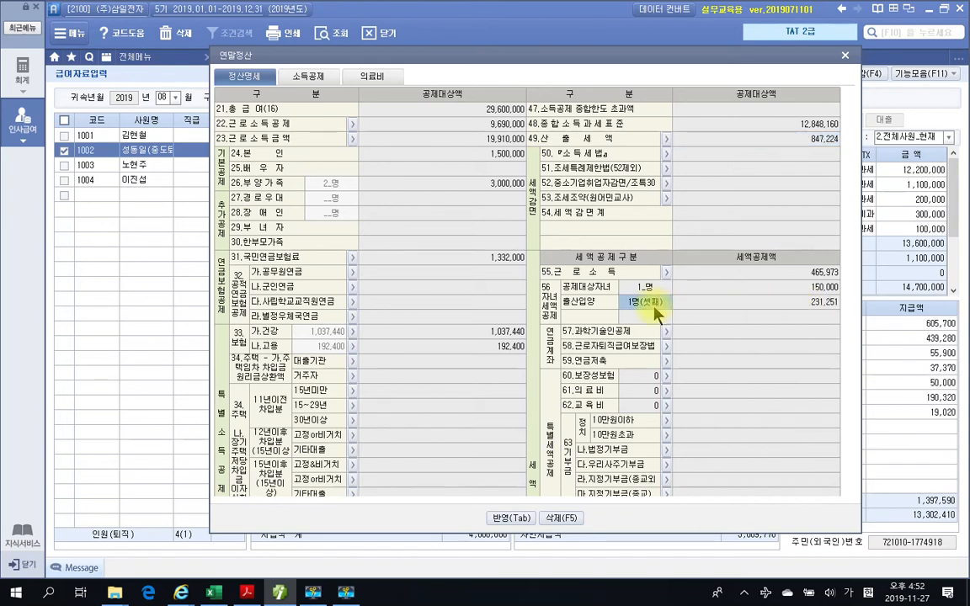
{"action": "left_click", "coordinate": [815, 311]}
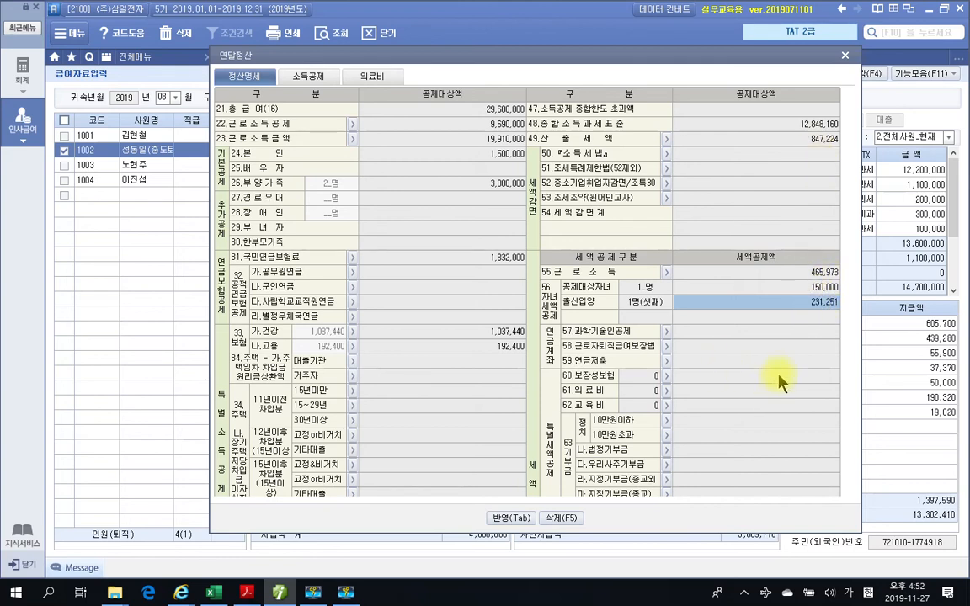
{"action": "scroll", "coordinate": [769, 374], "scroll_direction": "down", "scroll_amount": 7}
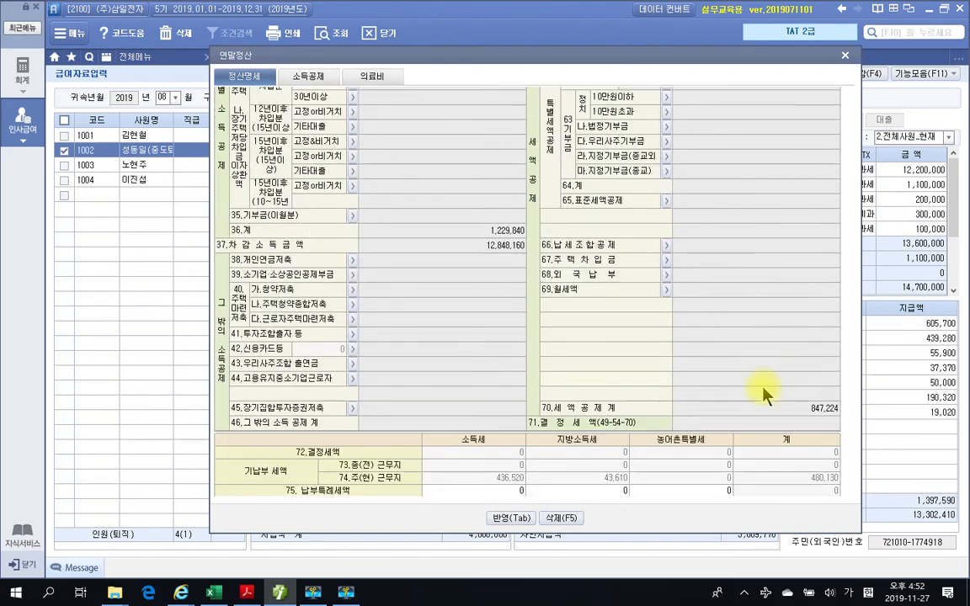
{"action": "left_click", "coordinate": [807, 410]}
- Compare 산출세액 with 세액공제계 and the individual tax credits in employee 1002's 정산명세
{"action": "scroll", "coordinate": [807, 412], "scroll_direction": "up", "scroll_amount": 7}
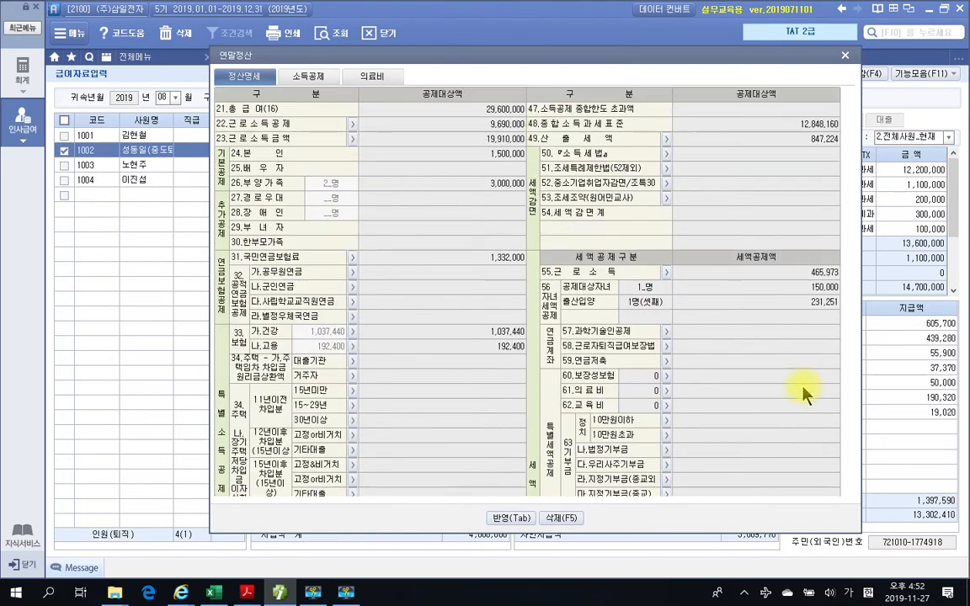
{"action": "left_click", "coordinate": [800, 141]}
{"action": "scroll", "coordinate": [774, 269], "scroll_direction": "down", "scroll_amount": 5}
{"action": "scroll", "coordinate": [771, 286], "scroll_direction": "down", "scroll_amount": 3}
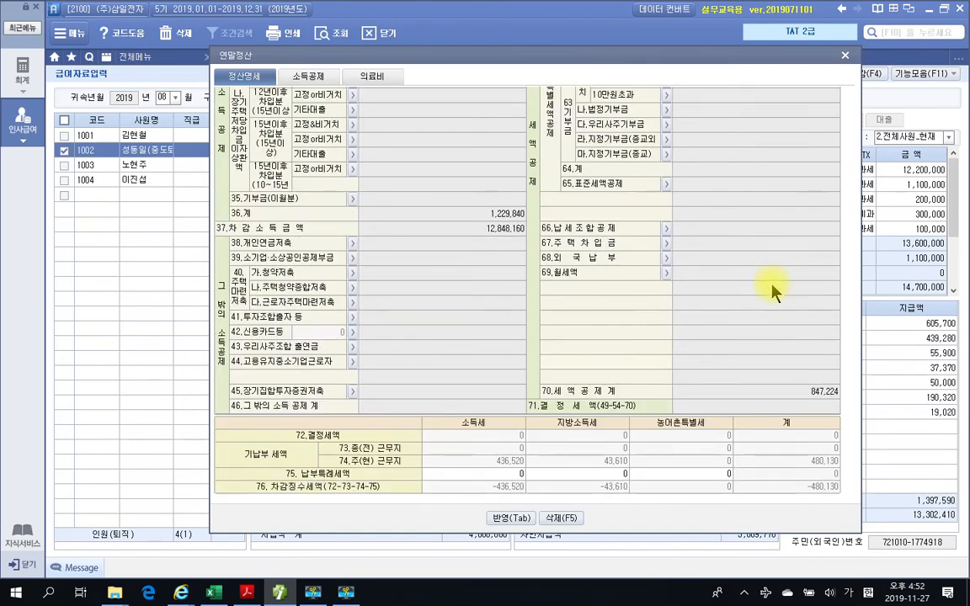
{"action": "scroll", "coordinate": [782, 403], "scroll_direction": "up", "scroll_amount": 5}
{"action": "scroll", "coordinate": [785, 402], "scroll_direction": "up", "scroll_amount": 2}
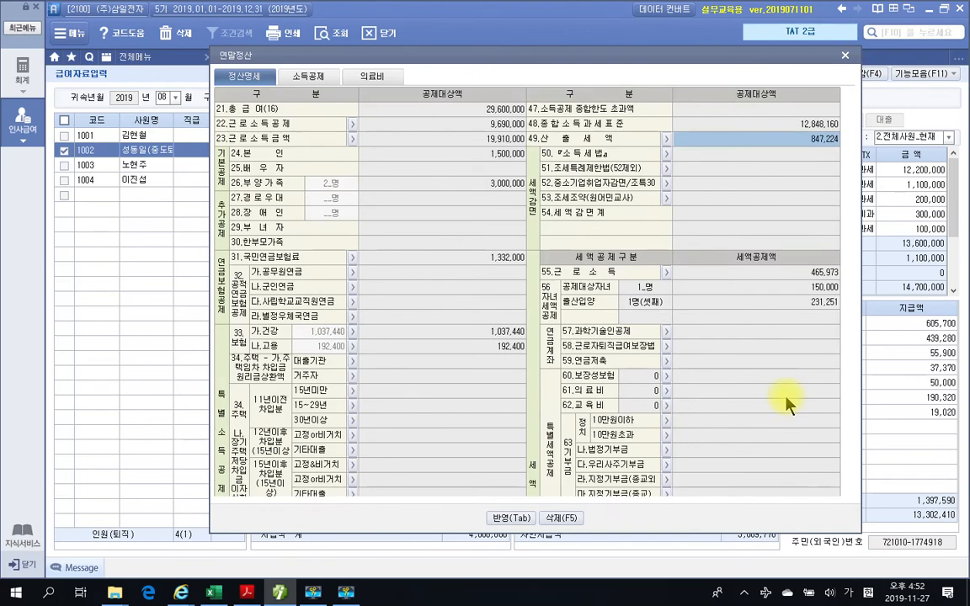
{"action": "scroll", "coordinate": [820, 291], "scroll_direction": "down", "scroll_amount": 5}
{"action": "scroll", "coordinate": [823, 286], "scroll_direction": "down", "scroll_amount": 2}
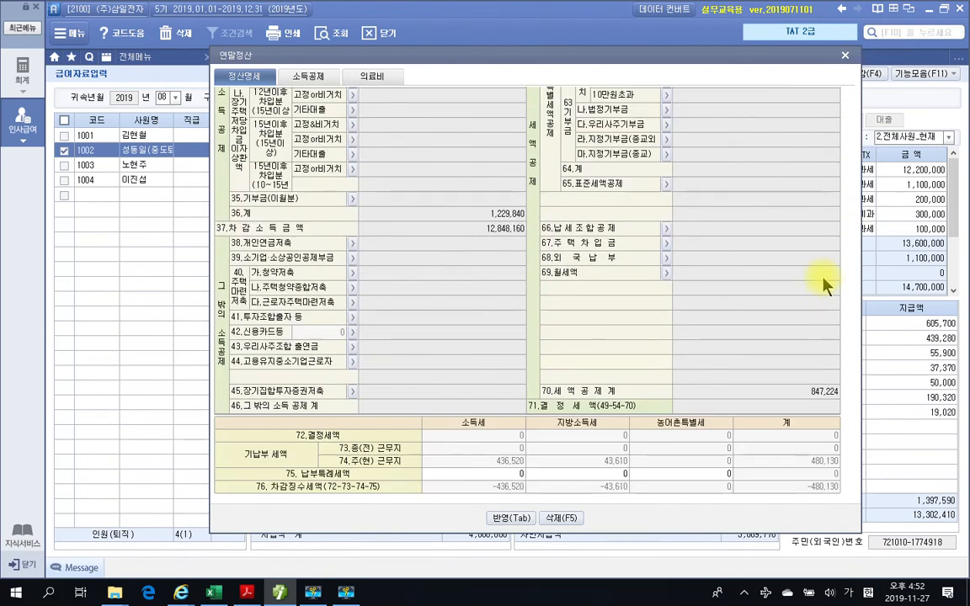
{"action": "left_click", "coordinate": [813, 399]}
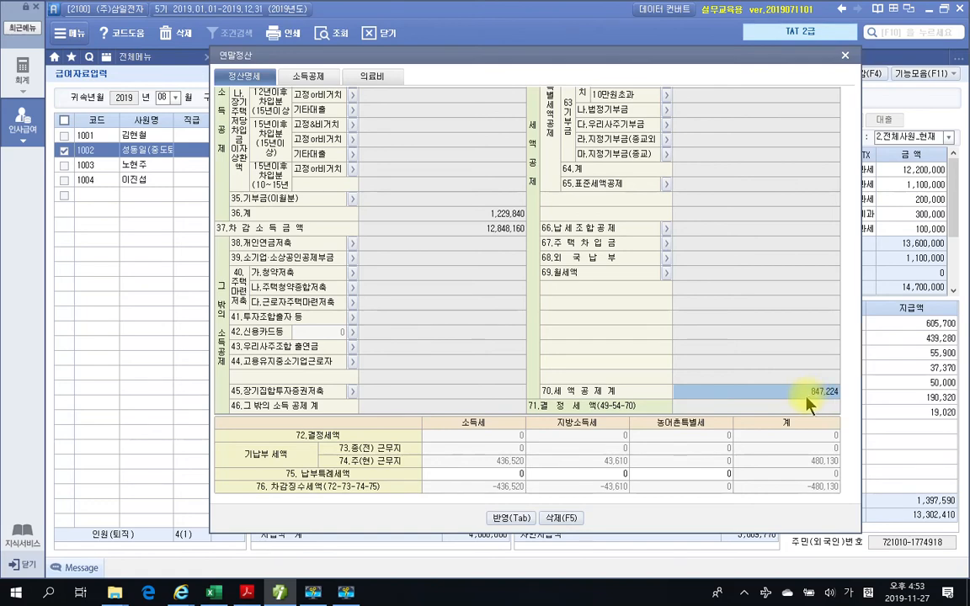
{"action": "scroll", "coordinate": [806, 404], "scroll_direction": "up", "scroll_amount": 7}
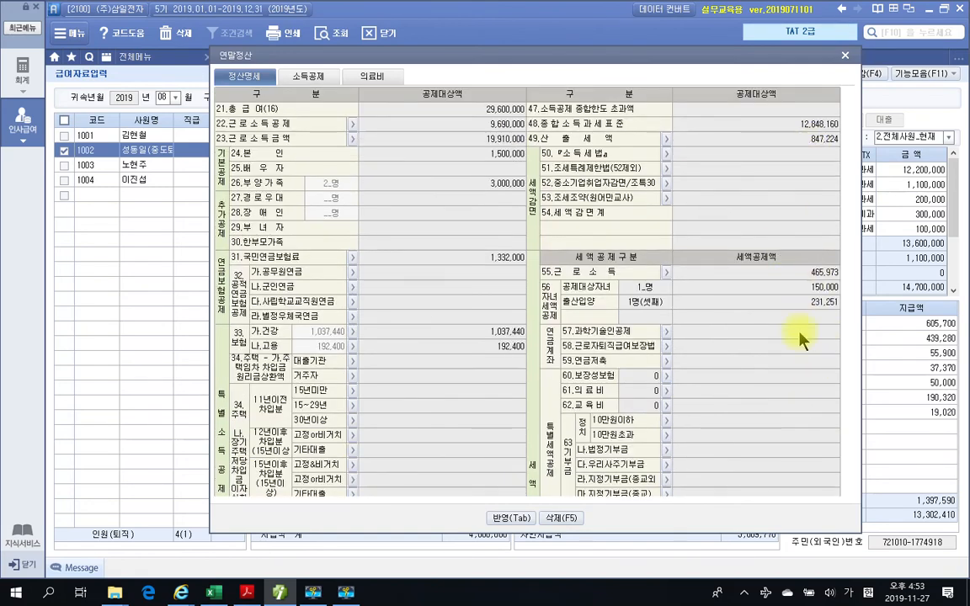
{"action": "scroll", "coordinate": [798, 367], "scroll_direction": "down", "scroll_amount": 7}
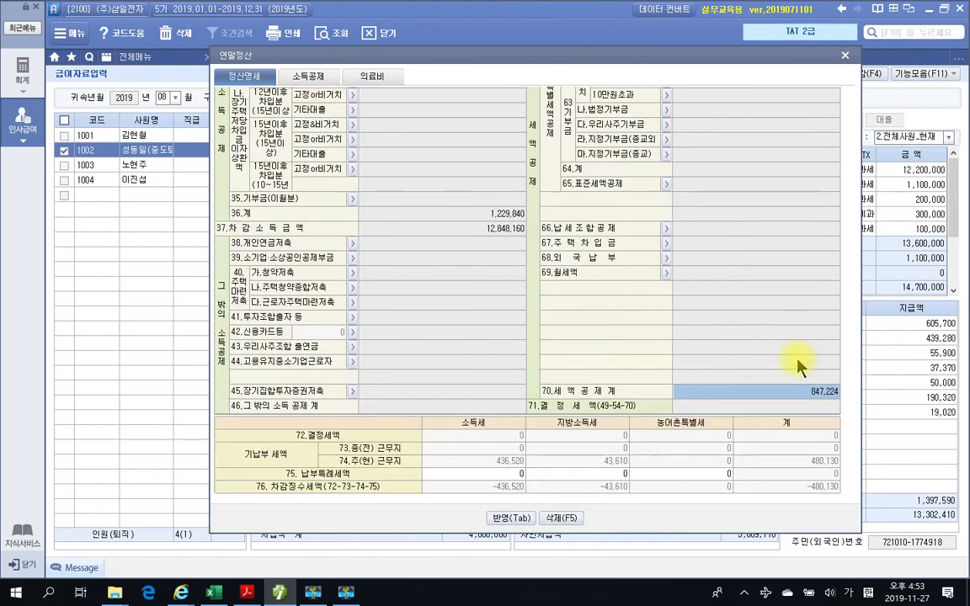
- Examine 결정세액, the 주(현) 근무지 기납부세액 and the 차감징수세액 for employee 1002
{"action": "left_click", "coordinate": [819, 407]}
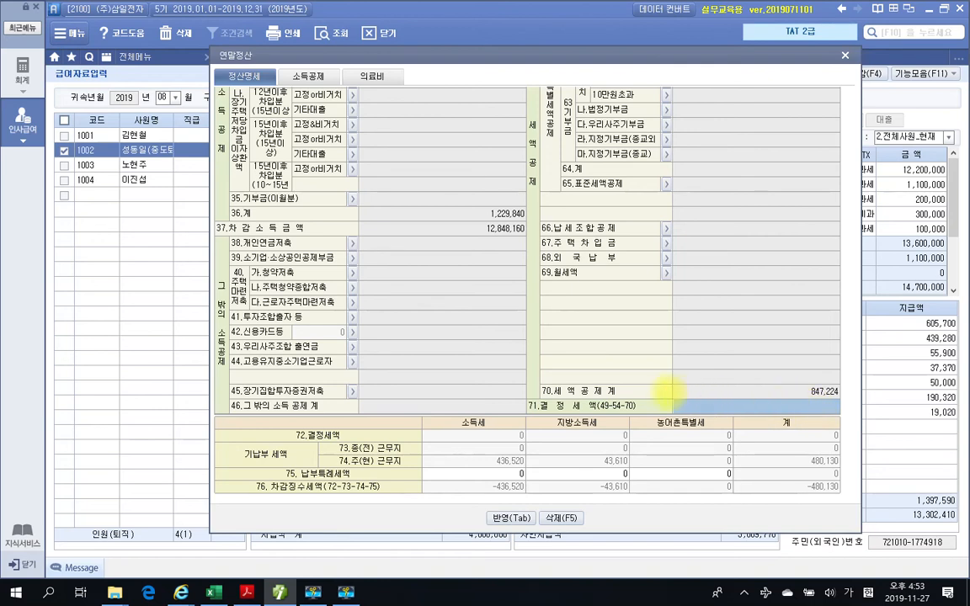
{"action": "mouse_move", "coordinate": [521, 399]}
{"action": "left_mouse_down"}
{"action": "mouse_move", "coordinate": [692, 417]}
{"action": "mouse_move", "coordinate": [845, 416]}
{"action": "left_mouse_up"}
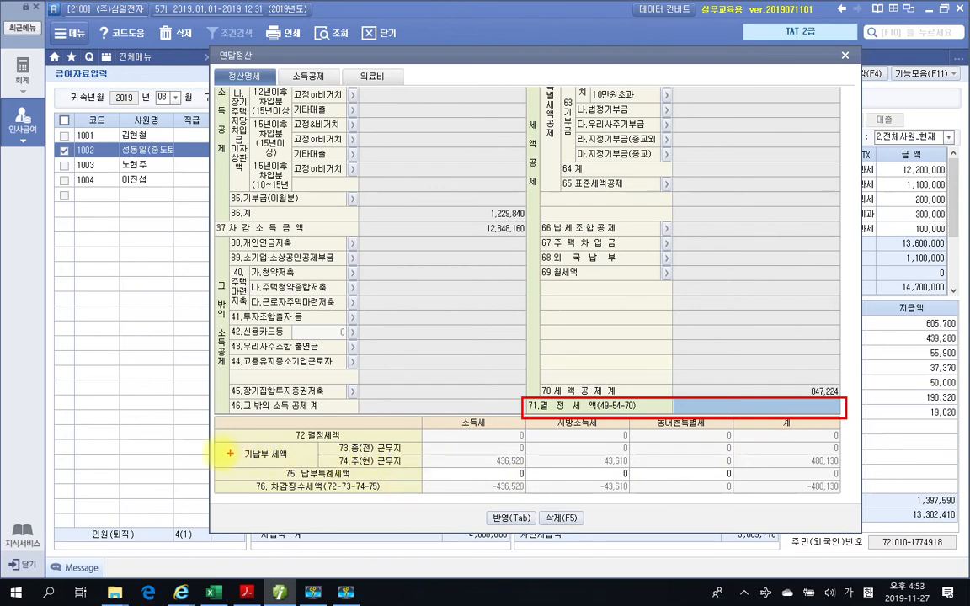
{"action": "left_click_drag", "start_coordinate": [224, 446], "coordinate": [290, 465]}
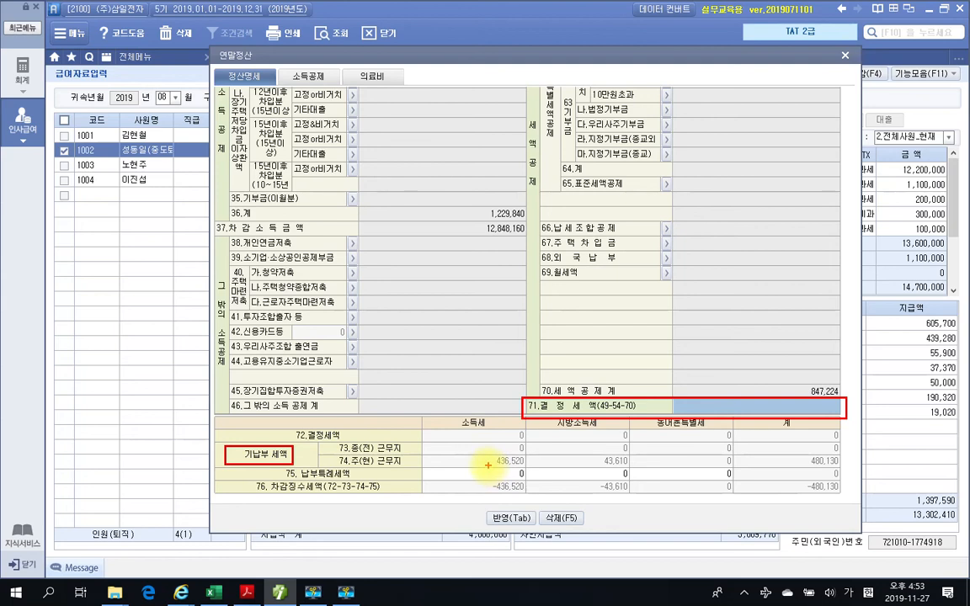
{"action": "left_click_drag", "start_coordinate": [480, 462], "coordinate": [522, 462]}
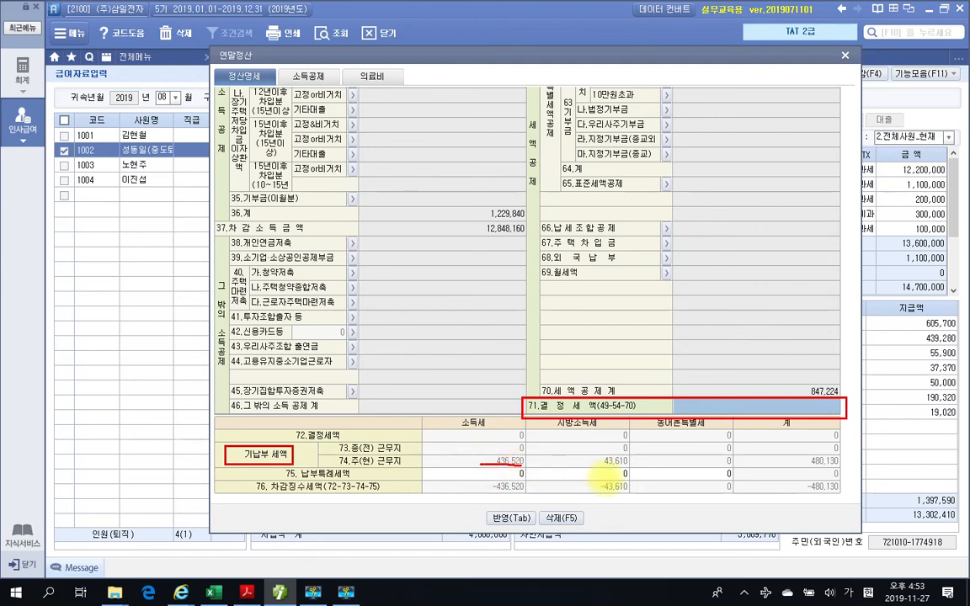
{"action": "left_click_drag", "start_coordinate": [599, 464], "coordinate": [626, 464]}
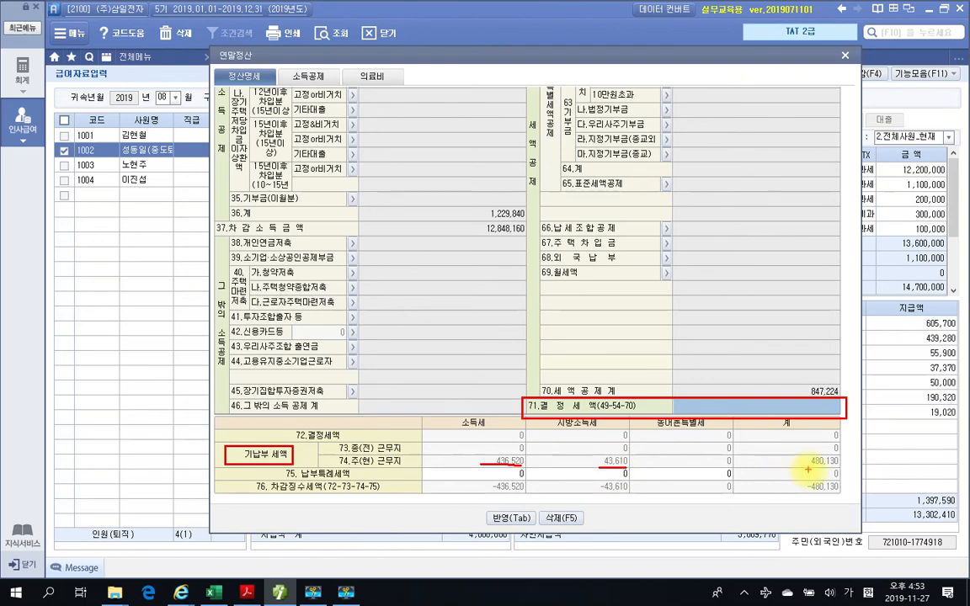
{"action": "left_click_drag", "start_coordinate": [807, 468], "coordinate": [843, 468]}
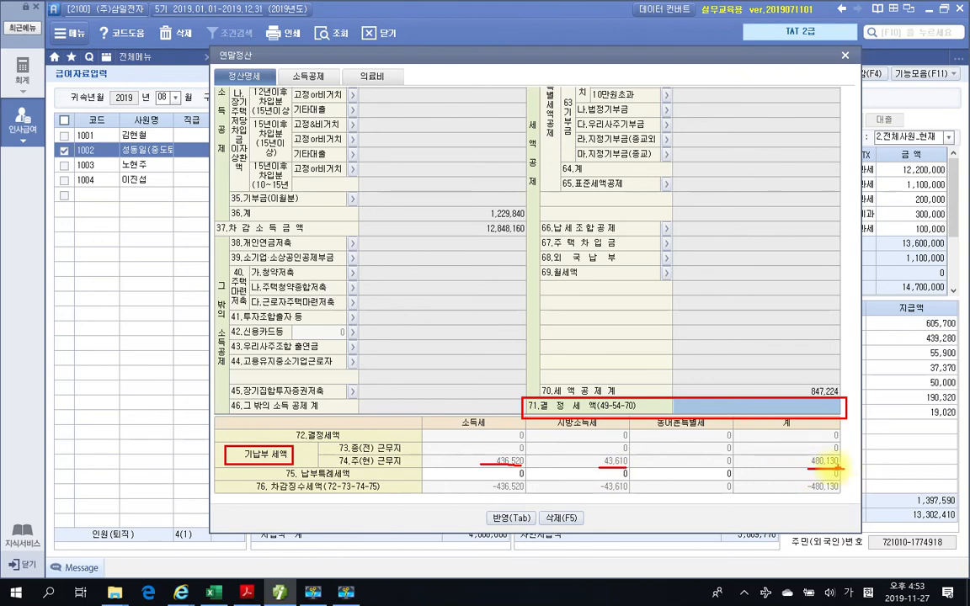
{"action": "left_click_drag", "start_coordinate": [829, 404], "coordinate": [828, 408]}
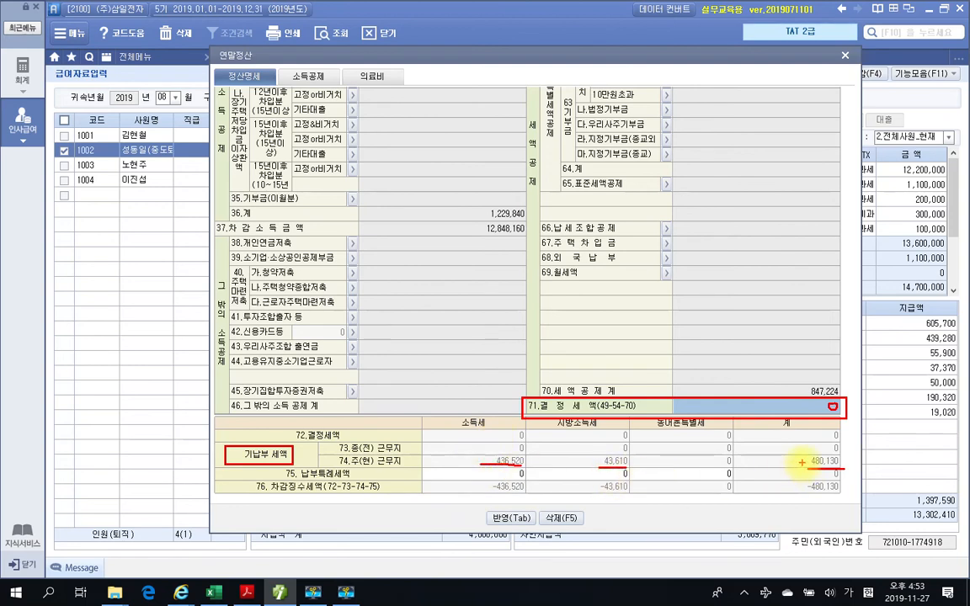
{"action": "mouse_move", "coordinate": [833, 473]}
{"action": "left_mouse_down"}
{"action": "mouse_move", "coordinate": [791, 493]}
{"action": "mouse_move", "coordinate": [859, 499]}
{"action": "mouse_move", "coordinate": [848, 473]}
{"action": "left_mouse_up"}
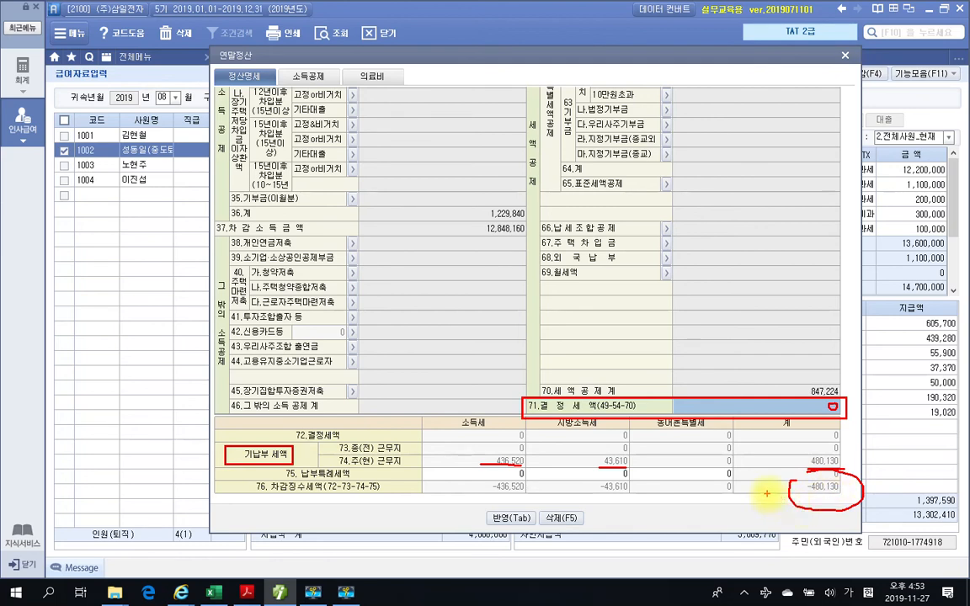
- Apply the 중도퇴사자정산 result to employee 1002's August payroll and check the 소득세 and 지방소득세 deductions
{"action": "key", "text": "Escape"}
{"action": "key", "text": "Escape"}
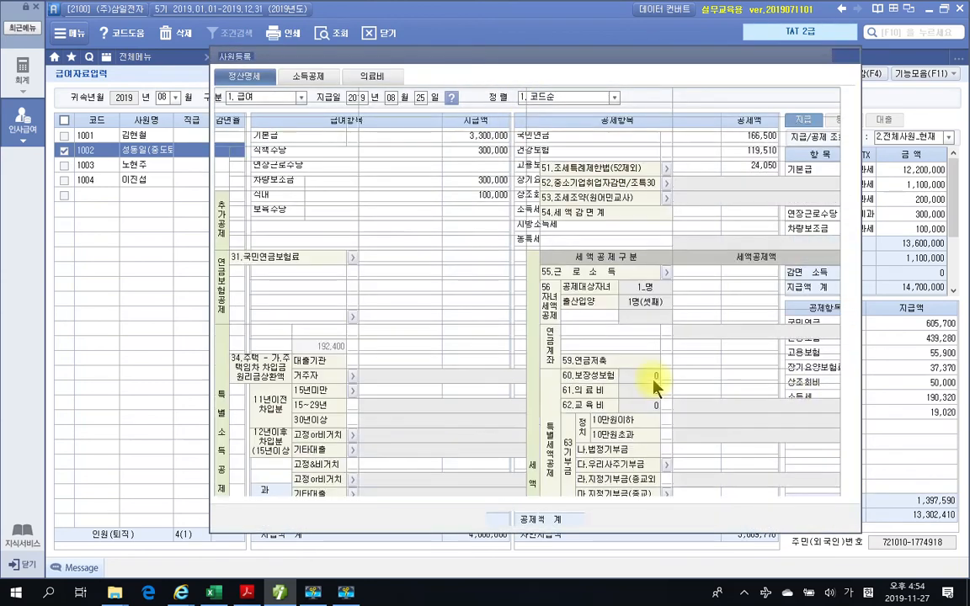
{"action": "scroll", "coordinate": [655, 405], "scroll_direction": "down", "scroll_amount": 5}
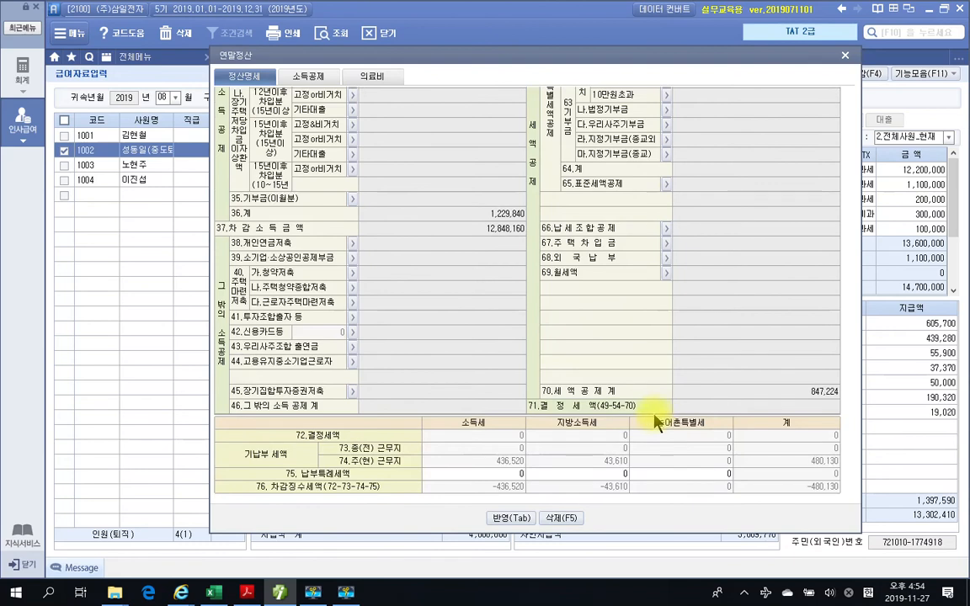
{"action": "left_click", "coordinate": [503, 517]}
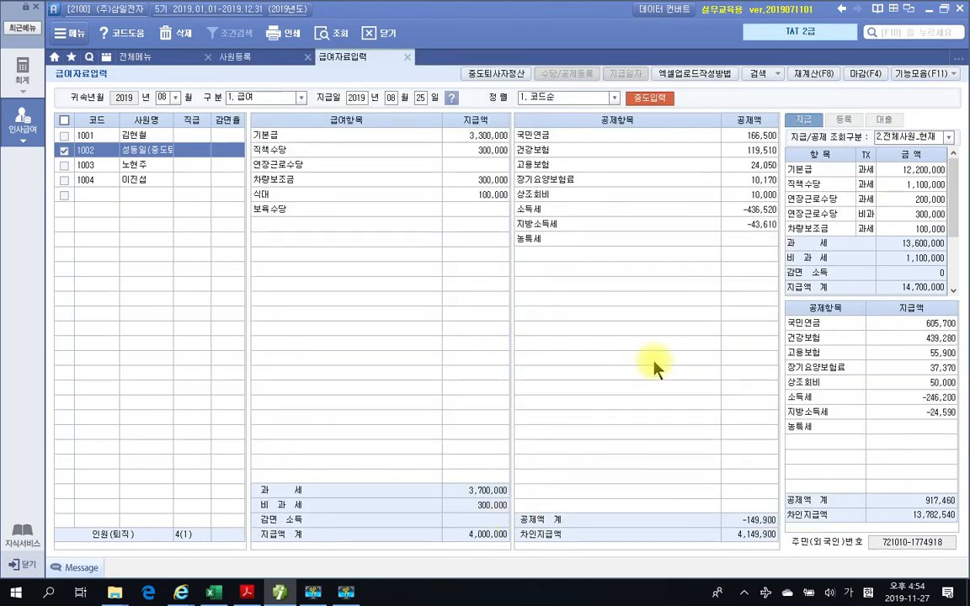
{"action": "mouse_move", "coordinate": [506, 201]}
{"action": "left_mouse_down"}
{"action": "mouse_move", "coordinate": [707, 237]}
{"action": "mouse_move", "coordinate": [783, 233]}
{"action": "left_mouse_up"}
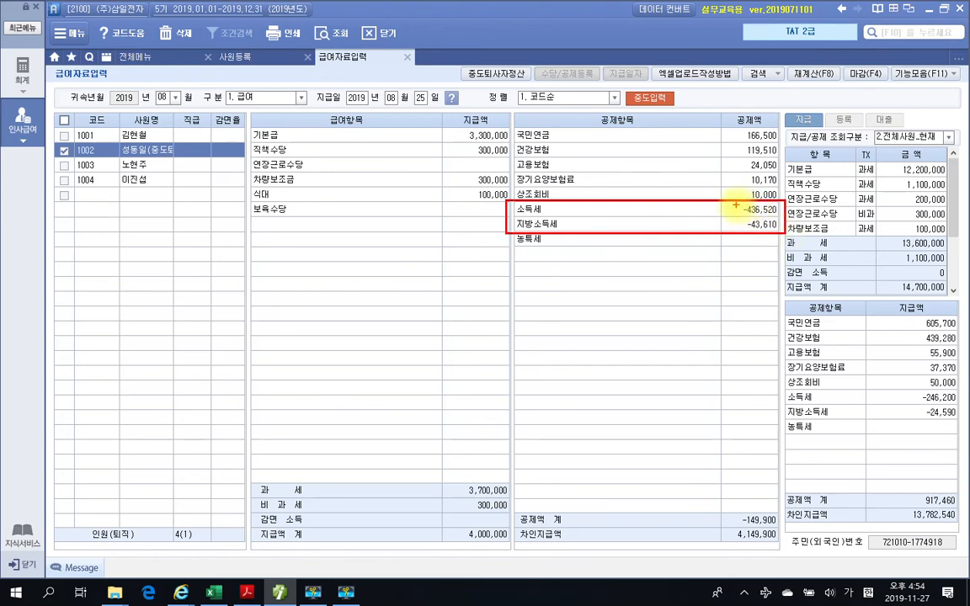
{"action": "left_click_drag", "start_coordinate": [735, 206], "coordinate": [737, 229]}
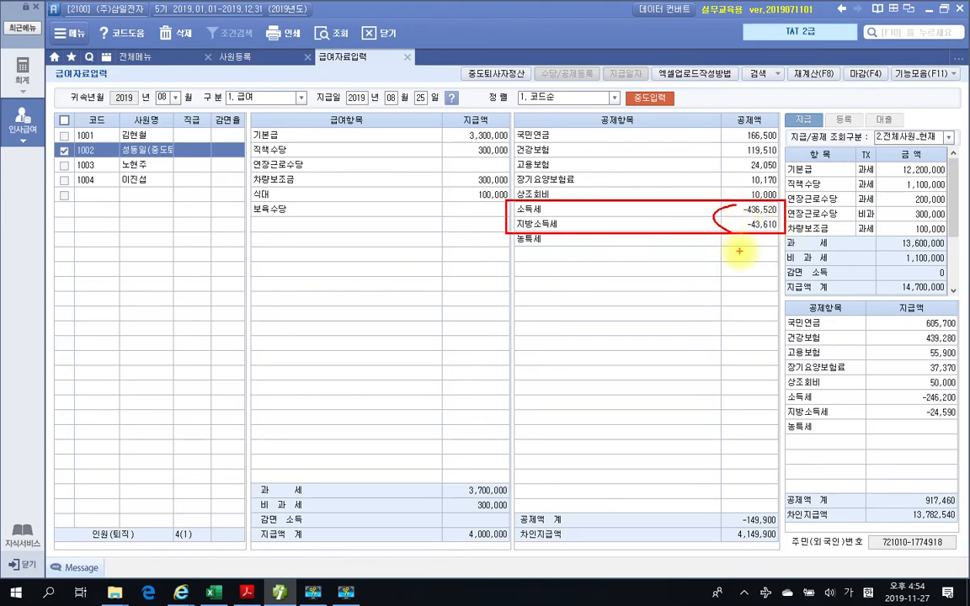
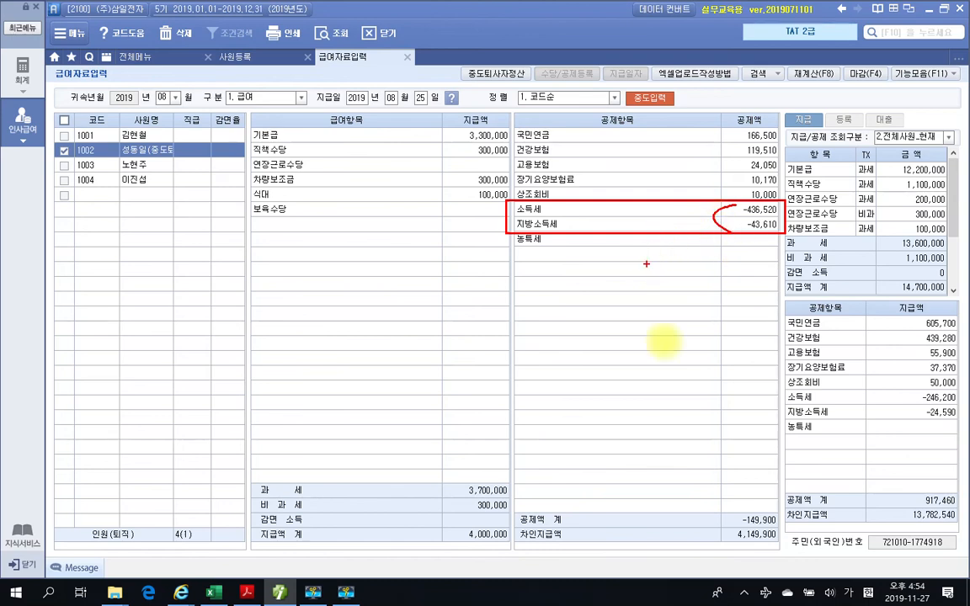
- Check the August payroll entries of employees 1003 and 1004
{"action": "key", "text": "Escape"}
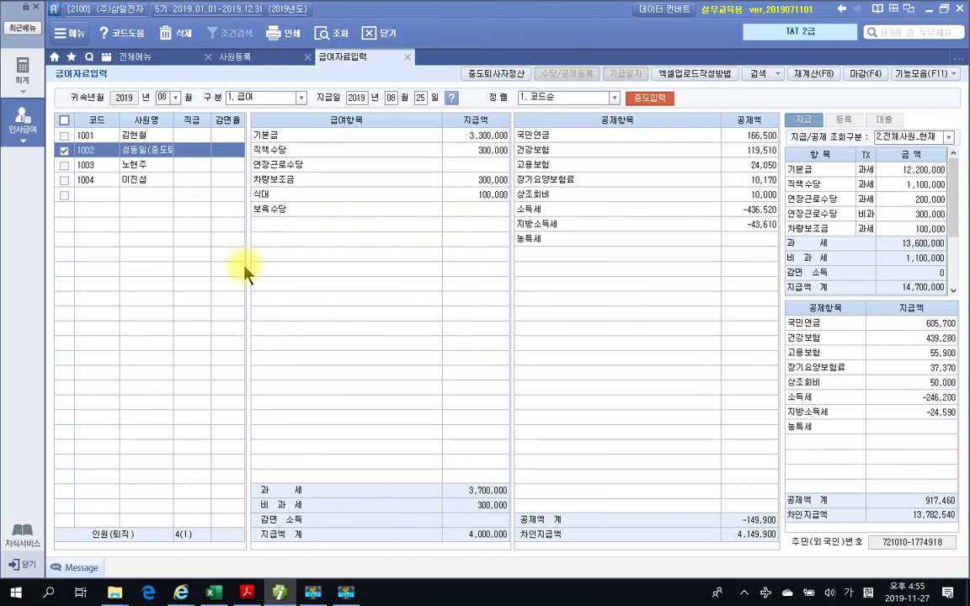
{"action": "left_click", "coordinate": [148, 194]}
{"action": "left_click", "coordinate": [135, 163]}
{"action": "left_click", "coordinate": [148, 180]}
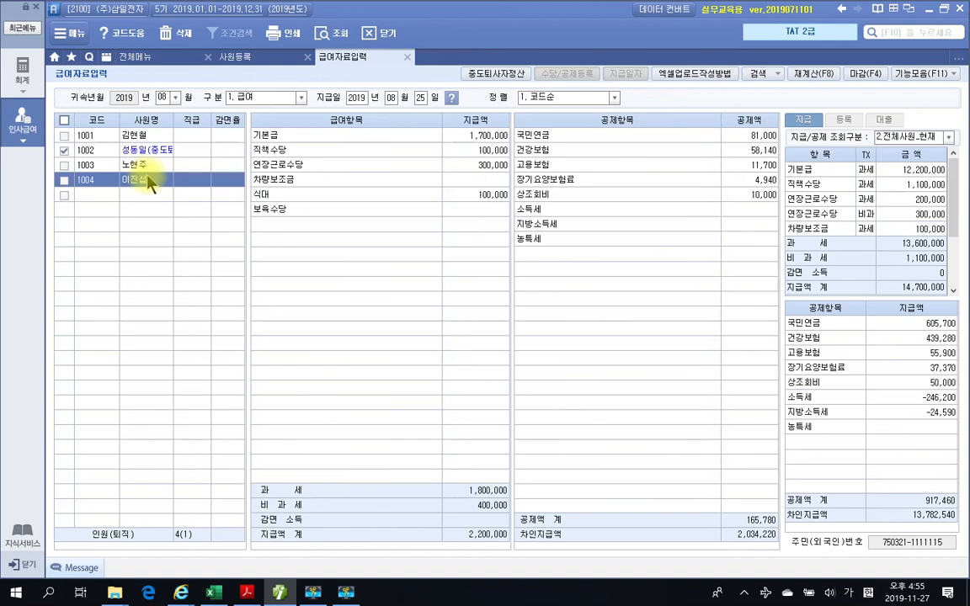
- Create the September payroll as 1. 급여 by copying the previous month's data and recalculating all items for 전체사원
{"action": "left_click", "coordinate": [175, 97]}
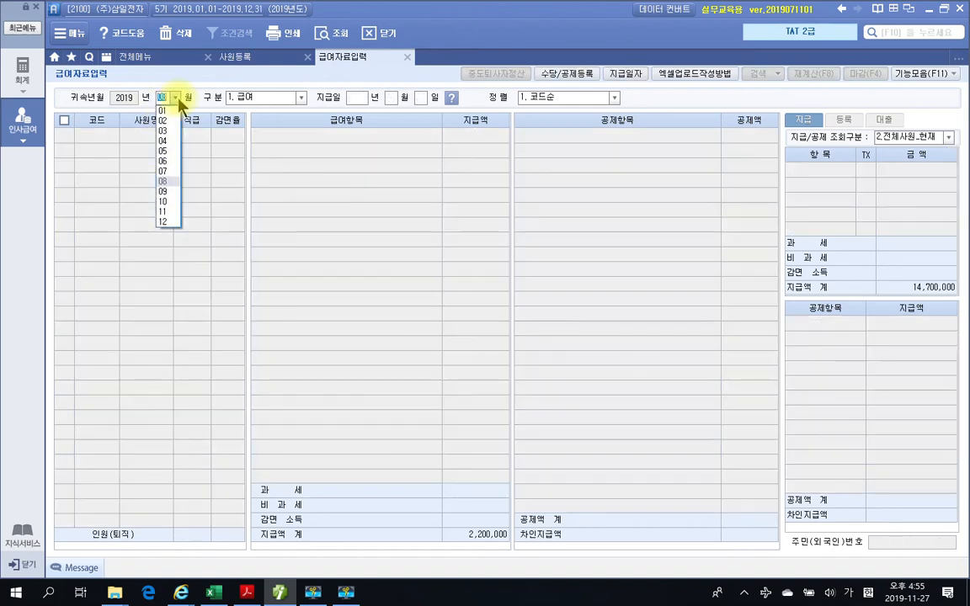
{"action": "left_click", "coordinate": [164, 191]}
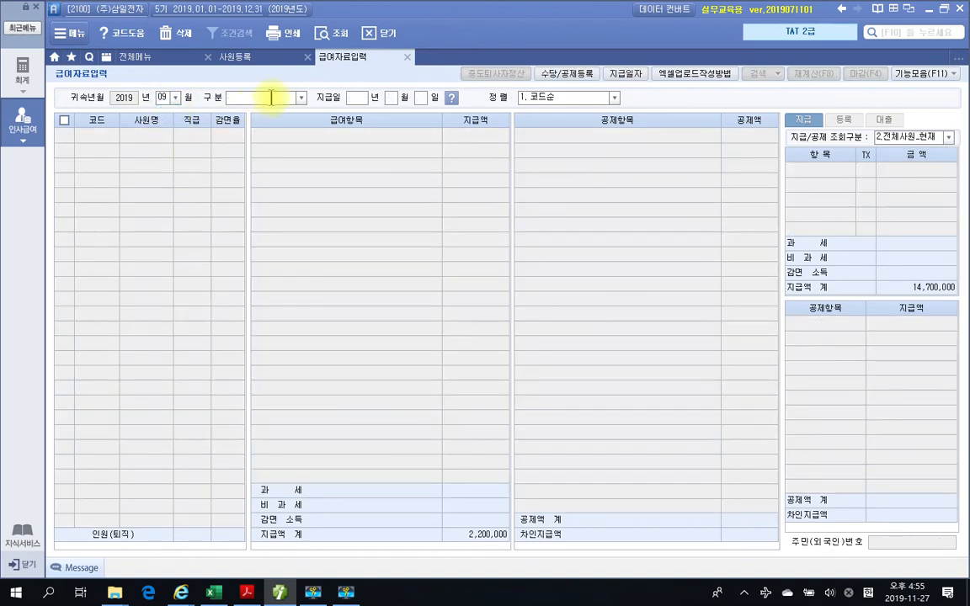
{"action": "left_click", "coordinate": [300, 97]}
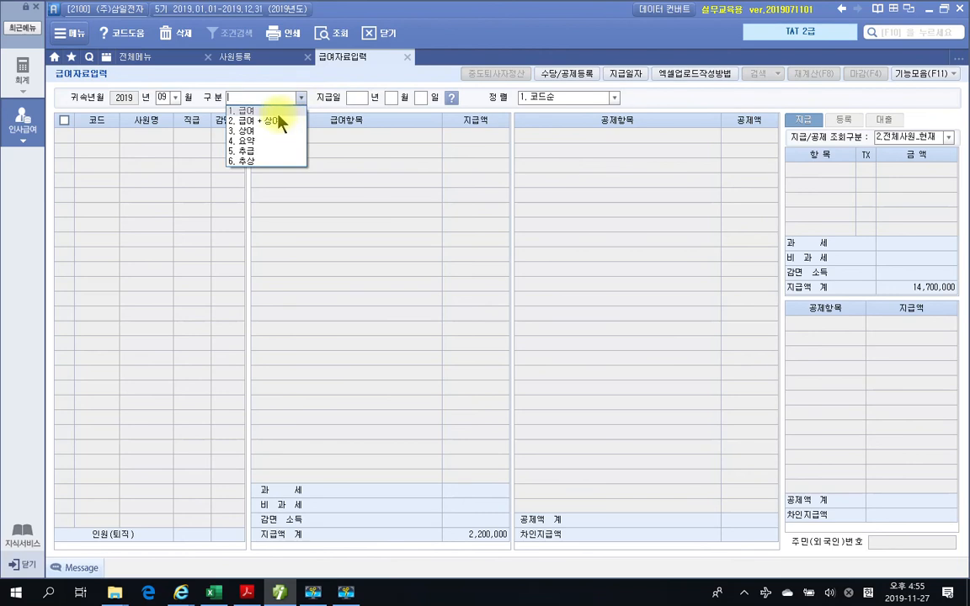
{"action": "left_click", "coordinate": [279, 122]}
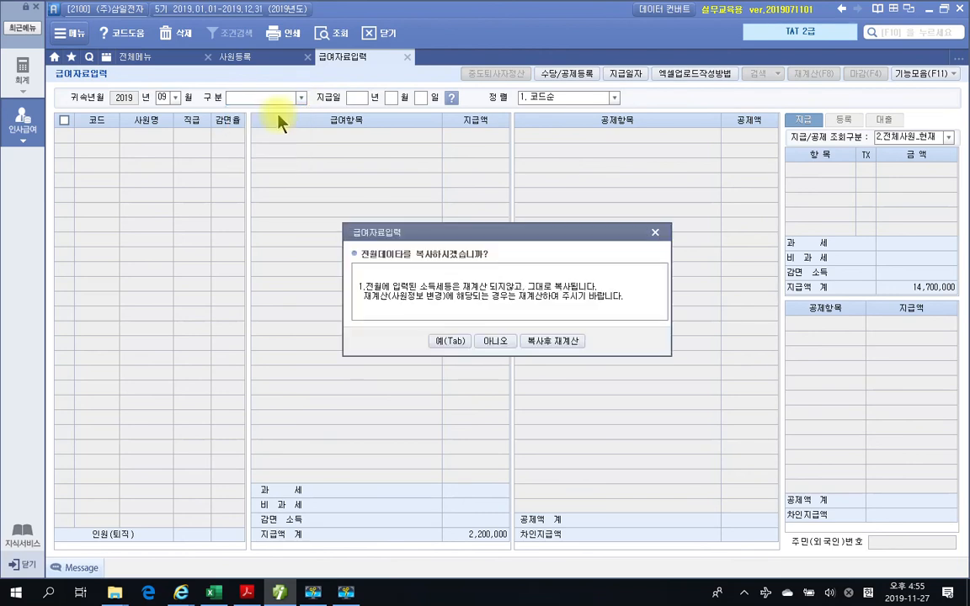
{"action": "left_click", "coordinate": [546, 342]}
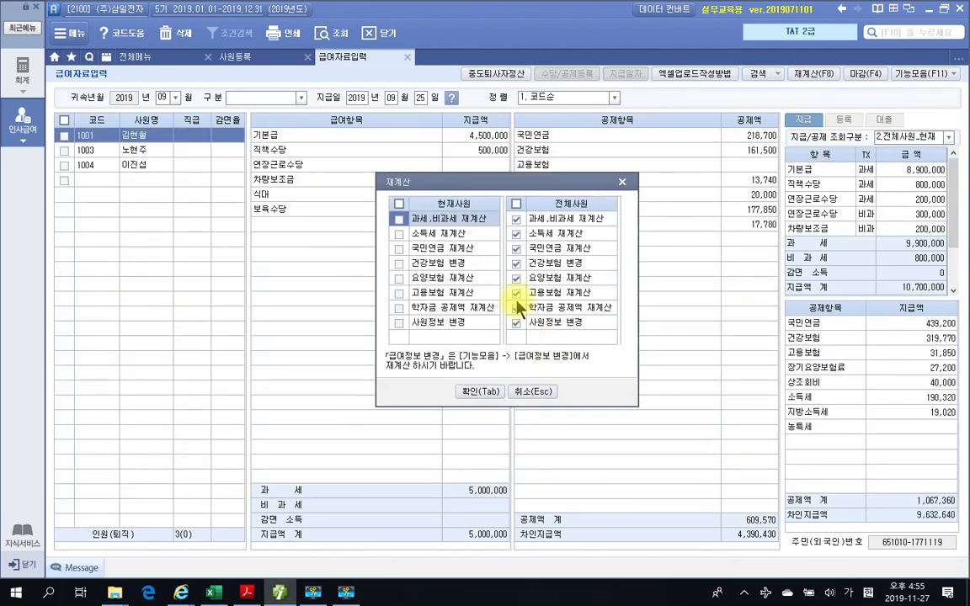
{"action": "left_click", "coordinate": [465, 392]}
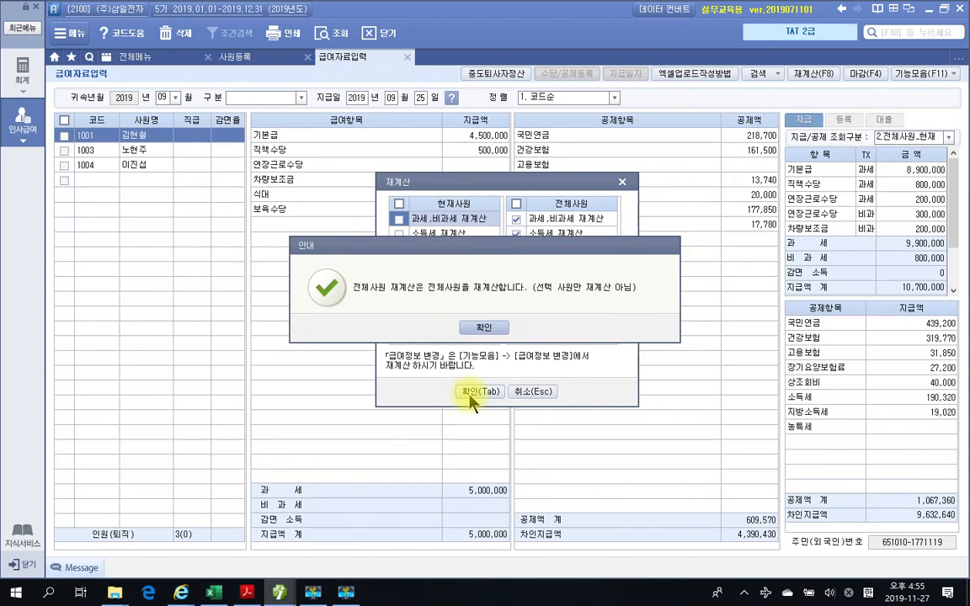
{"action": "left_click", "coordinate": [485, 330]}
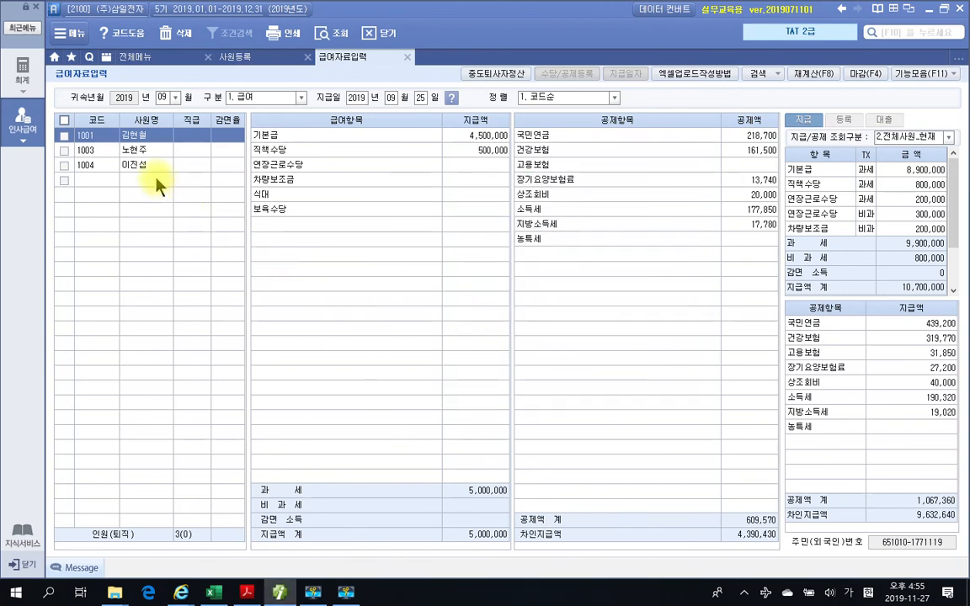
- Create the October payroll as 1. 급여 by copying September's data and recalculating all items for 전체사원
{"action": "left_click", "coordinate": [174, 98]}
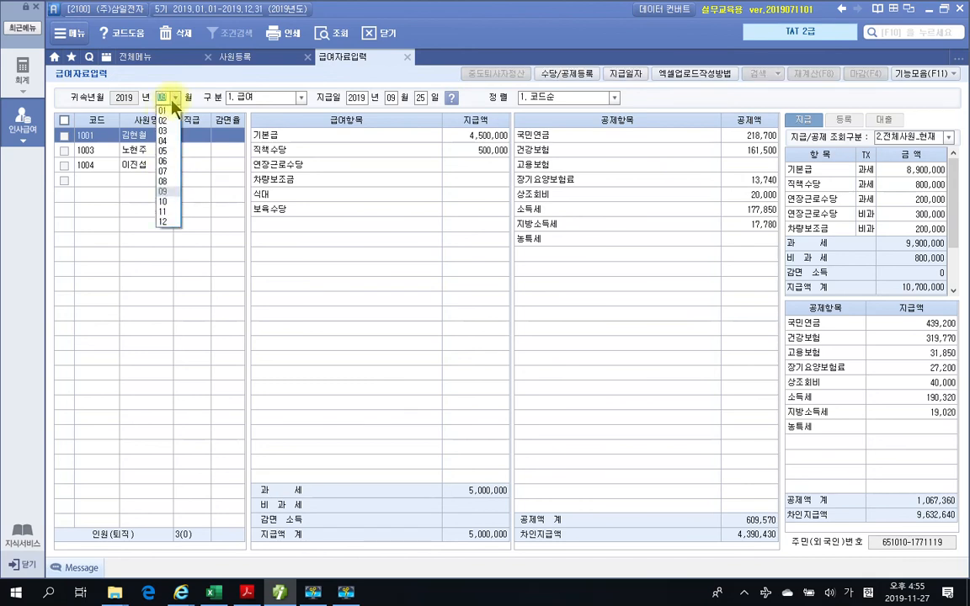
{"action": "left_click", "coordinate": [165, 202]}
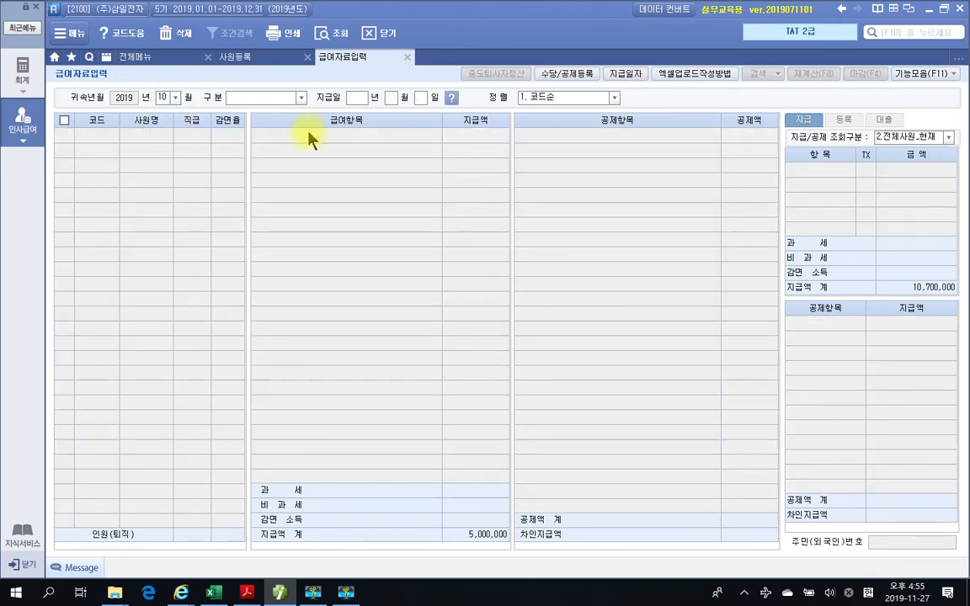
{"action": "left_click", "coordinate": [294, 98]}
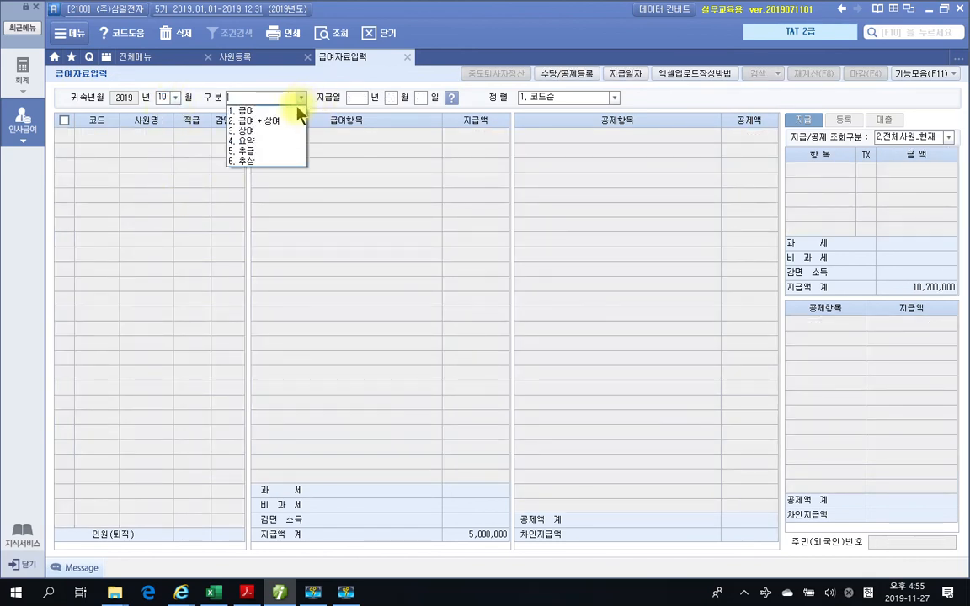
{"action": "left_click", "coordinate": [288, 120]}
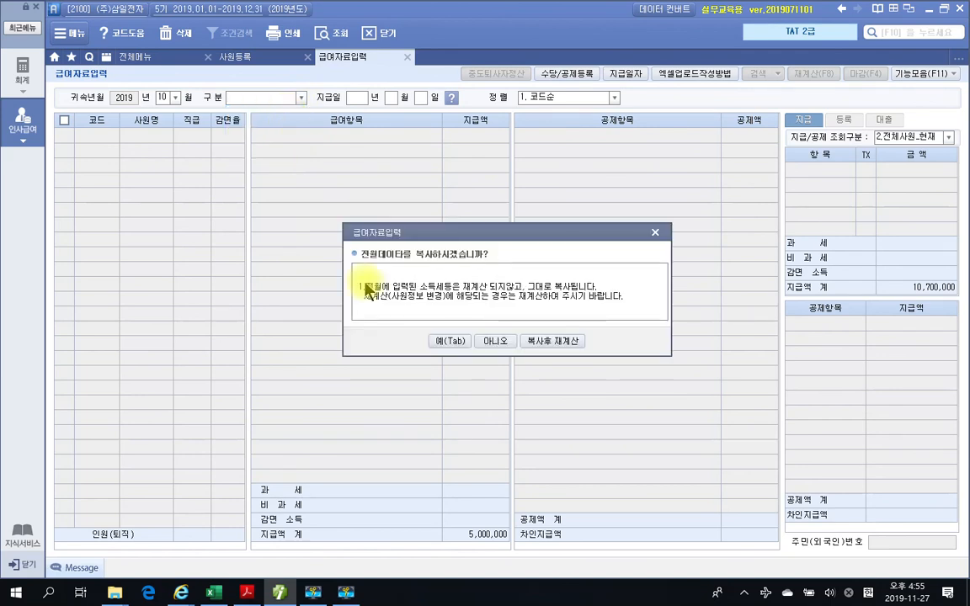
{"action": "left_click", "coordinate": [576, 349]}
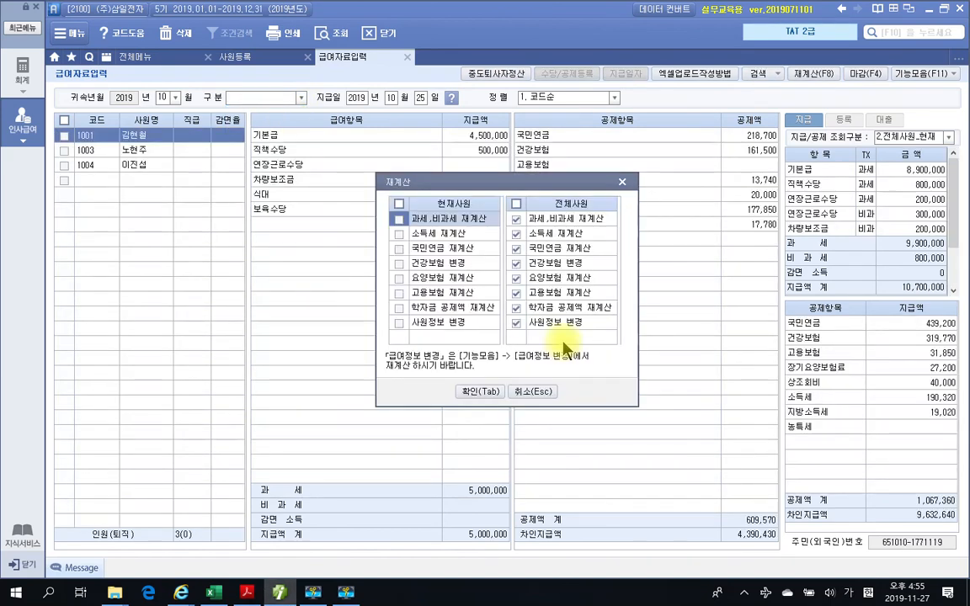
{"action": "left_click", "coordinate": [488, 392]}
{"action": "left_click", "coordinate": [483, 328]}
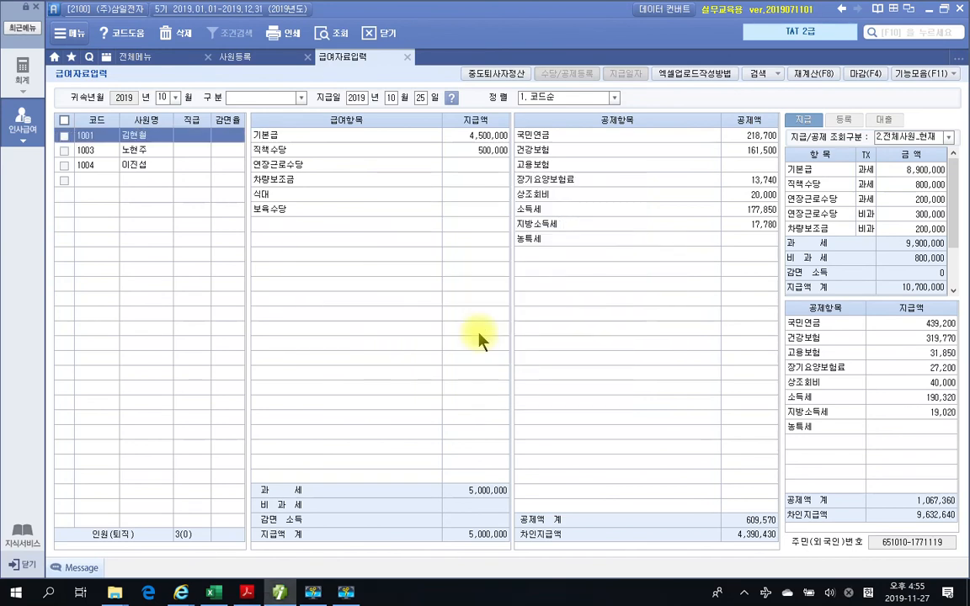
- Create the November payroll as 1. 급여 by copying October's data and recalculating all items for 전체사원
{"action": "left_click", "coordinate": [174, 96]}
{"action": "left_click", "coordinate": [165, 211]}
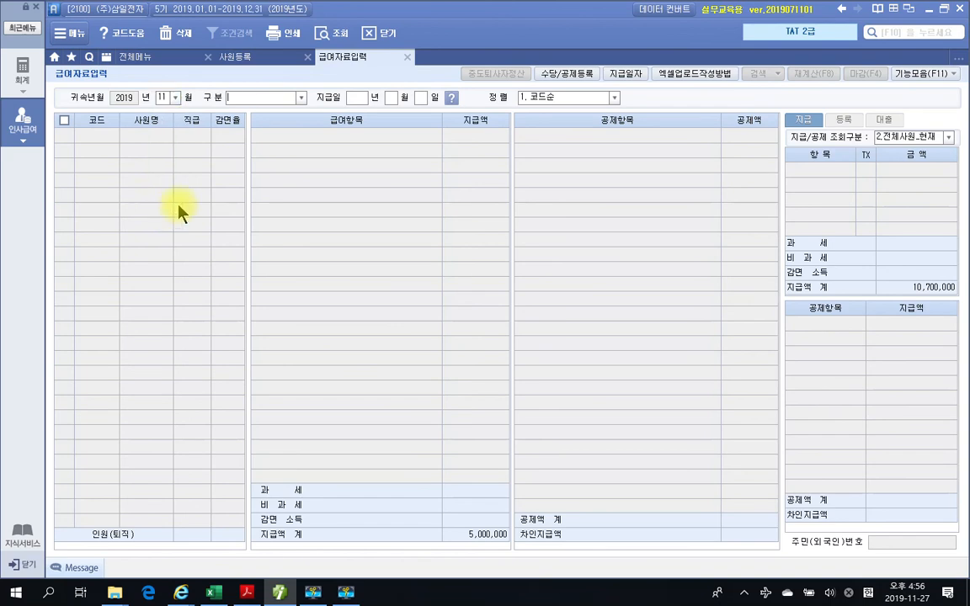
{"action": "left_click", "coordinate": [303, 97]}
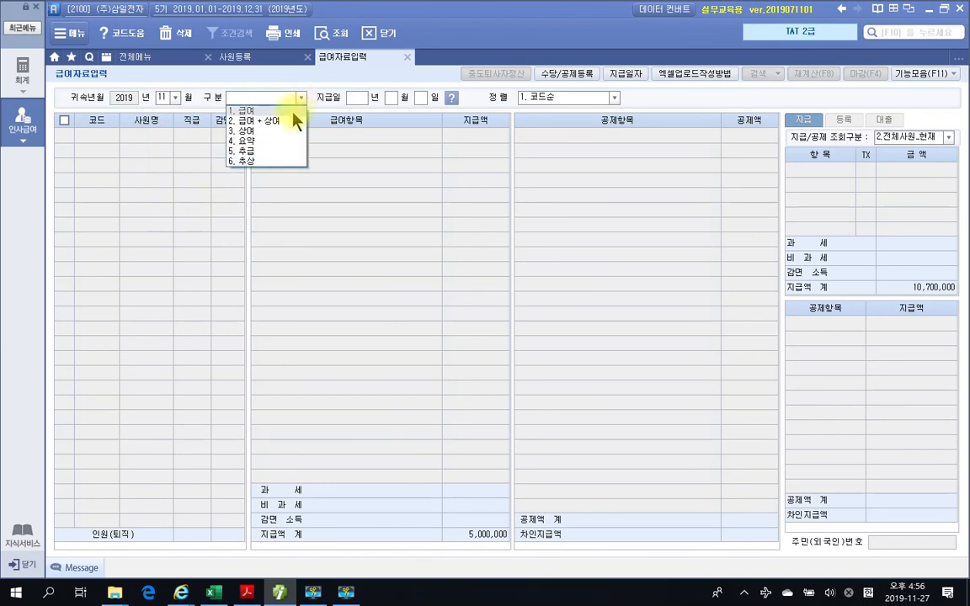
{"action": "left_click", "coordinate": [294, 117]}
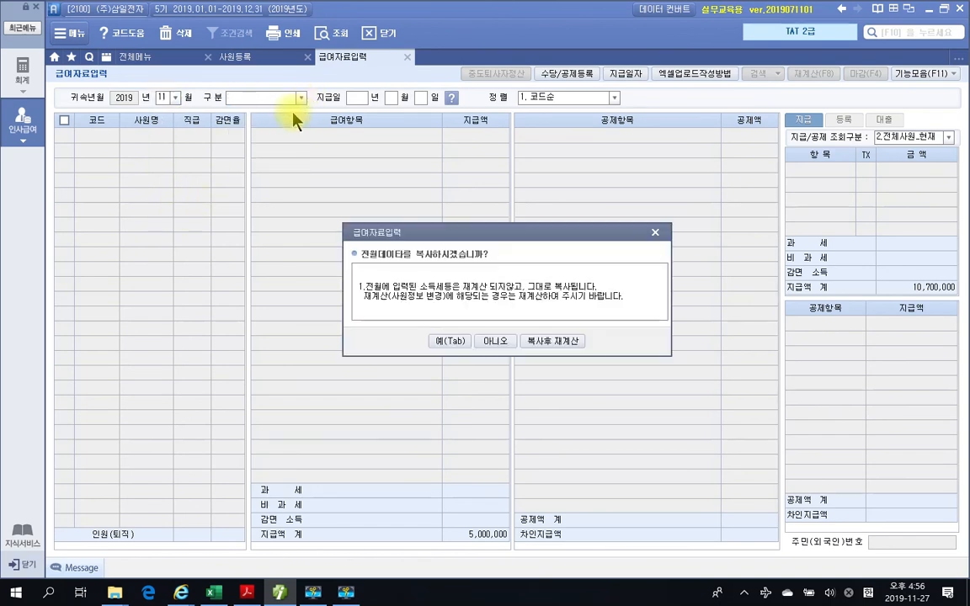
{"action": "left_click", "coordinate": [538, 345]}
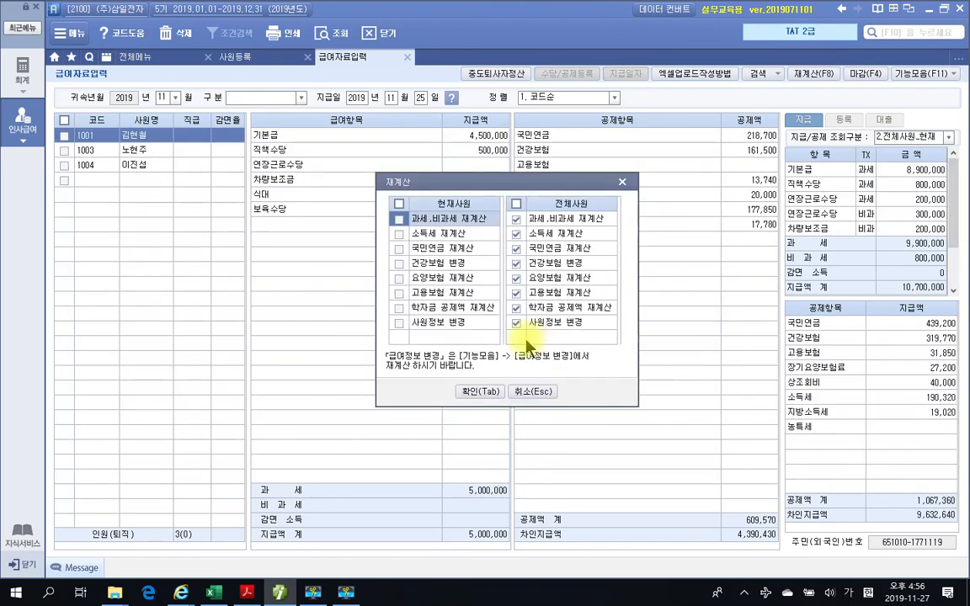
{"action": "left_click", "coordinate": [471, 393]}
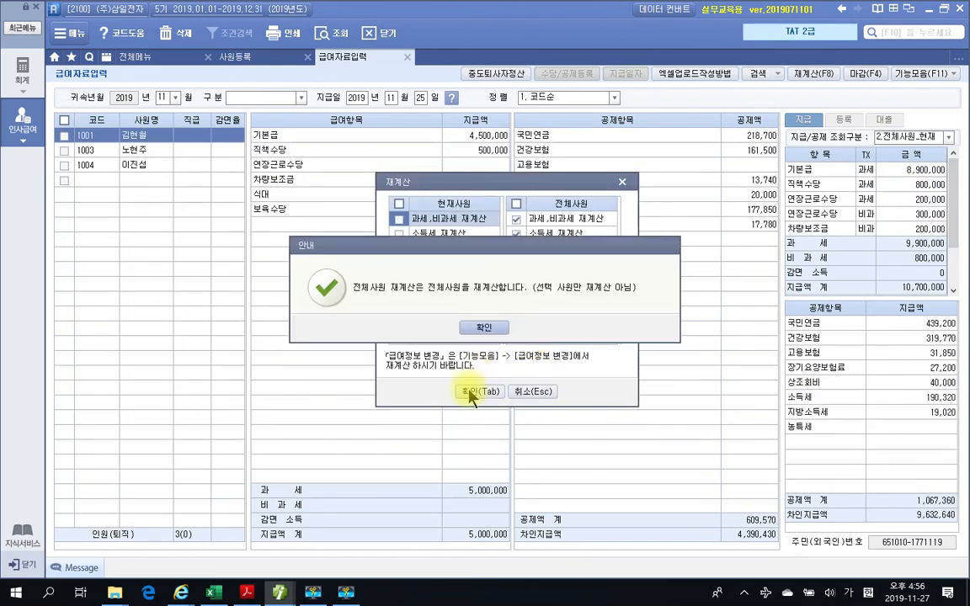
{"action": "left_click", "coordinate": [471, 328]}
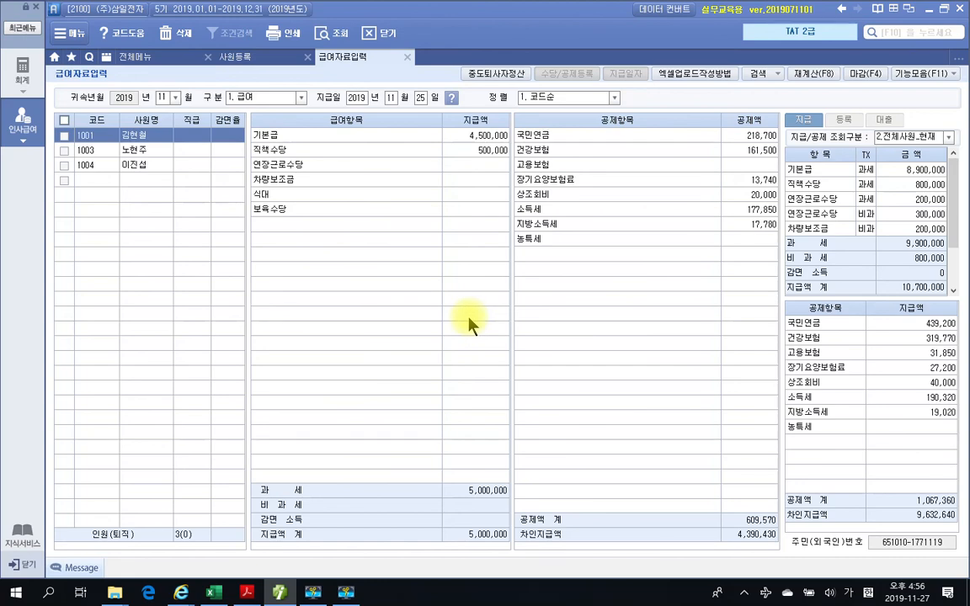
- Switch to the TAT 2급 textbook in Adobe Acrobat Reader and review the January to November 급여대장 on page 429
{"action": "left_click", "coordinate": [247, 592]}
{"action": "scroll", "coordinate": [367, 373], "scroll_direction": "up", "scroll_amount": 20}
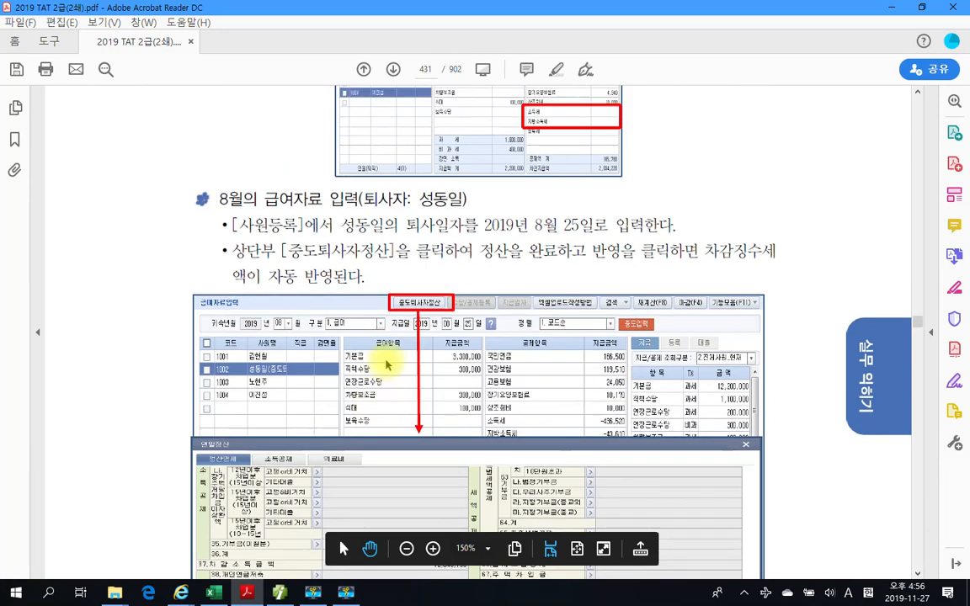
{"action": "scroll", "coordinate": [389, 356], "scroll_direction": "up", "scroll_amount": 10}
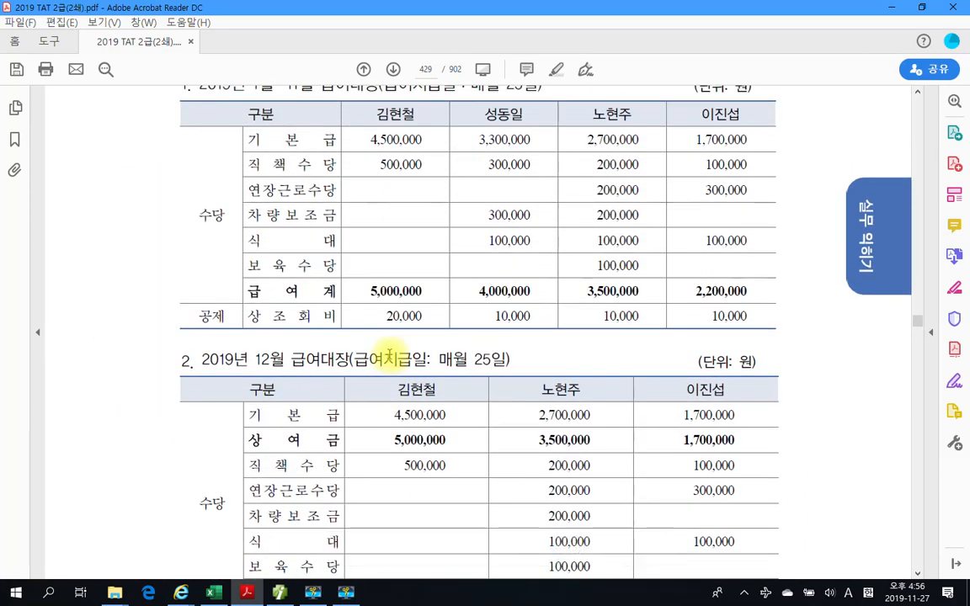
{"action": "mouse_move", "coordinate": [589, 356]}
{"action": "left_mouse_down"}
{"action": "mouse_move", "coordinate": [566, 360]}
{"action": "mouse_move", "coordinate": [341, 80]}
{"action": "mouse_move", "coordinate": [637, 265]}
{"action": "left_mouse_up"}
{"action": "left_click_drag", "start_coordinate": [94, 118], "coordinate": [77, 193]}
{"action": "left_click_drag", "start_coordinate": [110, 154], "coordinate": [158, 152]}
{"action": "left_click_drag", "start_coordinate": [193, 110], "coordinate": [187, 177]}
{"action": "left_click_drag", "start_coordinate": [220, 105], "coordinate": [217, 199]}
{"action": "left_click_drag", "start_coordinate": [67, 223], "coordinate": [244, 202]}
{"action": "left_click_drag", "start_coordinate": [69, 238], "coordinate": [229, 223]}
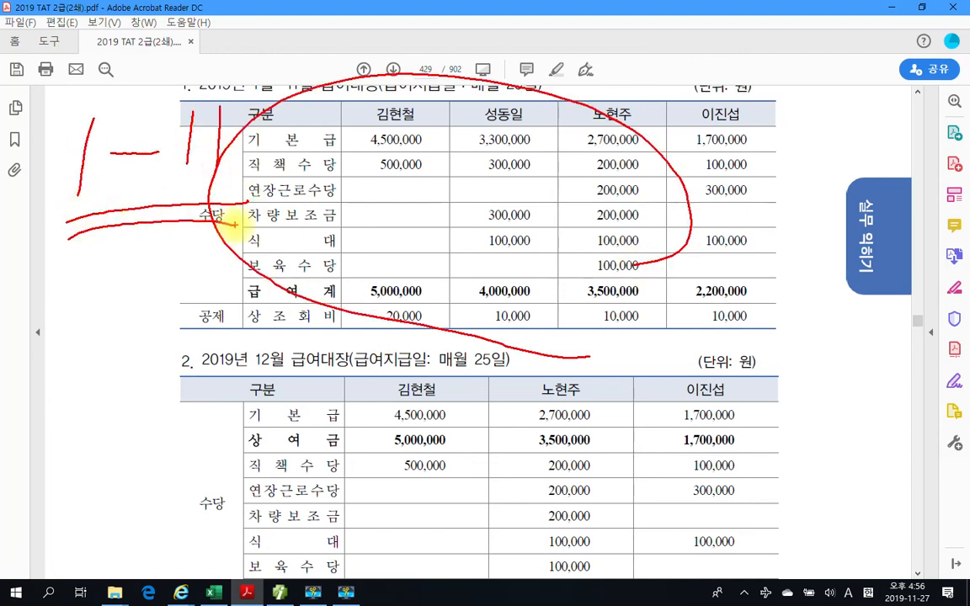
{"action": "mouse_move", "coordinate": [172, 389]}
{"action": "left_mouse_down"}
{"action": "mouse_move", "coordinate": [143, 396]}
{"action": "mouse_move", "coordinate": [130, 344]}
{"action": "mouse_move", "coordinate": [168, 412]}
{"action": "left_mouse_up"}
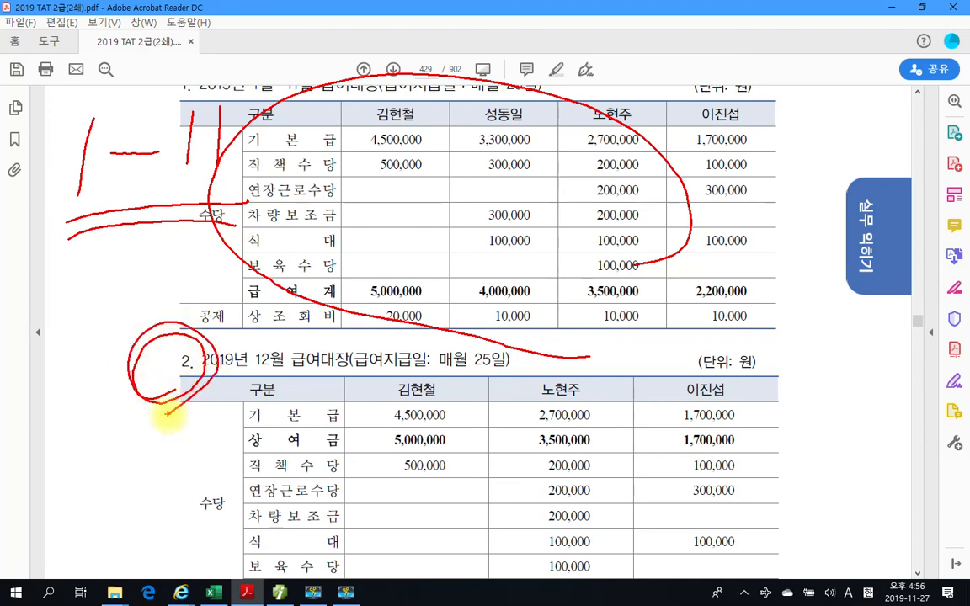
{"action": "key", "text": "Escape"}
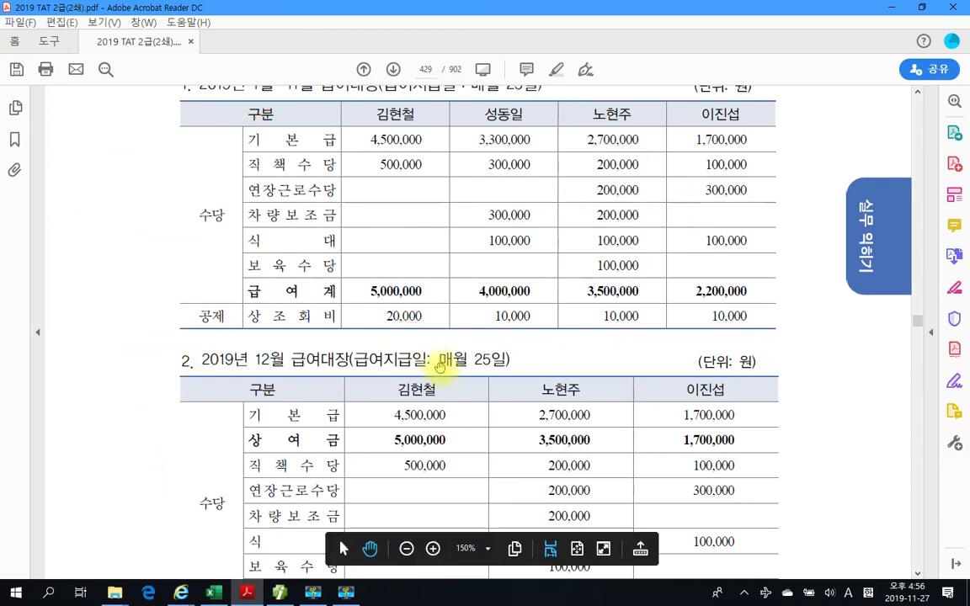
- Review the 2019년 12월 급여대장 on page 429, paying attention to the 상여금 row
{"action": "scroll", "coordinate": [506, 361], "scroll_direction": "down", "scroll_amount": 3}
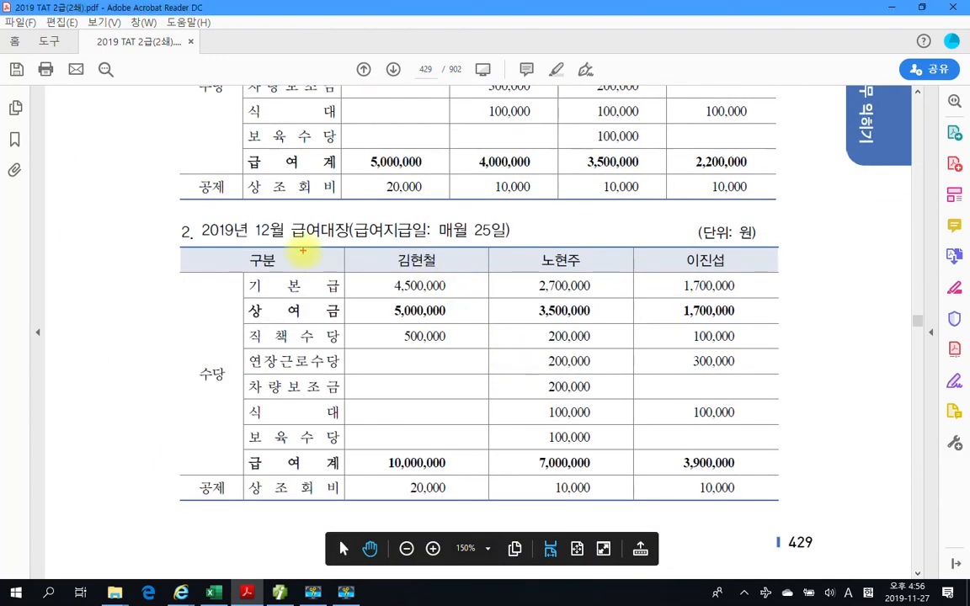
{"action": "left_click_drag", "start_coordinate": [239, 238], "coordinate": [348, 242]}
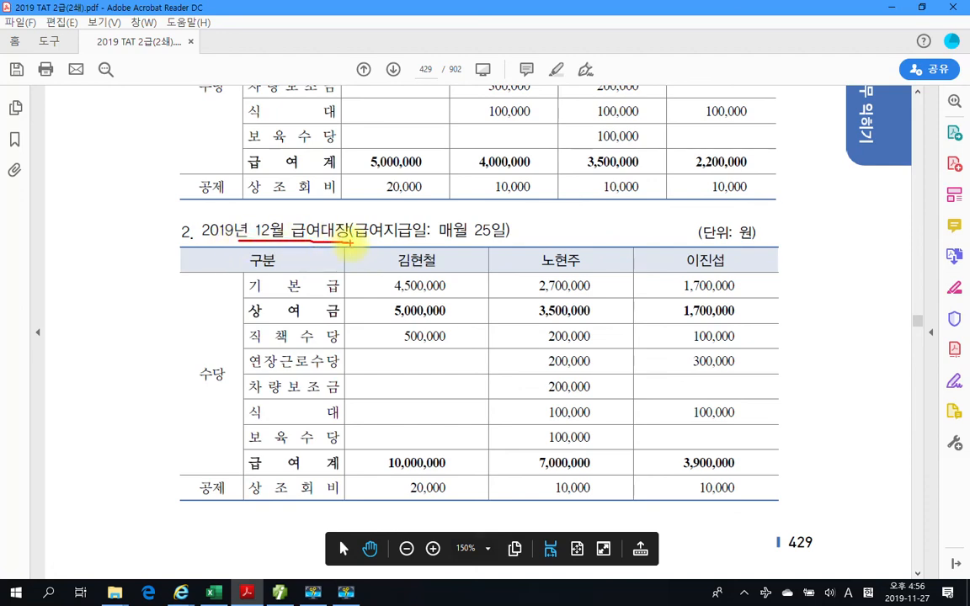
{"action": "left_click_drag", "start_coordinate": [230, 306], "coordinate": [252, 309]}
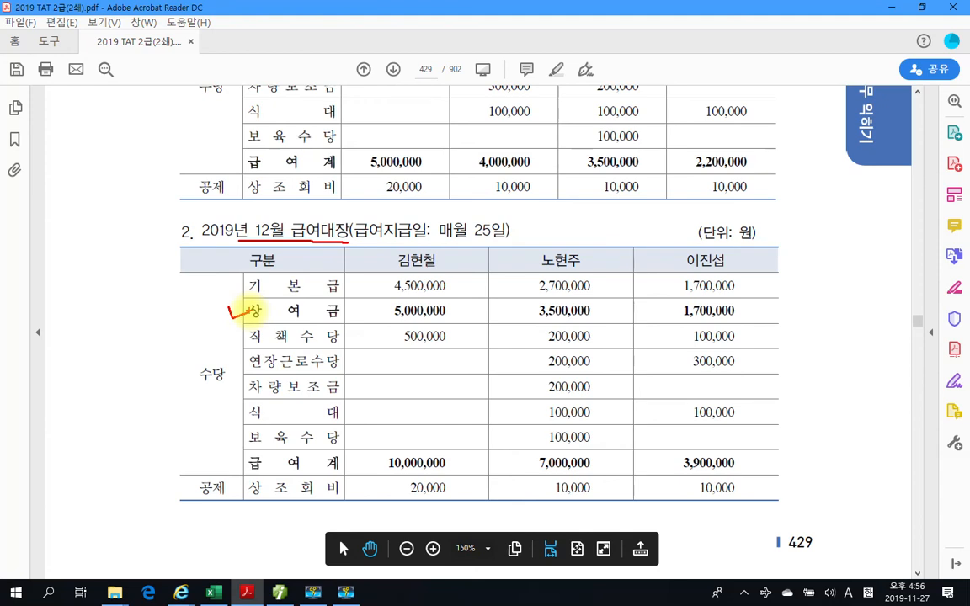
{"action": "key", "text": "Escape"}
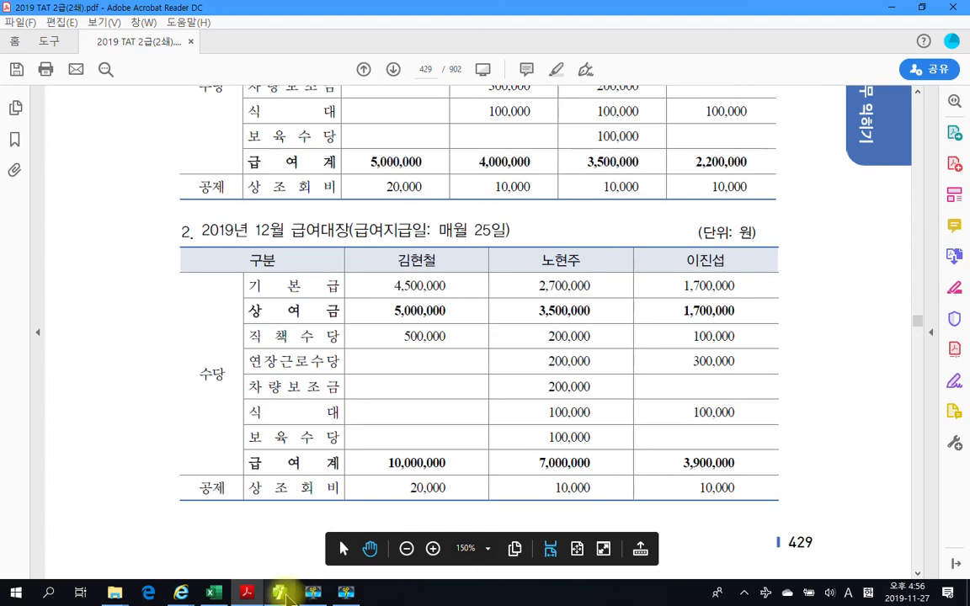
- Switch to SmartA and create the December payroll as 2. 급여 + 상여, copying November's data and recalculating all items for 전체사원
{"action": "left_click", "coordinate": [280, 593]}
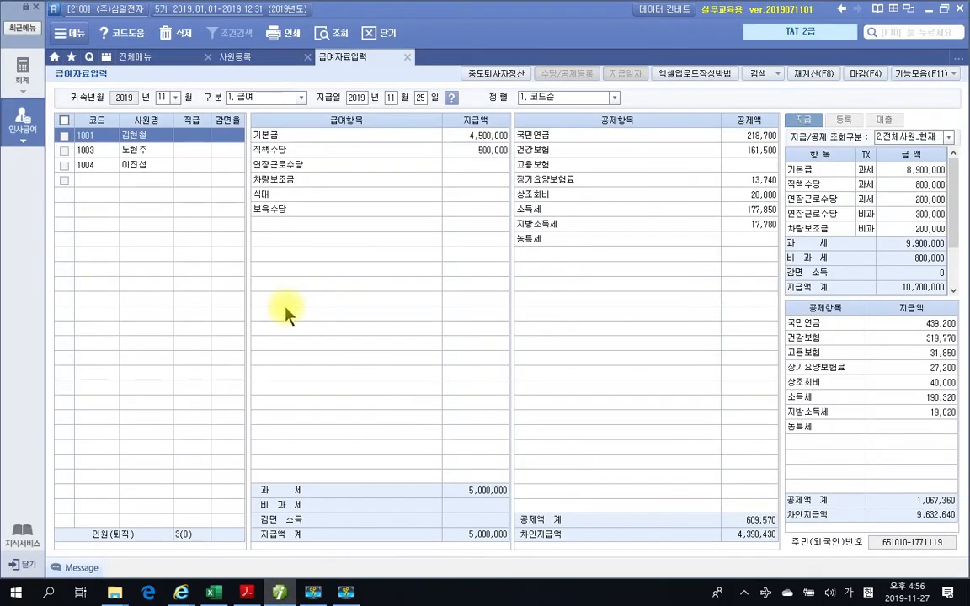
{"action": "left_click", "coordinate": [176, 98]}
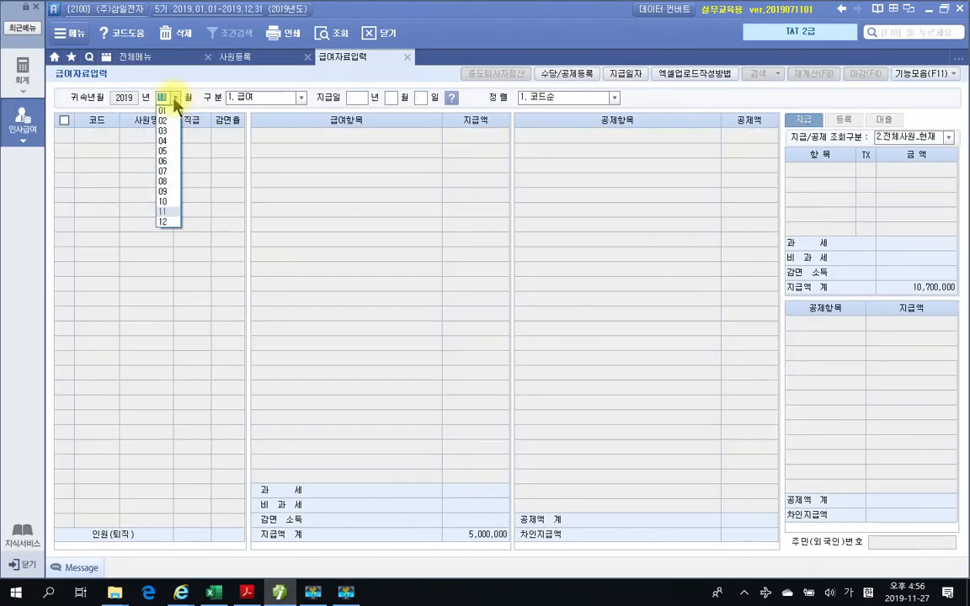
{"action": "left_click", "coordinate": [163, 221]}
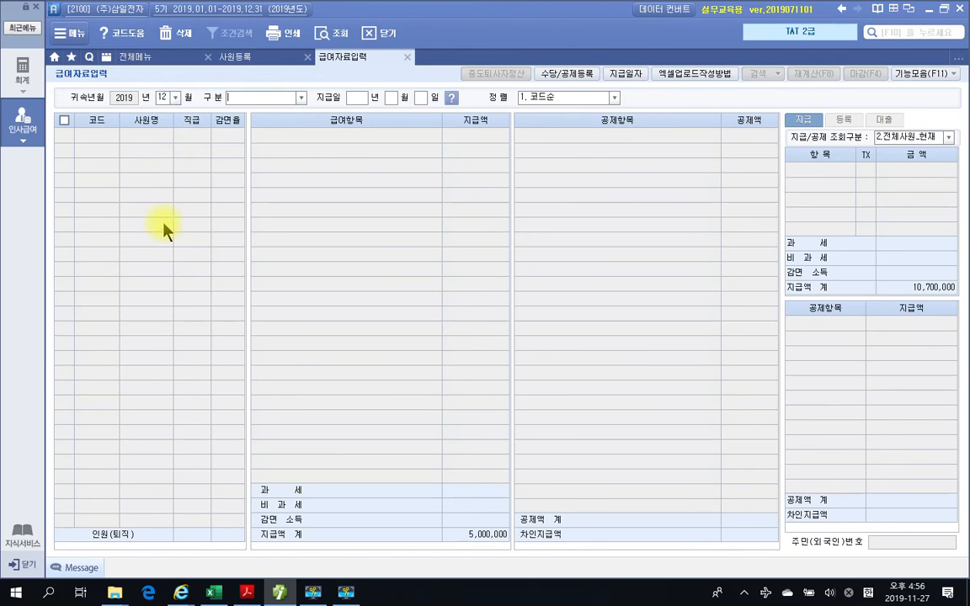
{"action": "left_click", "coordinate": [301, 98]}
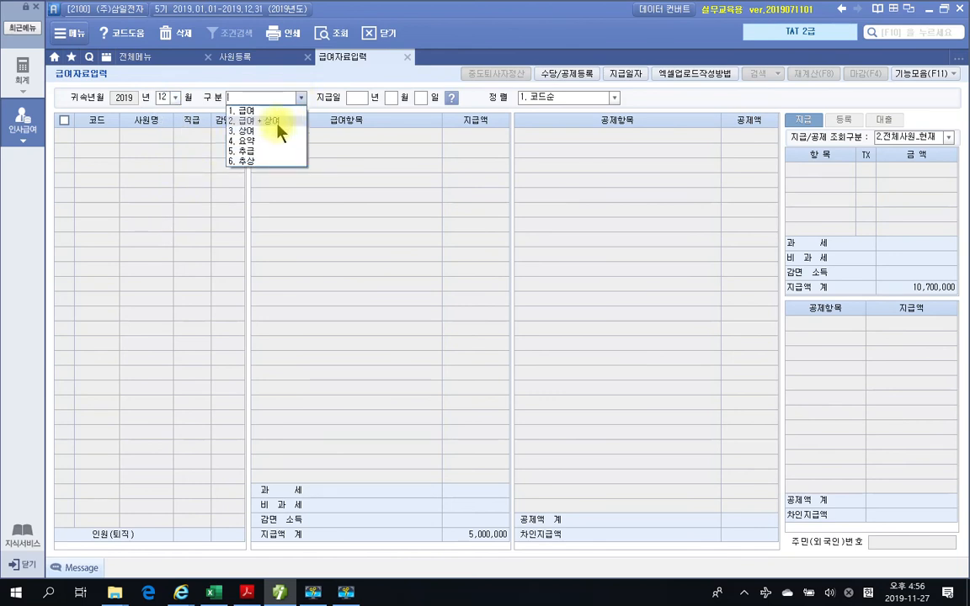
{"action": "left_click", "coordinate": [278, 122]}
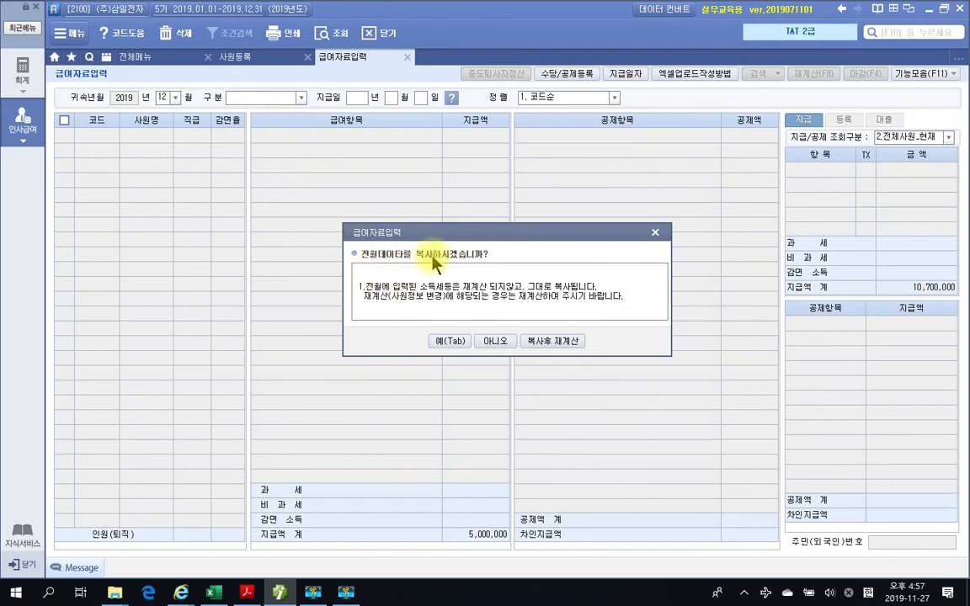
{"action": "left_click", "coordinate": [555, 342]}
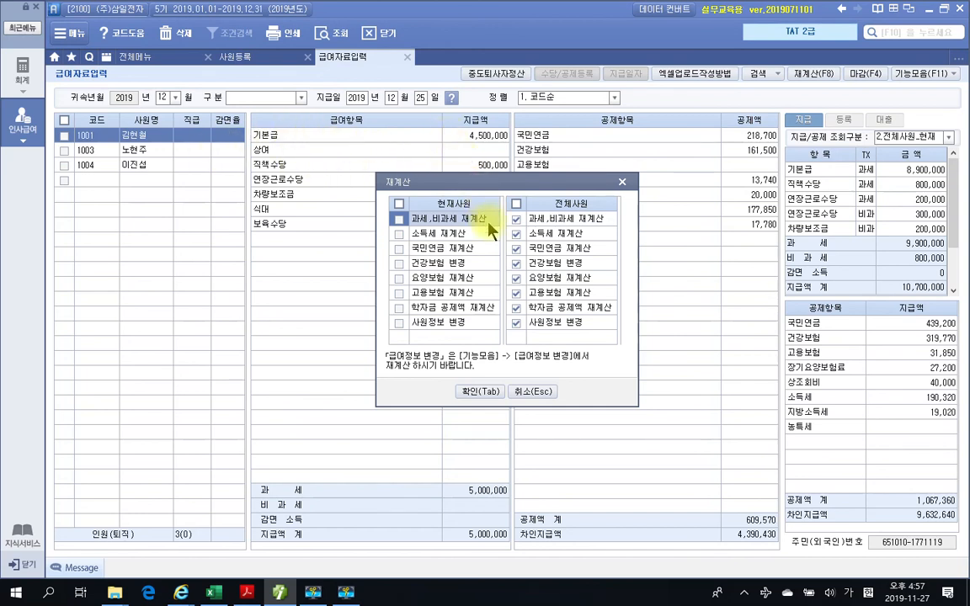
{"action": "left_click", "coordinate": [478, 392]}
{"action": "left_click", "coordinate": [483, 326]}
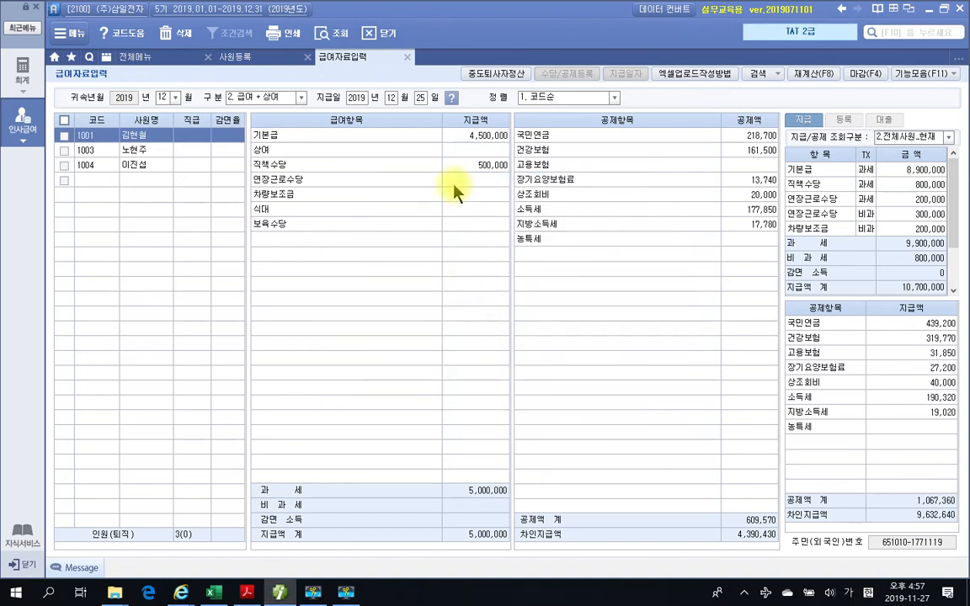
- Set the 상여 amount of the first employee in the December payroll to 5,000,000
{"action": "left_click", "coordinate": [492, 139]}
{"action": "left_click", "coordinate": [495, 150]}
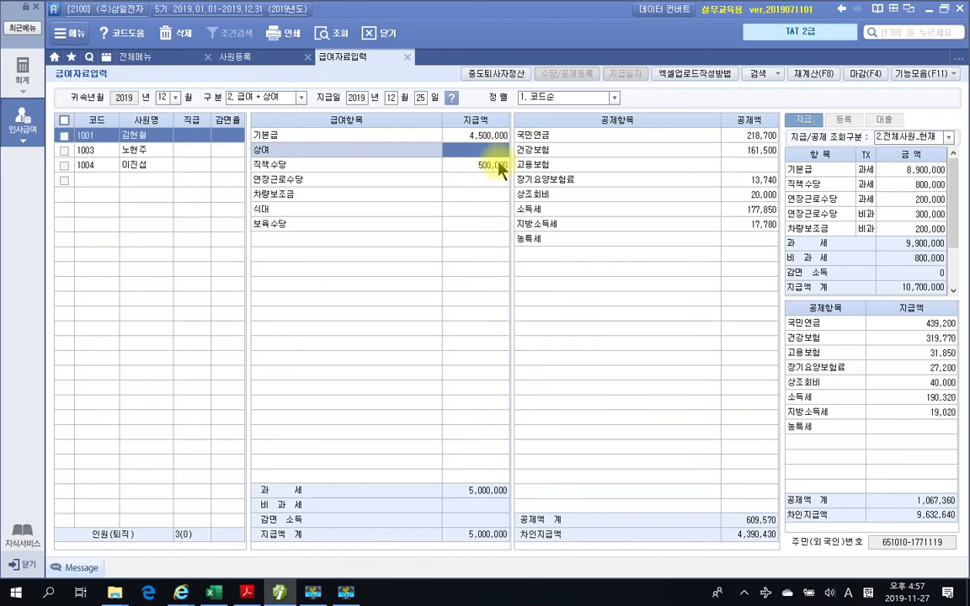
{"action": "type", "text": "5000000"}
{"action": "key", "text": "Return"}
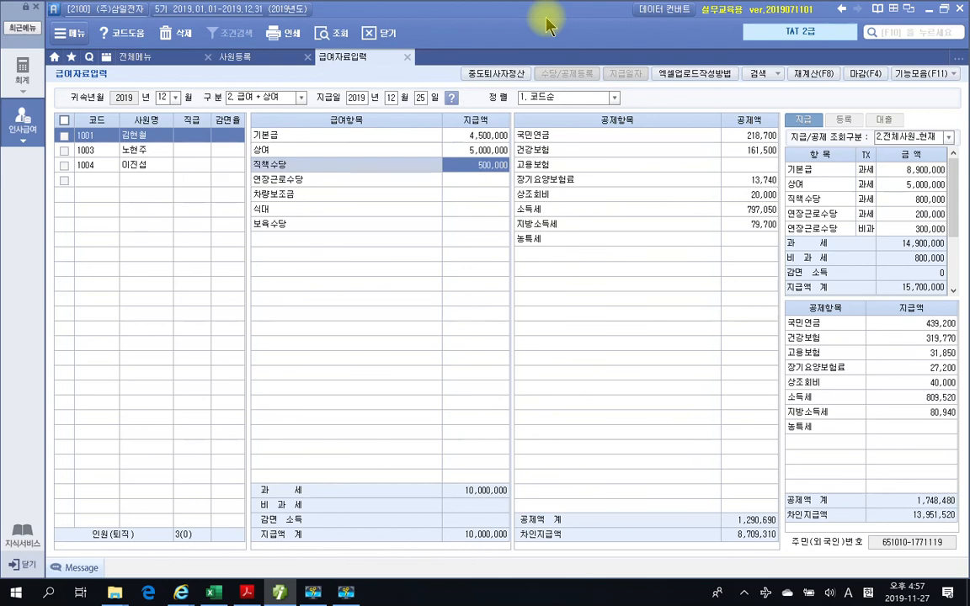
{"action": "key", "text": "Return"}
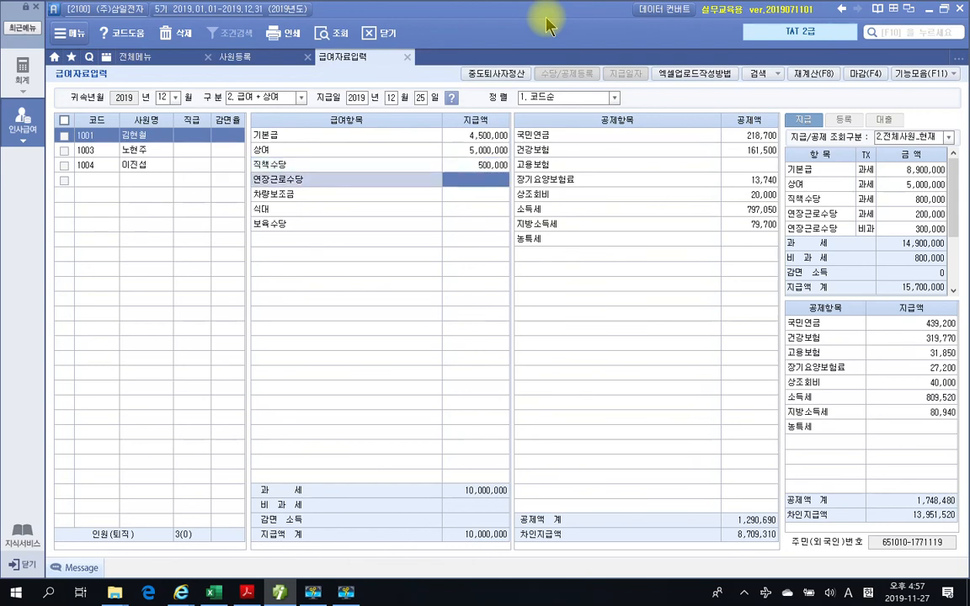
- Set the 상여 amount of the second employee in the December payroll to 3,500,000
{"action": "left_click", "coordinate": [154, 150]}
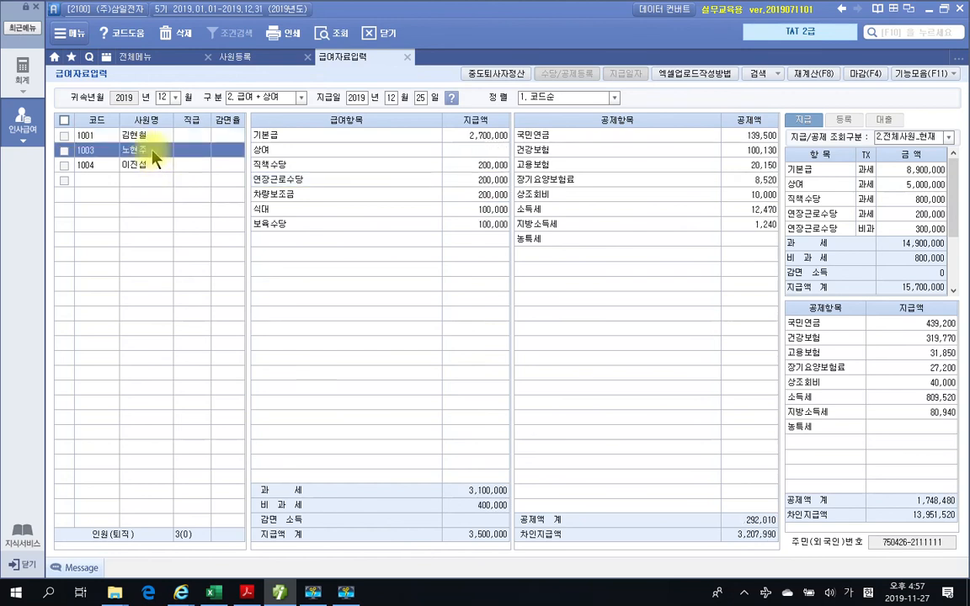
{"action": "left_click", "coordinate": [492, 151]}
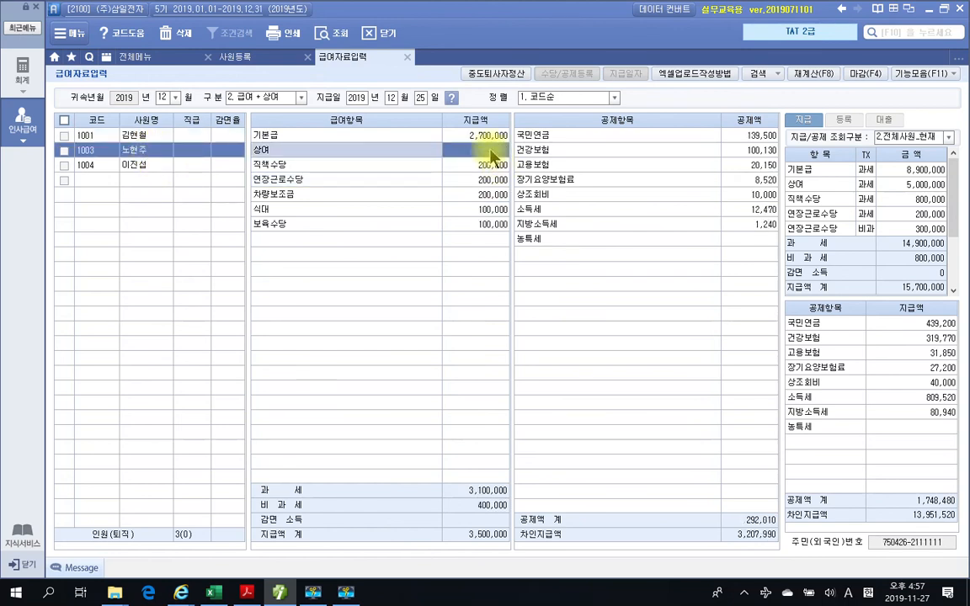
{"action": "left_click", "coordinate": [491, 150]}
{"action": "type", "text": "3,500,000"}
{"action": "key", "text": "Return"}
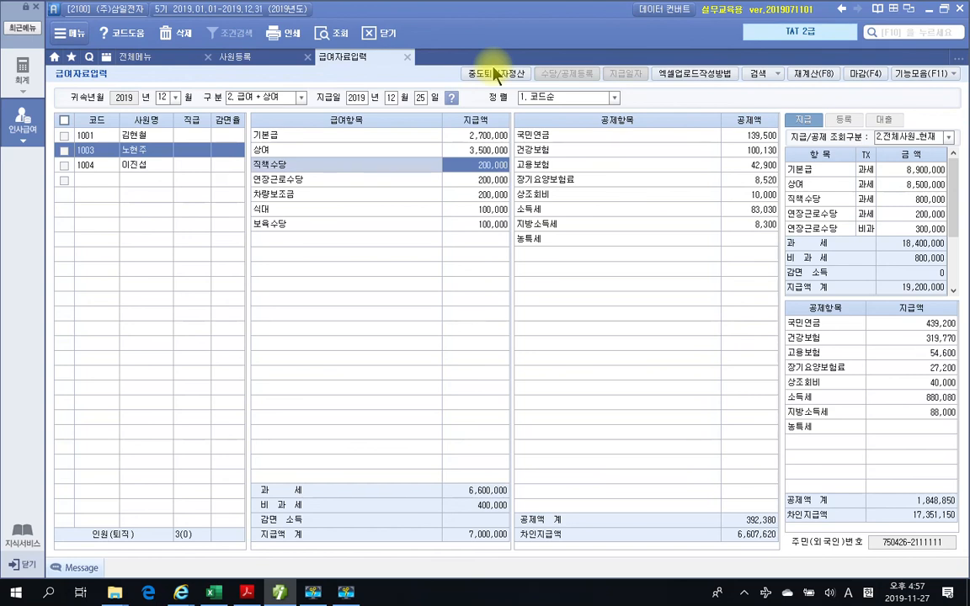
{"action": "key", "text": "Return"}
{"action": "key", "text": "Return"}
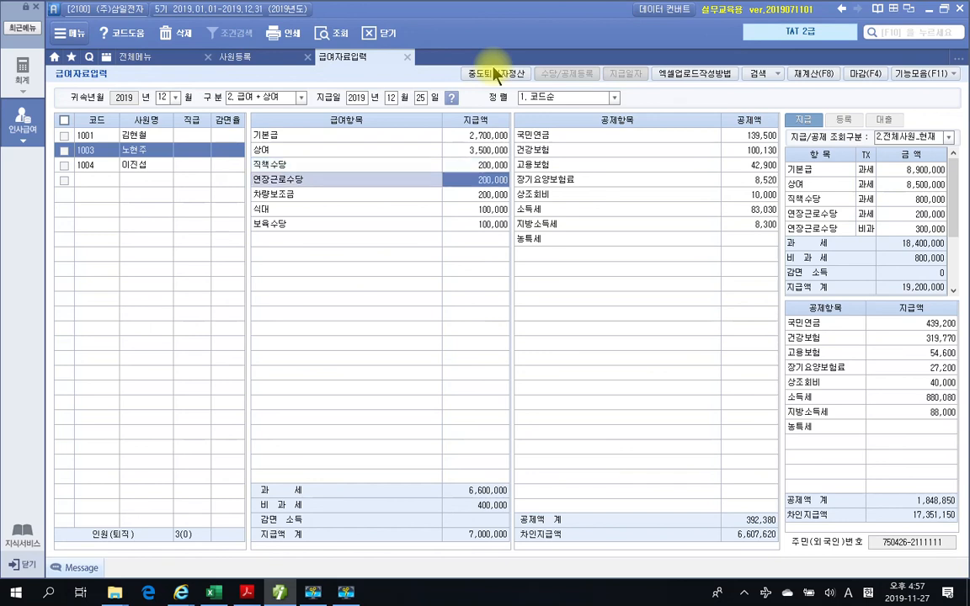
- Set the 상여 amount of the third employee in the December payroll to 1,700,000
{"action": "left_click", "coordinate": [131, 167]}
{"action": "left_click", "coordinate": [494, 155]}
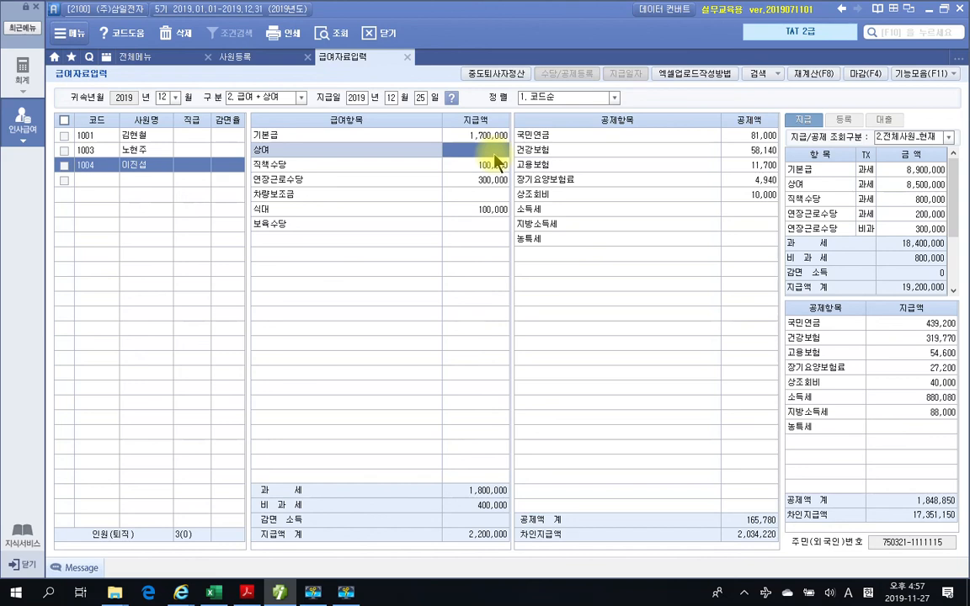
{"action": "left_click", "coordinate": [493, 152]}
{"action": "type", "text": "1700000"}
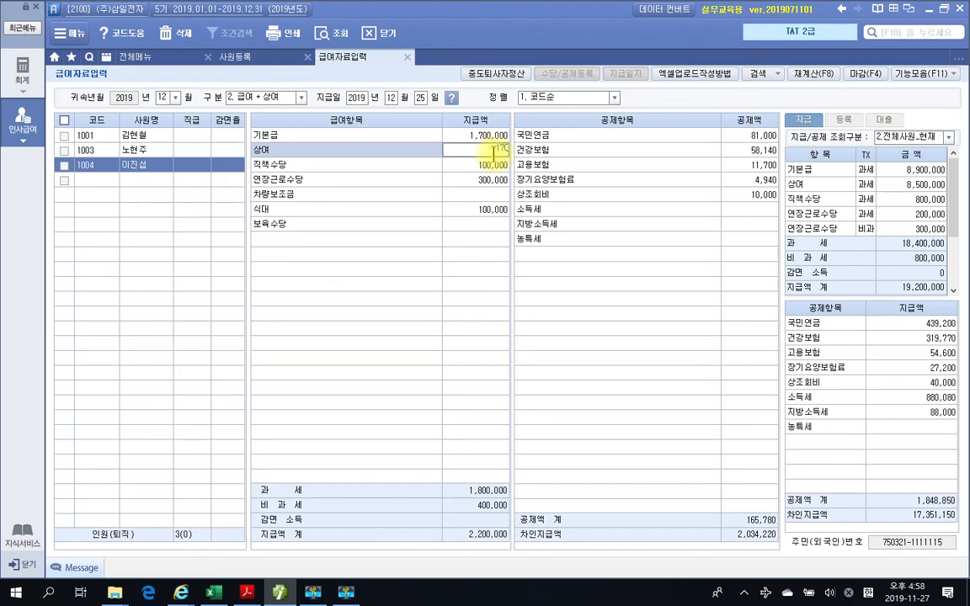
{"action": "key", "text": "Return"}
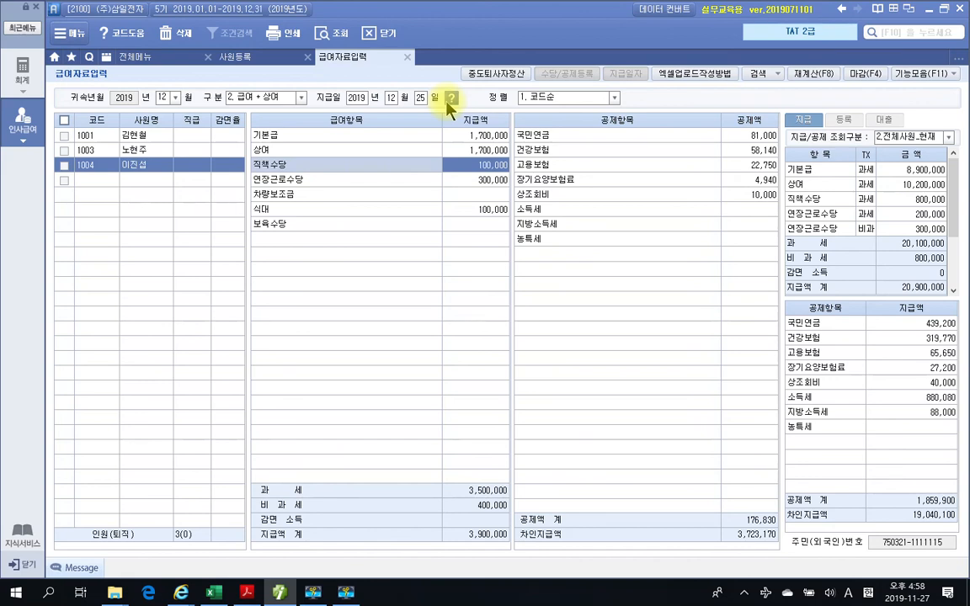
{"action": "key", "text": "Down"}
{"action": "key", "text": "Down"}
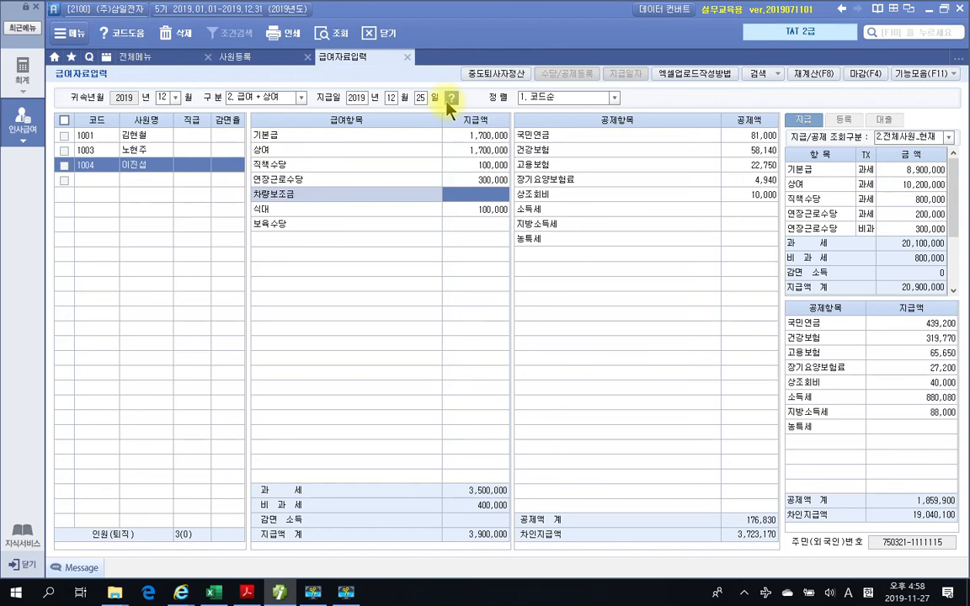
{"action": "key", "text": "Down"}
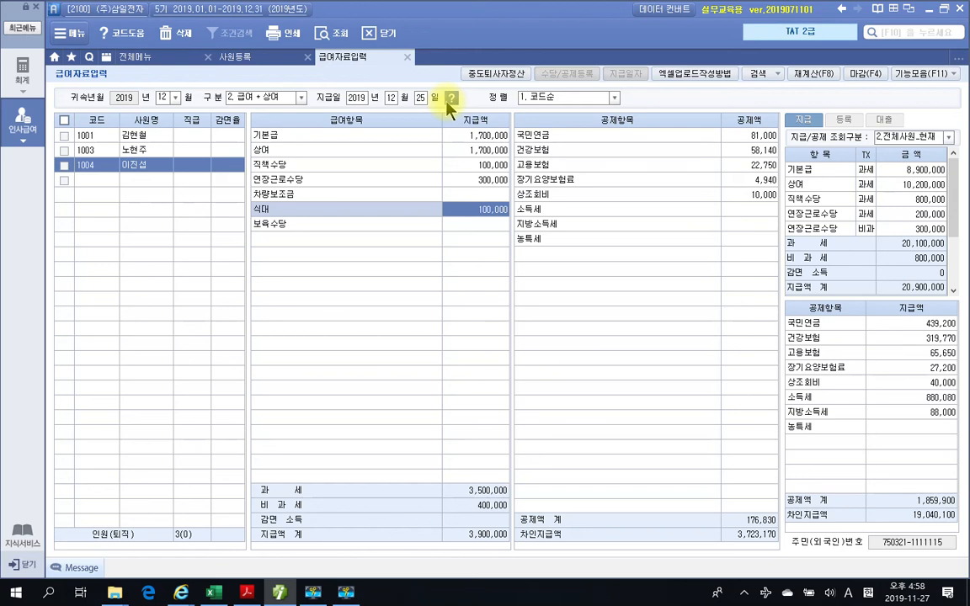
{"action": "key", "text": "Down"}
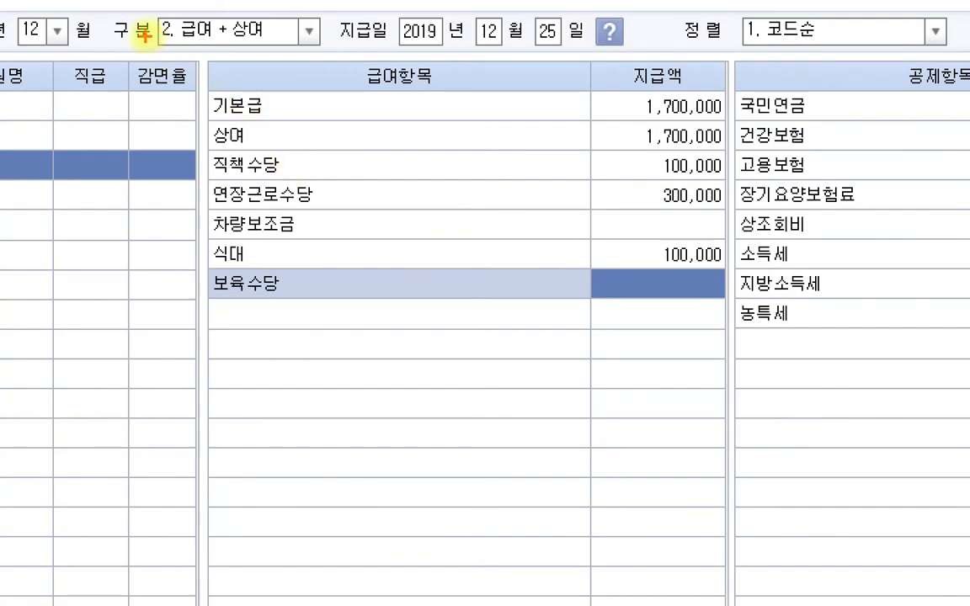
{"action": "left_click_drag", "start_coordinate": [193, 65], "coordinate": [307, 91]}
{"action": "key", "text": "Escape"}
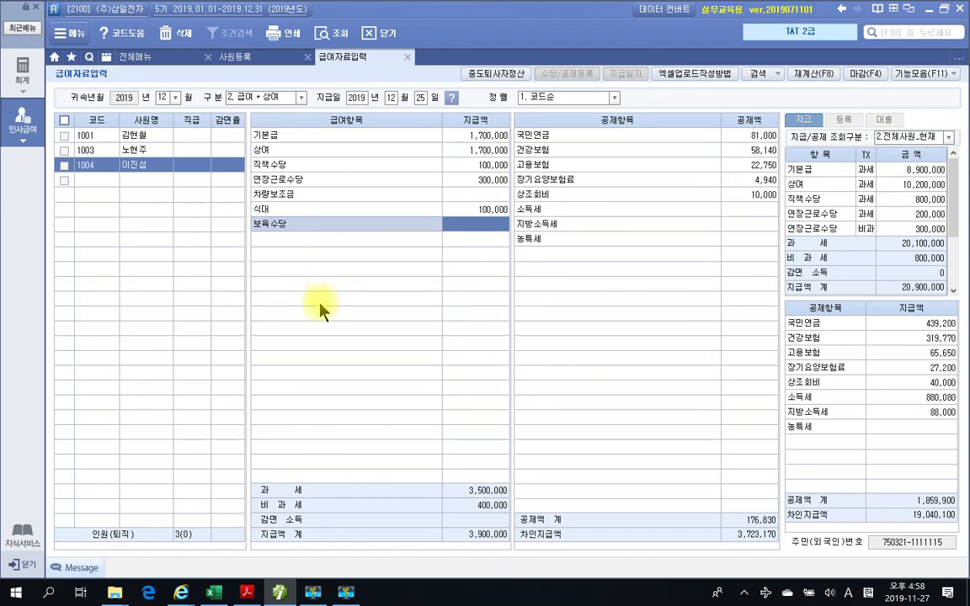
- Switch to the TAT 2급 textbook in Adobe Acrobat Reader and review the 급여자료 입력 instructions and 급여대장 tables on page 429
{"action": "left_click", "coordinate": [278, 586]}
{"action": "scroll", "coordinate": [453, 327], "scroll_direction": "up", "scroll_amount": 5}
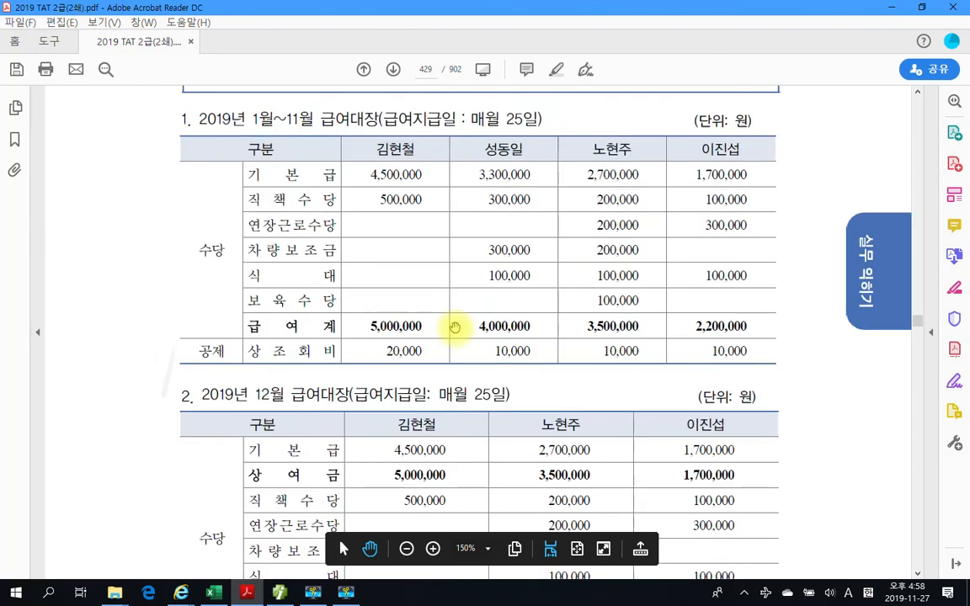
{"action": "scroll", "coordinate": [451, 301], "scroll_direction": "up", "scroll_amount": 3}
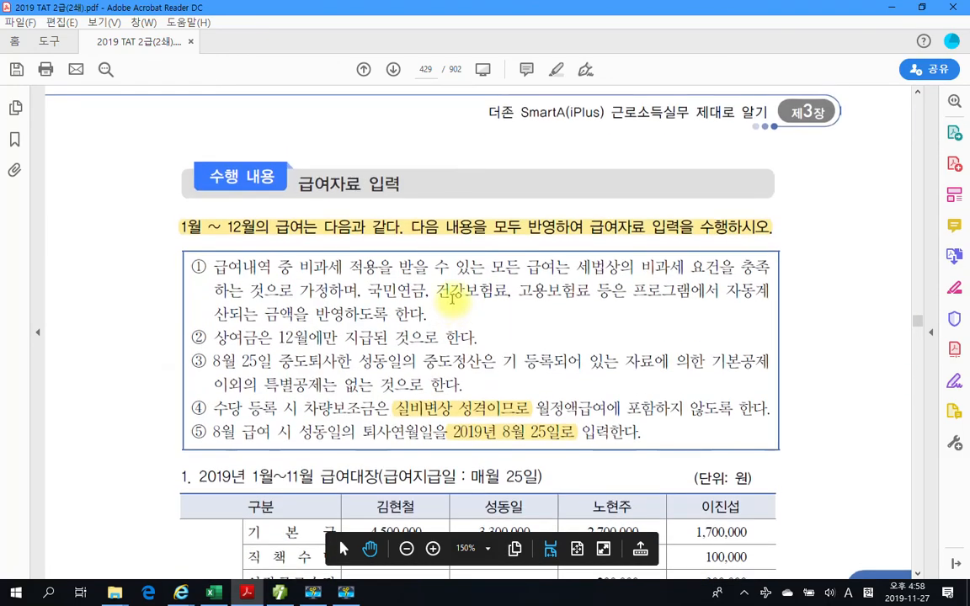
{"action": "scroll", "coordinate": [512, 310], "scroll_direction": "down", "scroll_amount": 2}
{"action": "scroll", "coordinate": [513, 310], "scroll_direction": "down", "scroll_amount": 7}
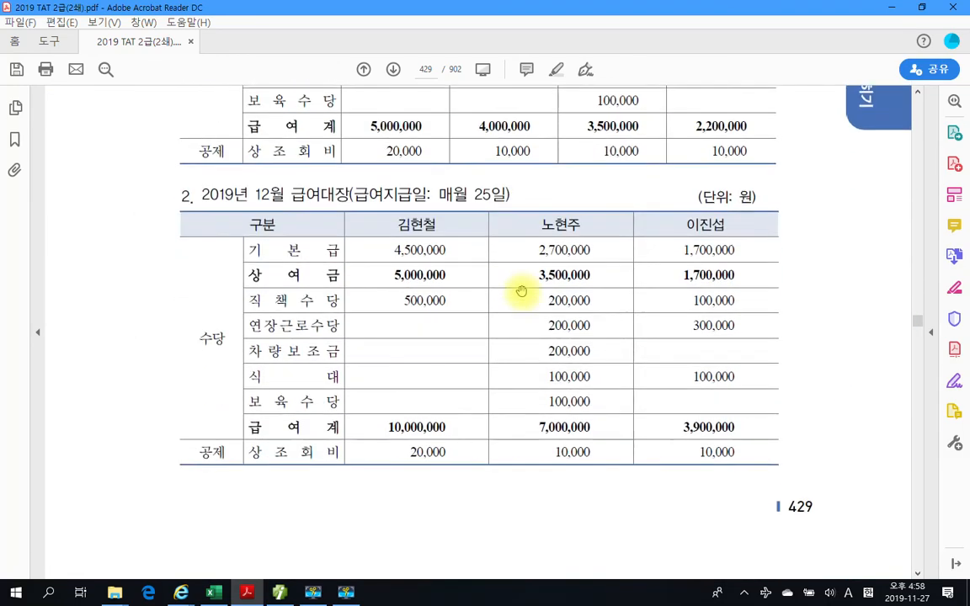
- Review the 급여자료 입력 수행 결과 on pages 430 to 432, including the 중도퇴사자정산 and the December 급여+상여 entries
{"action": "scroll", "coordinate": [521, 290], "scroll_direction": "down", "scroll_amount": 9}
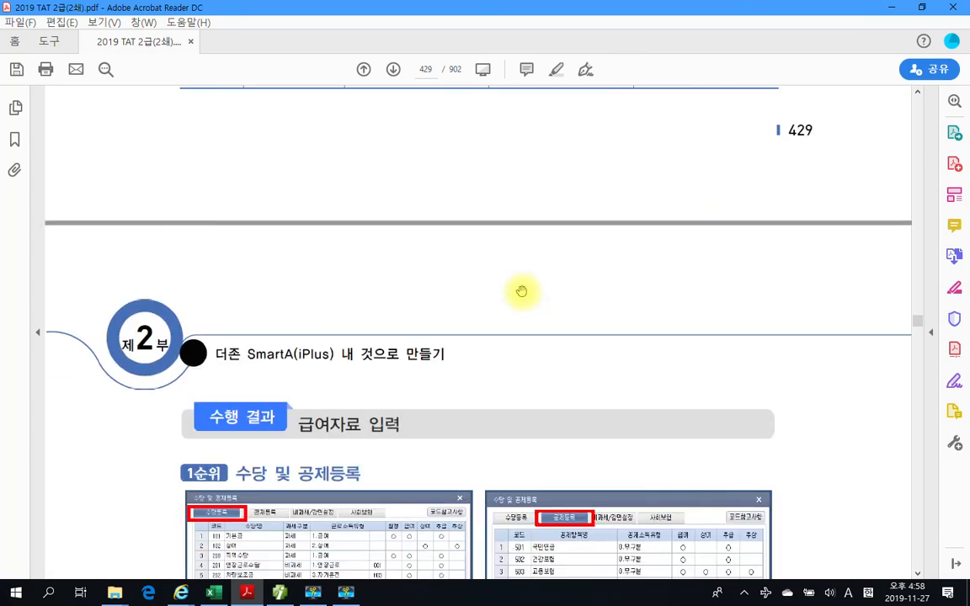
{"action": "scroll", "coordinate": [521, 291], "scroll_direction": "down", "scroll_amount": 14}
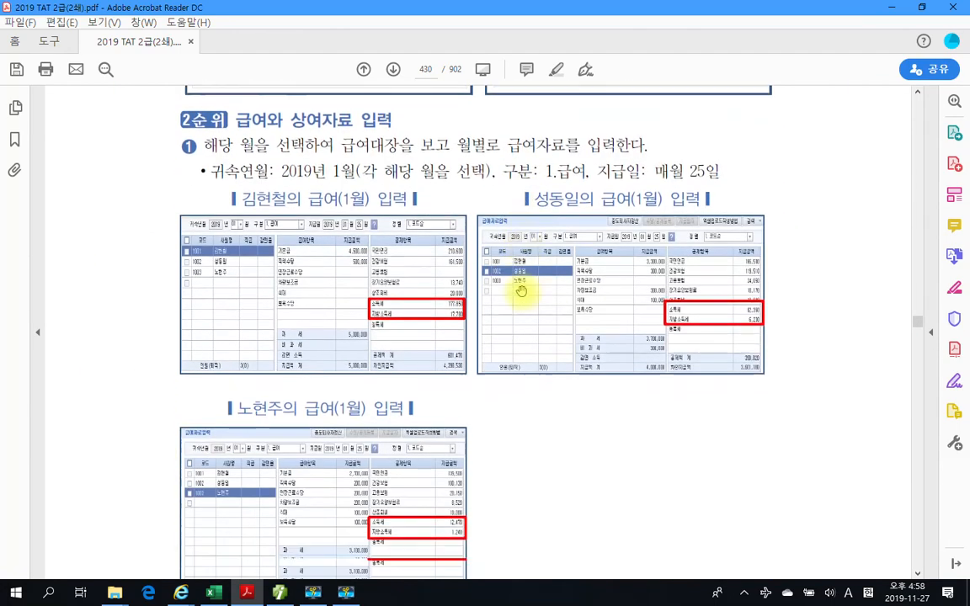
{"action": "scroll", "coordinate": [521, 290], "scroll_direction": "down", "scroll_amount": 11}
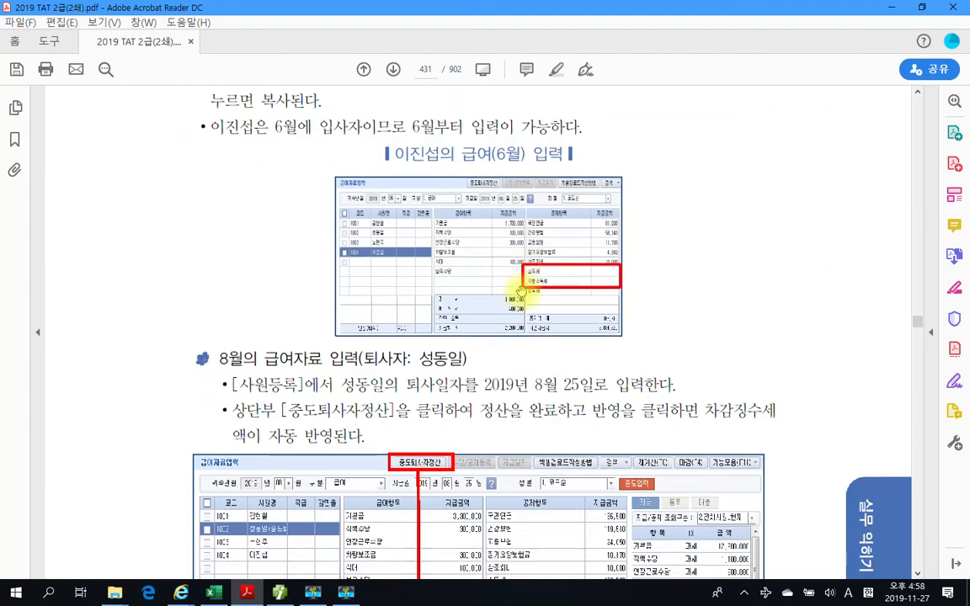
{"action": "scroll", "coordinate": [521, 290], "scroll_direction": "down", "scroll_amount": 12}
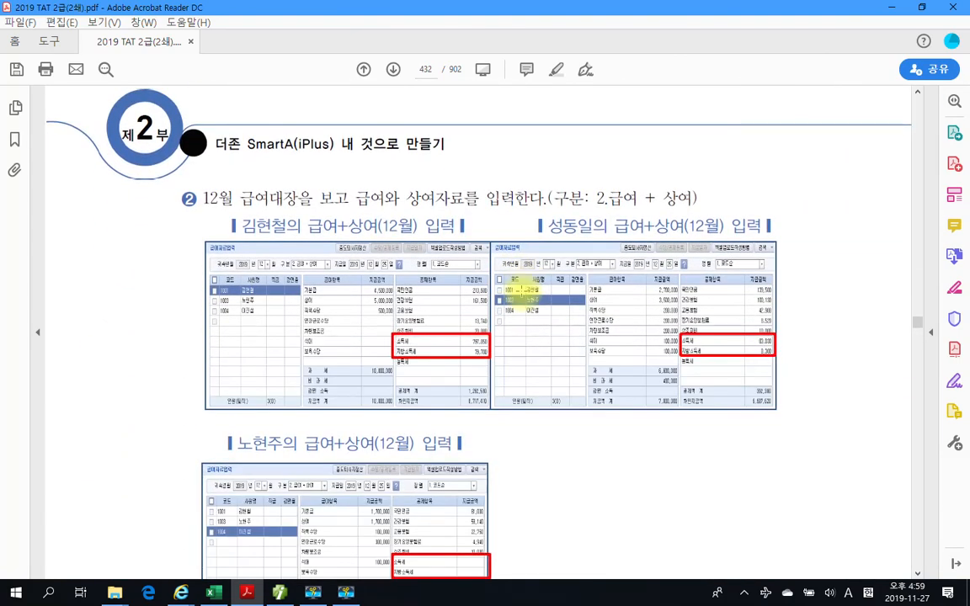
{"action": "scroll", "coordinate": [526, 290], "scroll_direction": "down", "scroll_amount": 1}
{"action": "scroll", "coordinate": [521, 291], "scroll_direction": "up", "scroll_amount": 12}
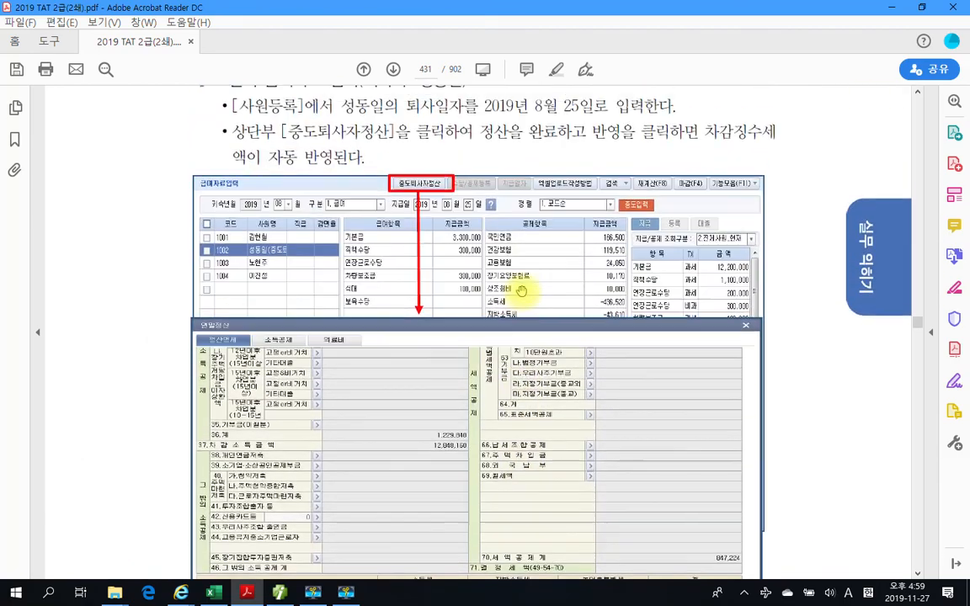
{"action": "scroll", "coordinate": [521, 291], "scroll_direction": "up", "scroll_amount": 1}
{"action": "scroll", "coordinate": [521, 290], "scroll_direction": "down", "scroll_amount": 3}
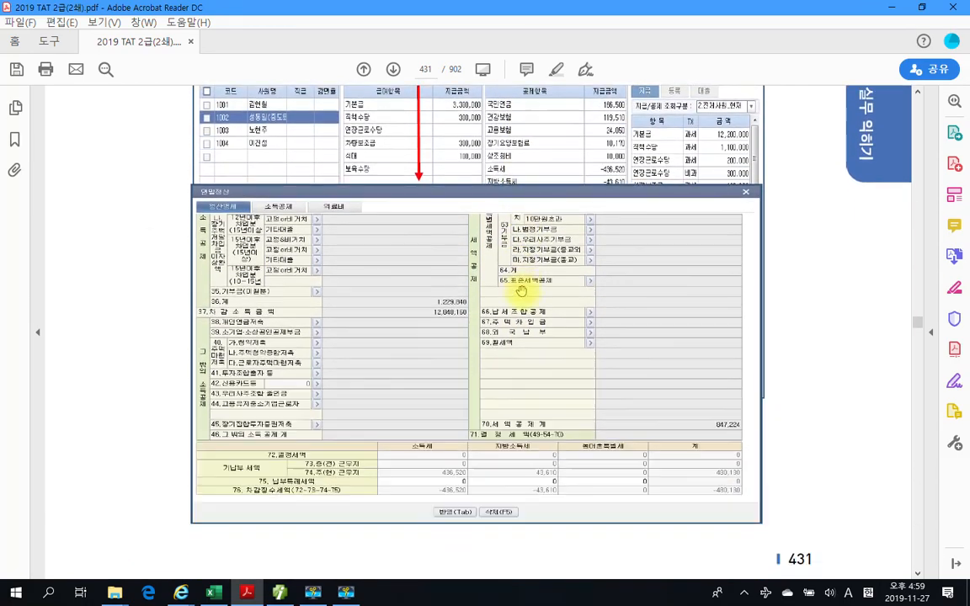
{"action": "scroll", "coordinate": [521, 290], "scroll_direction": "down", "scroll_amount": 10}
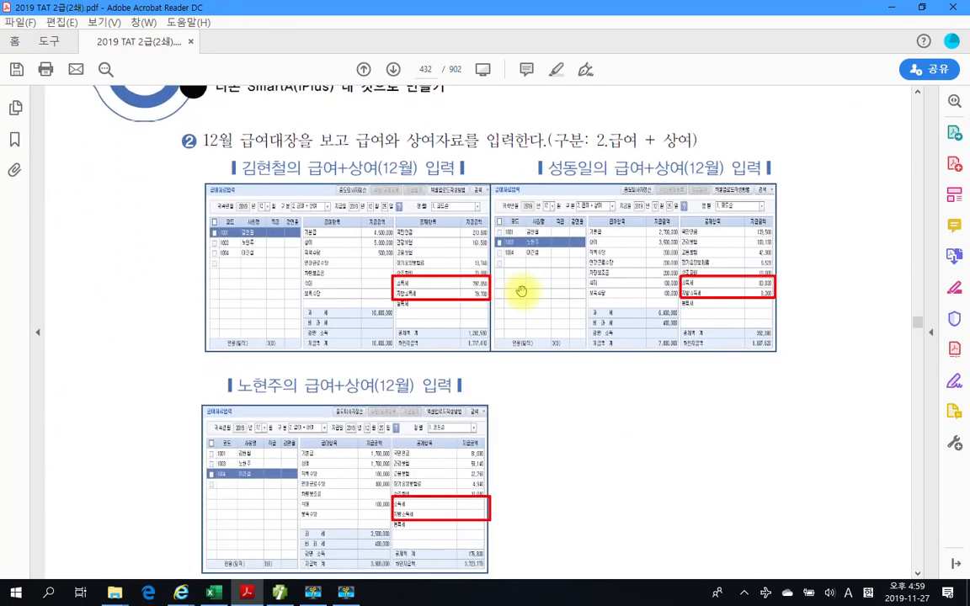
{"action": "scroll", "coordinate": [521, 291], "scroll_direction": "down", "scroll_amount": 1}
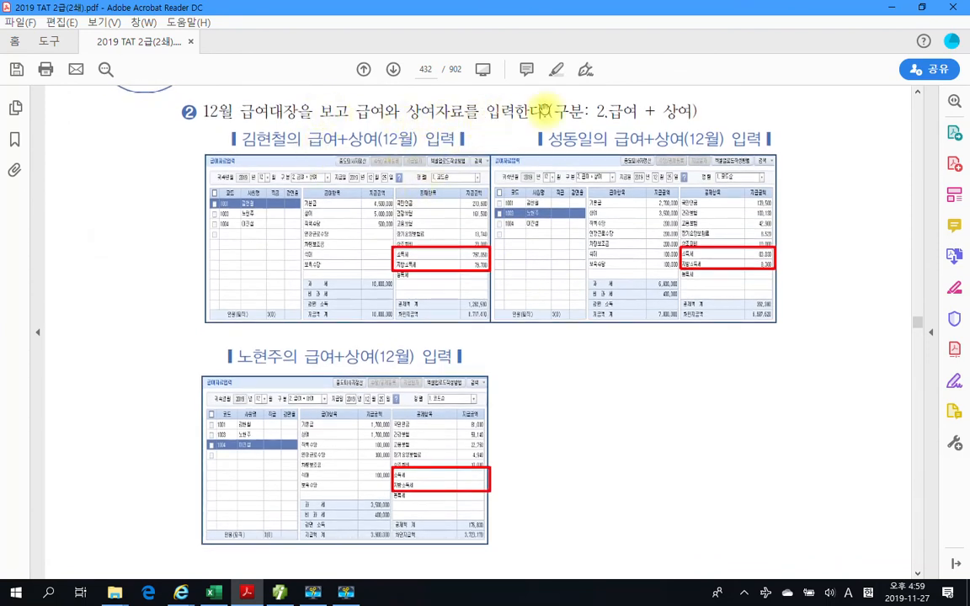
- Highlight the text "급여 + 상여)" in the December payroll instruction on page 432
{"action": "left_click_drag", "start_coordinate": [560, 110], "coordinate": [698, 111]}
{"action": "right_click", "coordinate": [699, 111]}
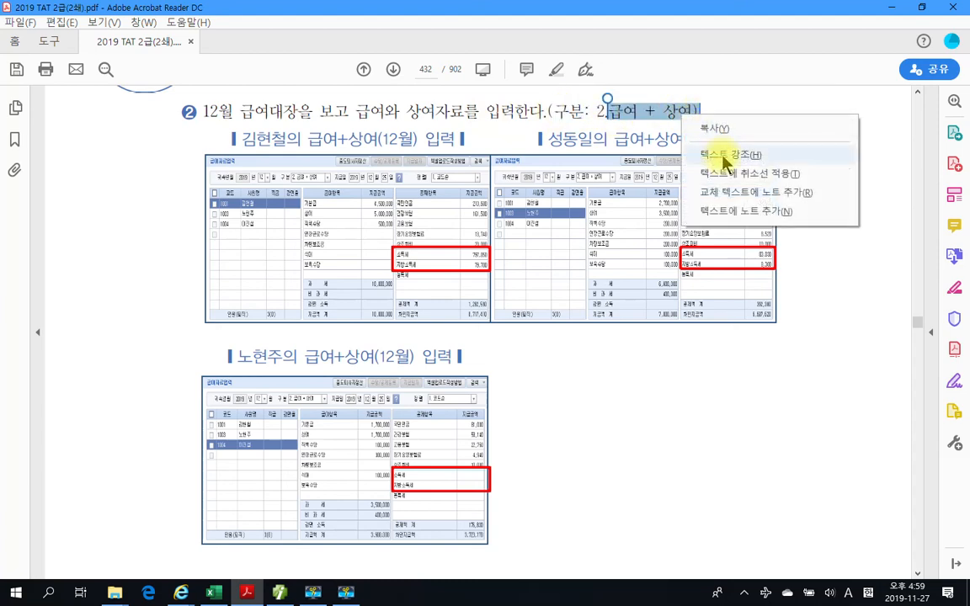
{"action": "left_click", "coordinate": [708, 156]}
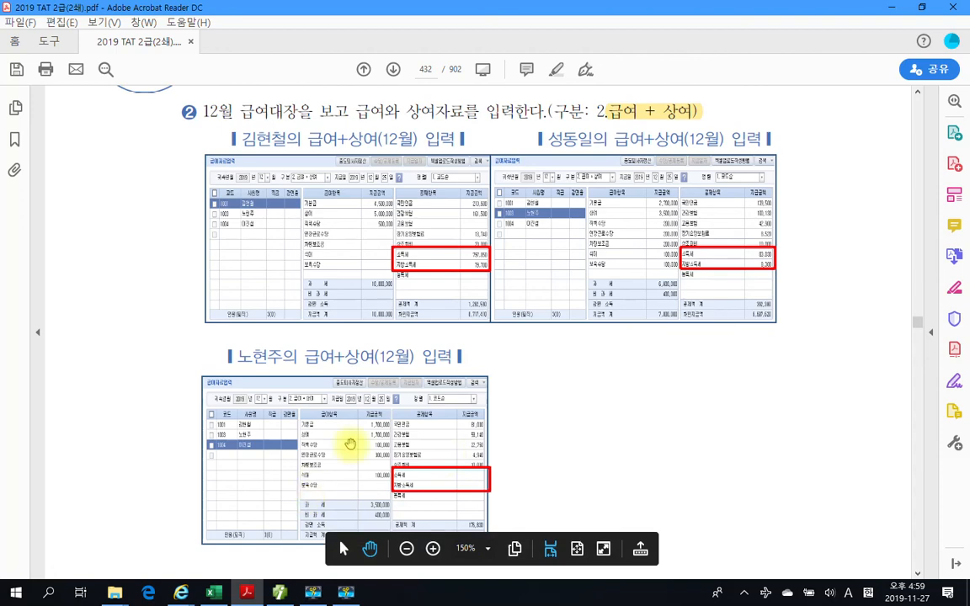
{"action": "scroll", "coordinate": [368, 469], "scroll_direction": "down", "scroll_amount": 2}
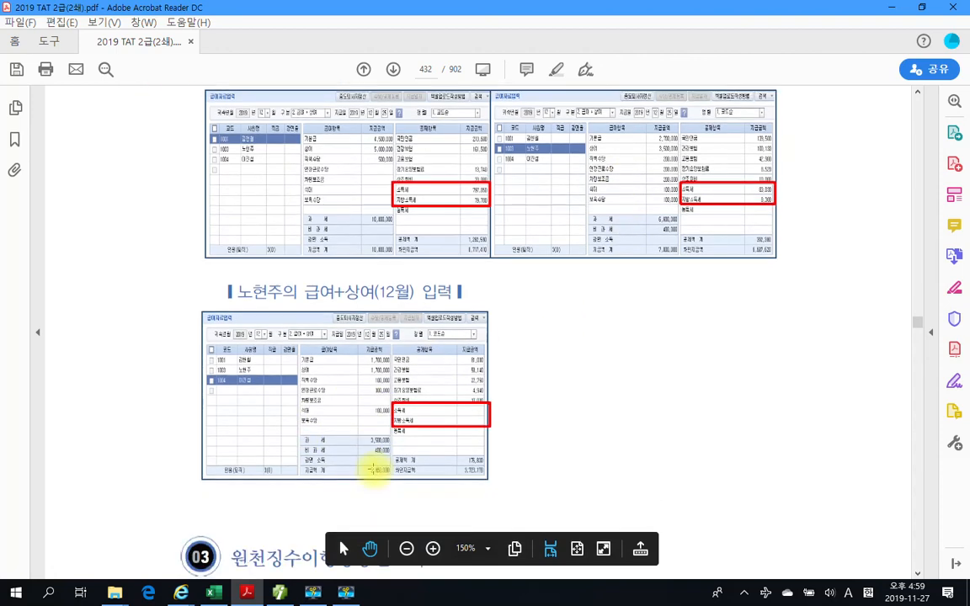
- Review the three employees' December 급여+상여 입력 results on page 432 of the textbook
{"action": "scroll", "coordinate": [370, 469], "scroll_direction": "down", "scroll_amount": 2}
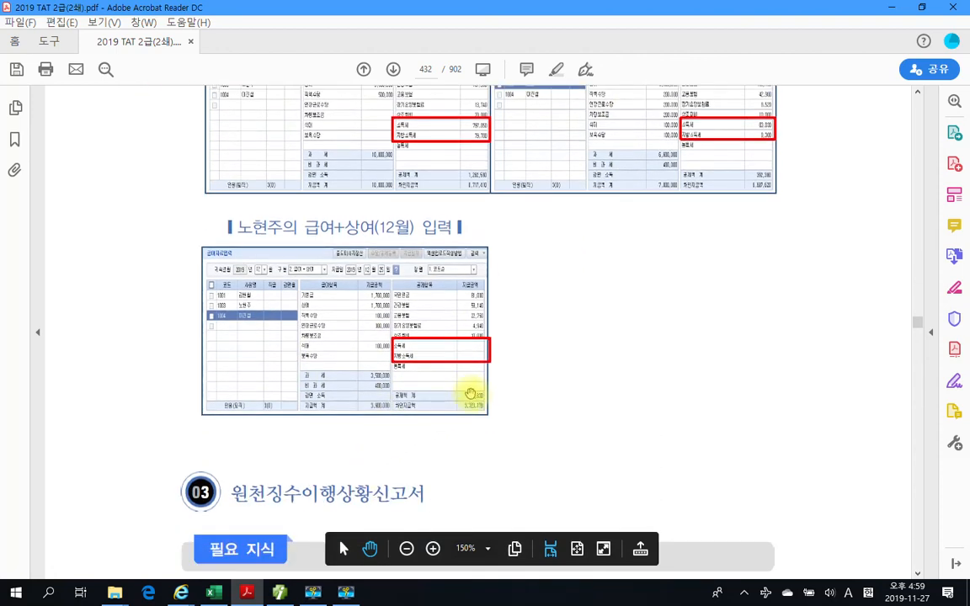
{"action": "scroll", "coordinate": [473, 392], "scroll_direction": "down", "scroll_amount": 3}
{"action": "scroll", "coordinate": [518, 390], "scroll_direction": "up", "scroll_amount": 6}
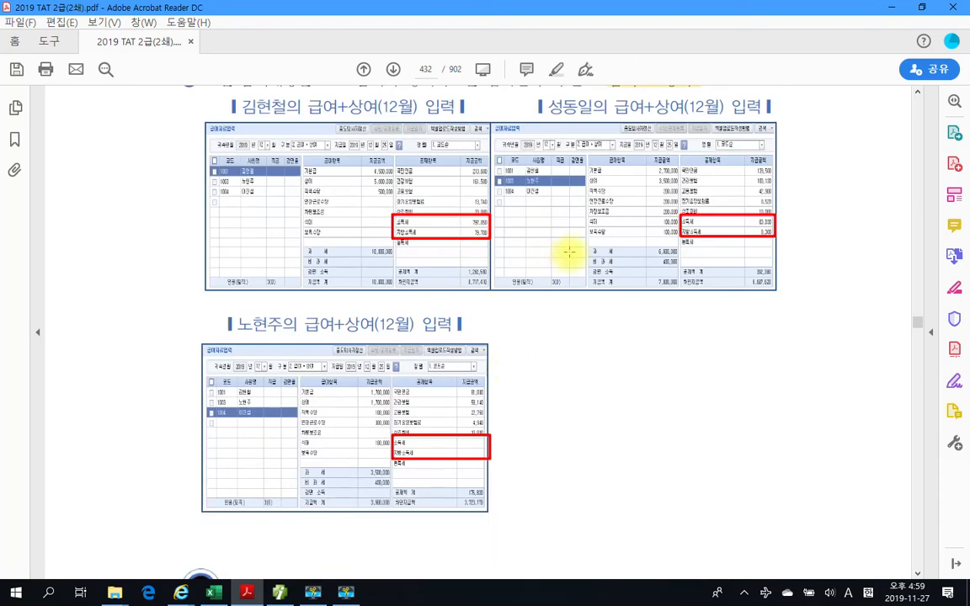
- Switch to SmartA and check the first employee's 소득세 and 지방소득세 deductions in the December 급여 + 상여 payroll
{"action": "left_click", "coordinate": [281, 592]}
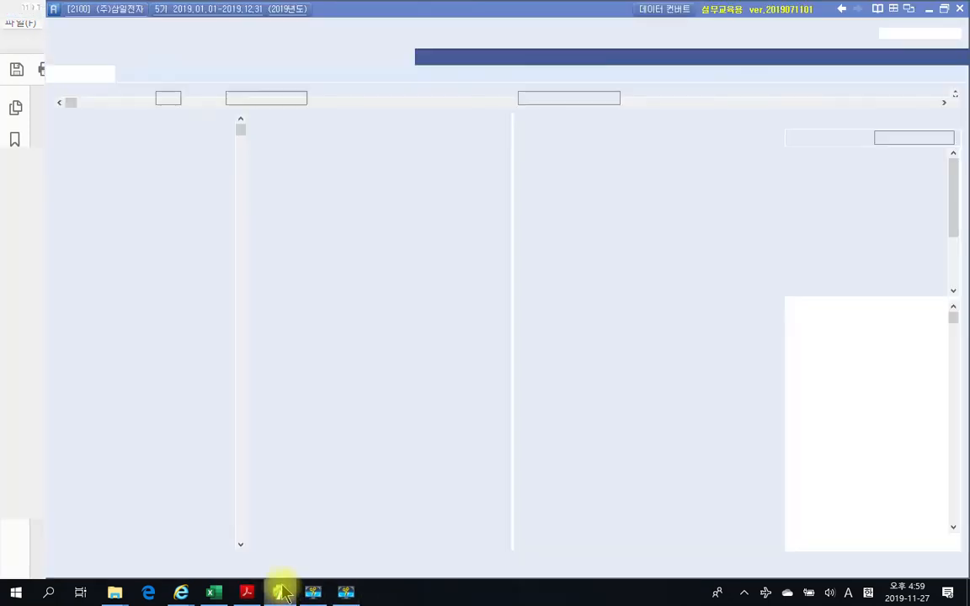
{"action": "left_click", "coordinate": [187, 135]}
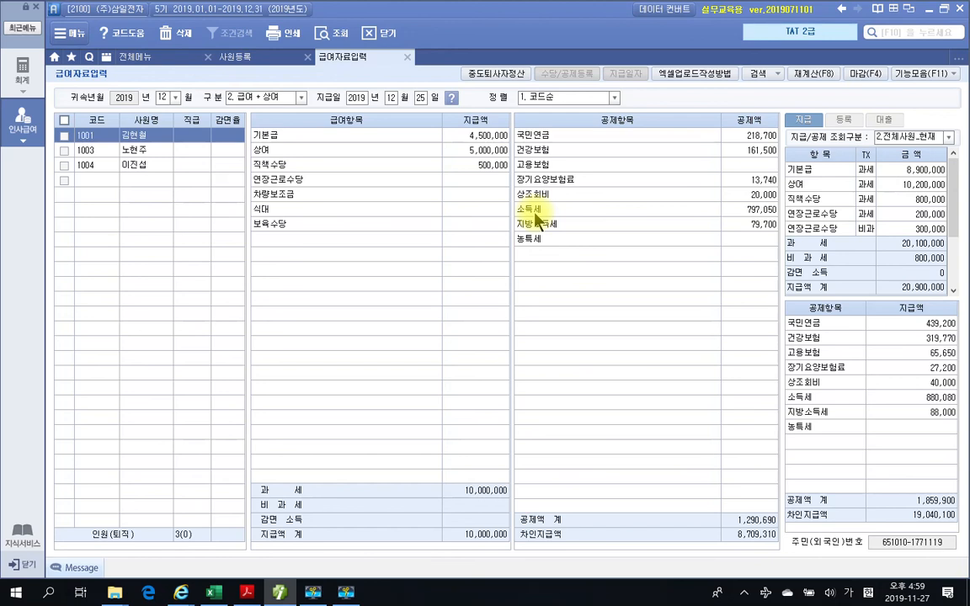
{"action": "left_click", "coordinate": [712, 212]}
{"action": "left_click", "coordinate": [720, 227]}
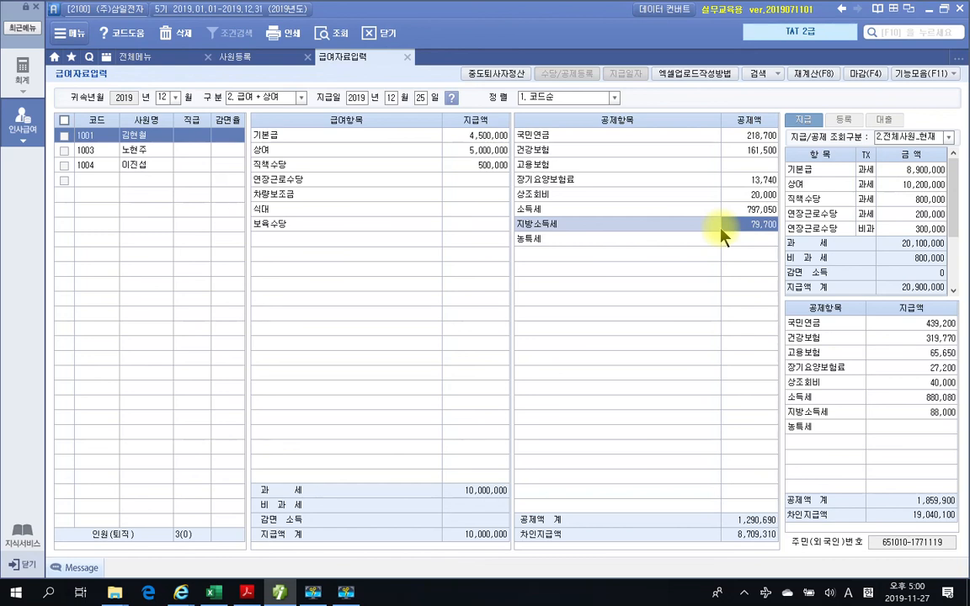
- Check the 소득세 and 지방소득세 deductions of the second and third employees in the December payroll
{"action": "left_click", "coordinate": [176, 148]}
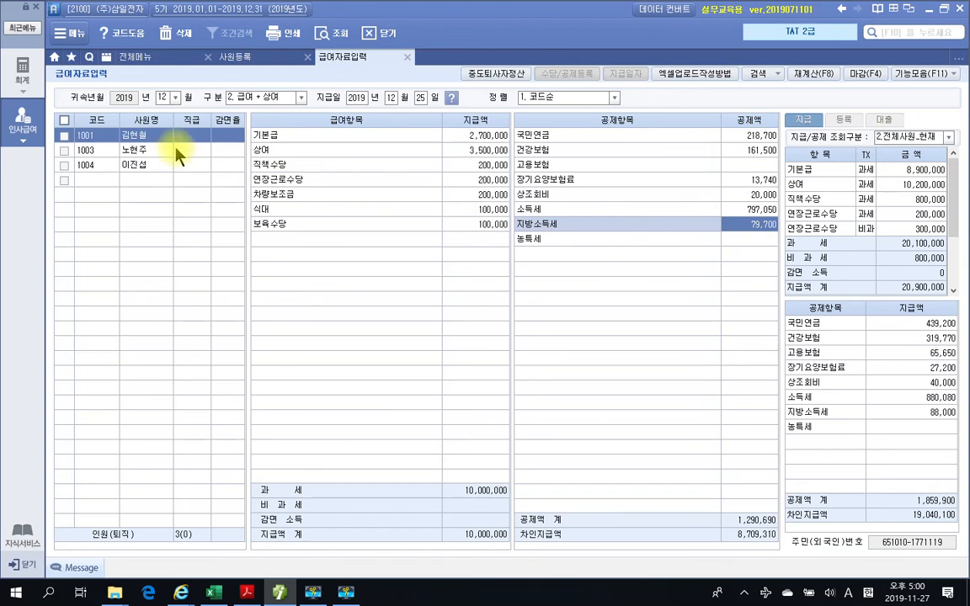
{"action": "left_click", "coordinate": [752, 226]}
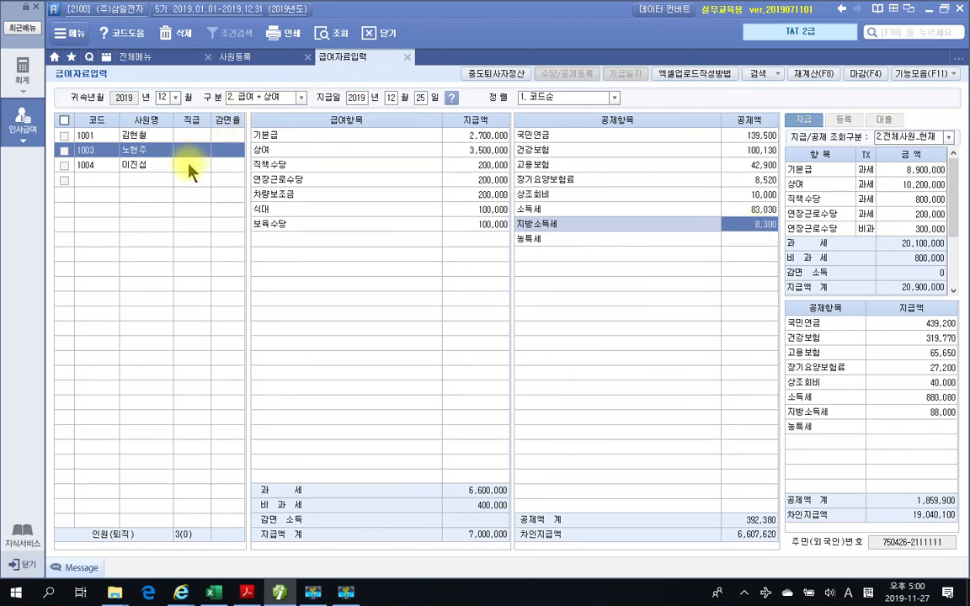
{"action": "left_click", "coordinate": [164, 165]}
{"action": "left_click", "coordinate": [769, 224]}
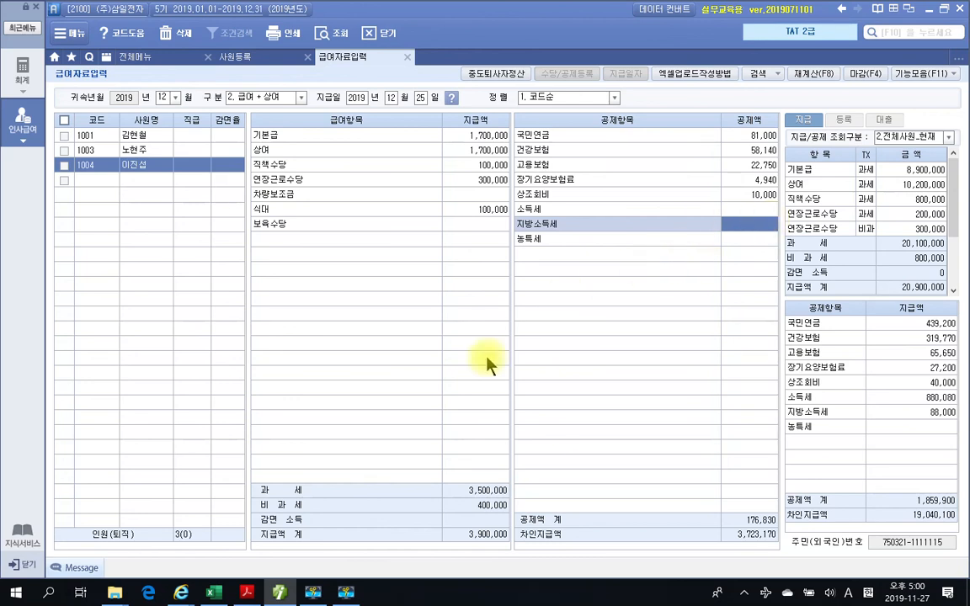
{"action": "left_click", "coordinate": [342, 591]}
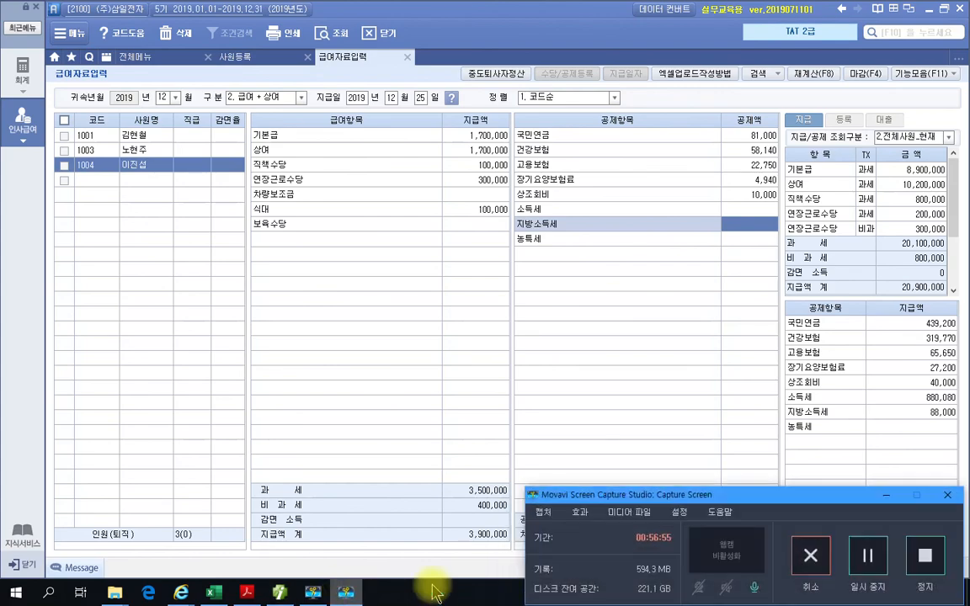